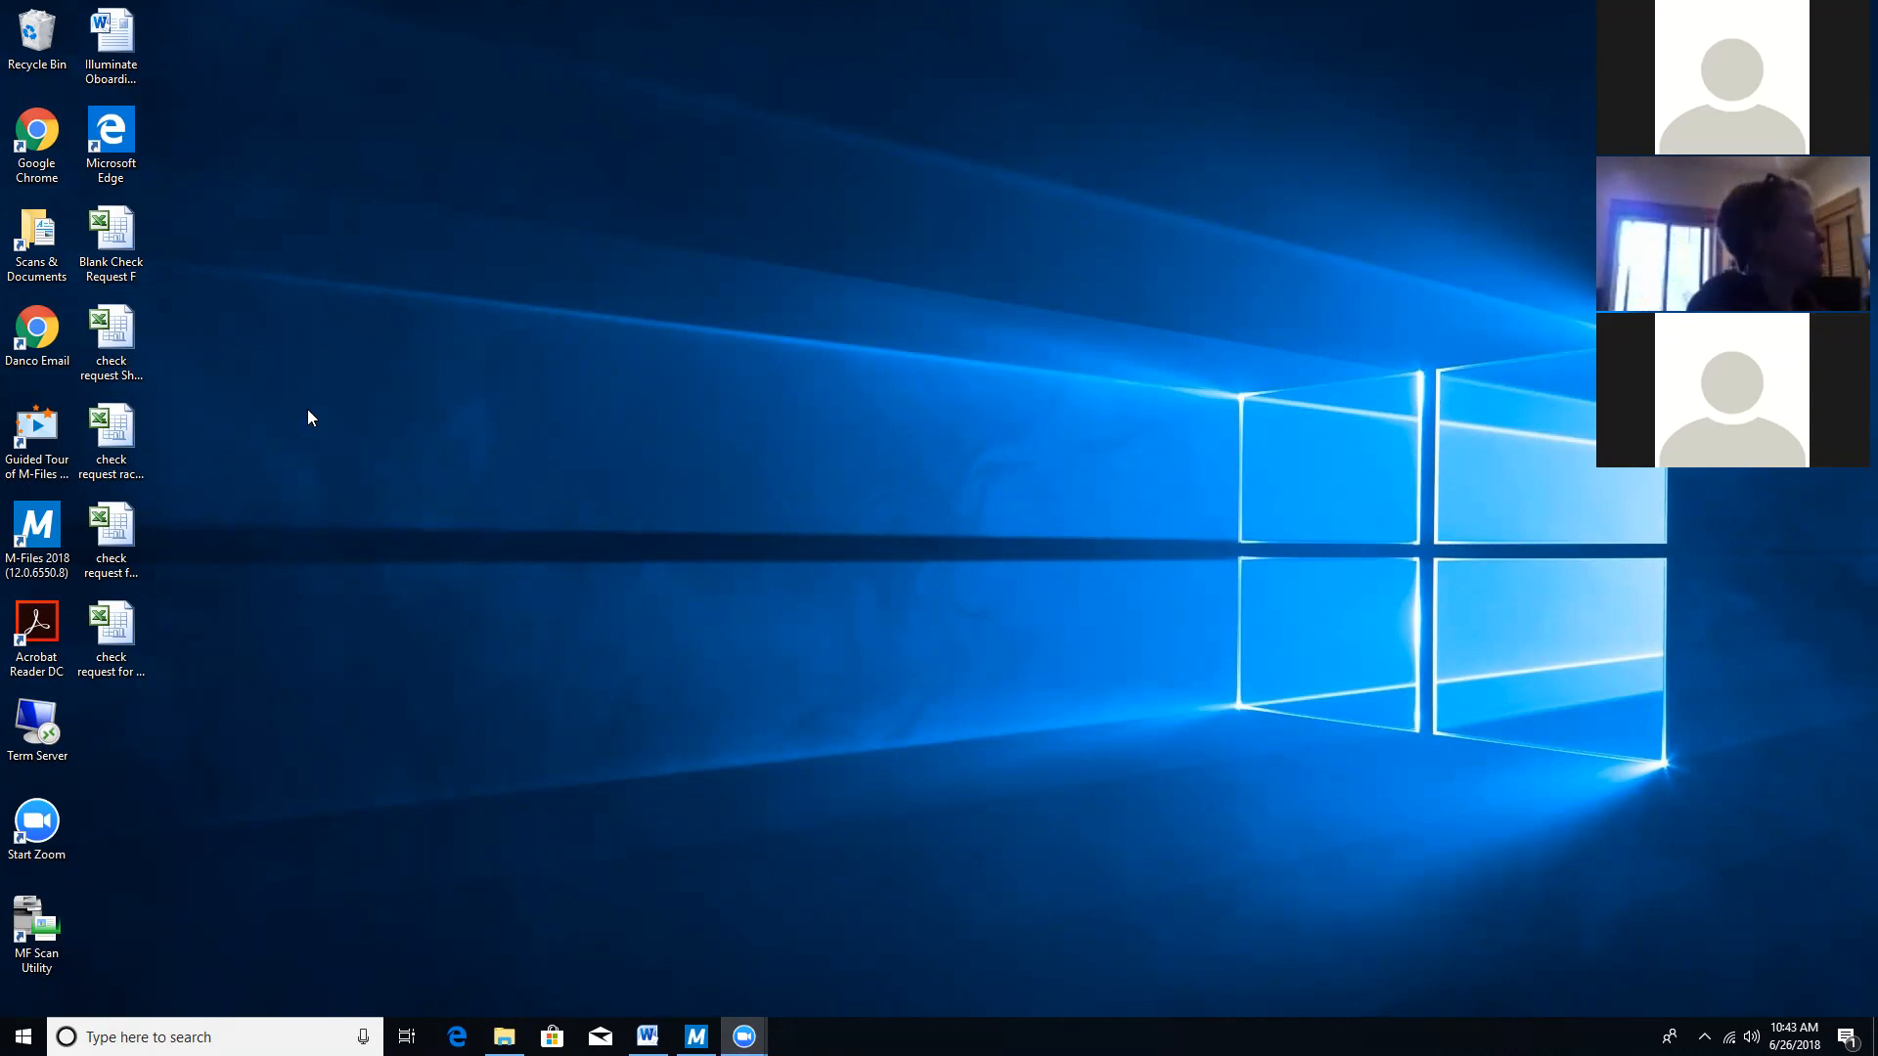
Open the Danco Email shortcut and sign in to Outlook Web App with the mailbox password.
double_click(41, 331)
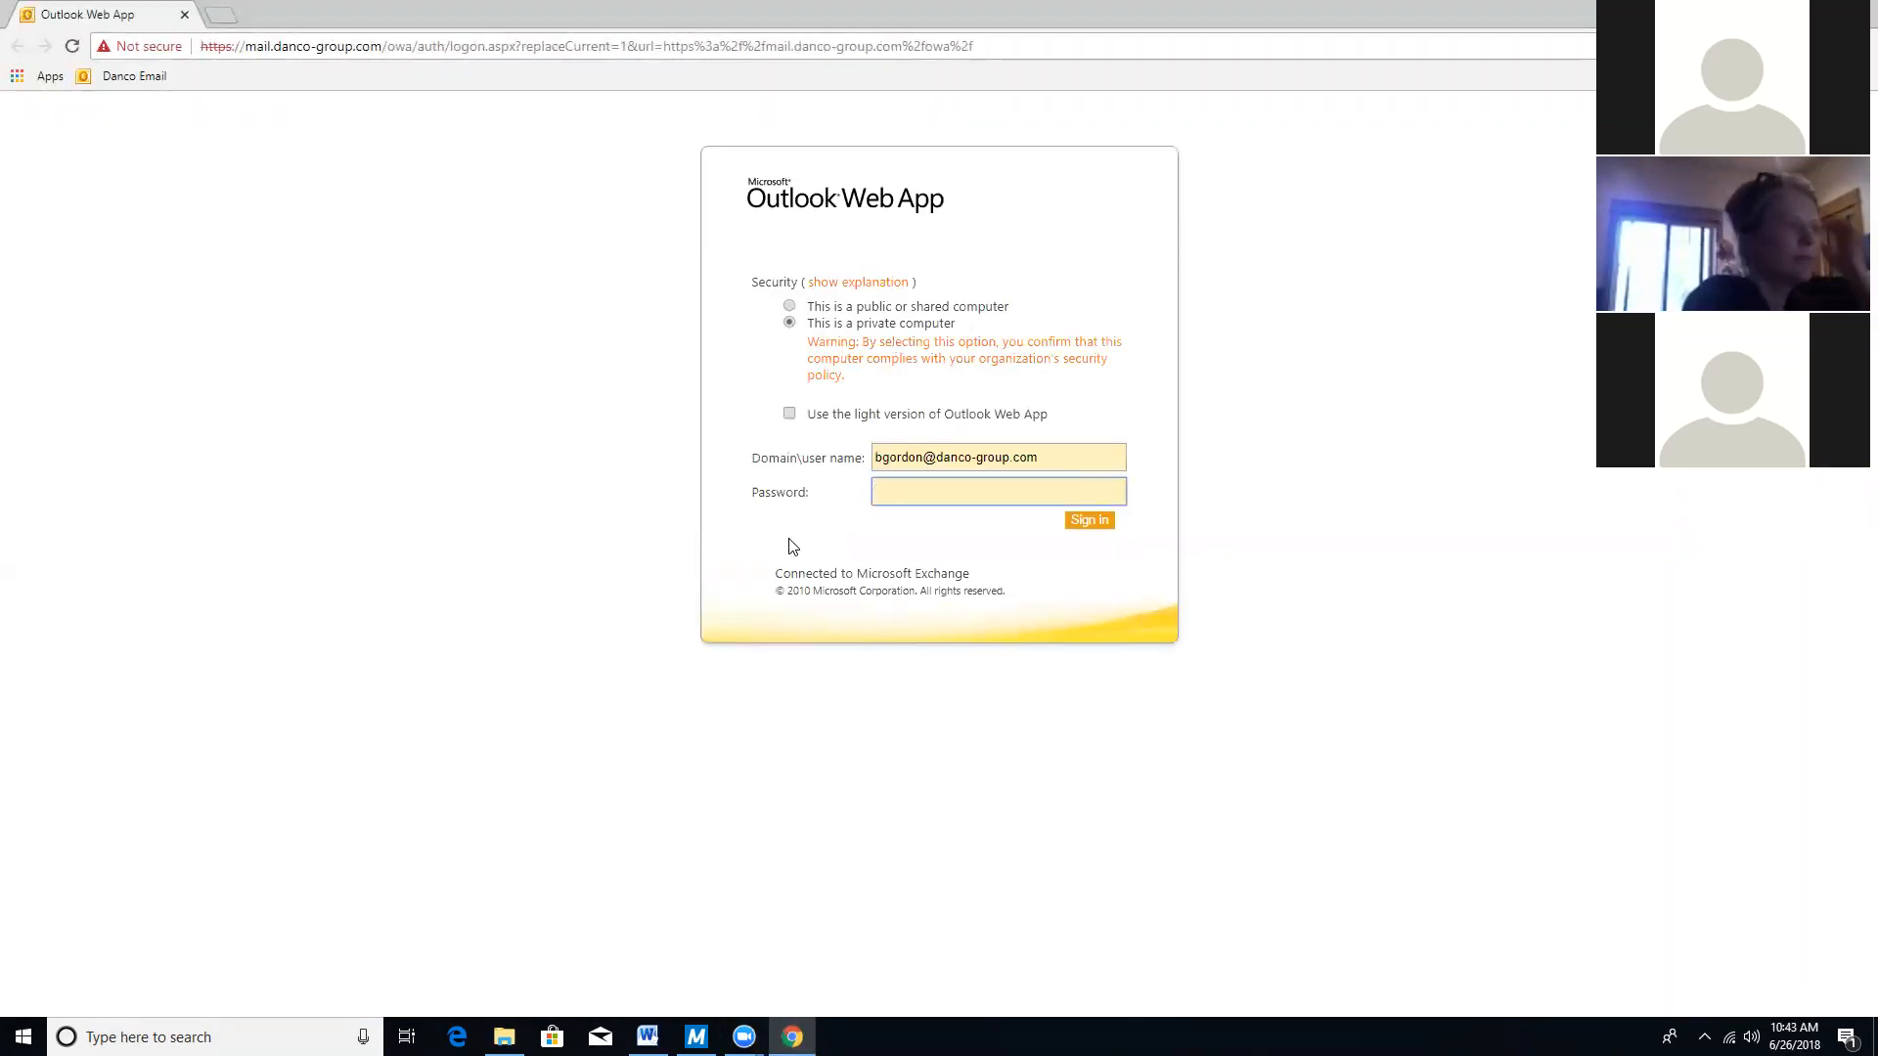
text(••••••)
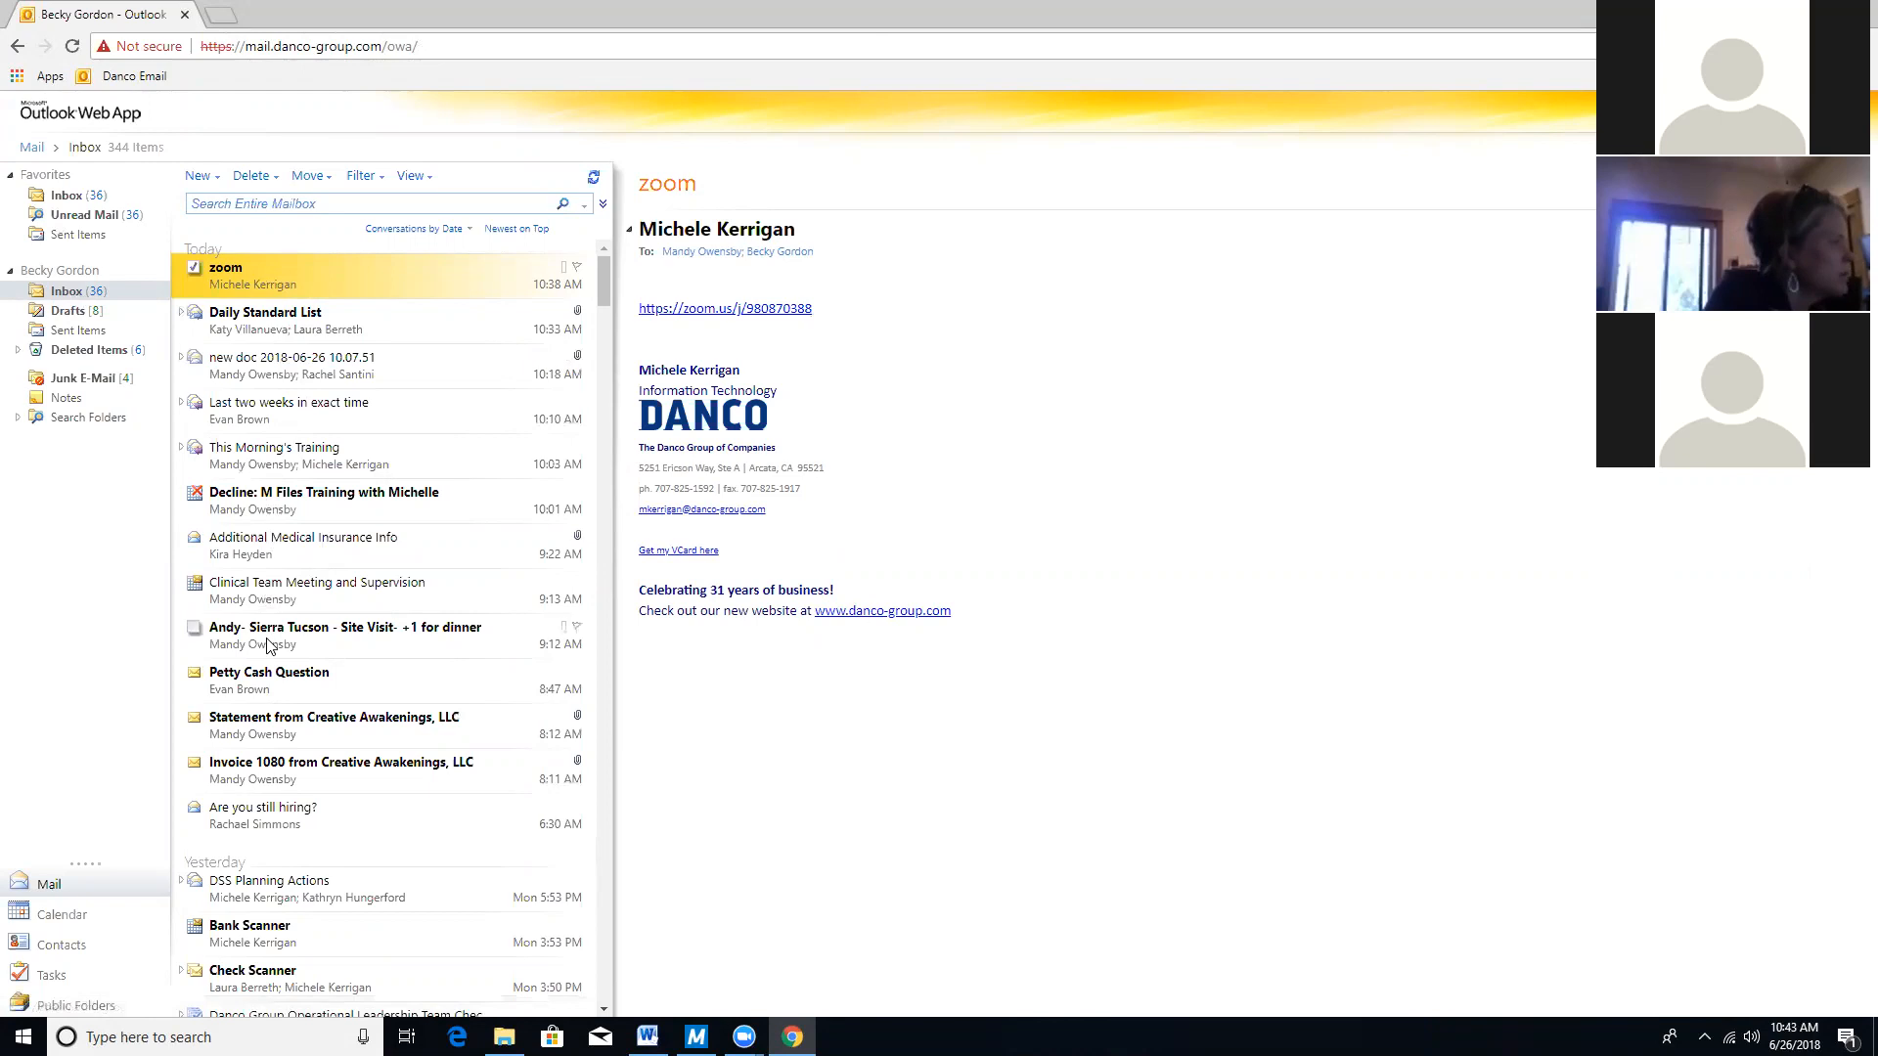
Open the Lifestyle Publications invoice email and bring its attached PDF up in its own tab.
scroll(270, 646, down, 15)
scroll(270, 645, down, 4)
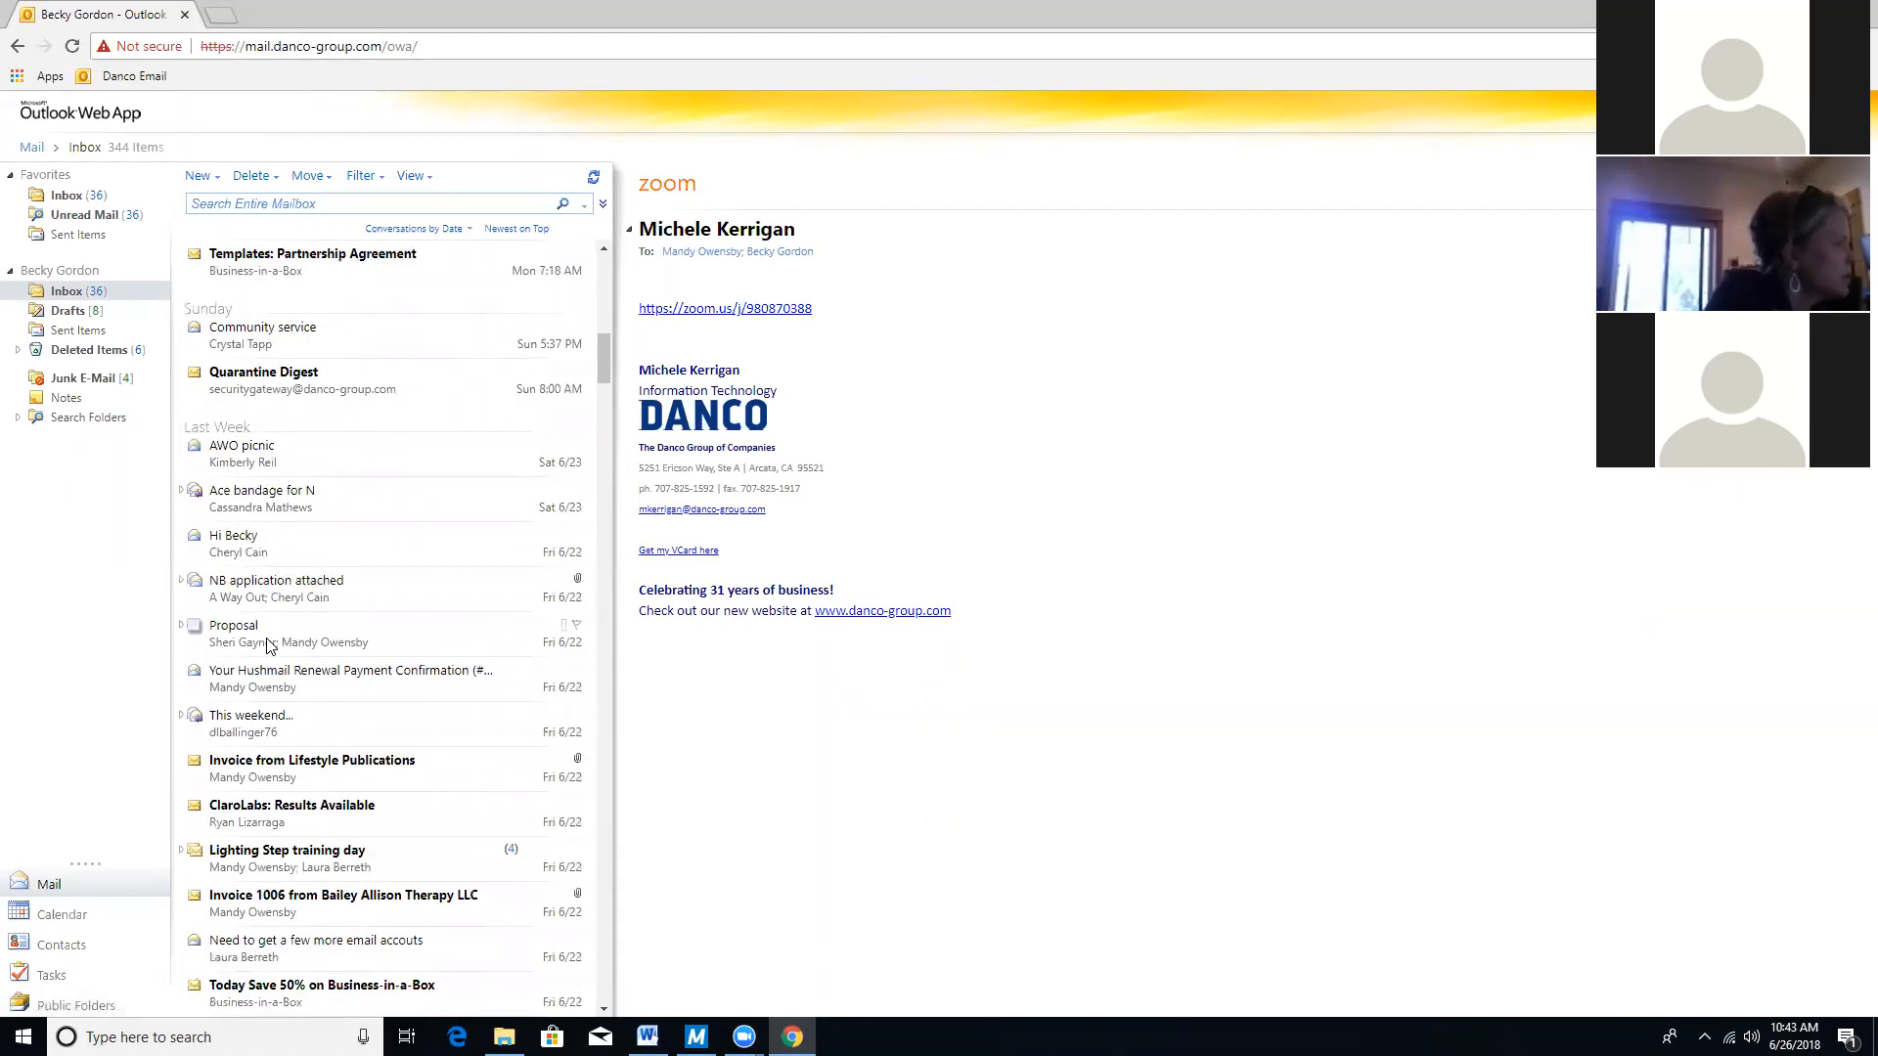
click(327, 770)
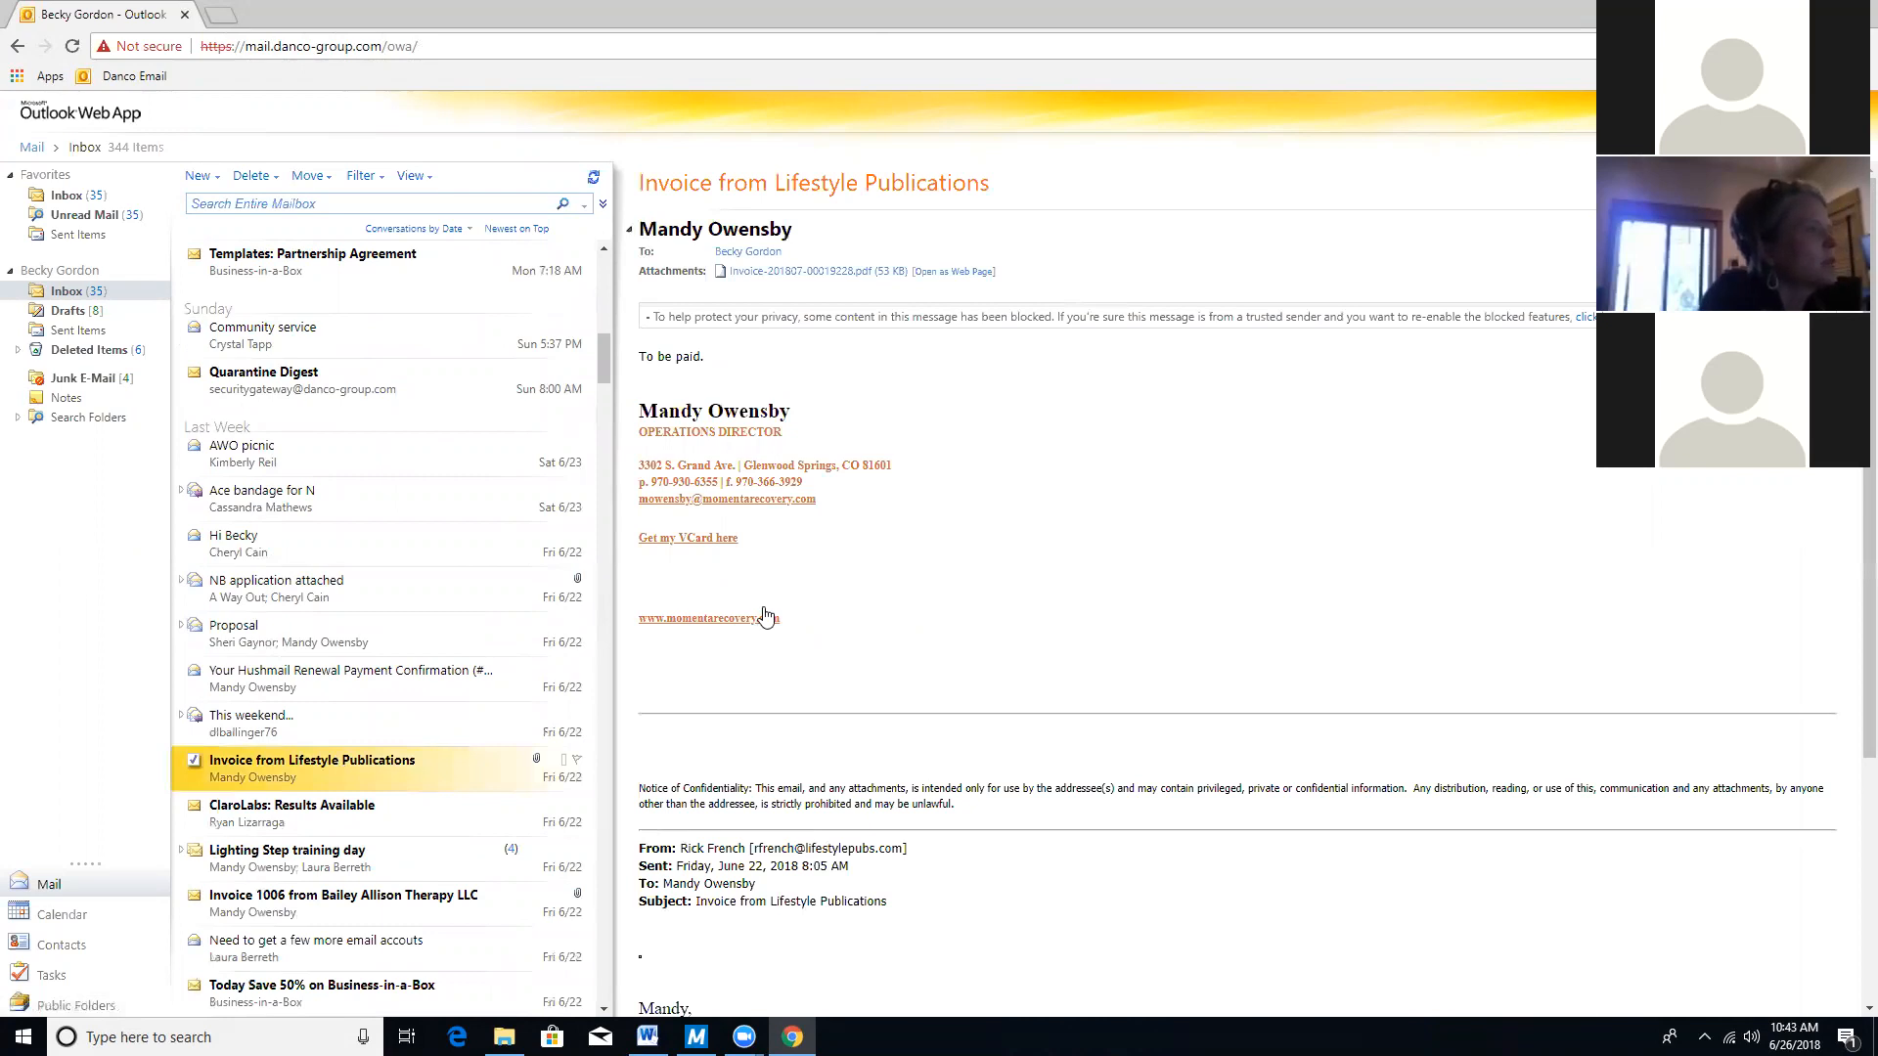
click(785, 272)
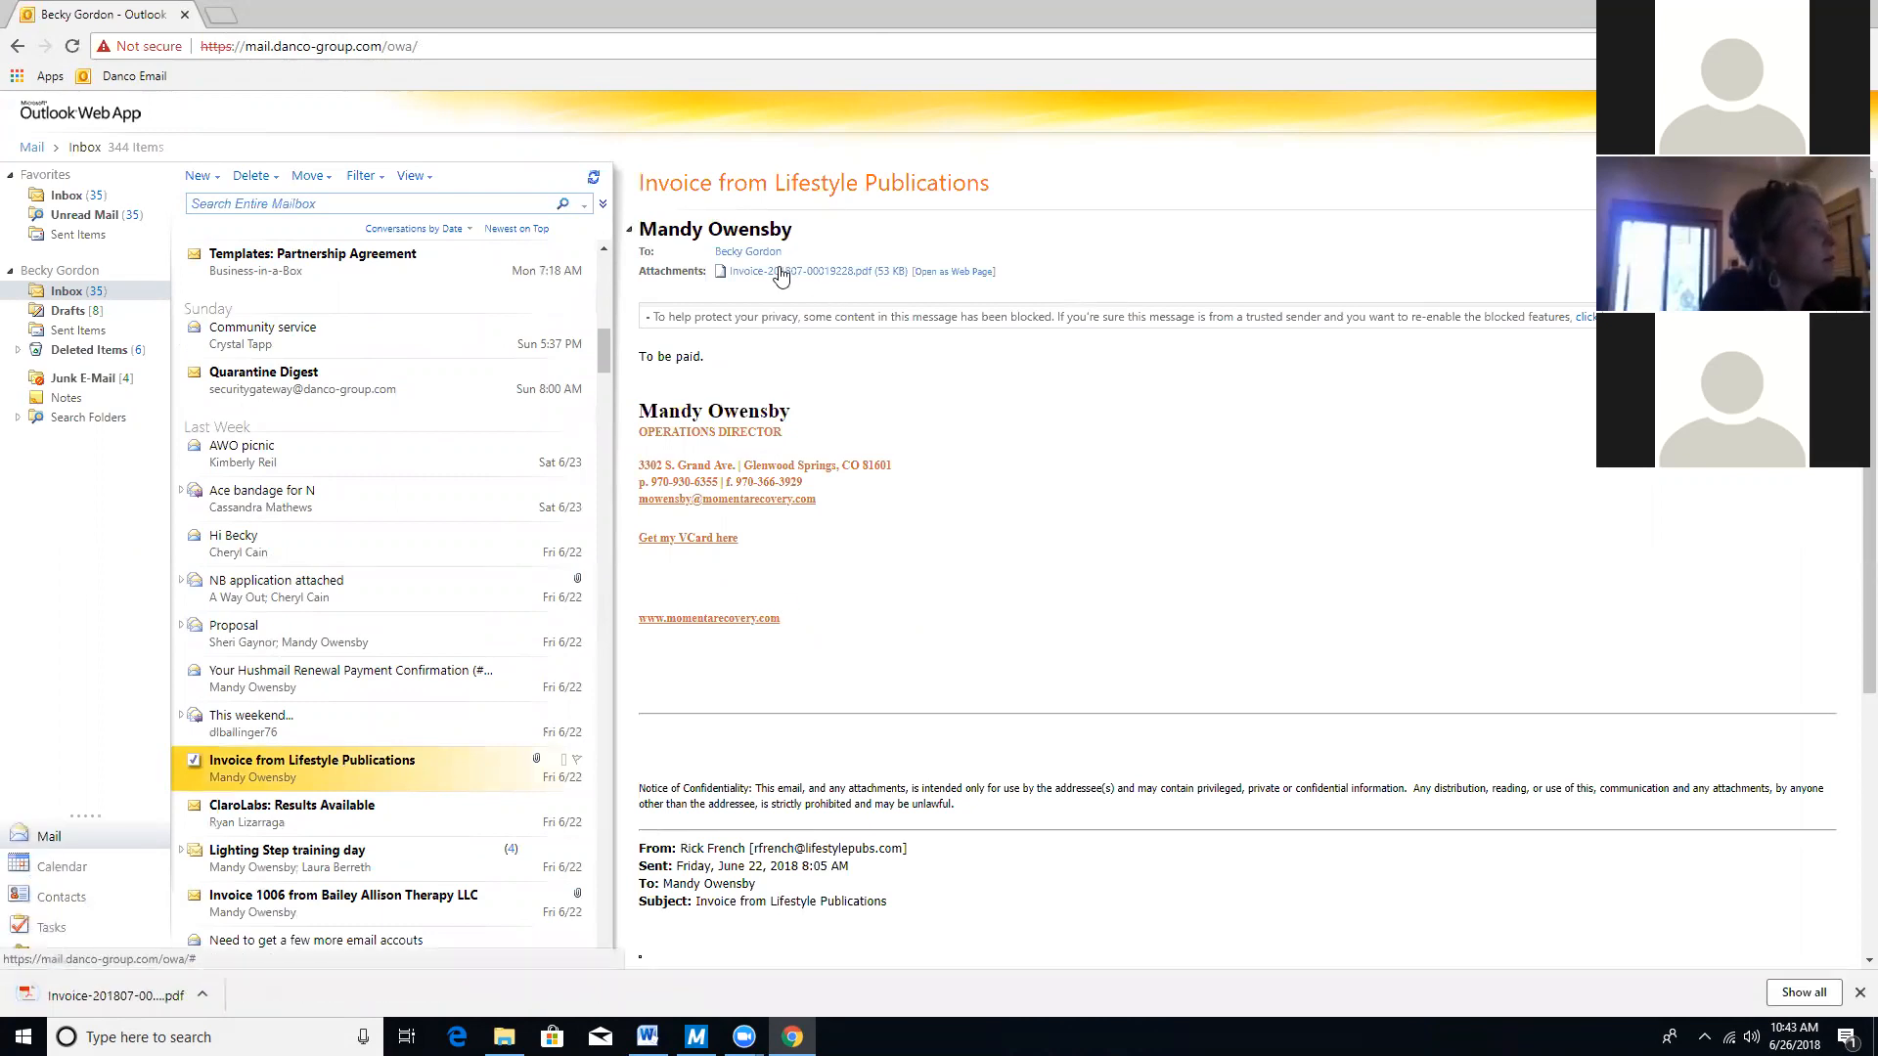
click(115, 996)
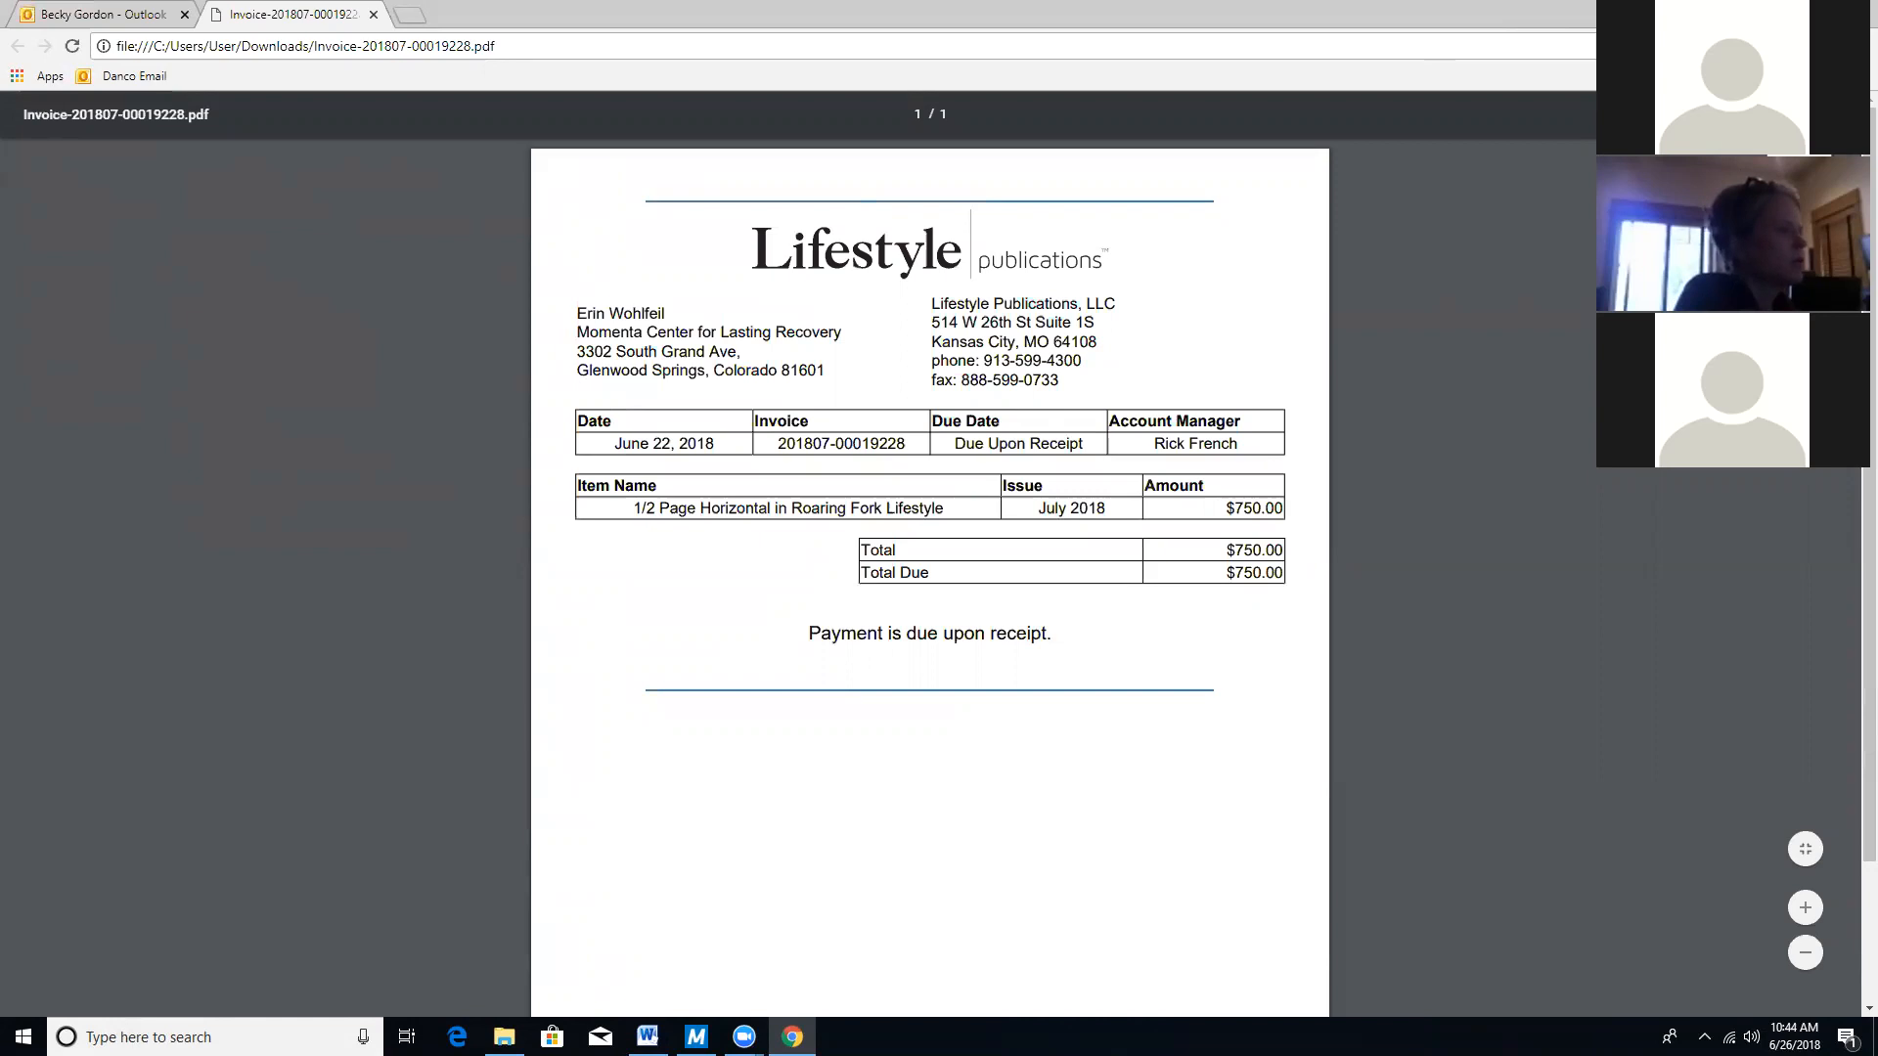
Save the invoice PDF, browsing past the DSS vault to the Danco vault on M-Files (M:).
mouse_move(695, 1036)
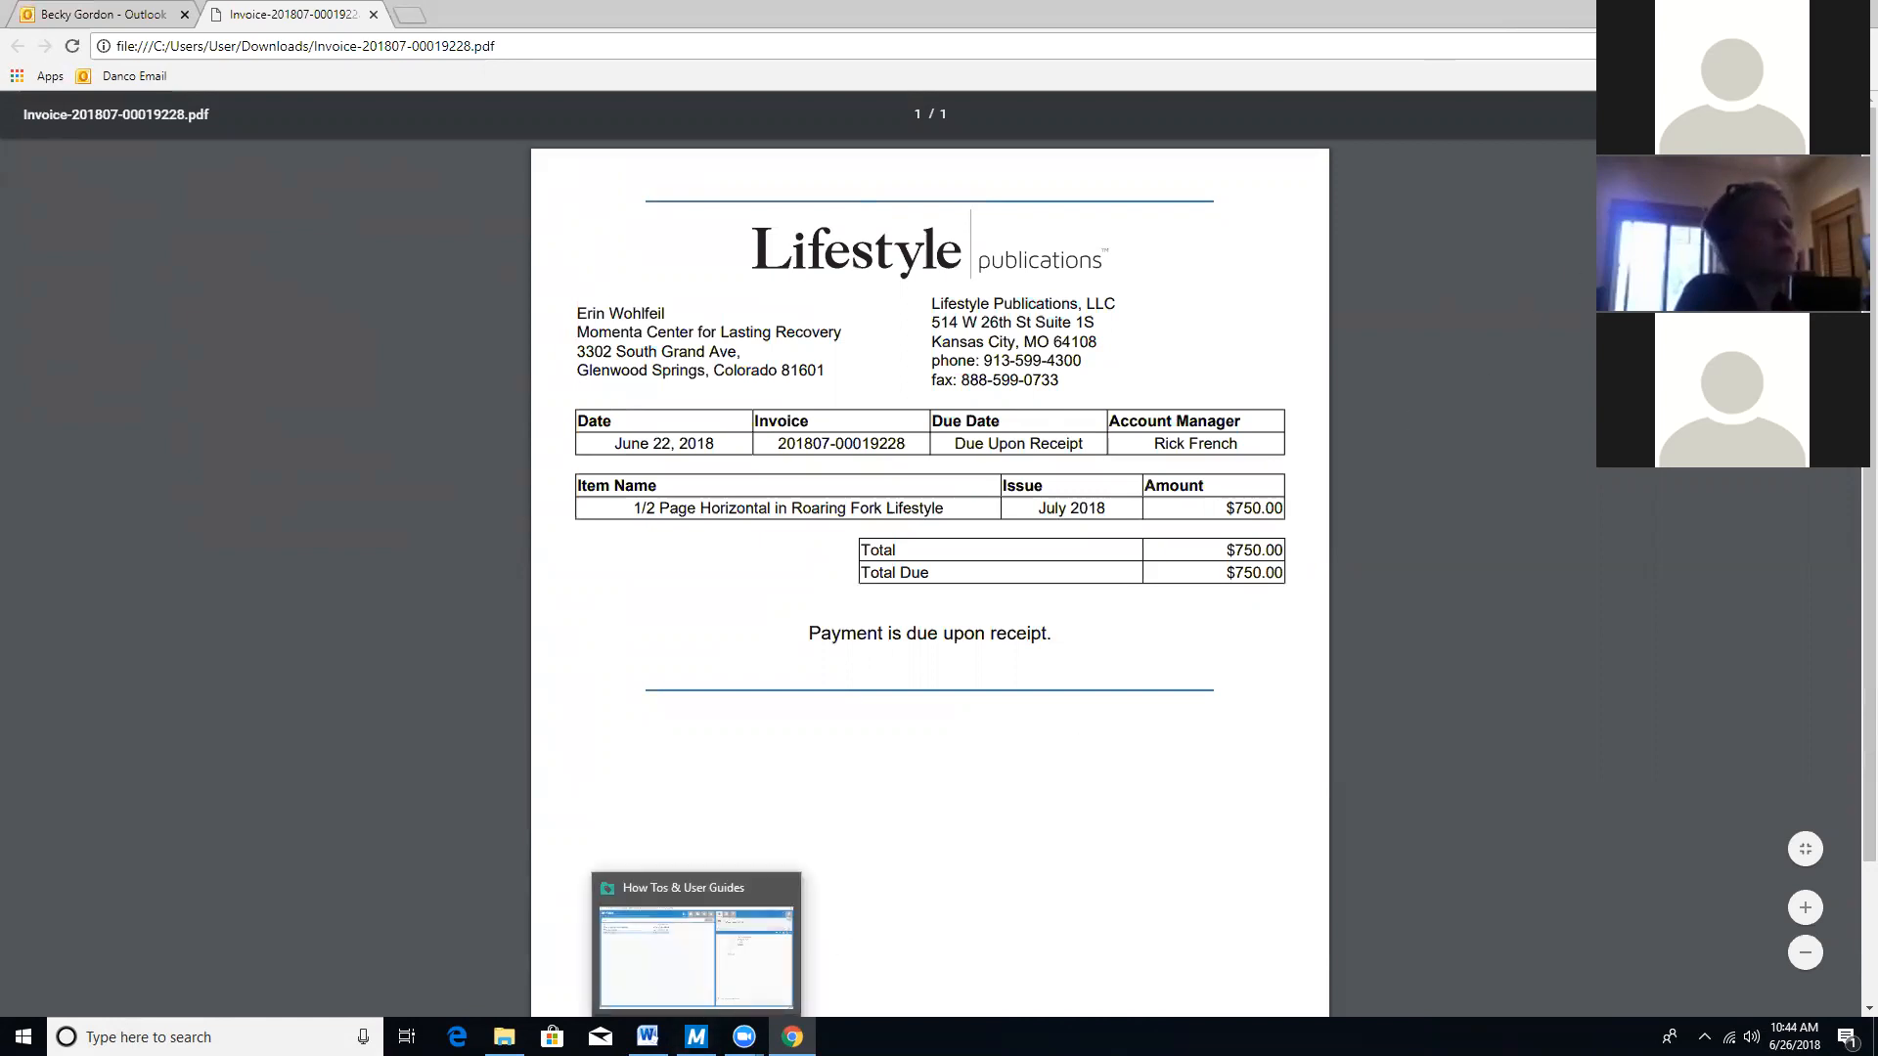
key(ctrl+s)
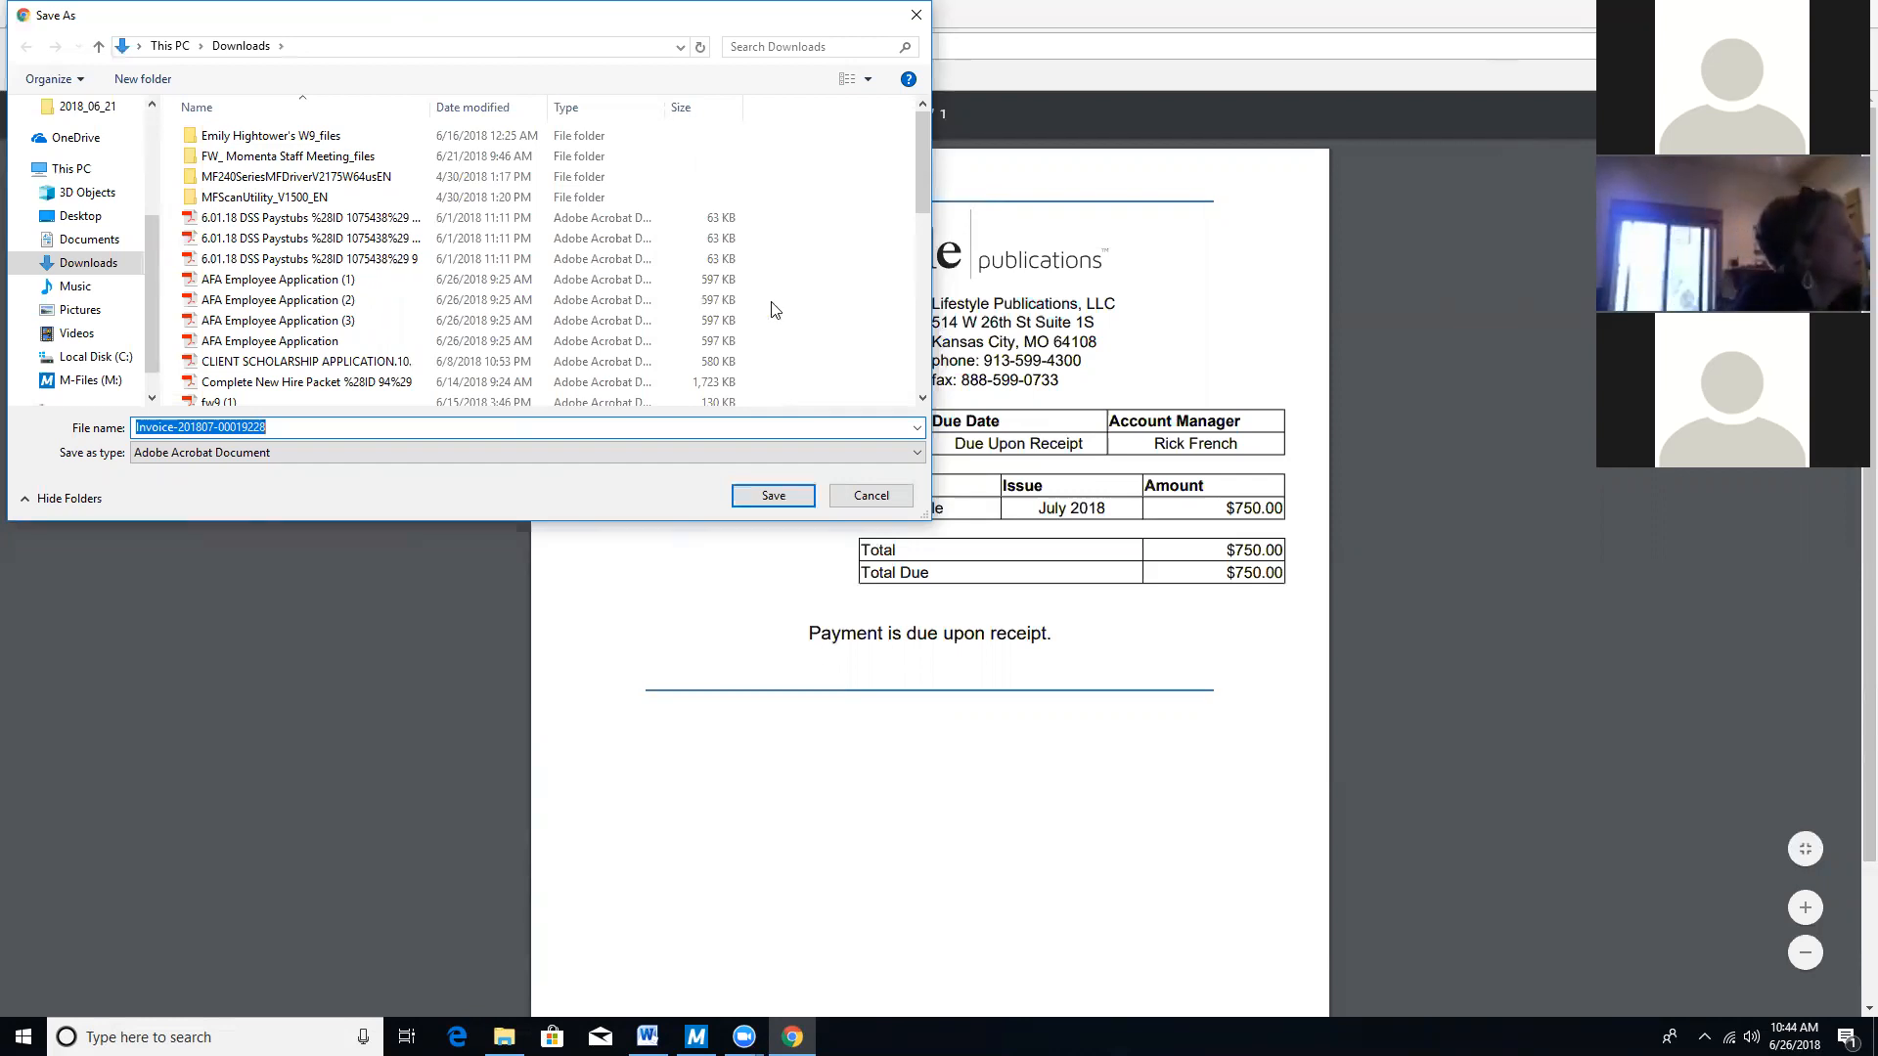
click(90, 381)
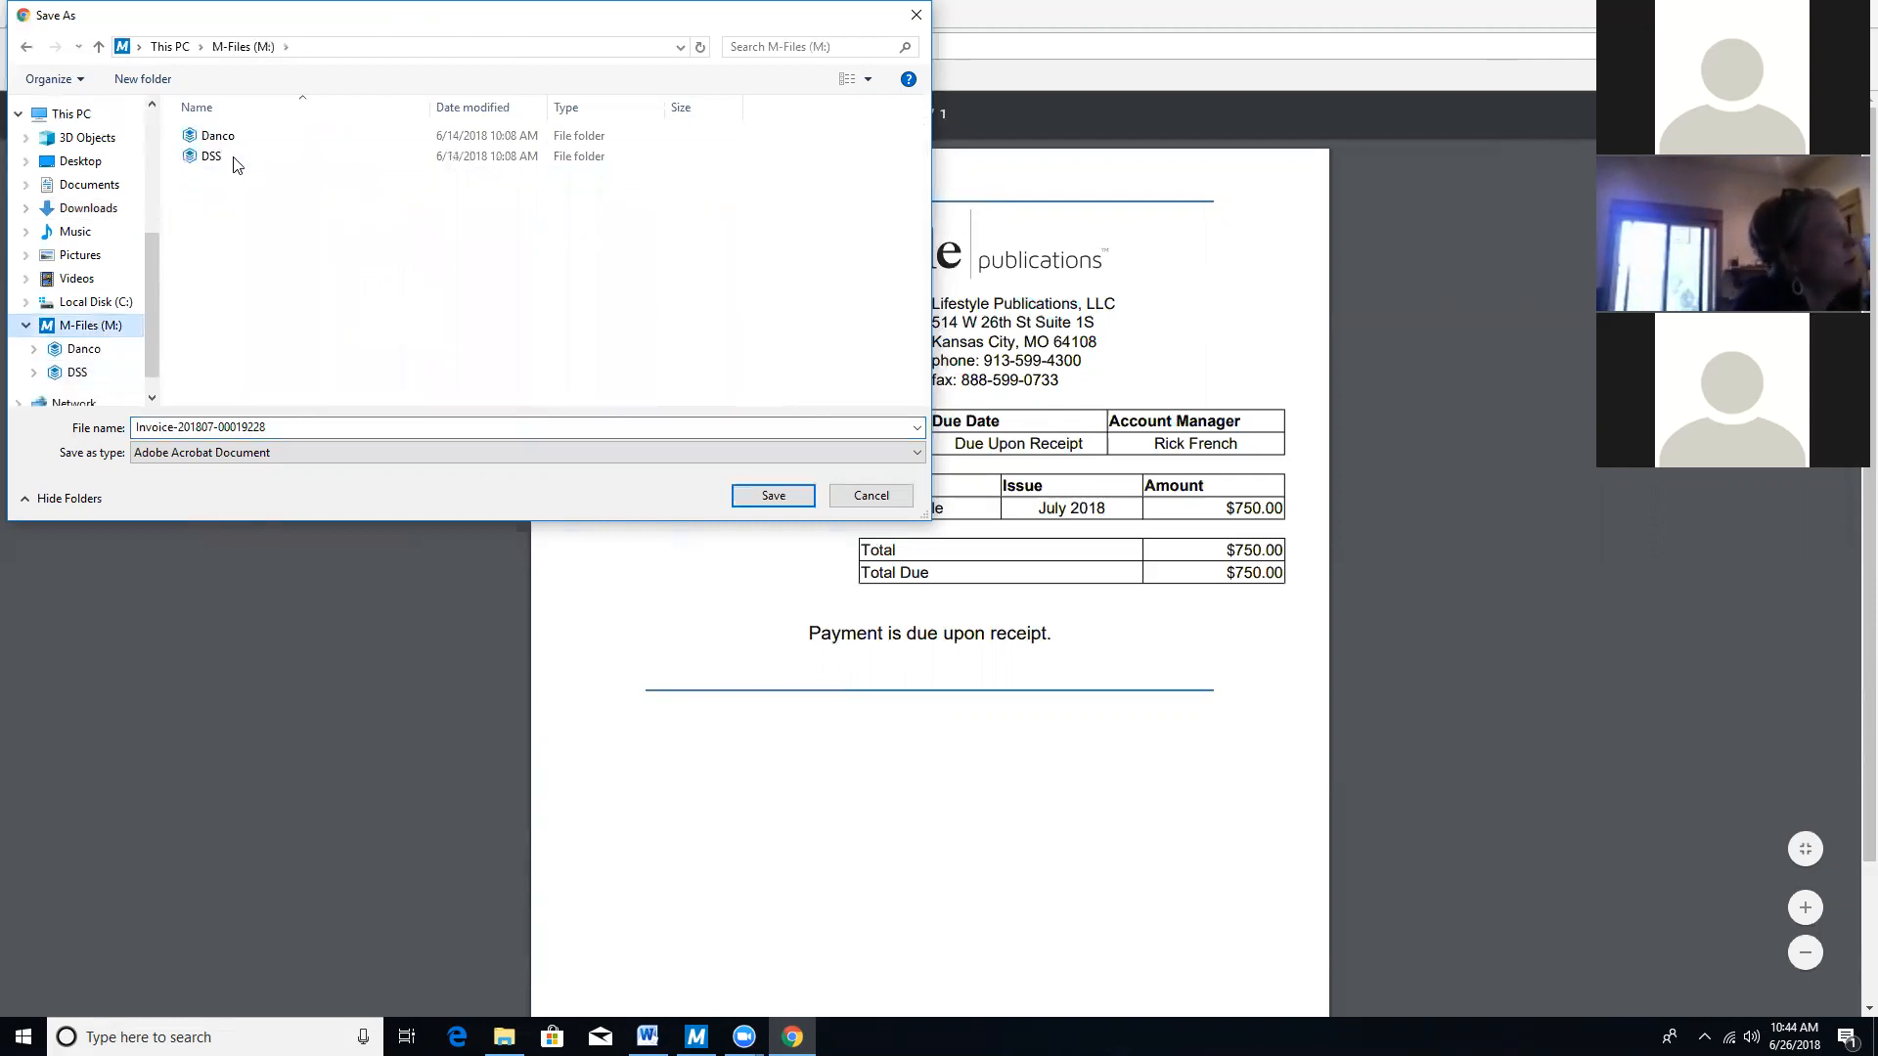
click(234, 160)
double_click(233, 157)
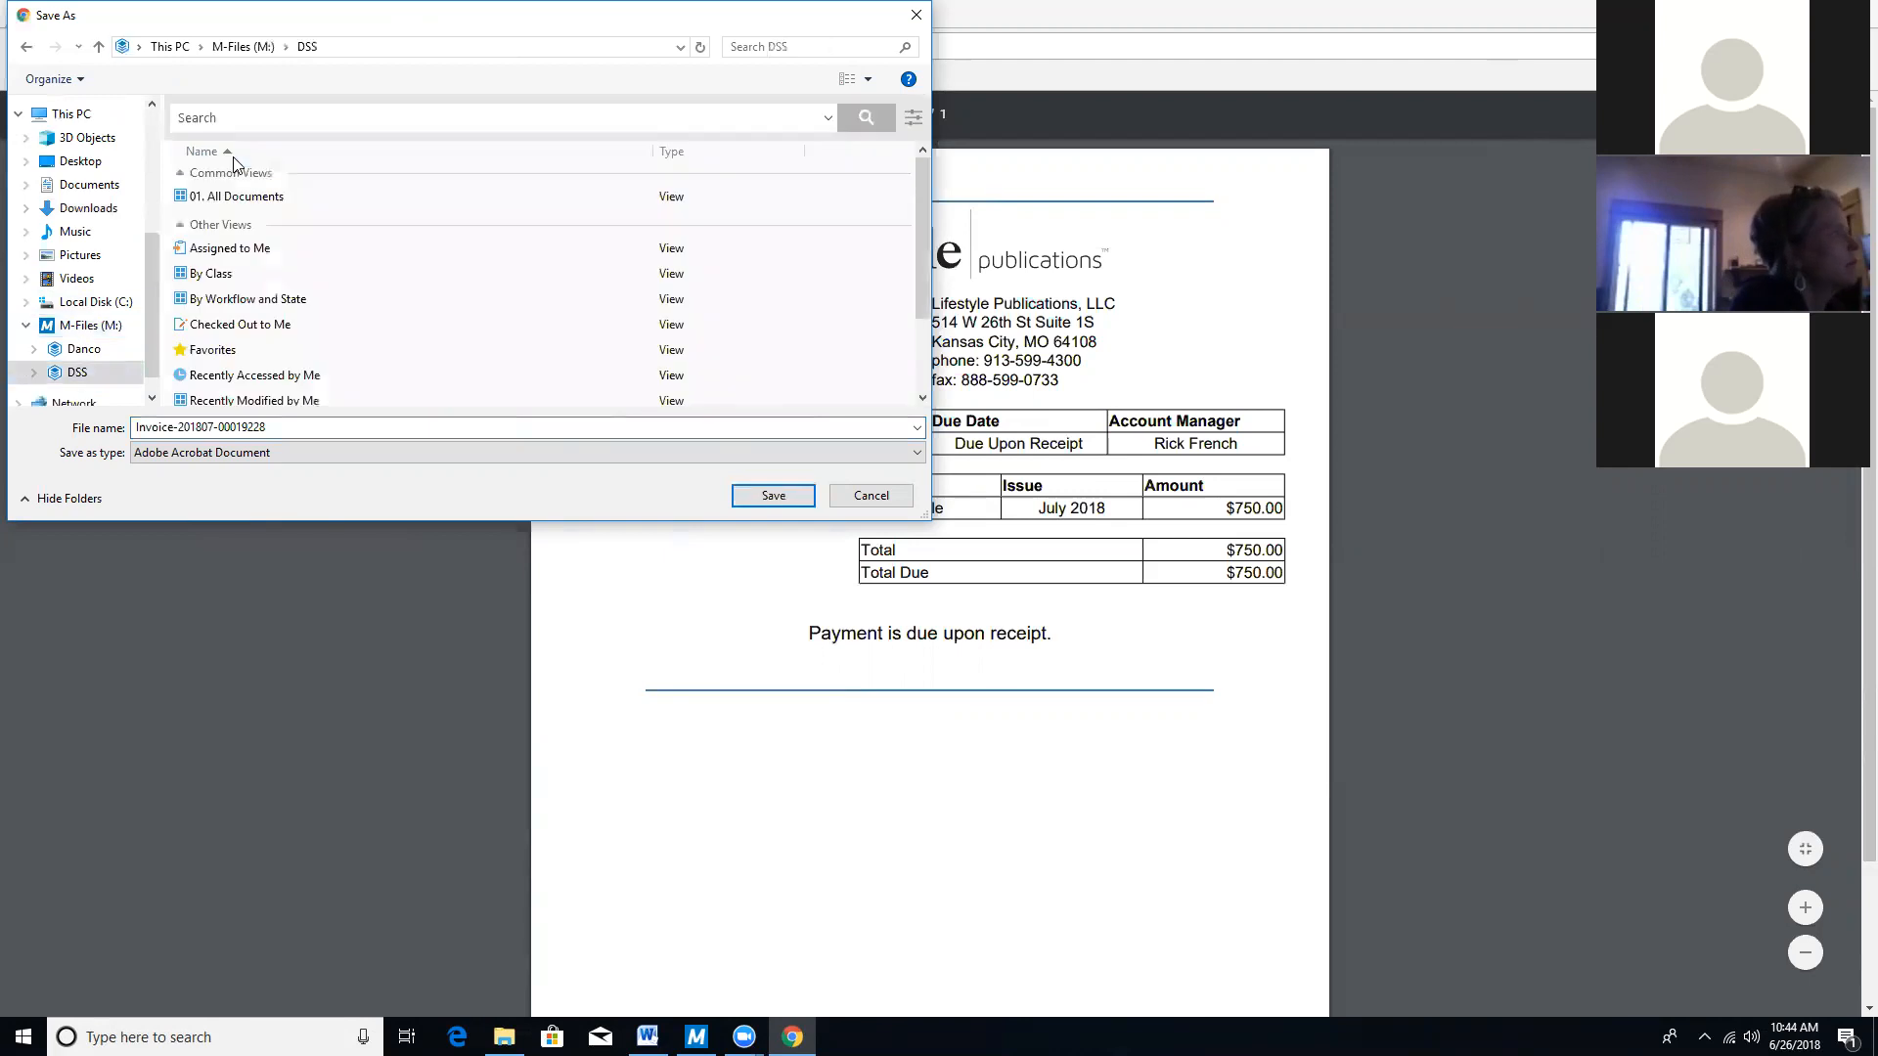
click(24, 46)
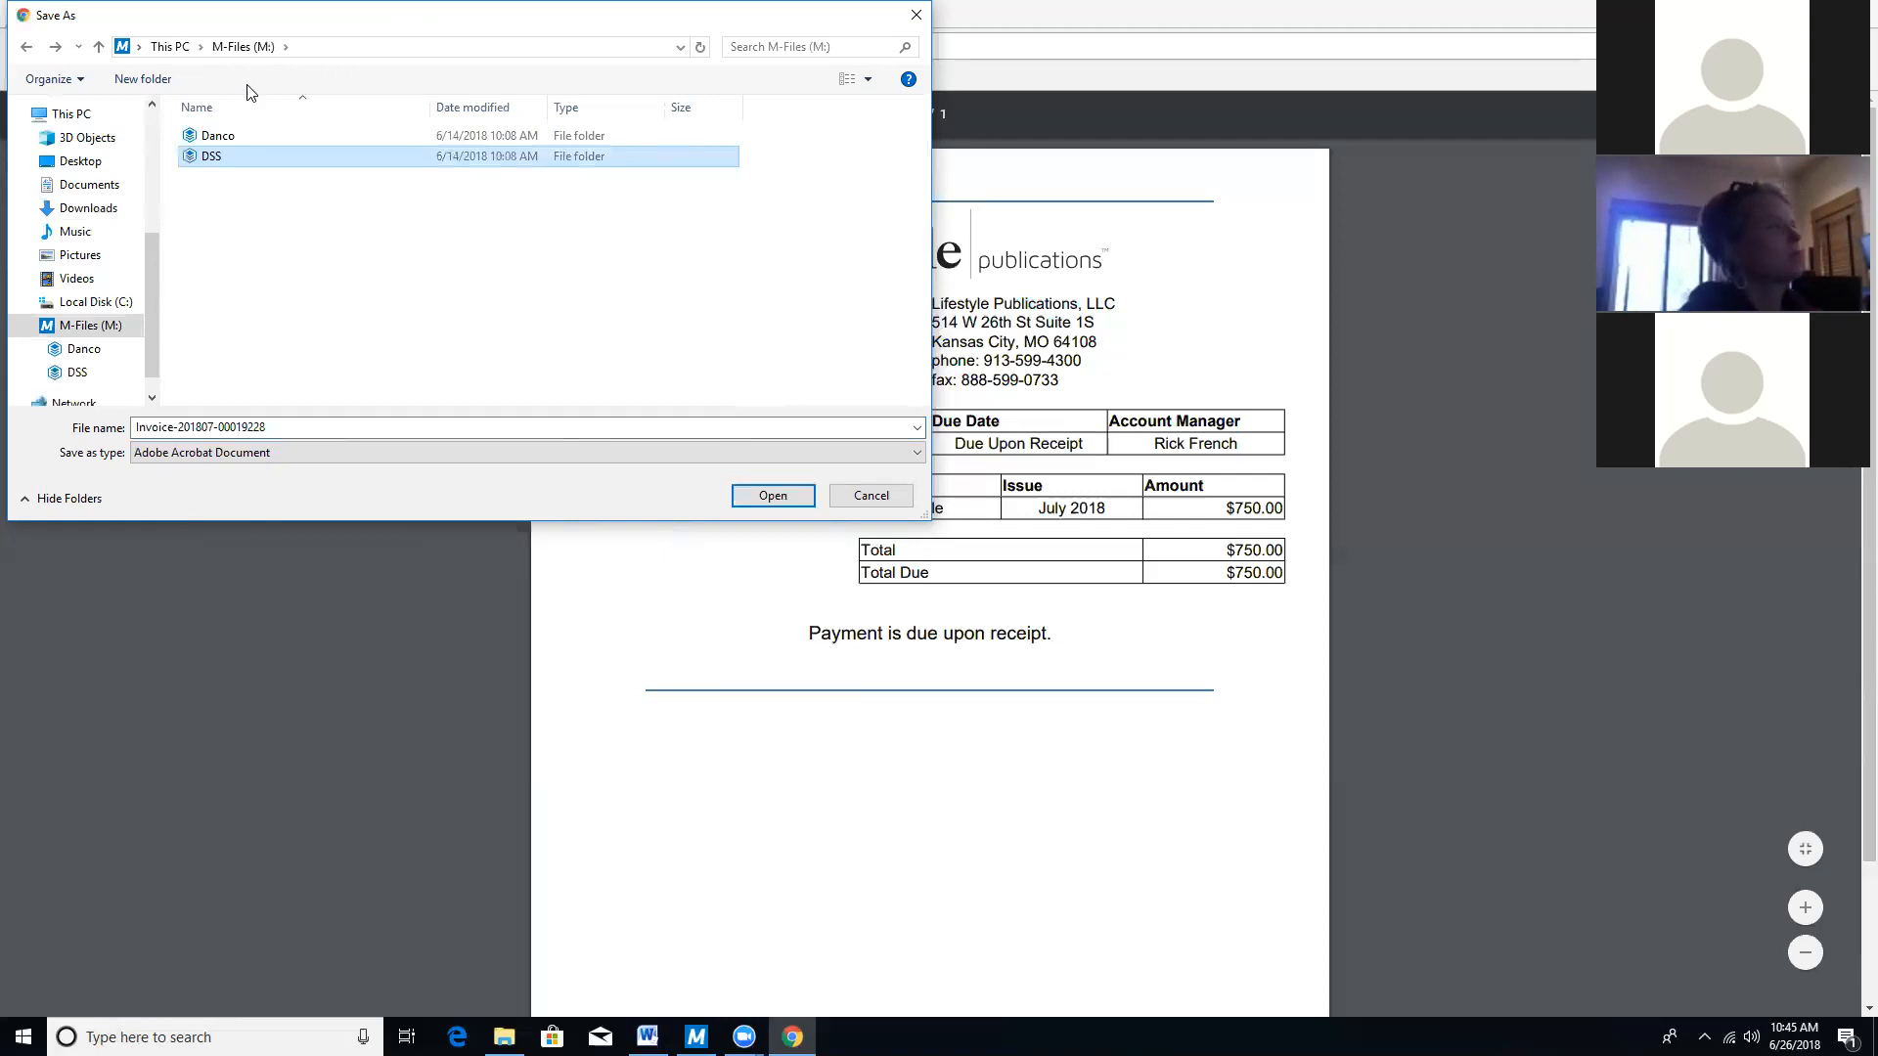
click(292, 131)
Open the Danco vault and submit the vault login, which fails authentication.
double_click(291, 133)
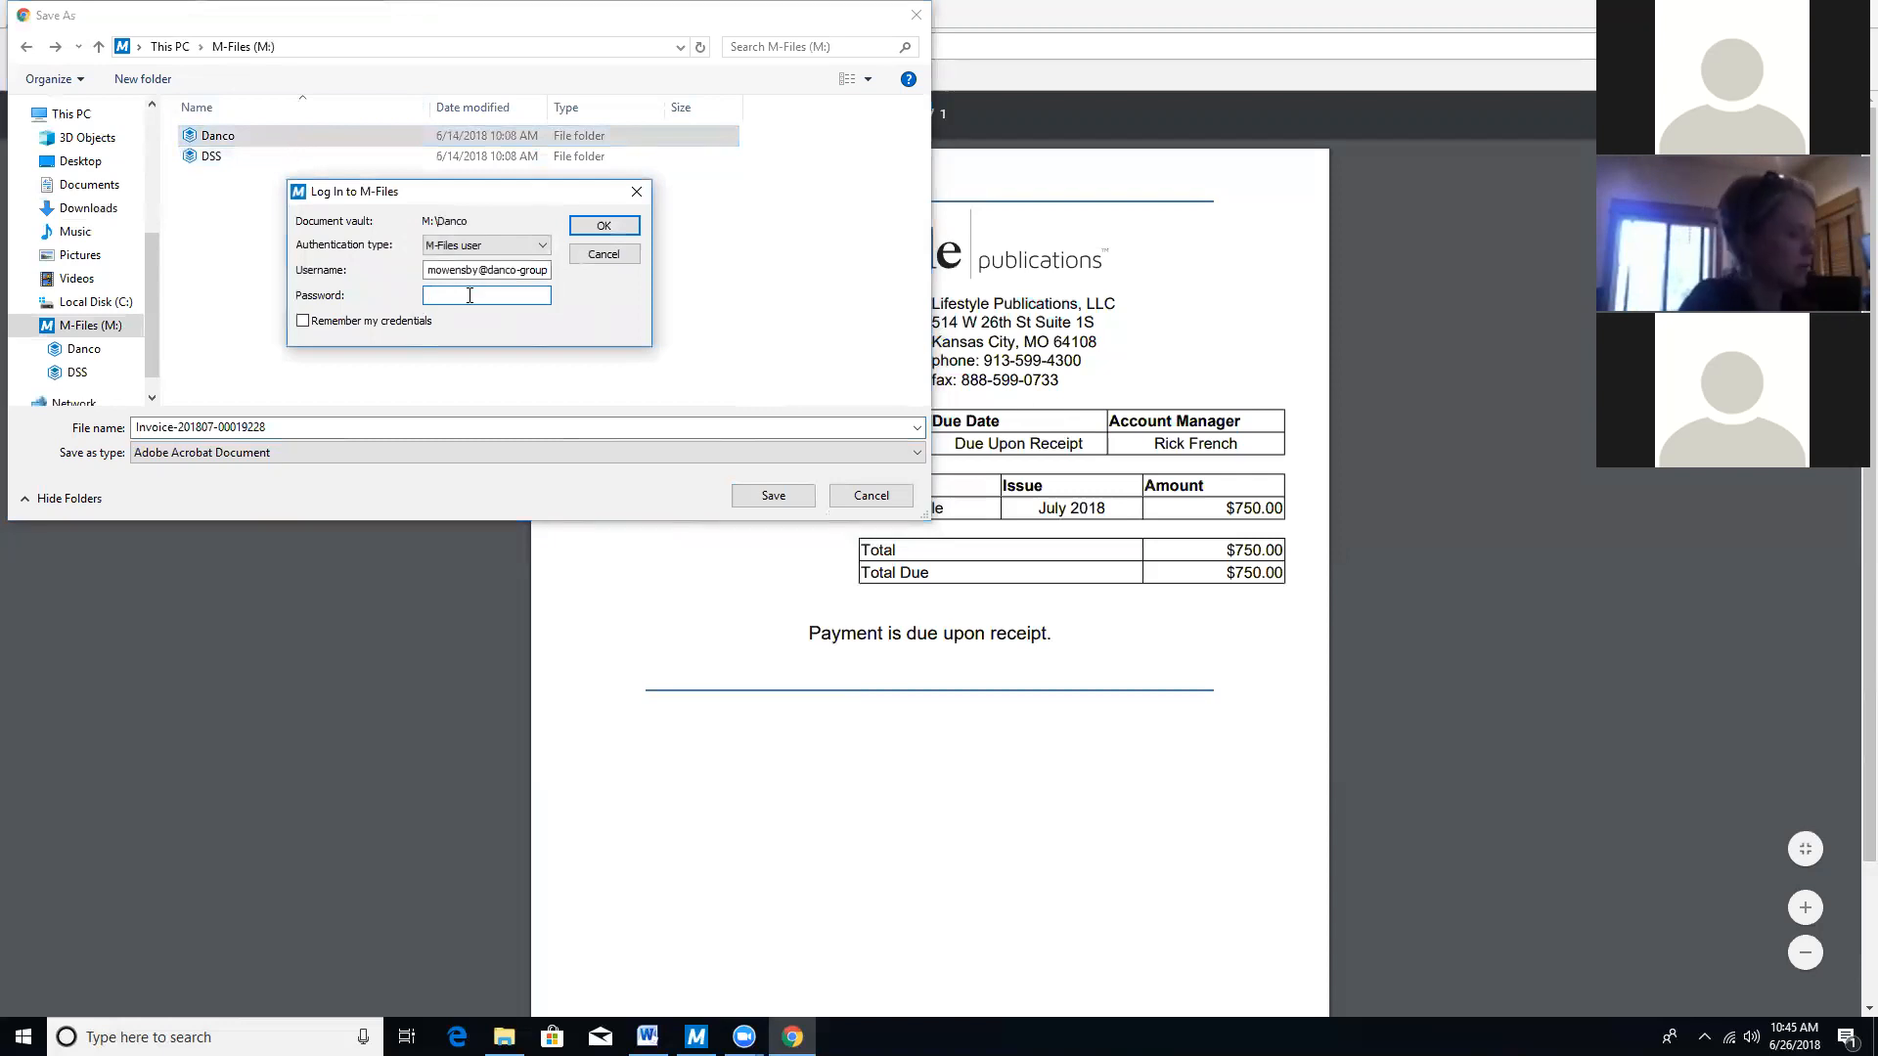
text(•)
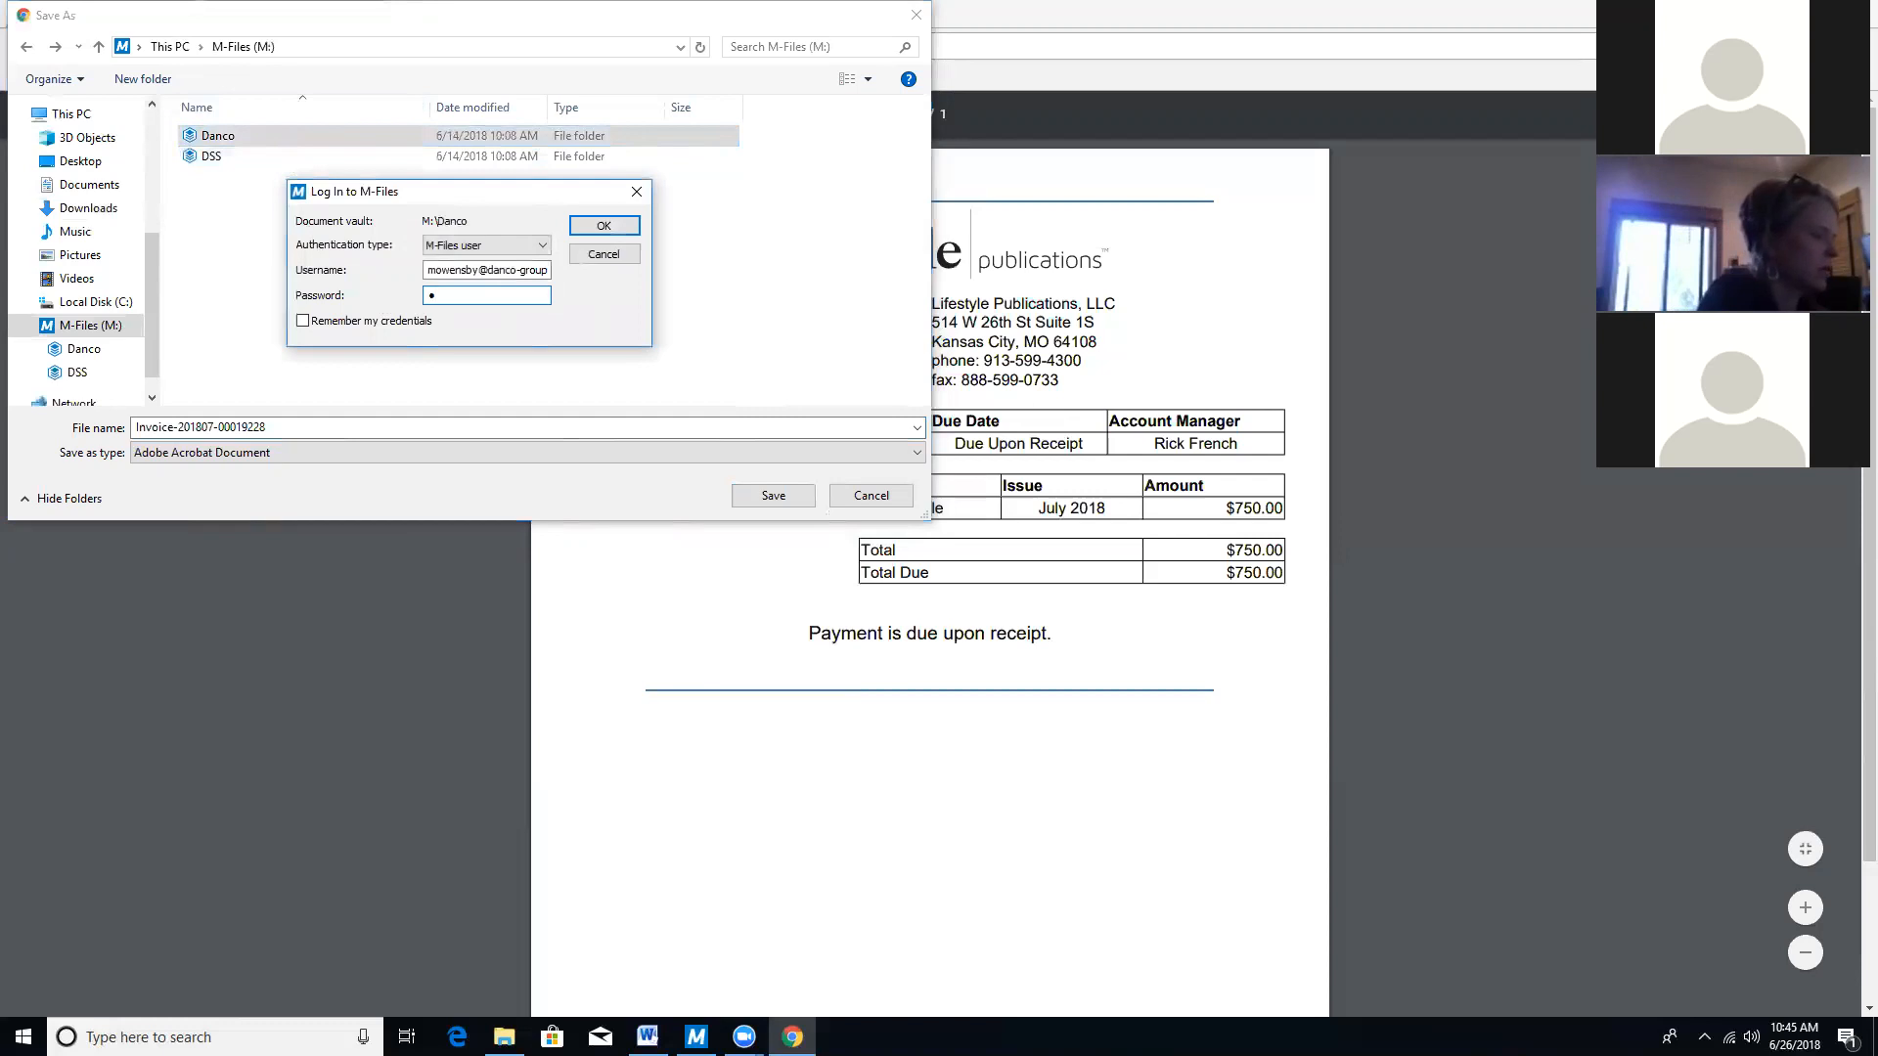
text(•••••••)
key(ctrl+a)
key(BackSpace)
text(••••••••)
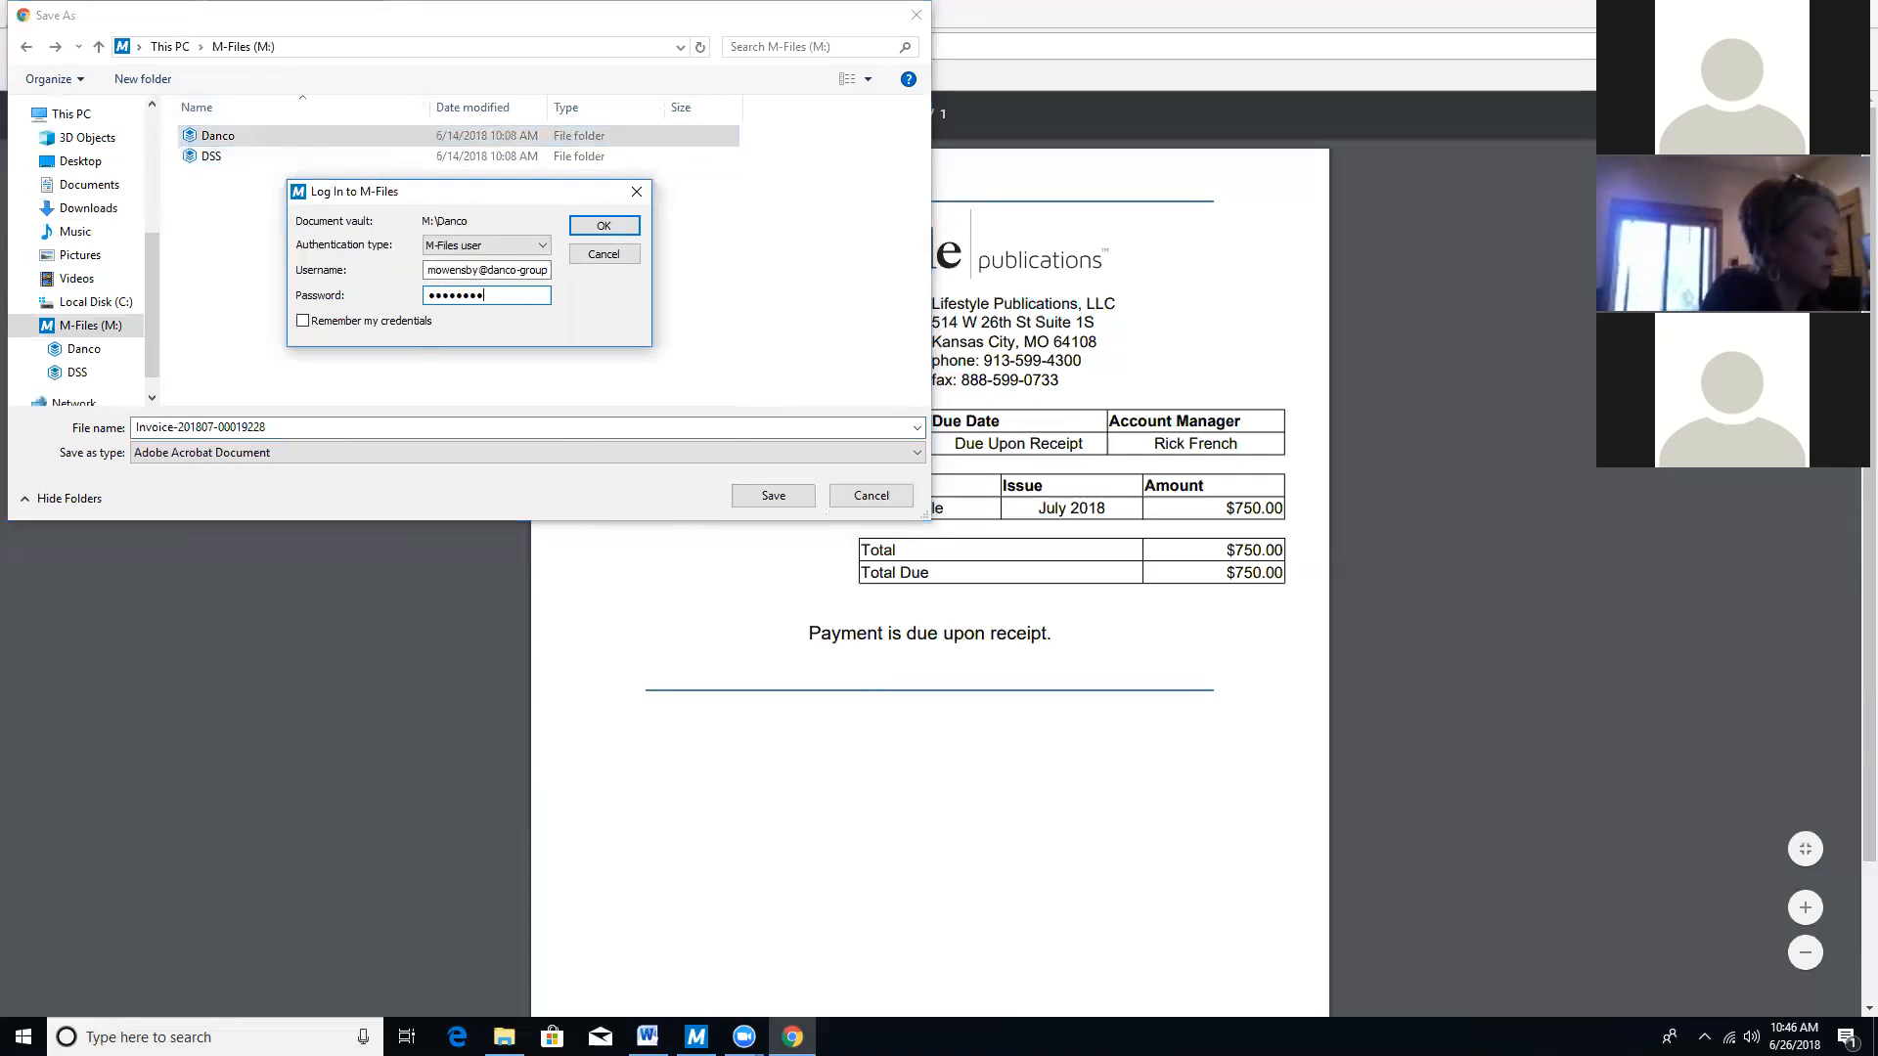
click(615, 227)
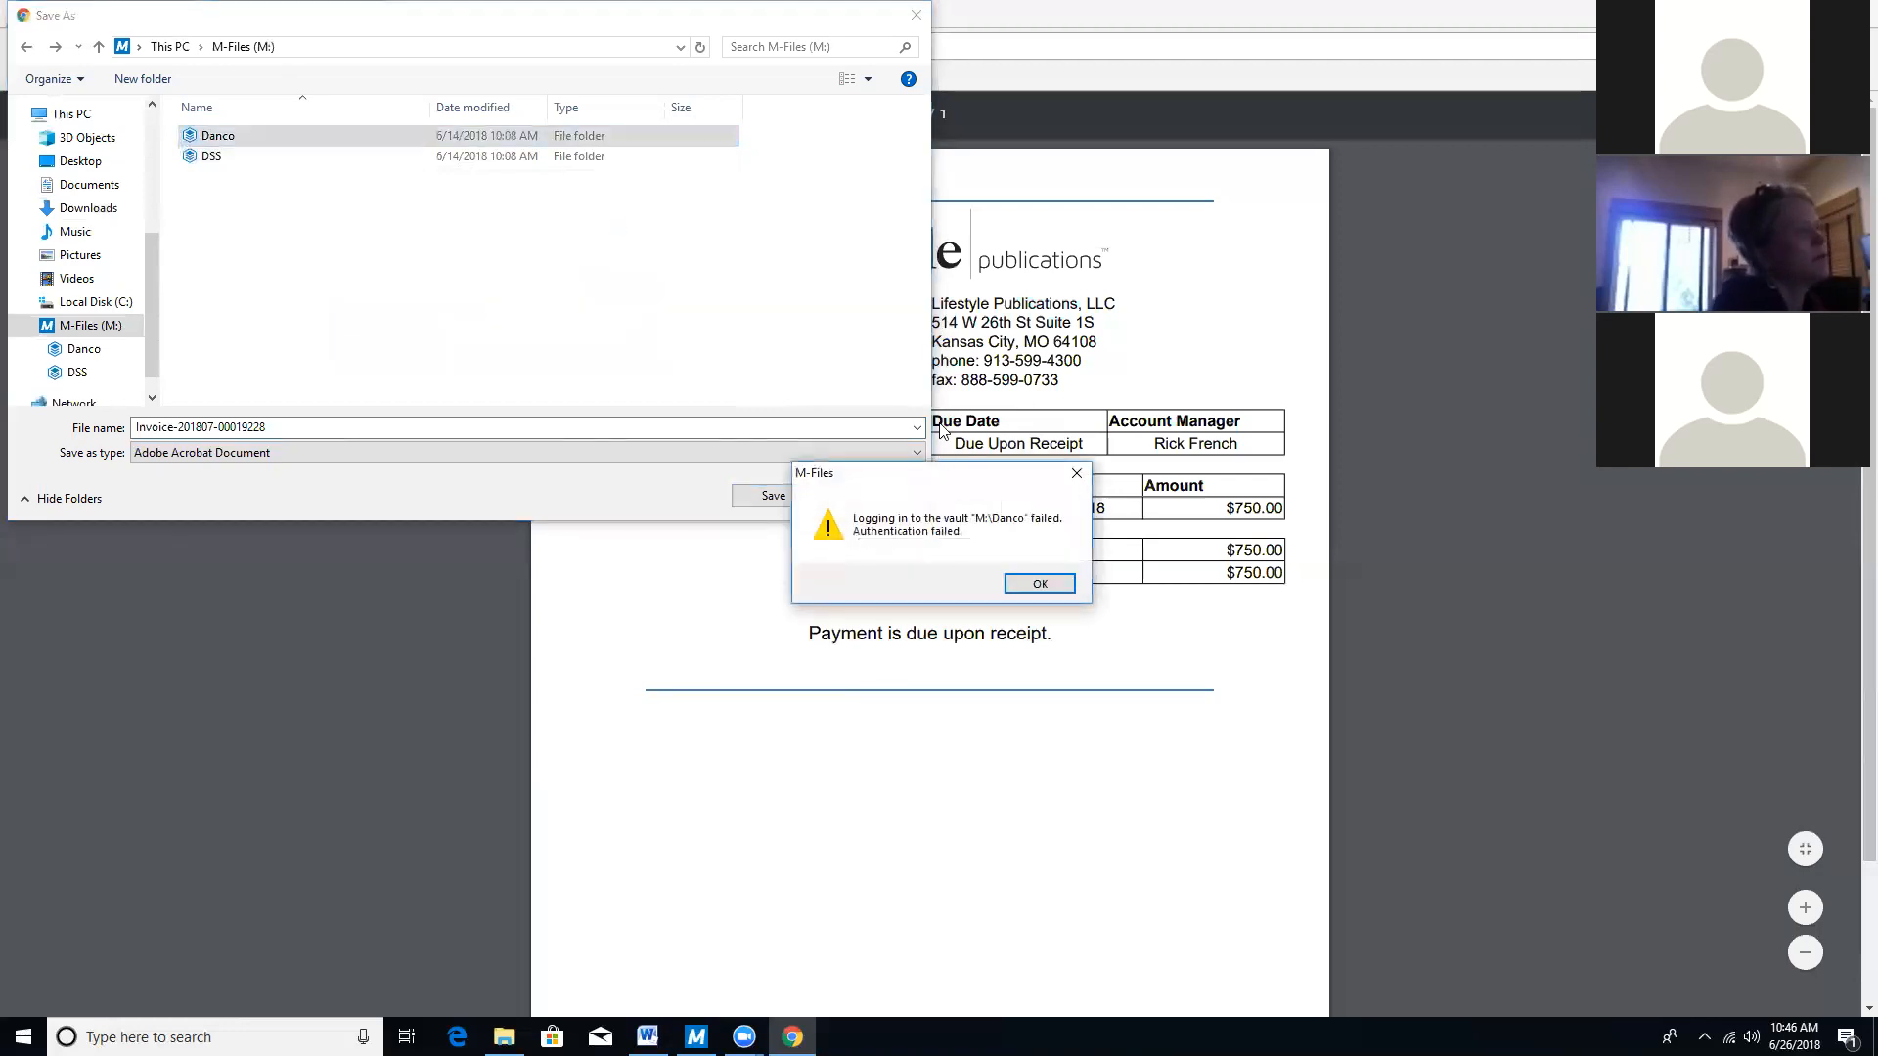
click(1040, 585)
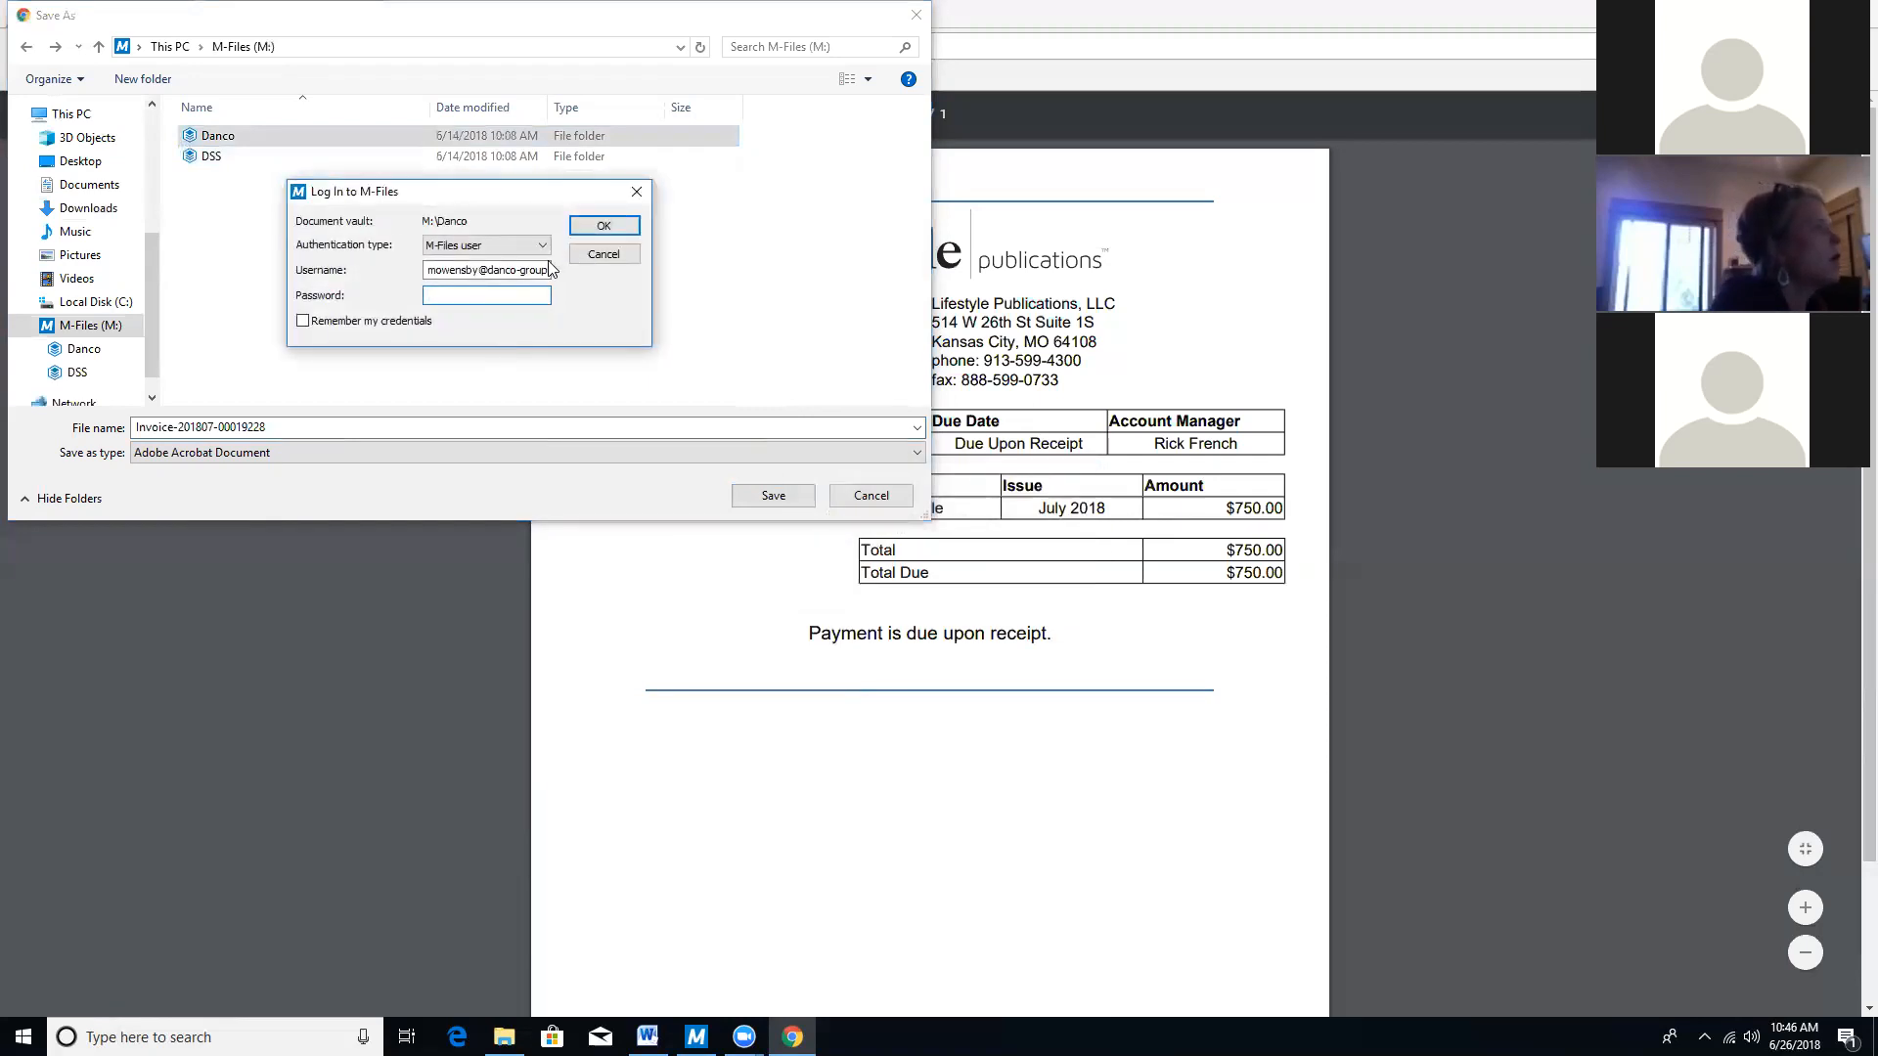
Remove the domain from the username and retry the vault password; each attempt is rejected.
drag(541, 269, 549, 269)
click(546, 268)
key(BackSpace)
key(BackSpace)
key(BackSpace)
key(BackSpace)
key(BackSpace)
key(BackSpace)
key(BackSpace)
key(BackSpace)
key(BackSpace)
key(BackSpace)
key(BackSpace)
key(BackSpace)
key(BackSpace)
key(BackSpace)
key(BackSpace)
key(BackSpace)
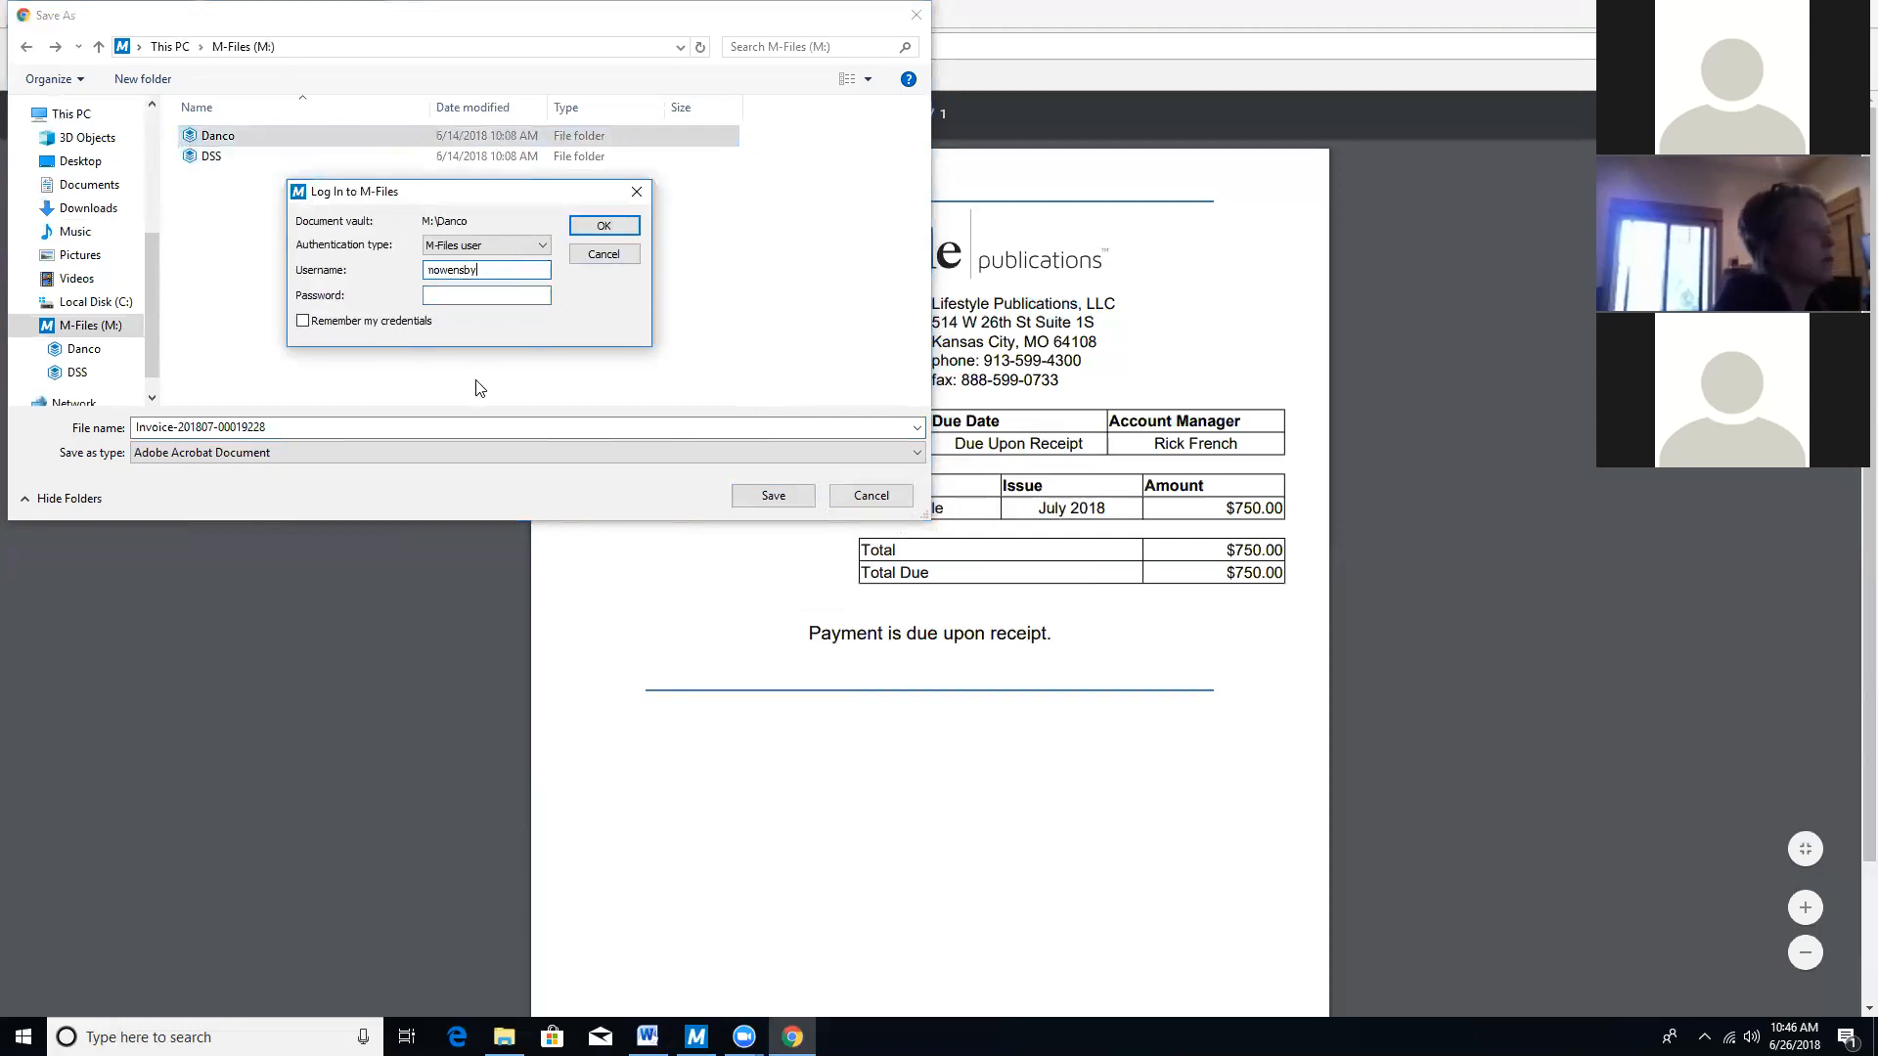
click(511, 298)
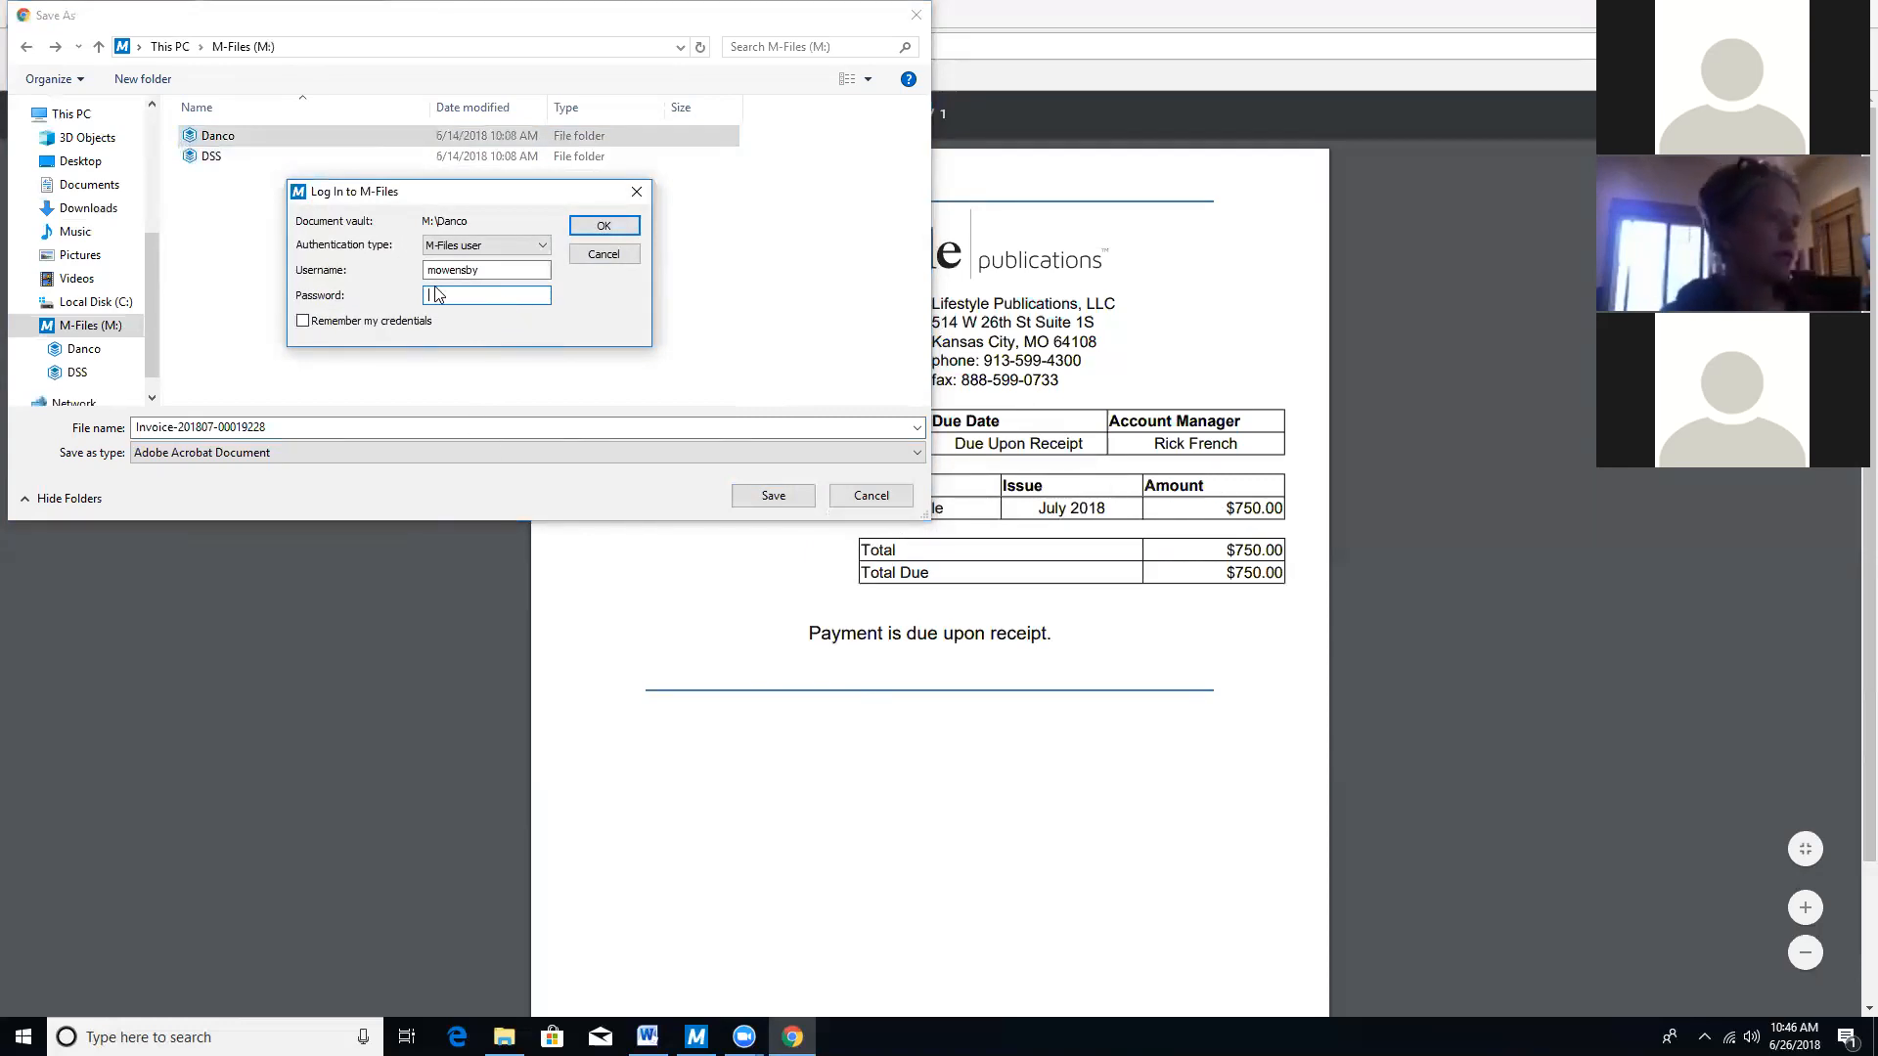
text(••••••)
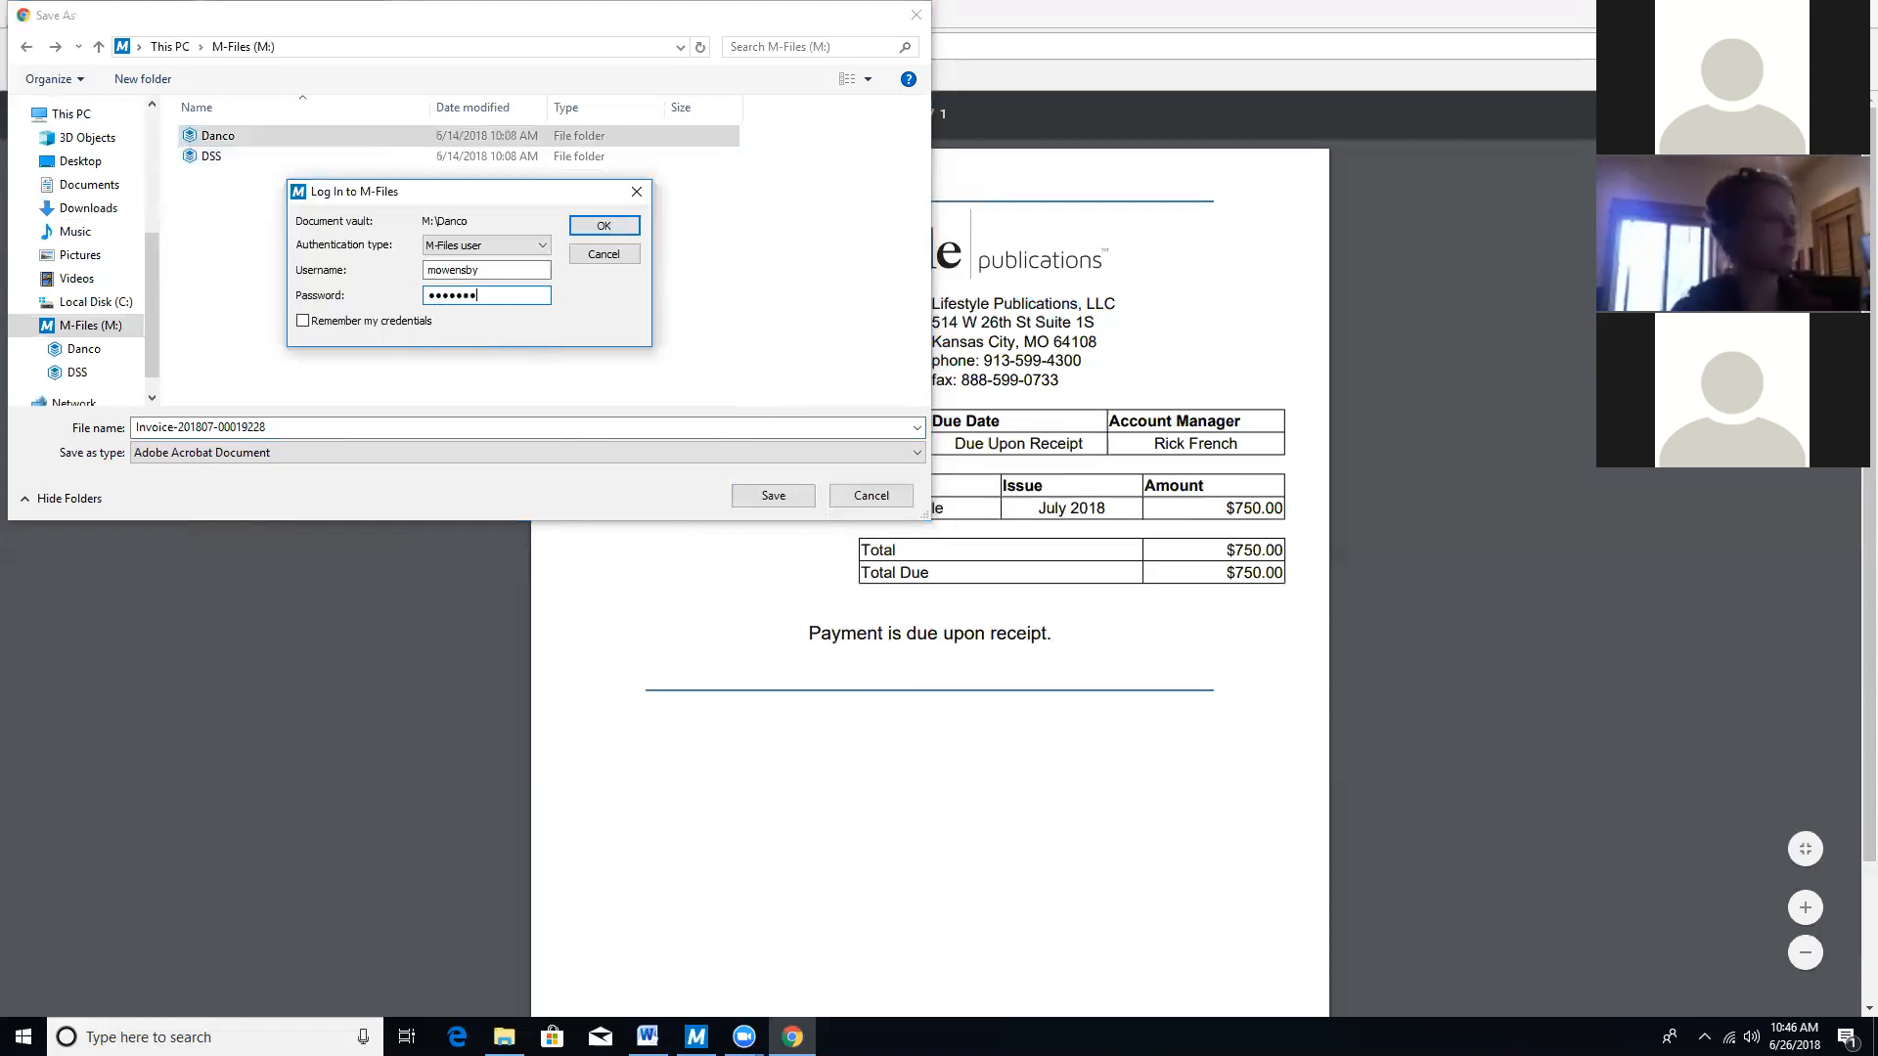
text(•)
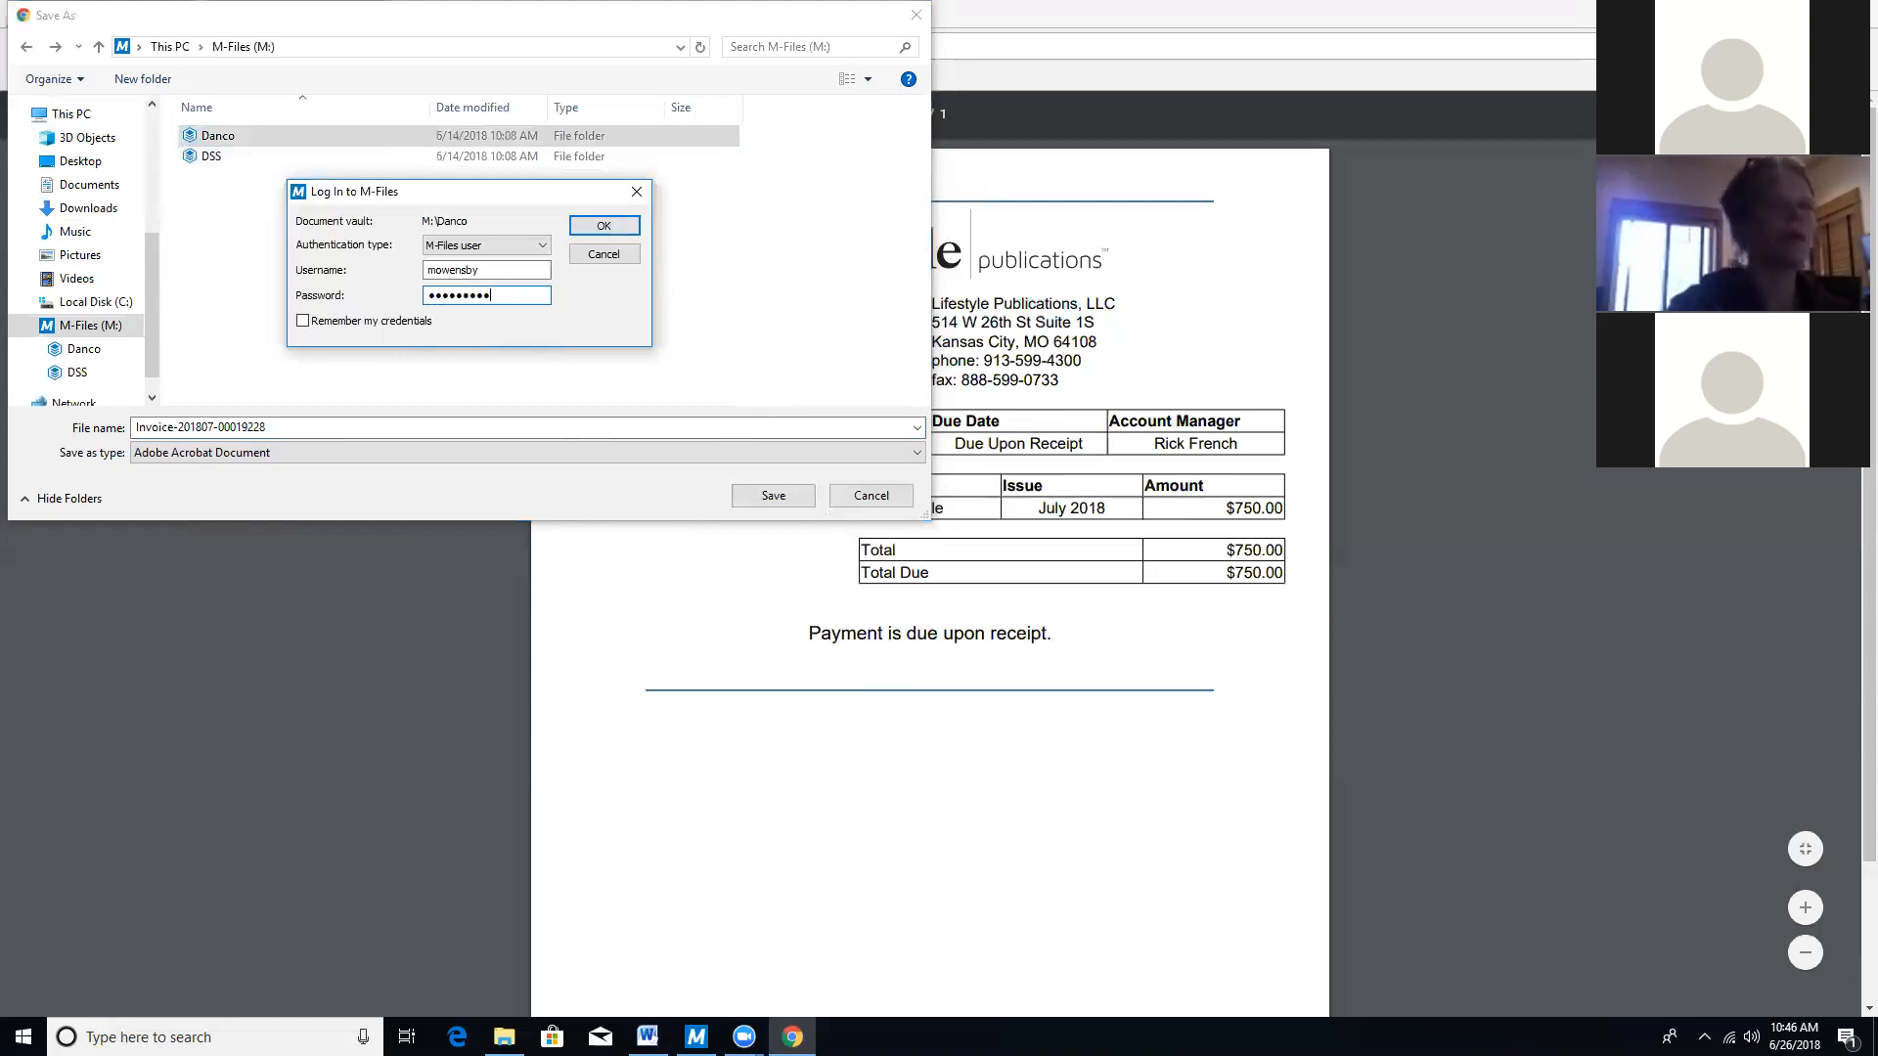
click(574, 226)
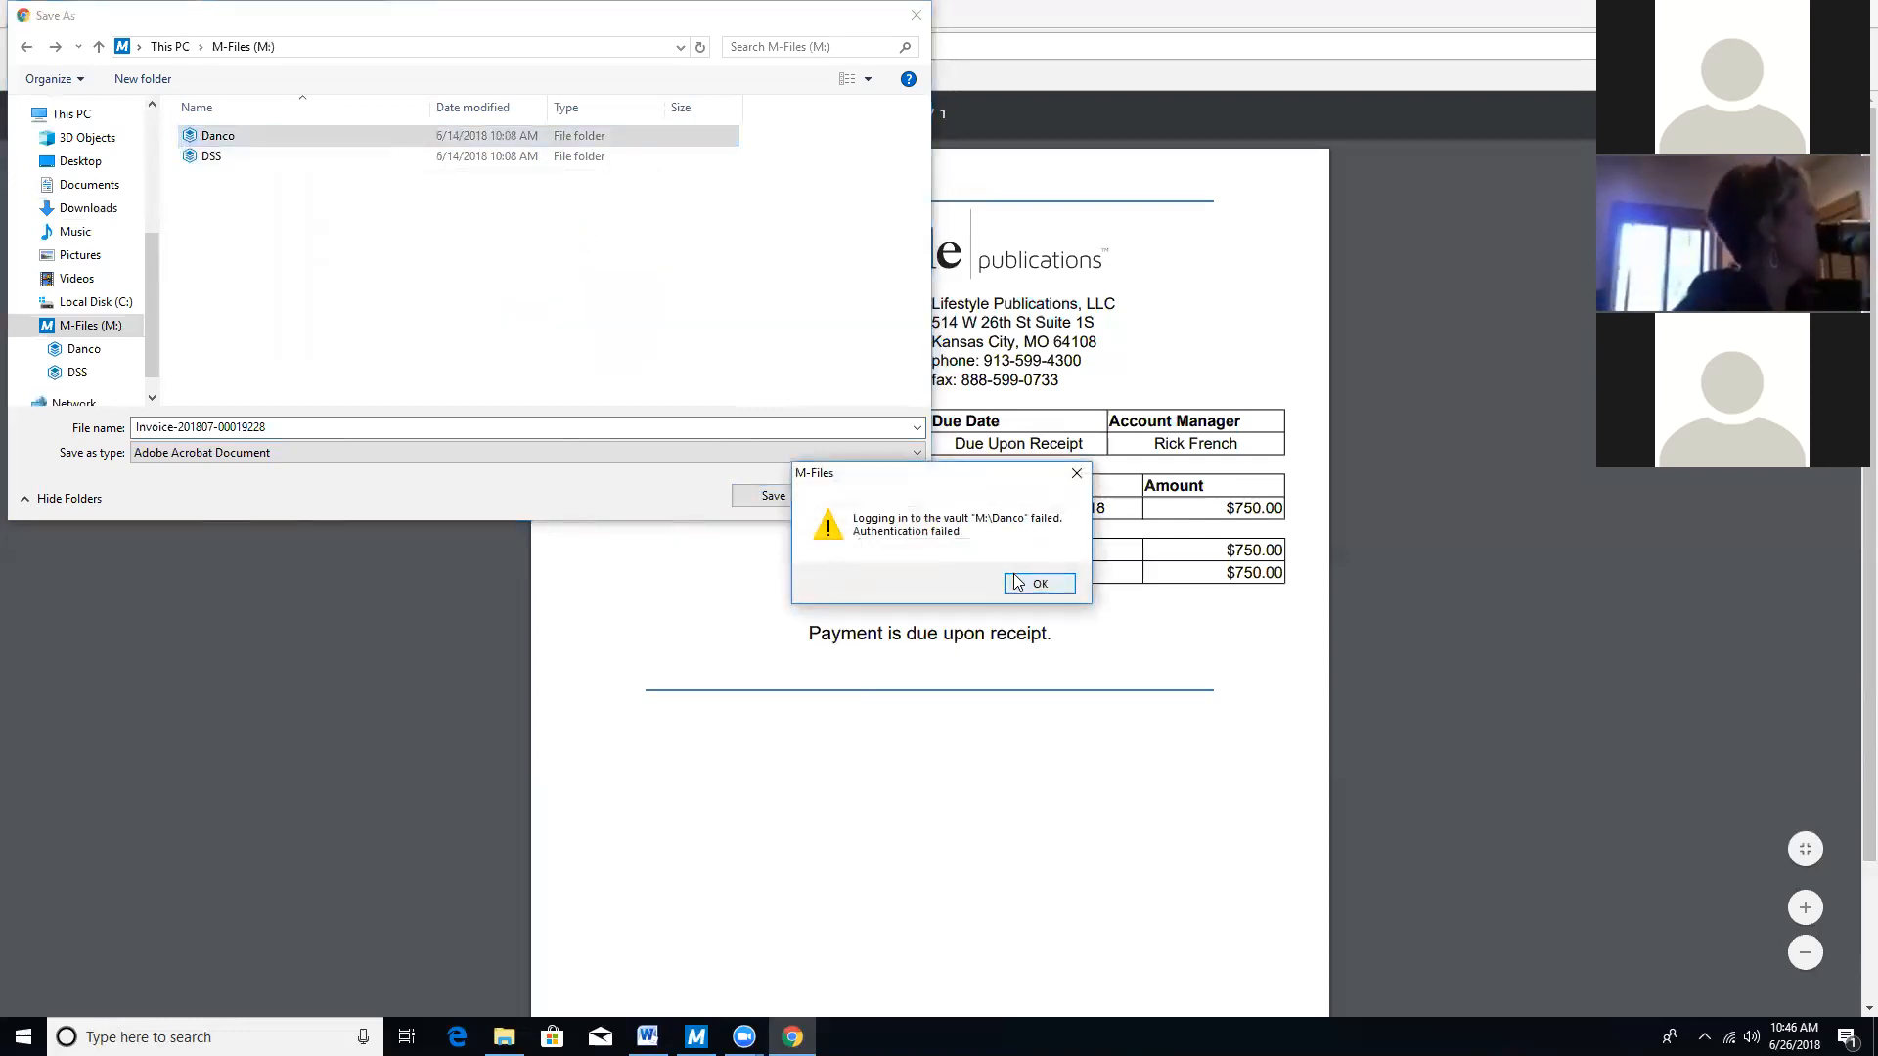
key(Return)
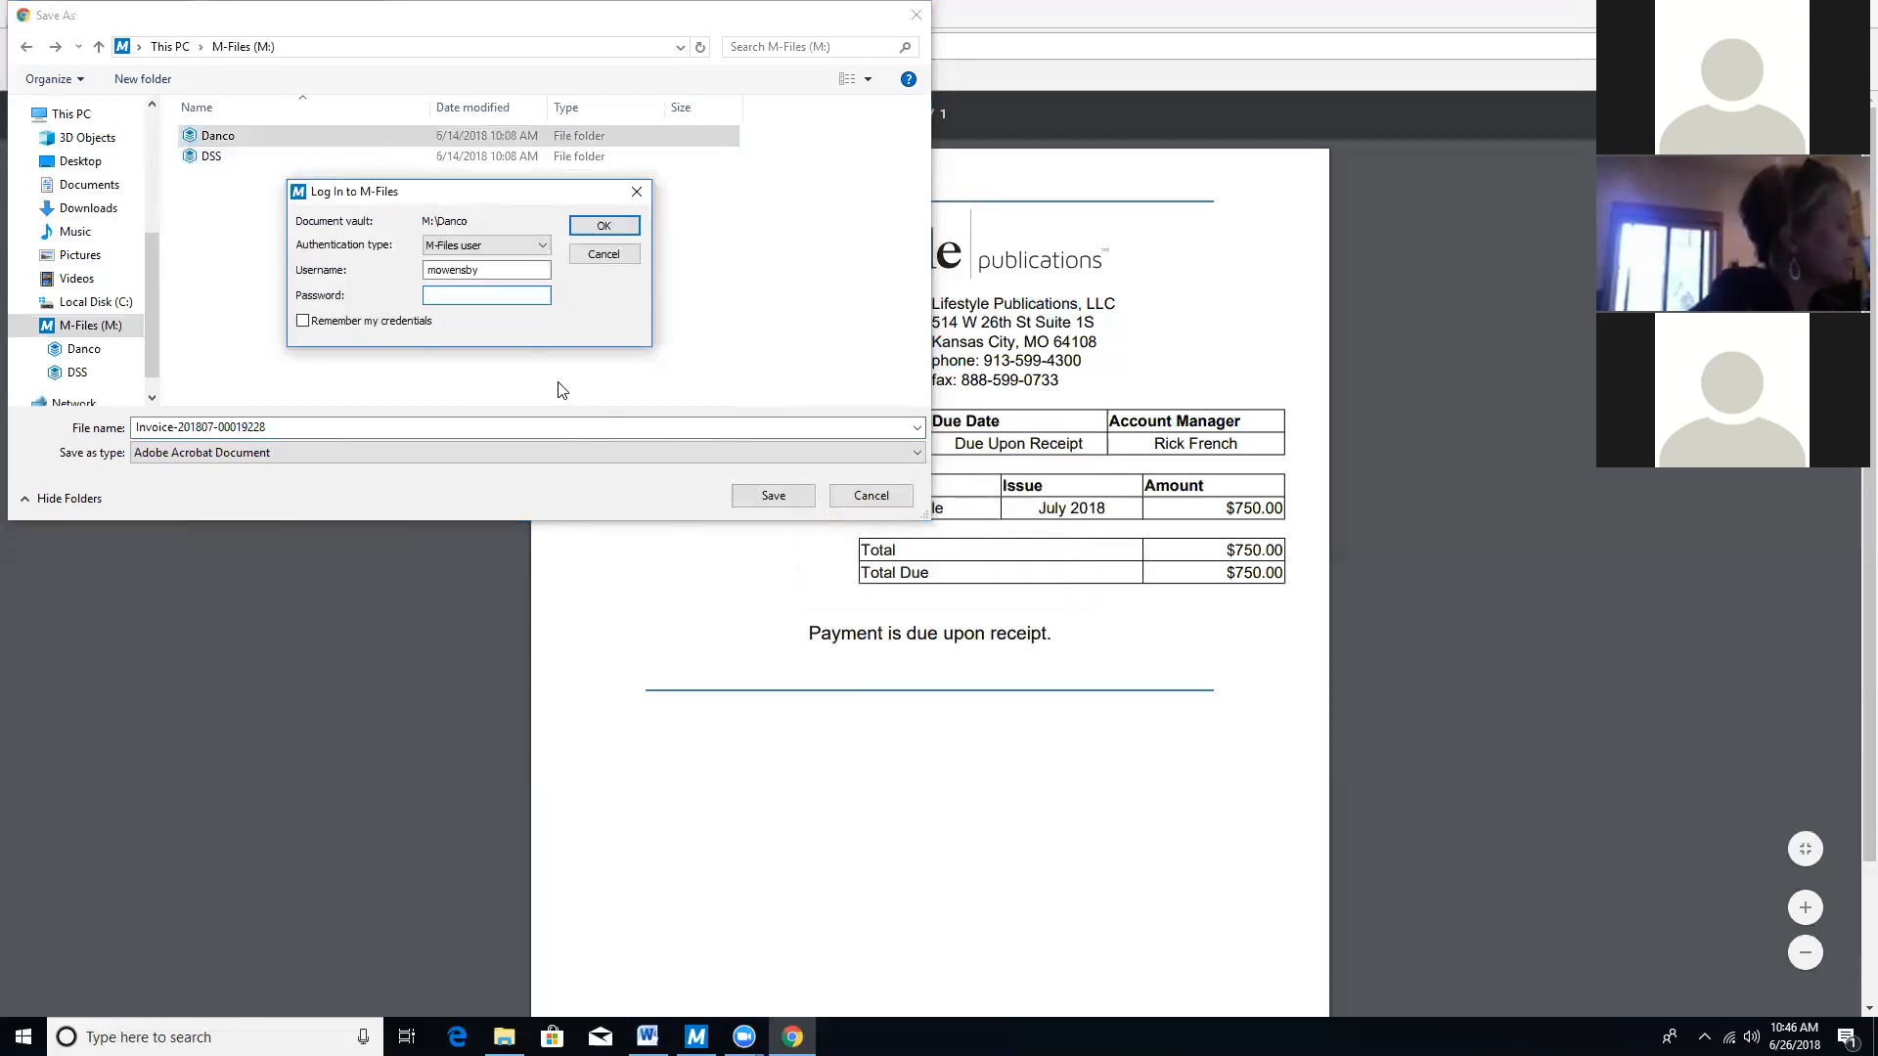
text(•••••)
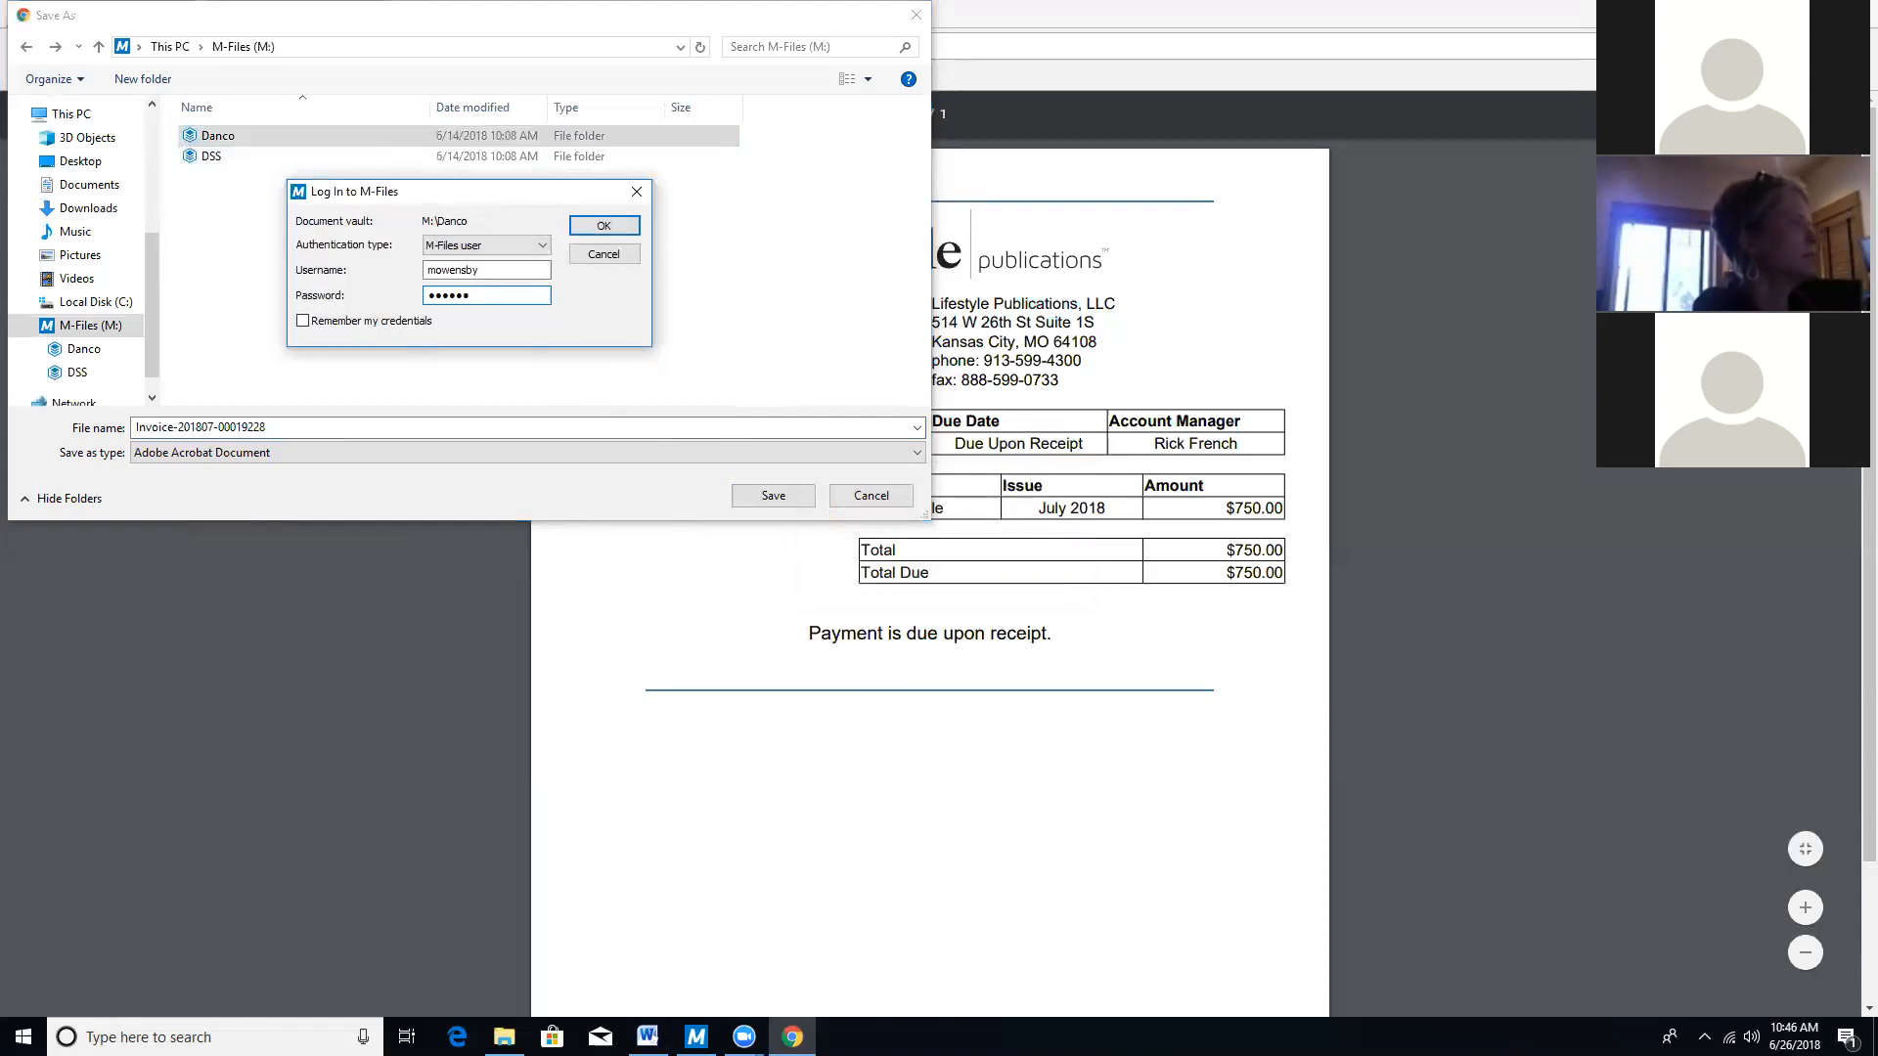
text(•••)
click(602, 229)
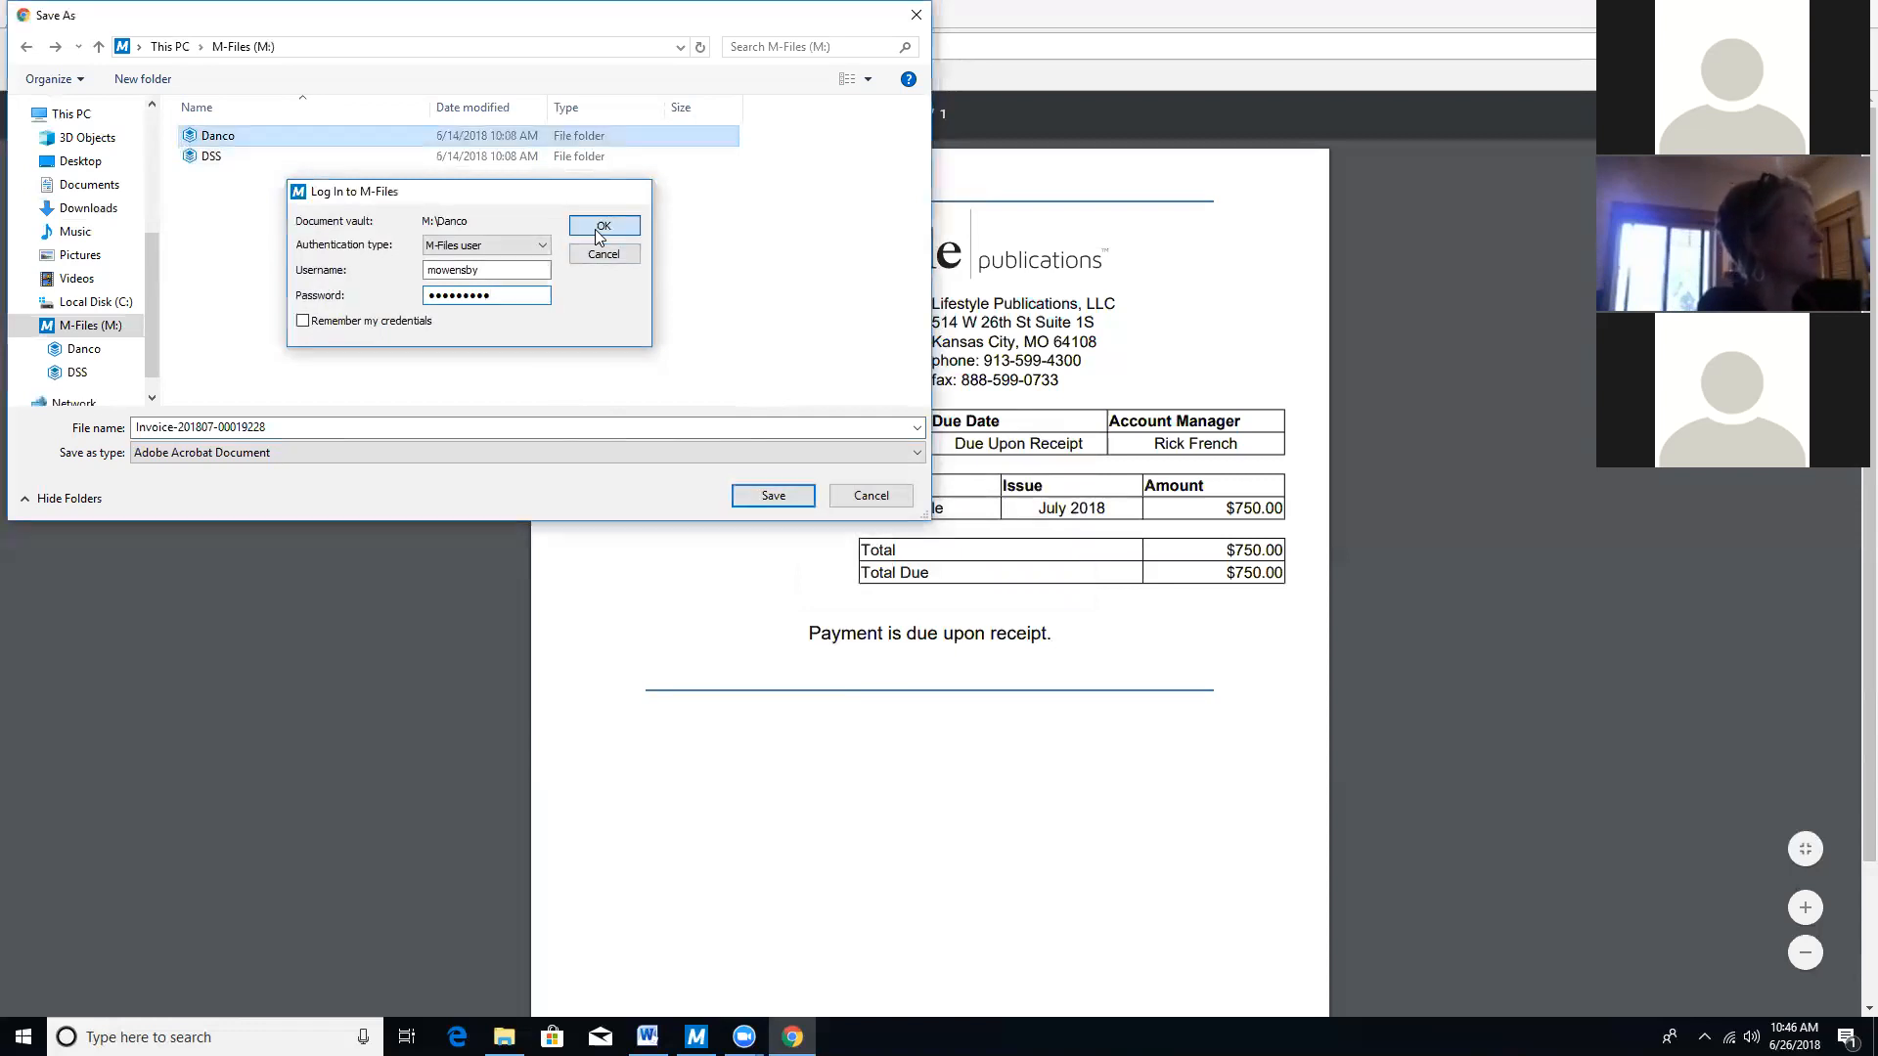
click(1035, 581)
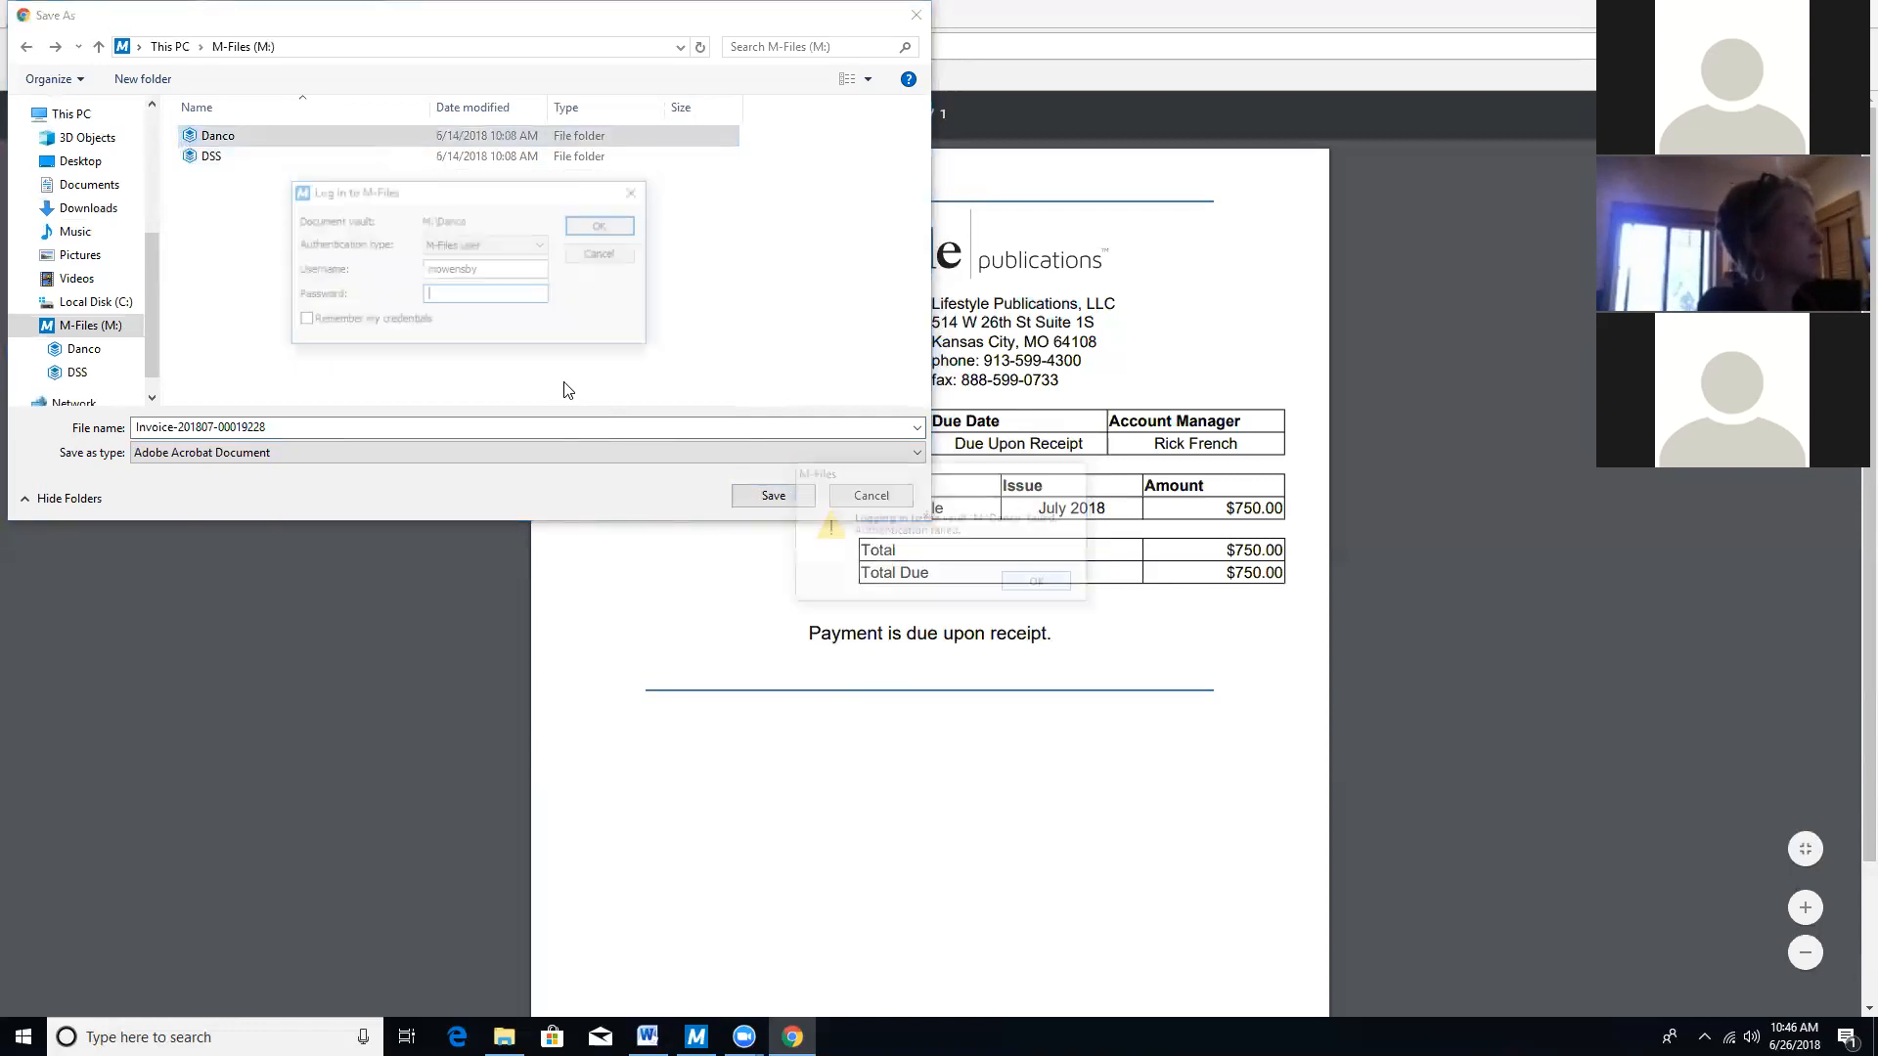
Log in to the Danco vault with the re-entered password and save the invoice PDF there.
text(•••••••••)
click(571, 224)
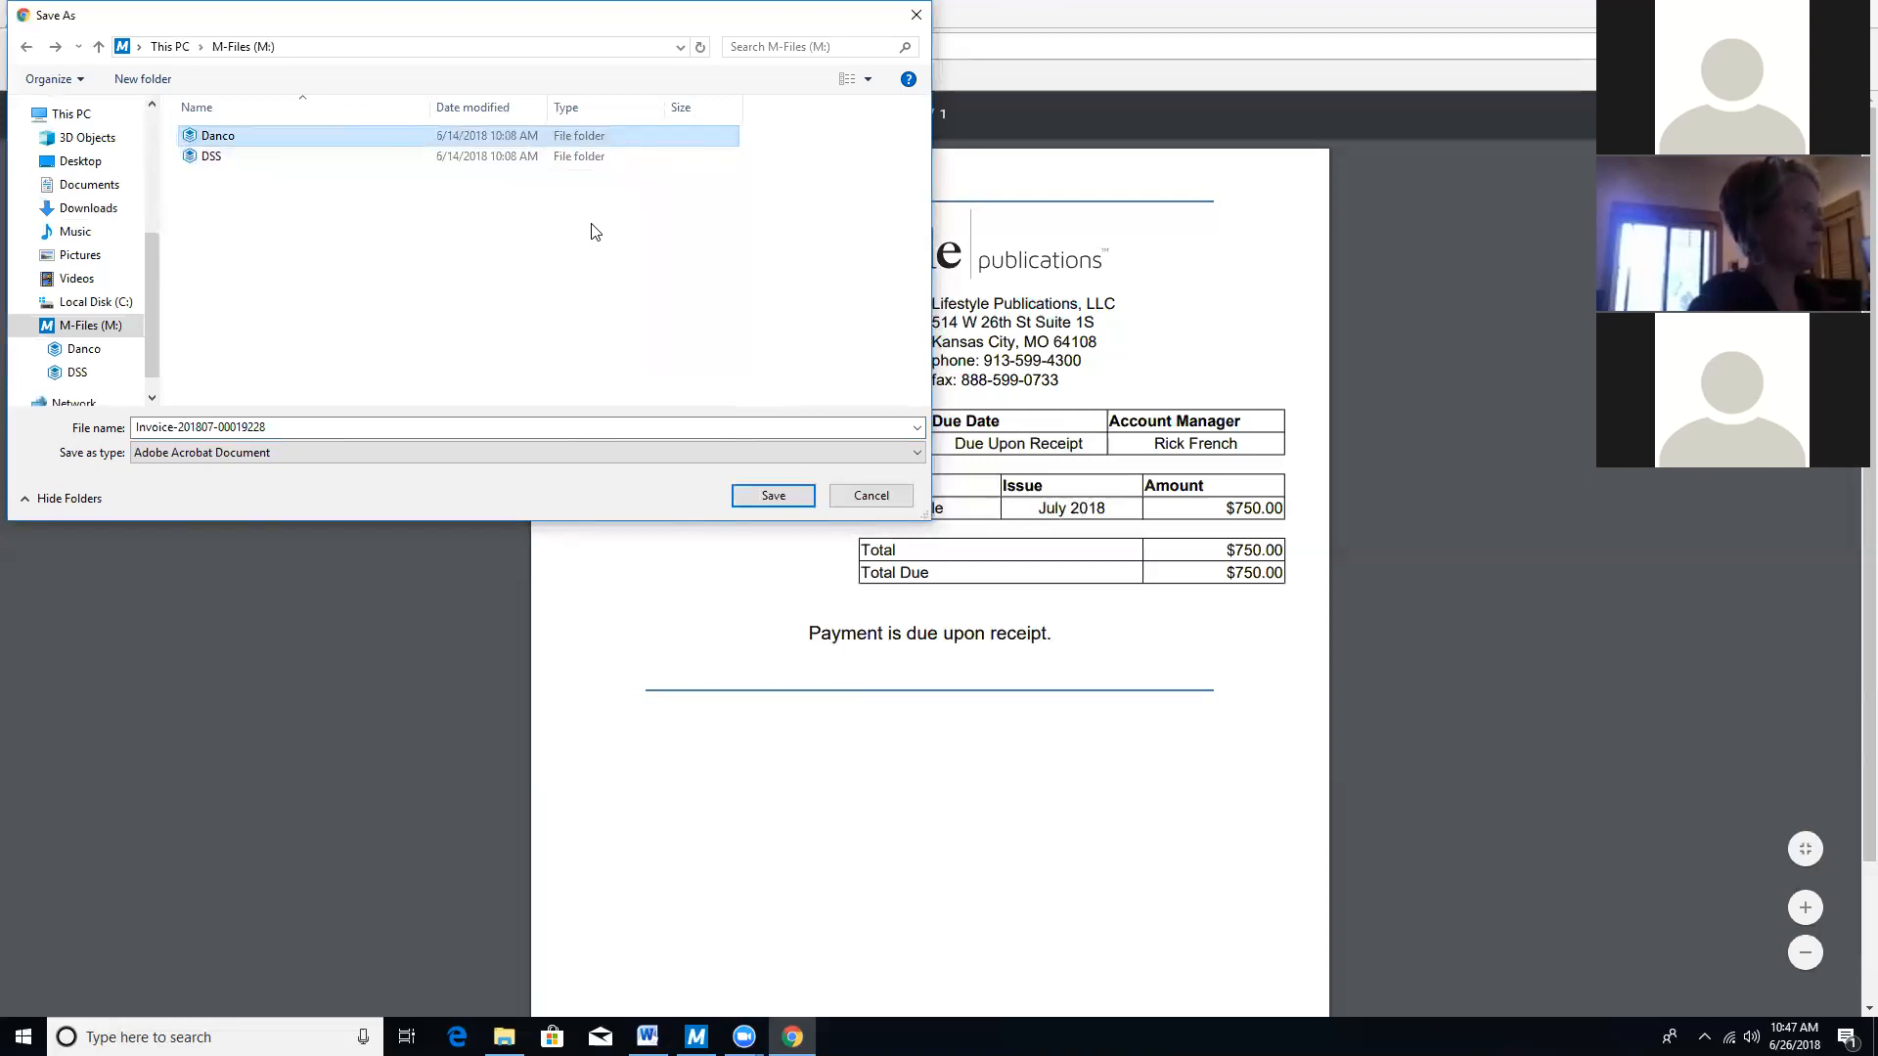
double_click(248, 135)
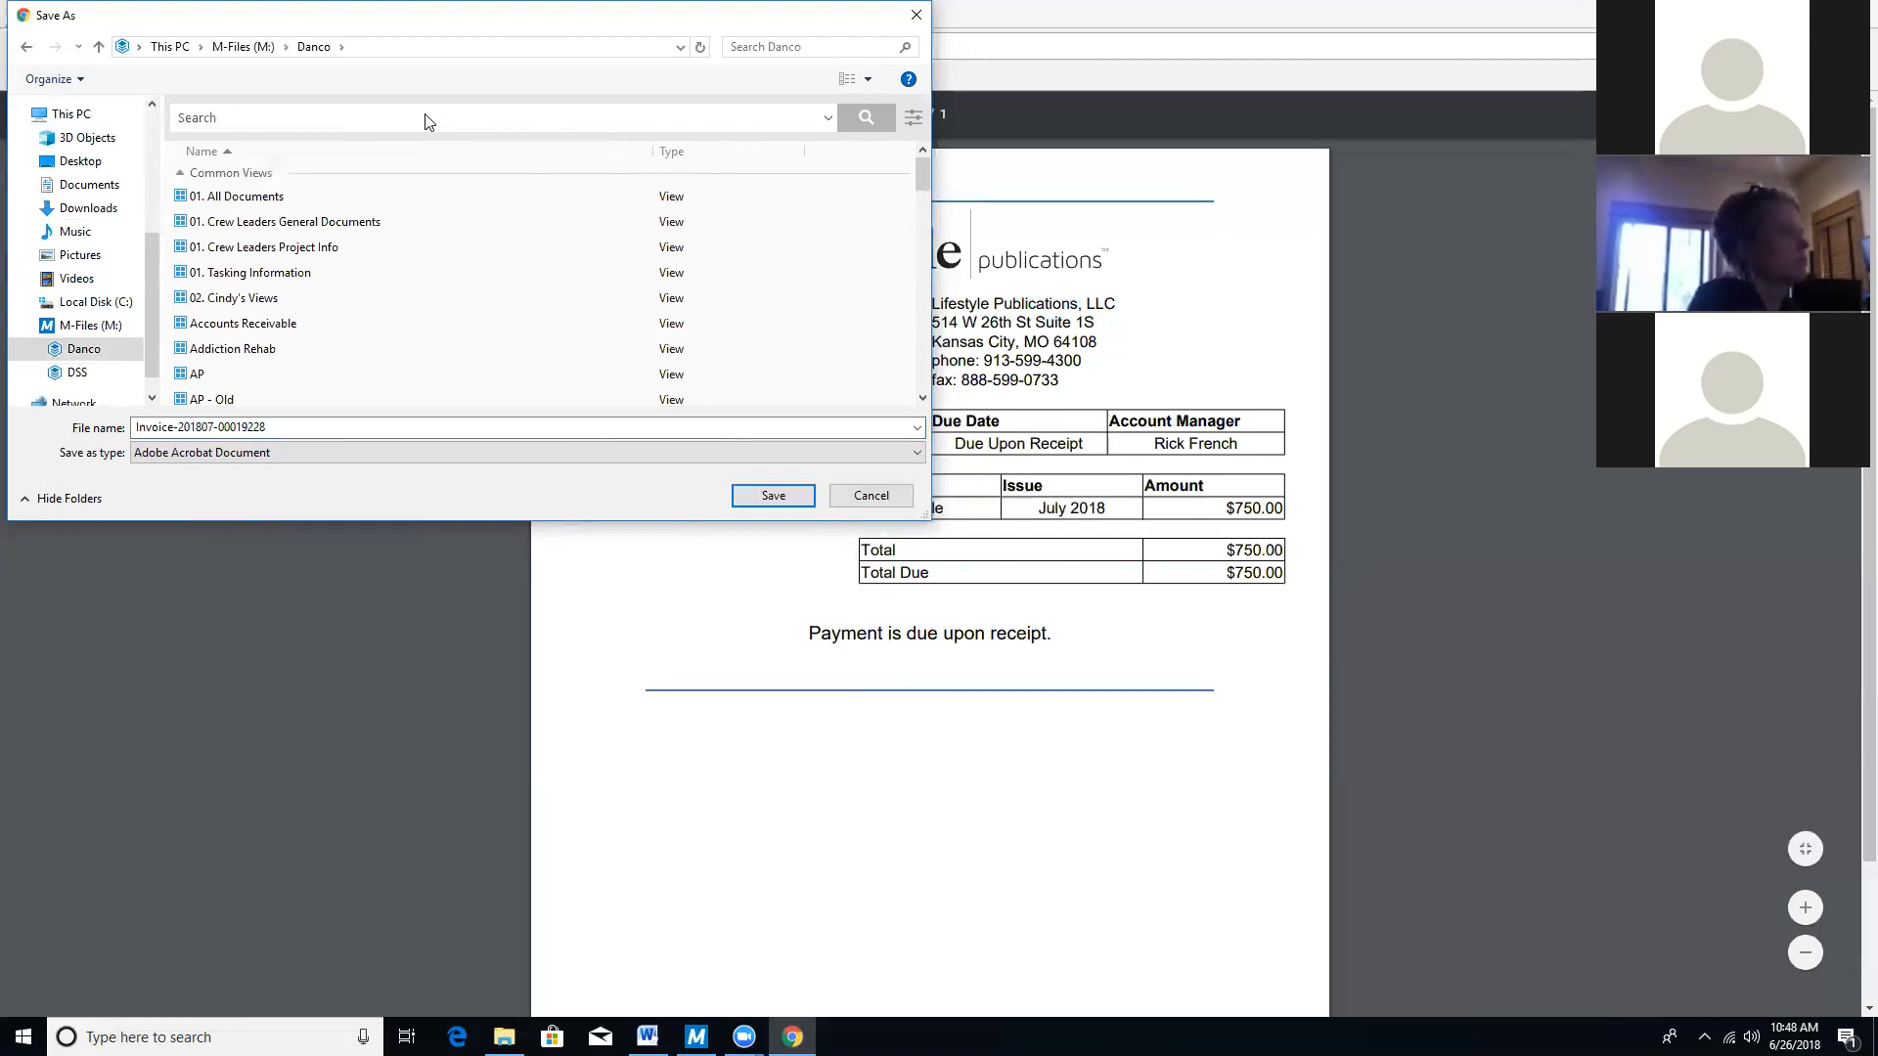
click(772, 497)
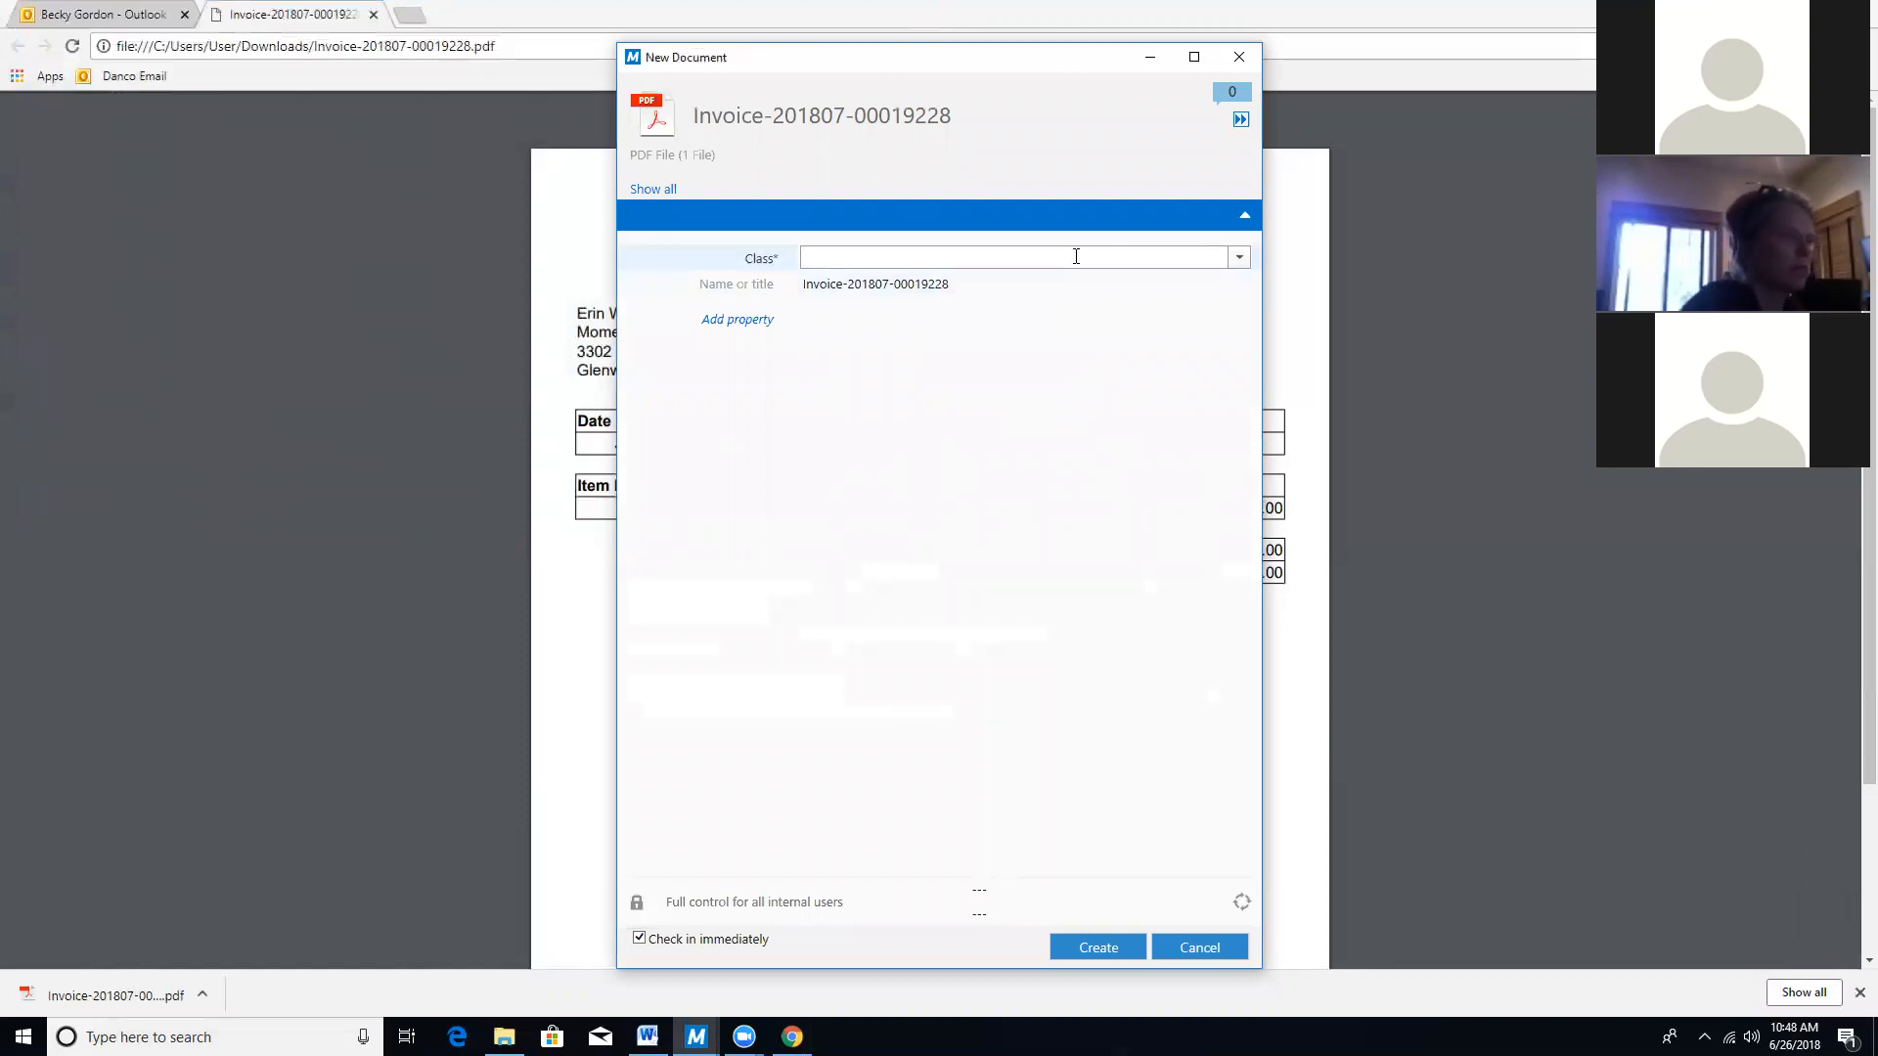
Set the new document's class to Invoice - DSS.
text(invo)
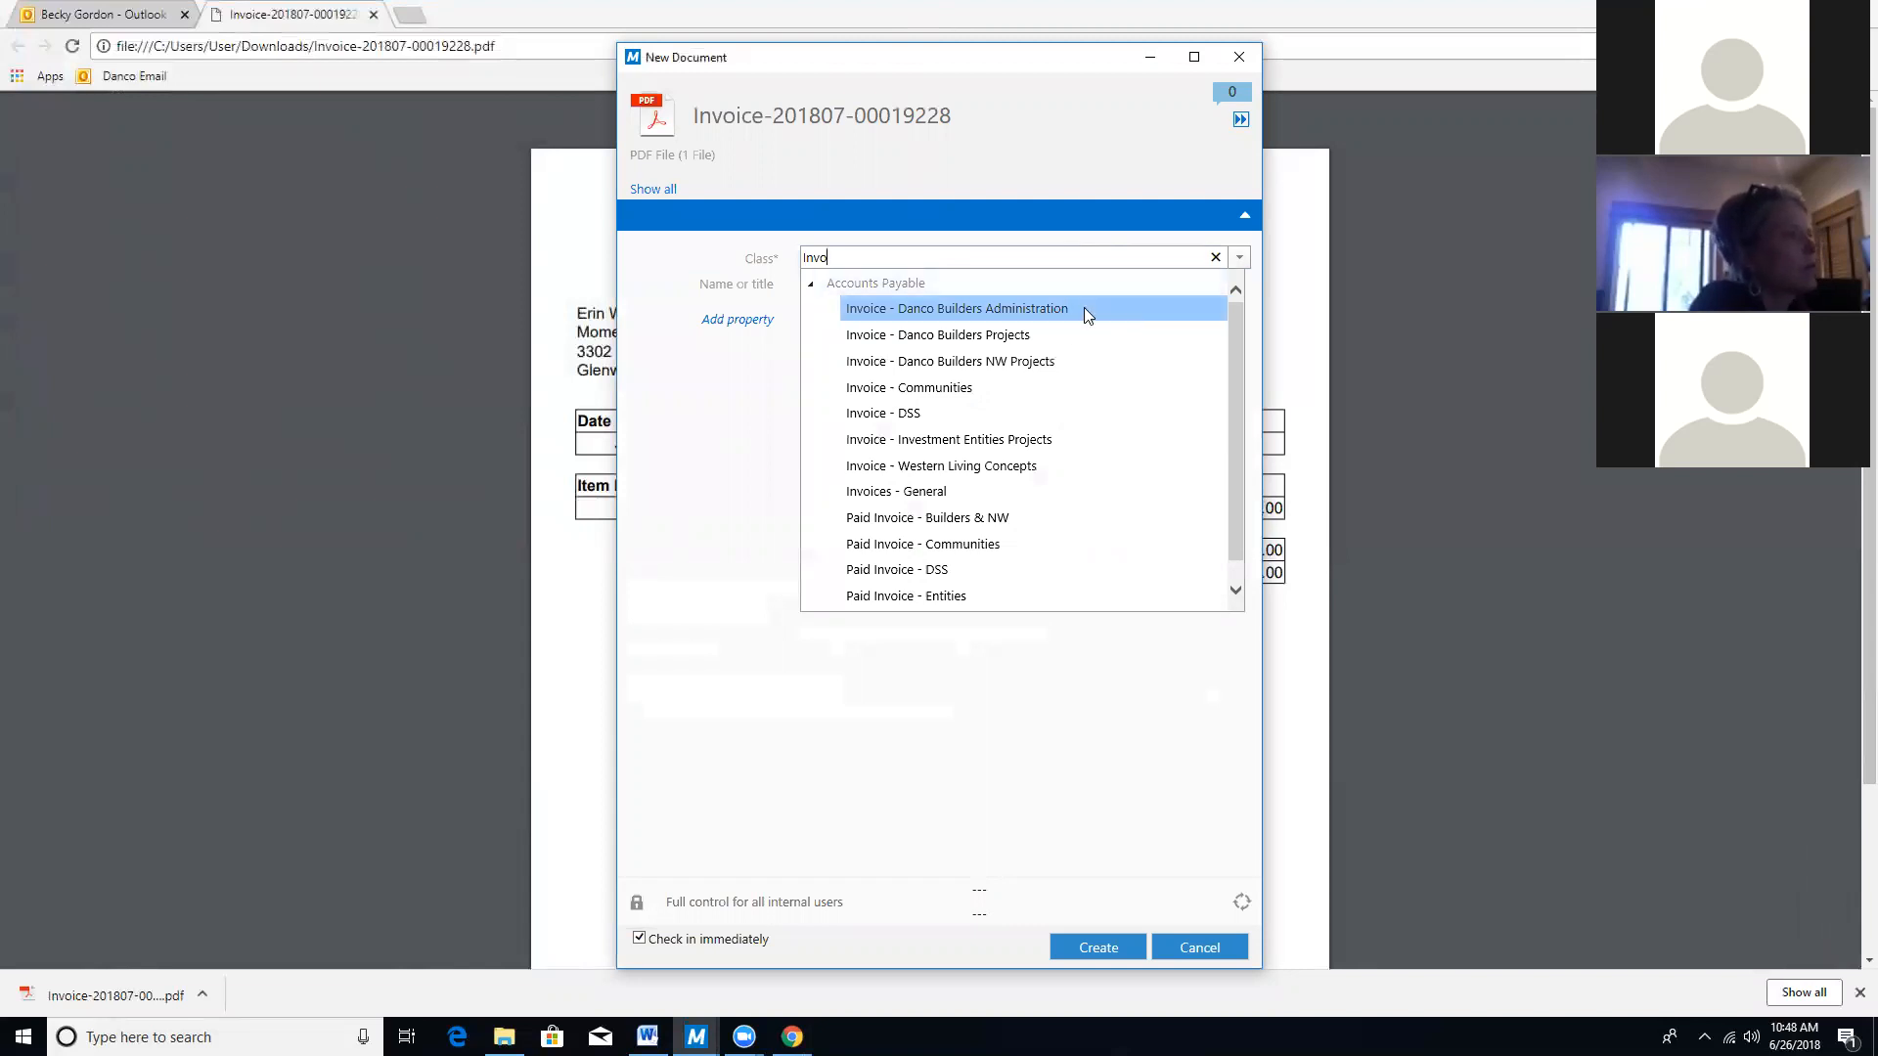
scroll(1059, 364, down, 1)
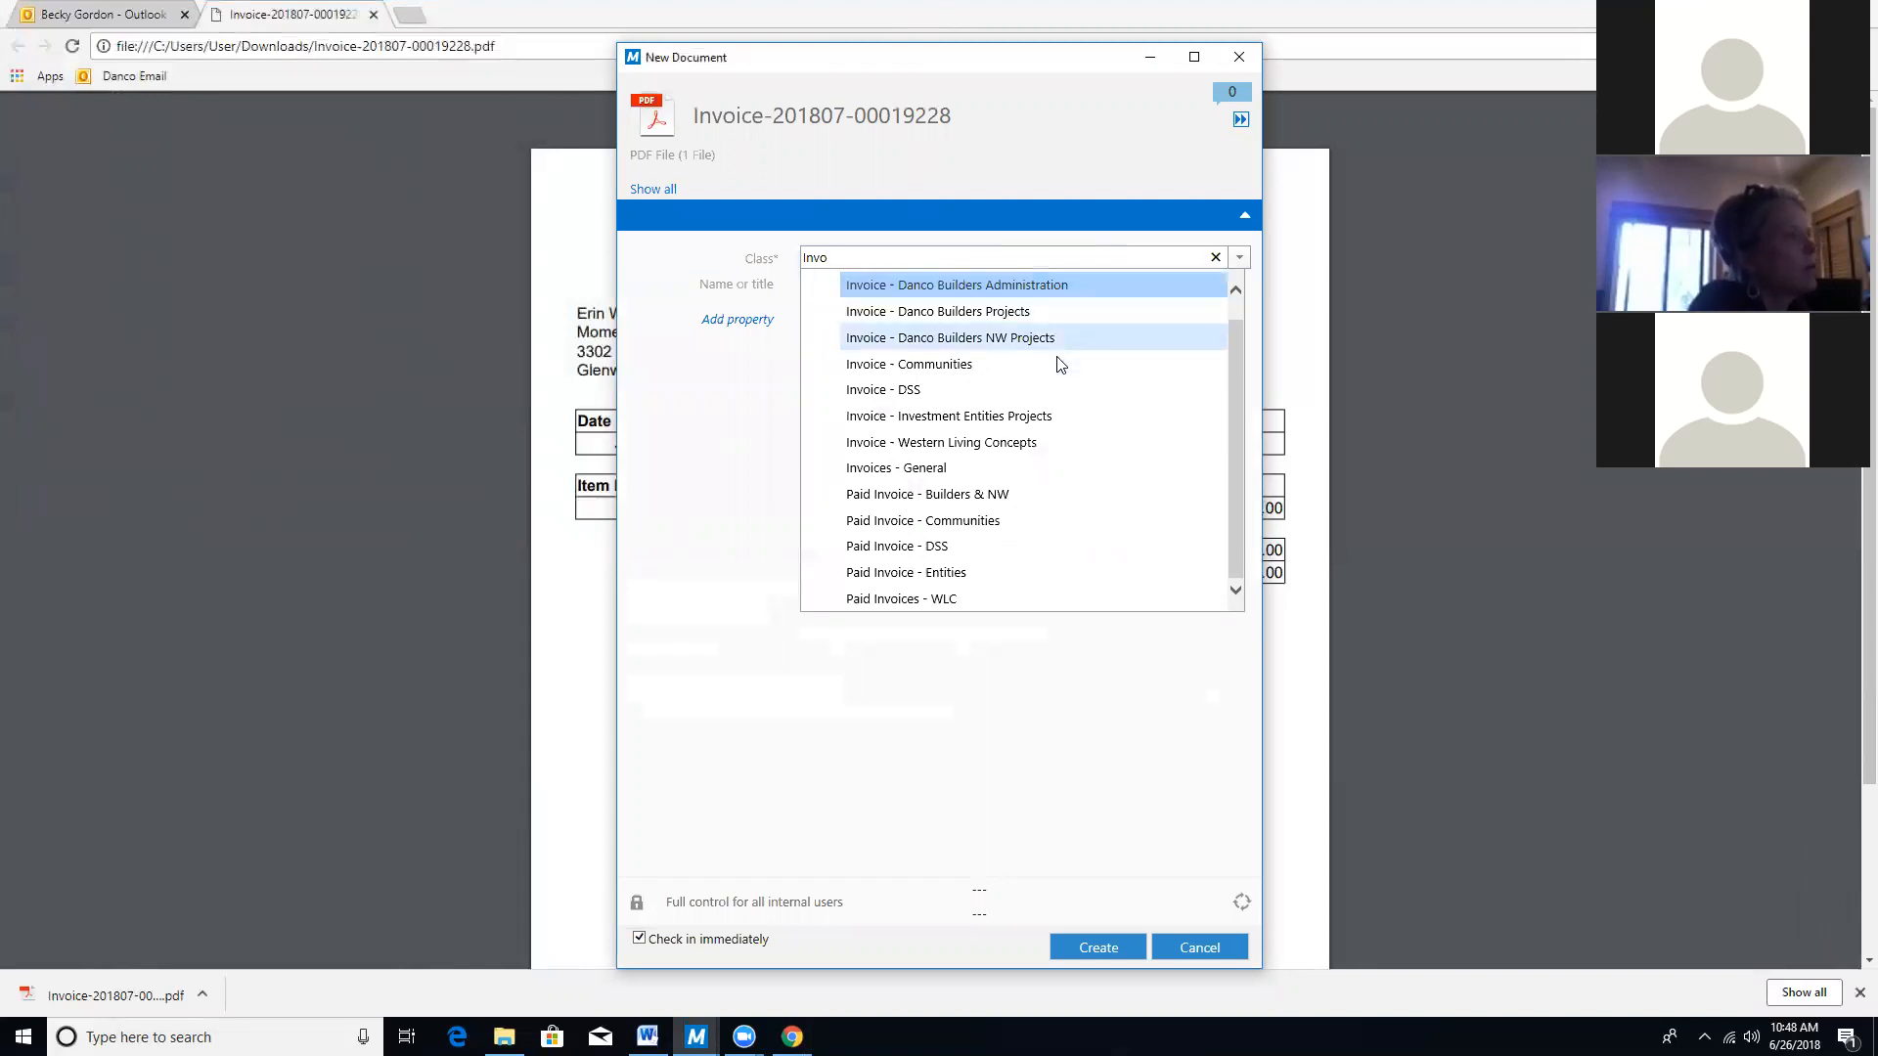
click(910, 391)
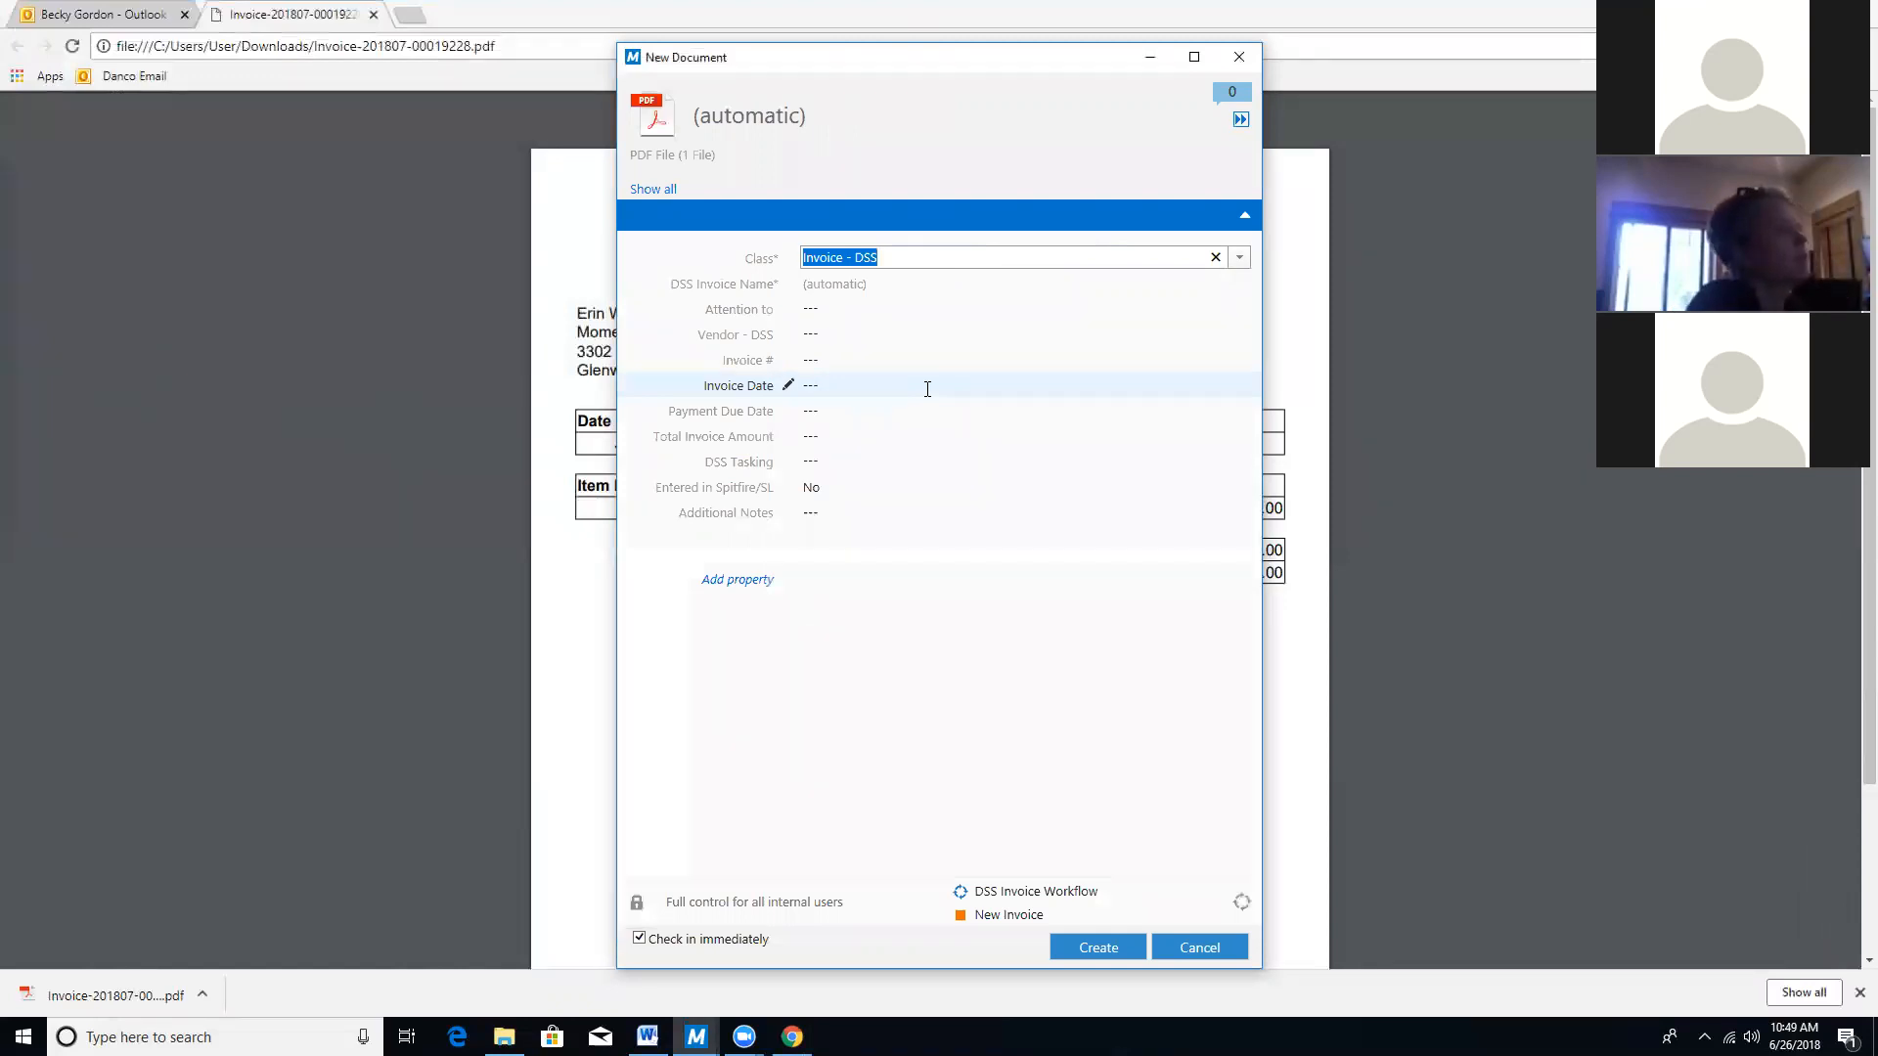
Fill Attention to with the approving staff member, found by typing C.
click(840, 309)
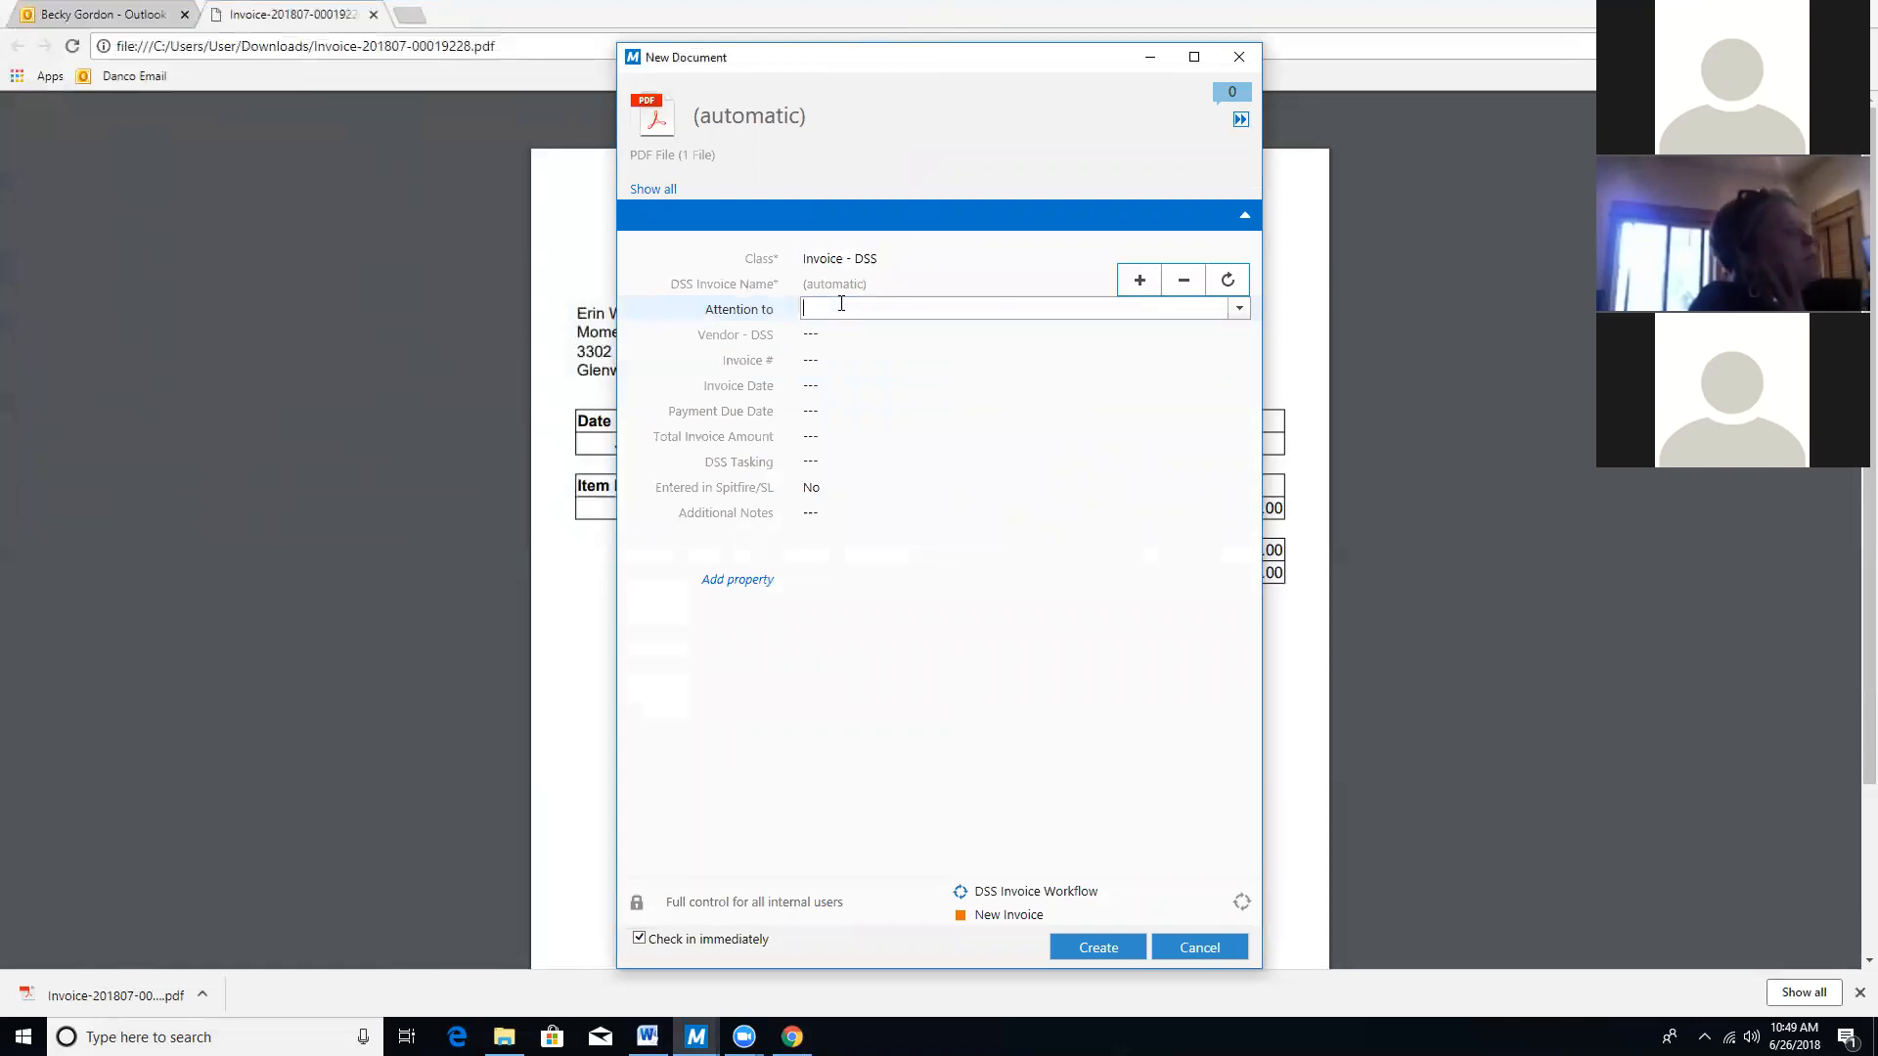
text(C)
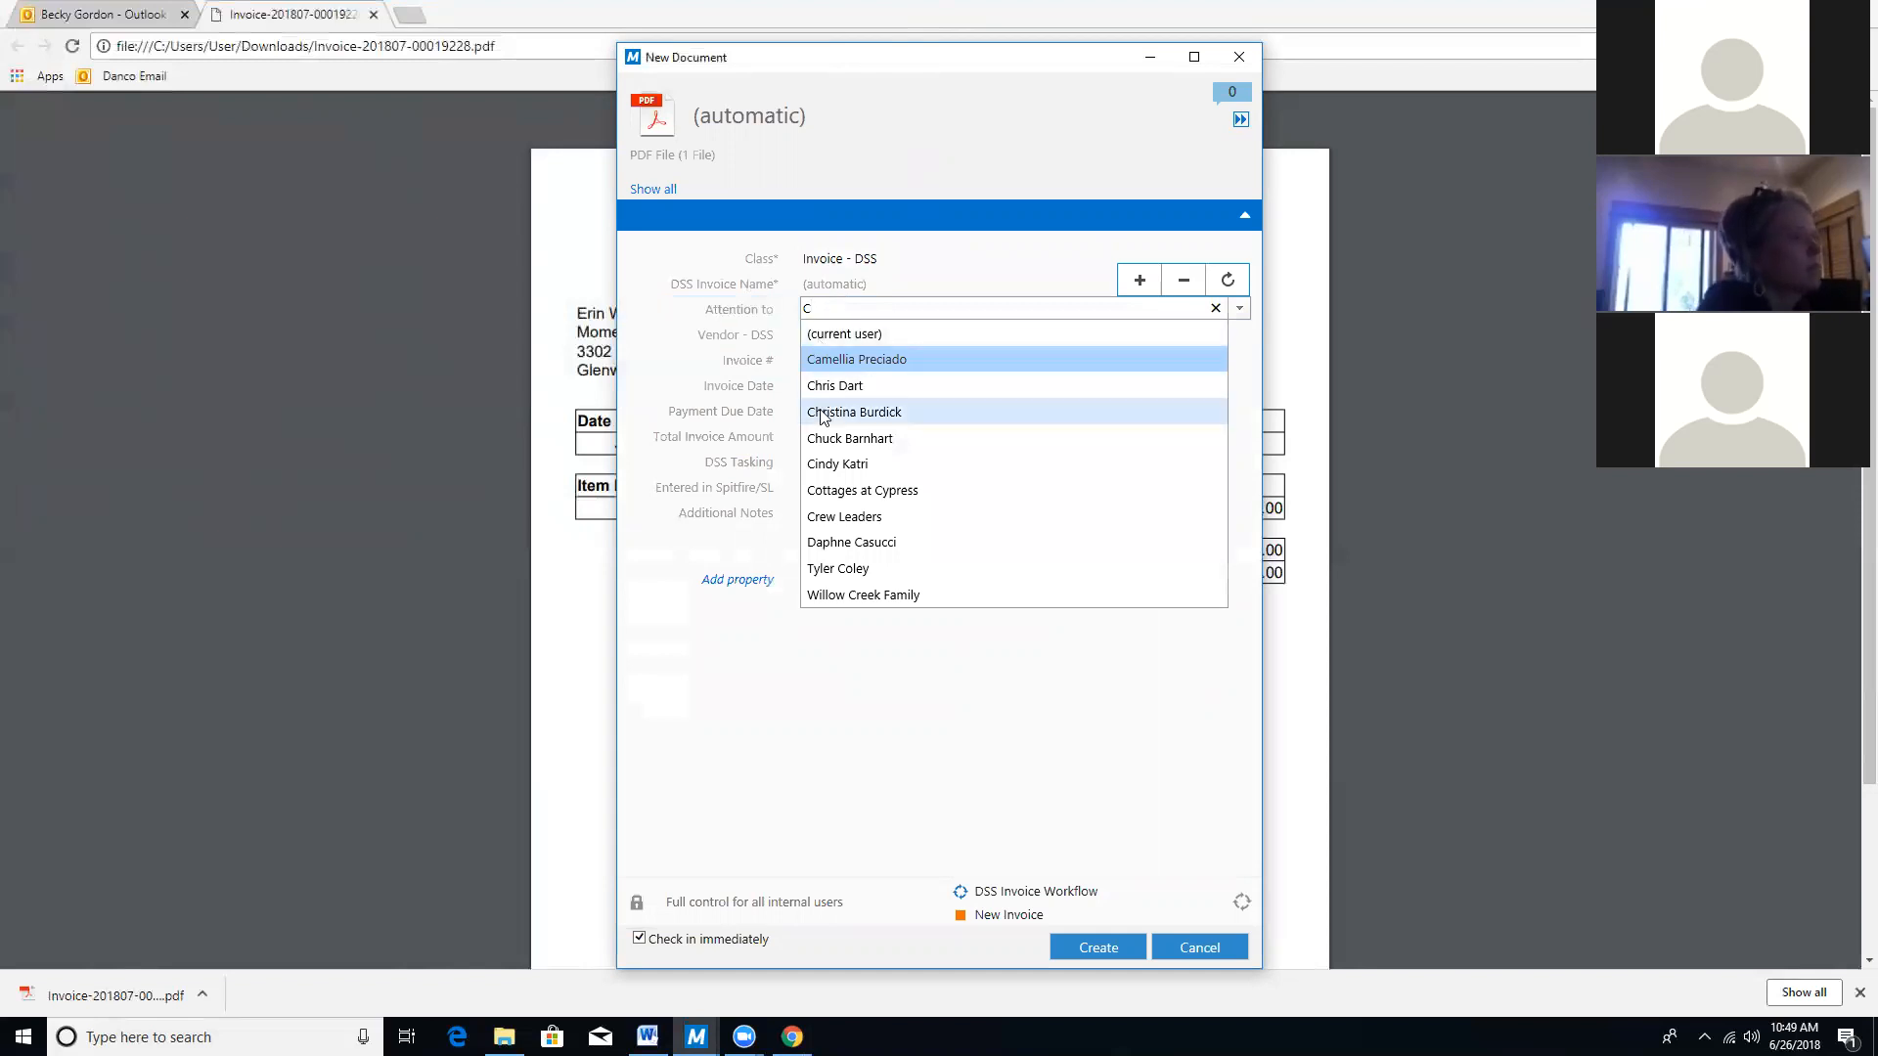
click(832, 465)
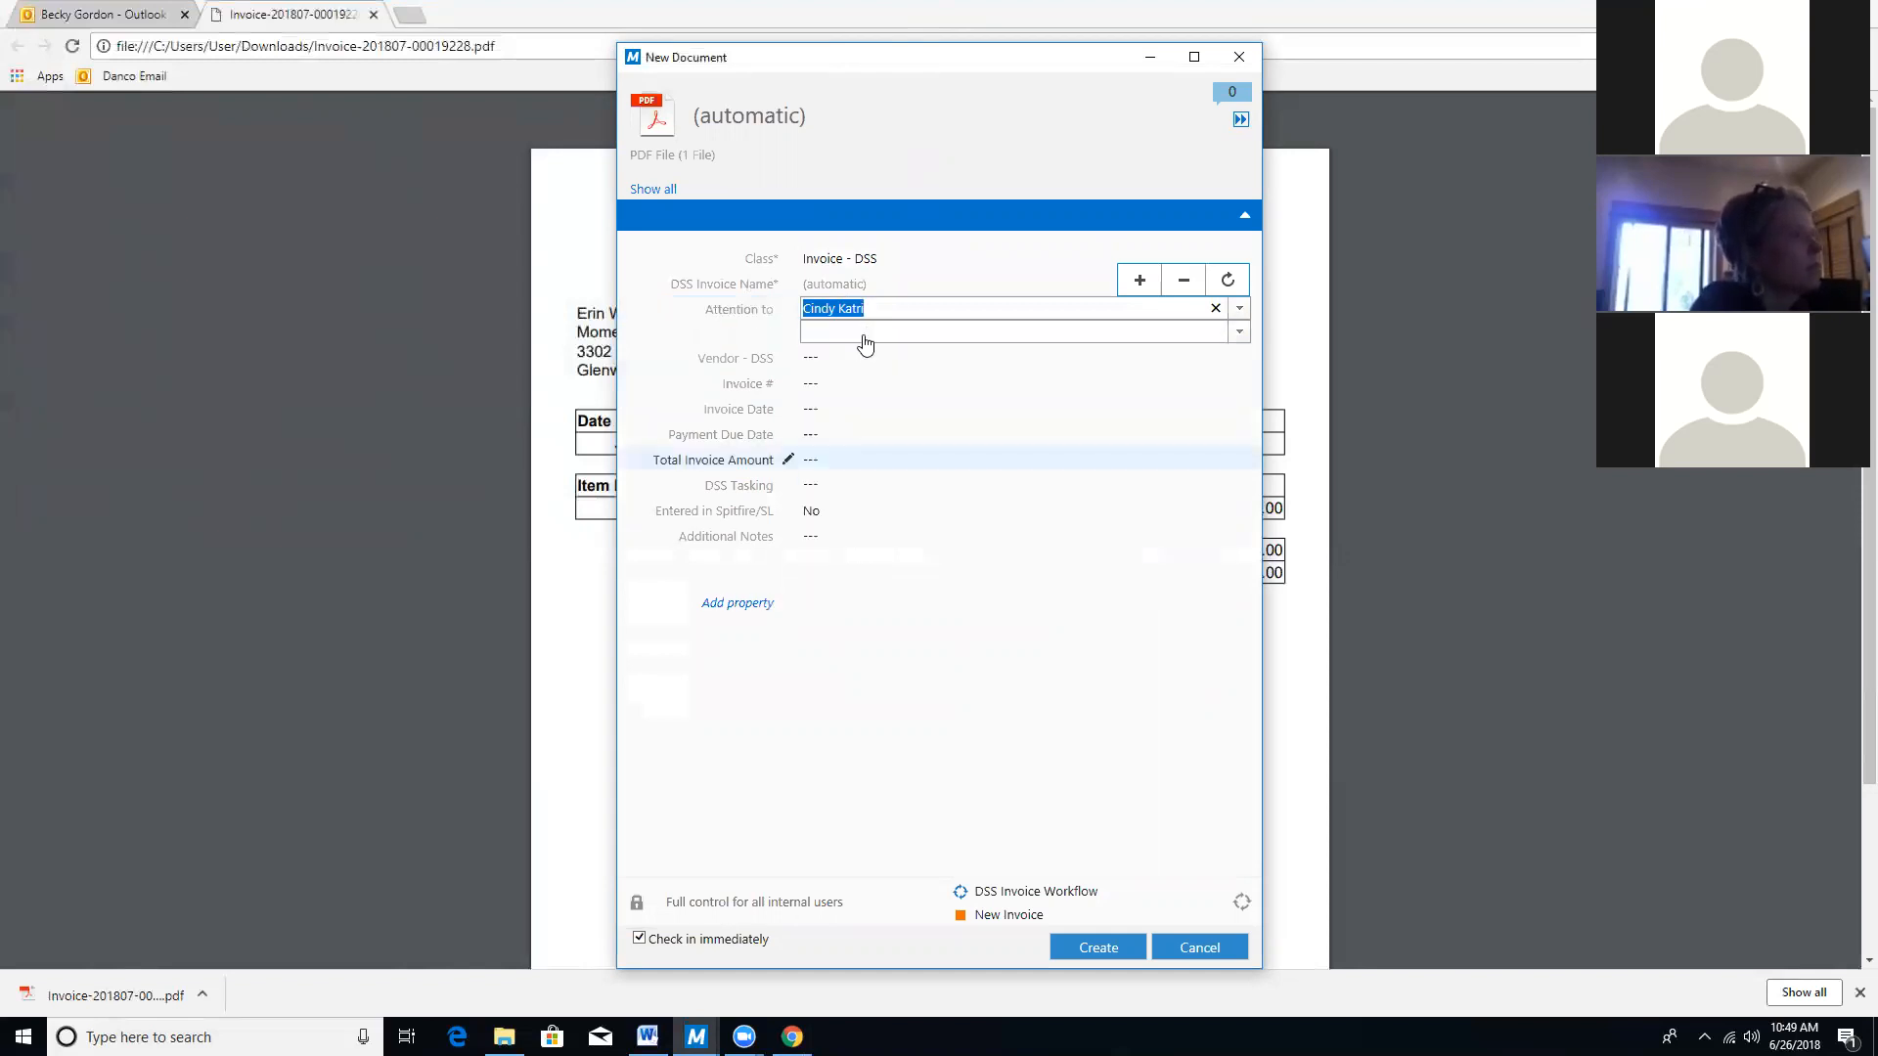
click(839, 360)
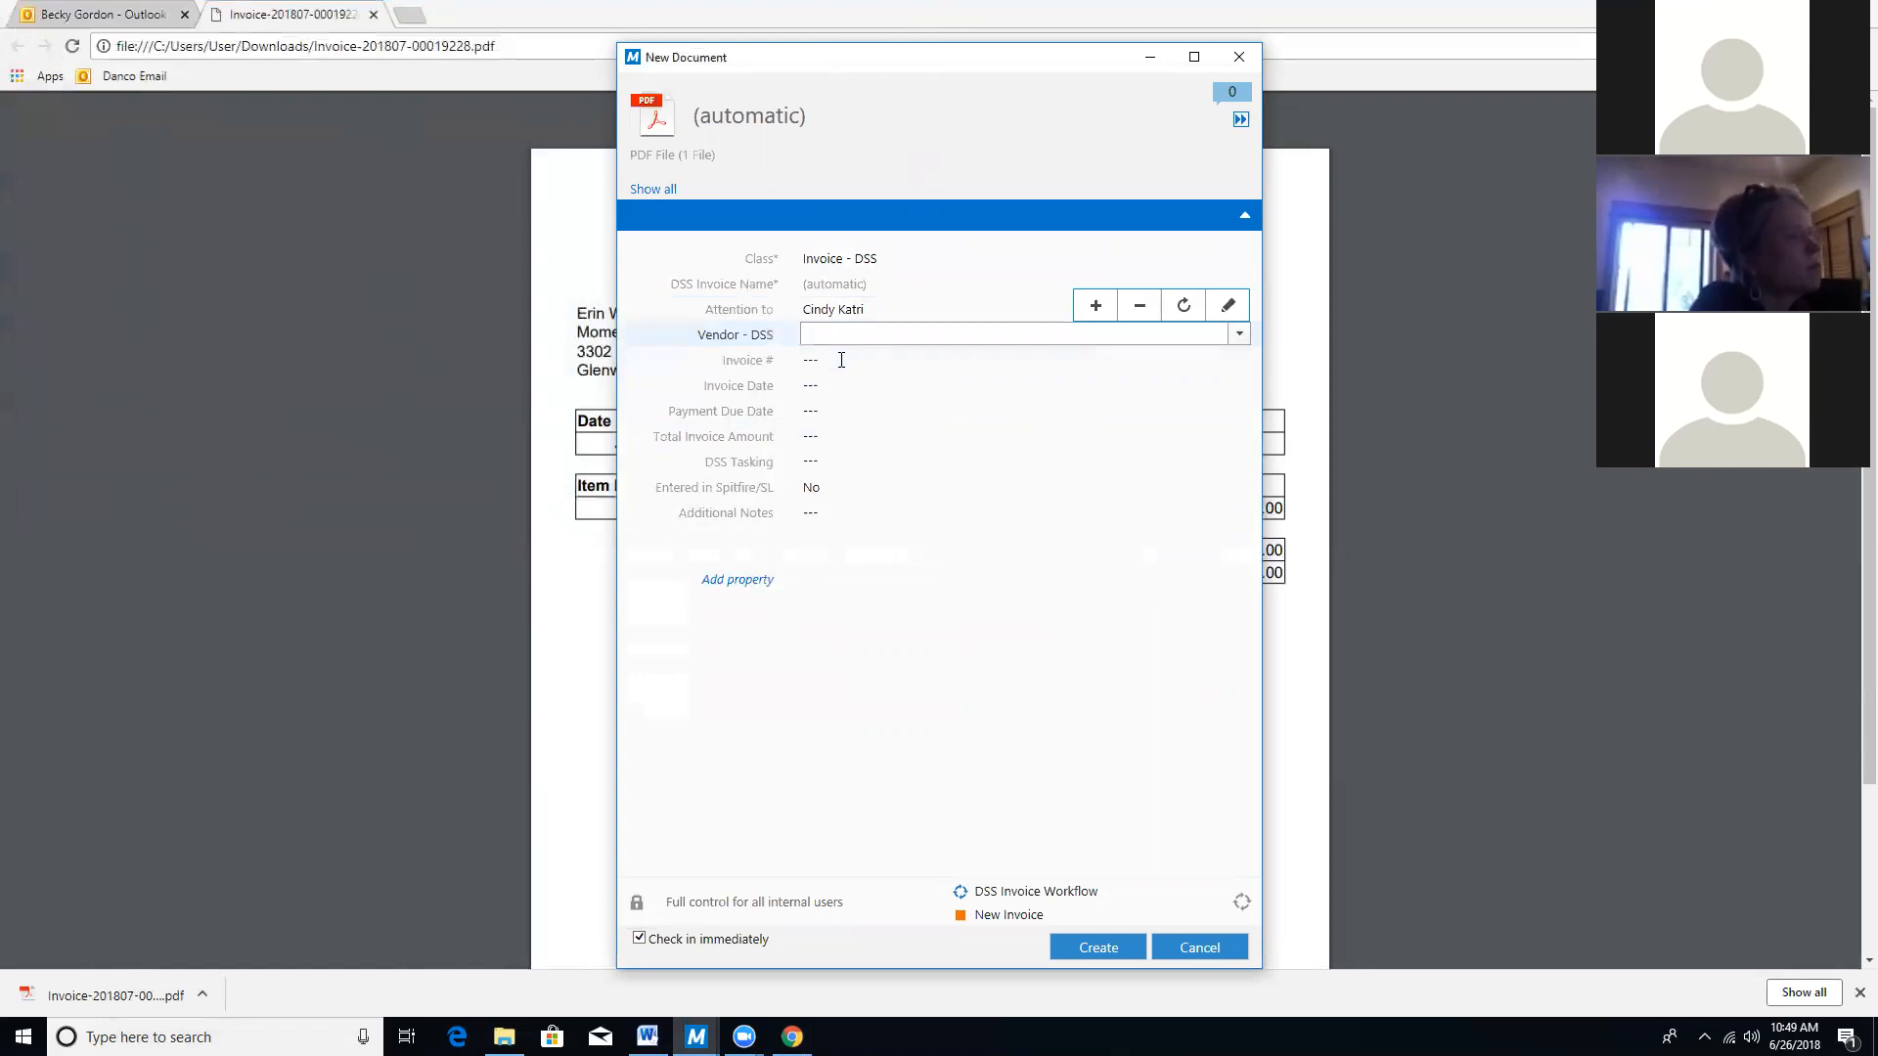
Dock the form to the right and type the vendor name 'Lifestyle' into Vendor - DSS.
click(1240, 119)
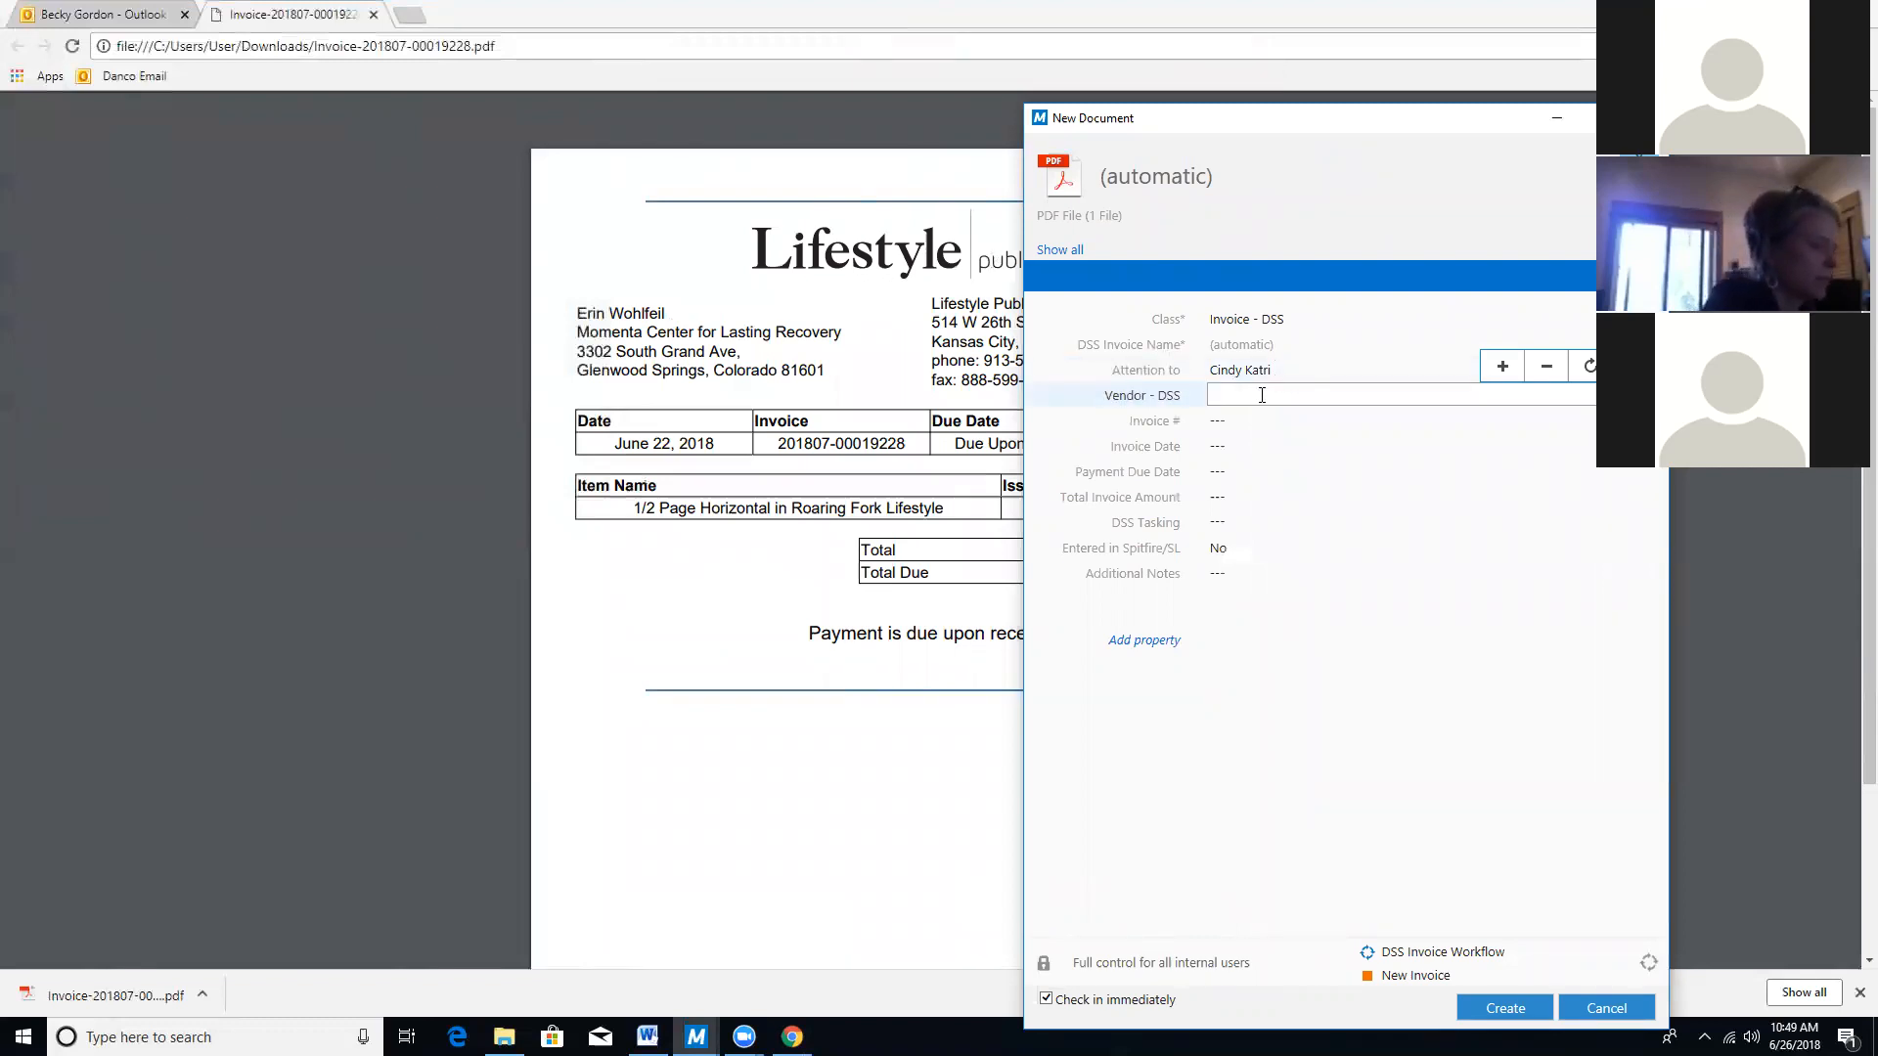
text(LifeS)
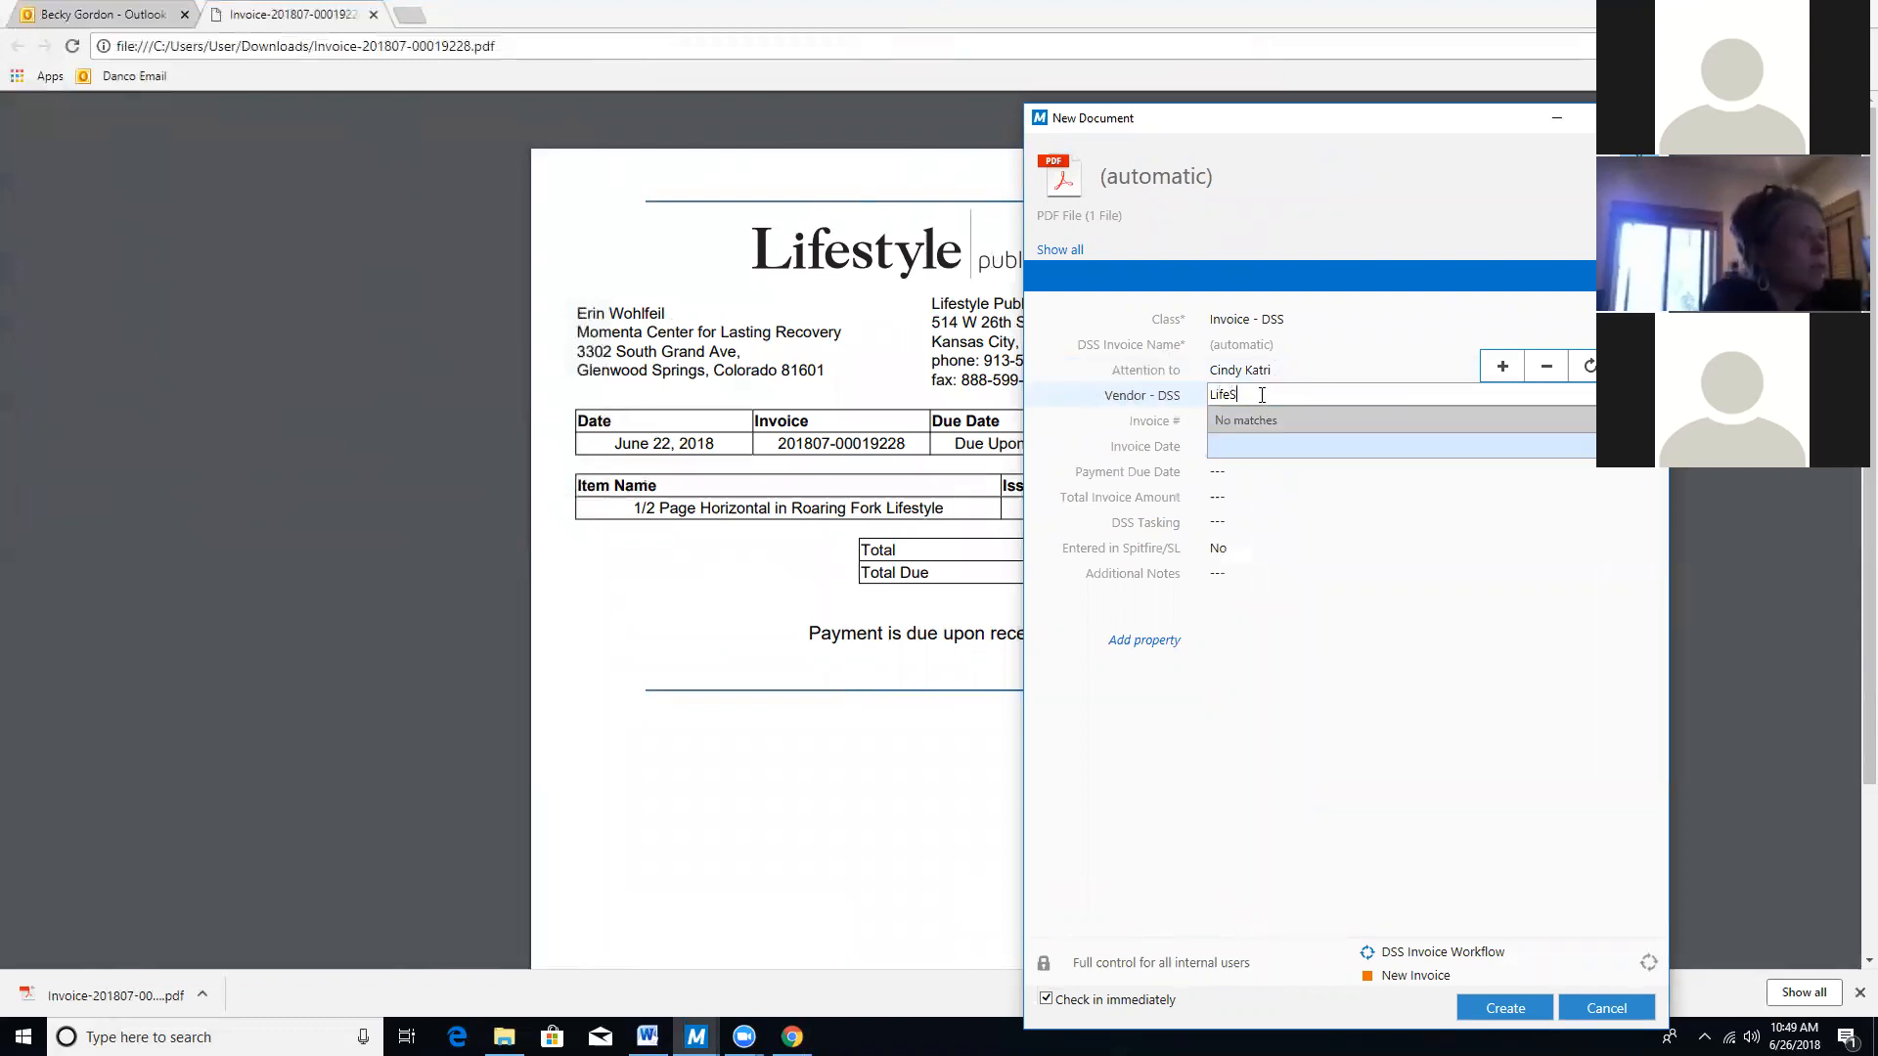
key(BackSpace)
text(s)
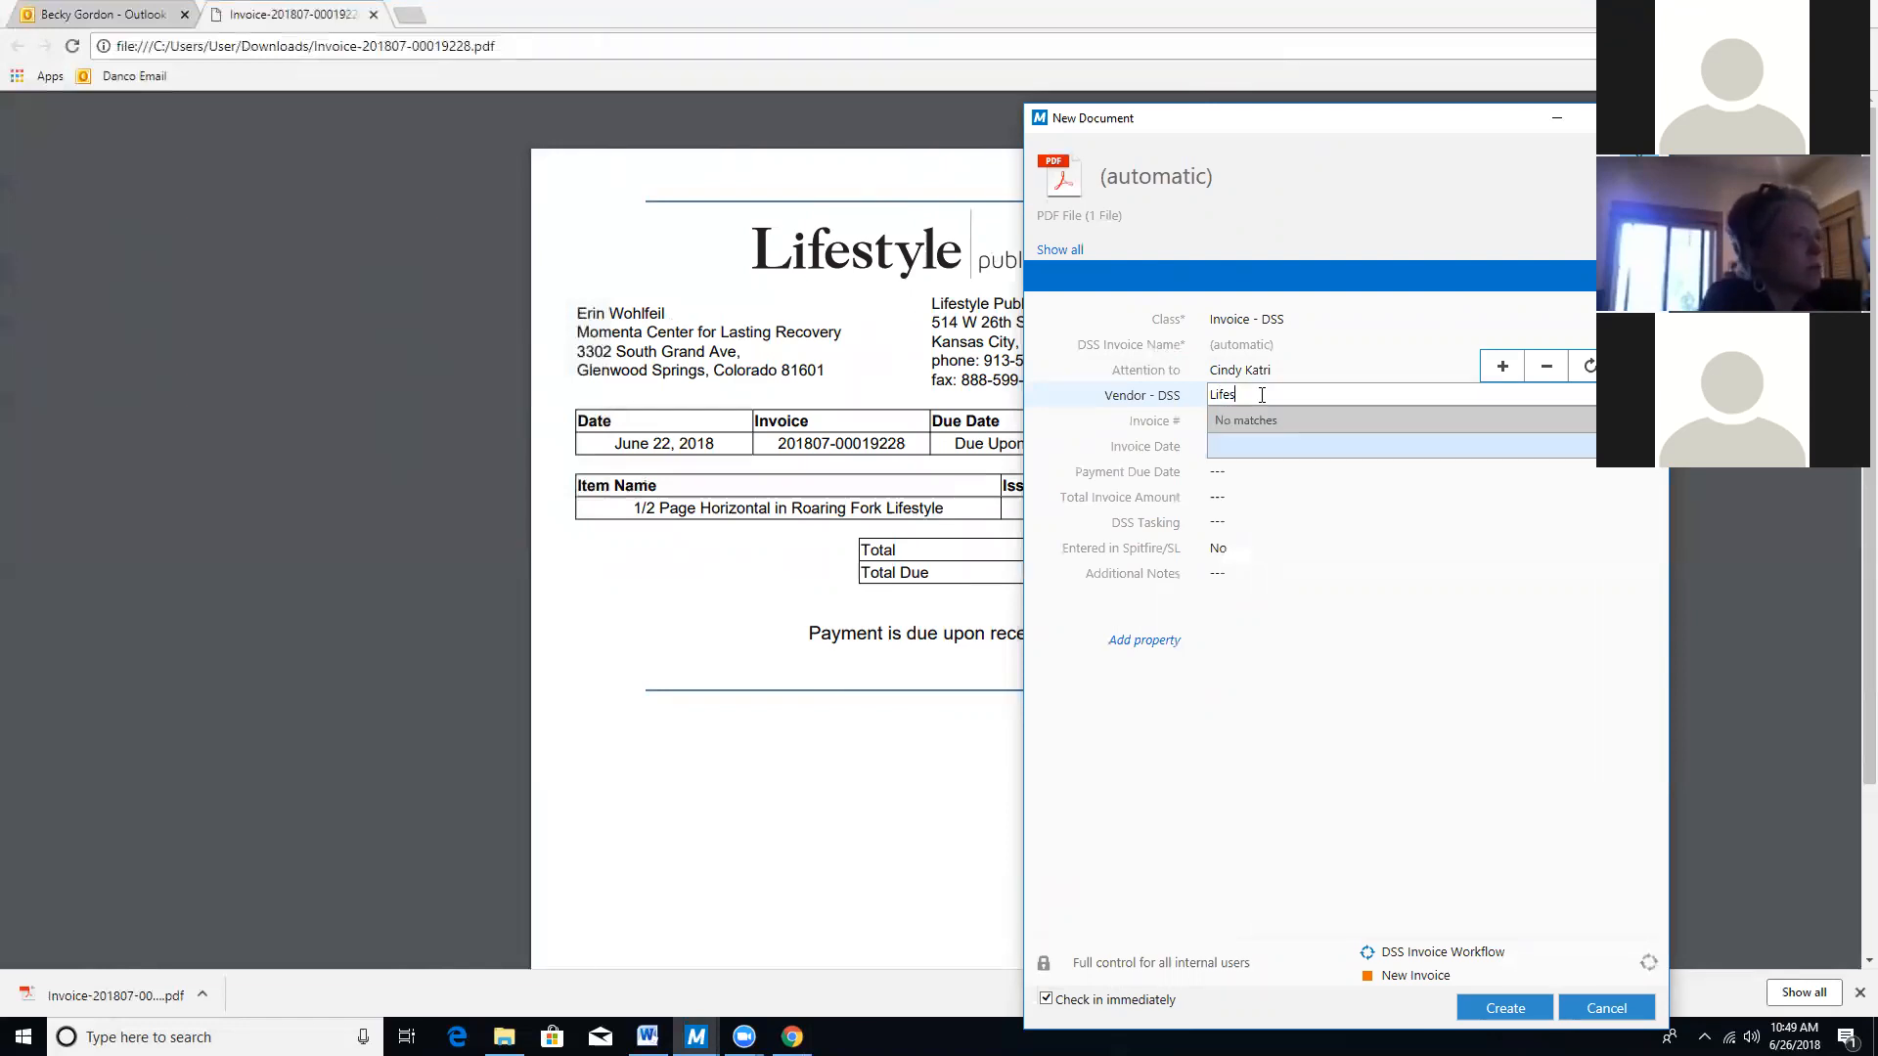
text(tyle)
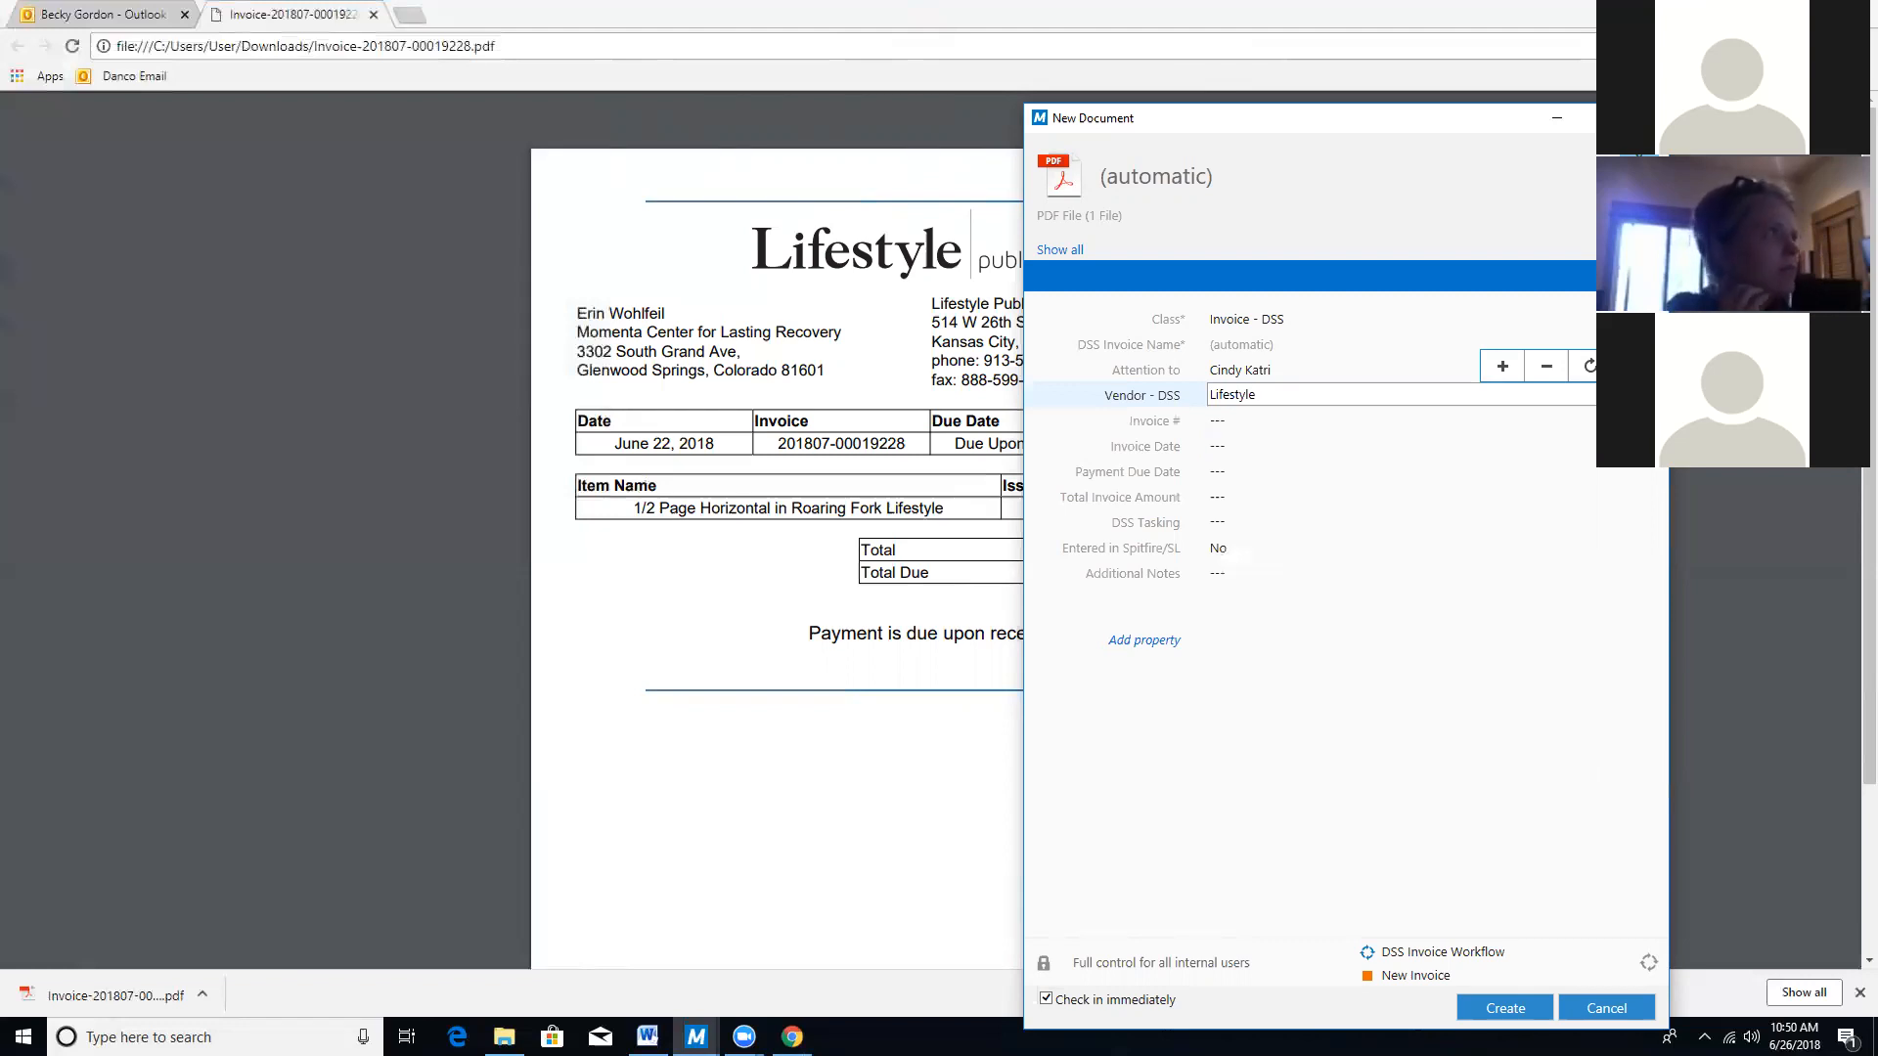
click(1282, 395)
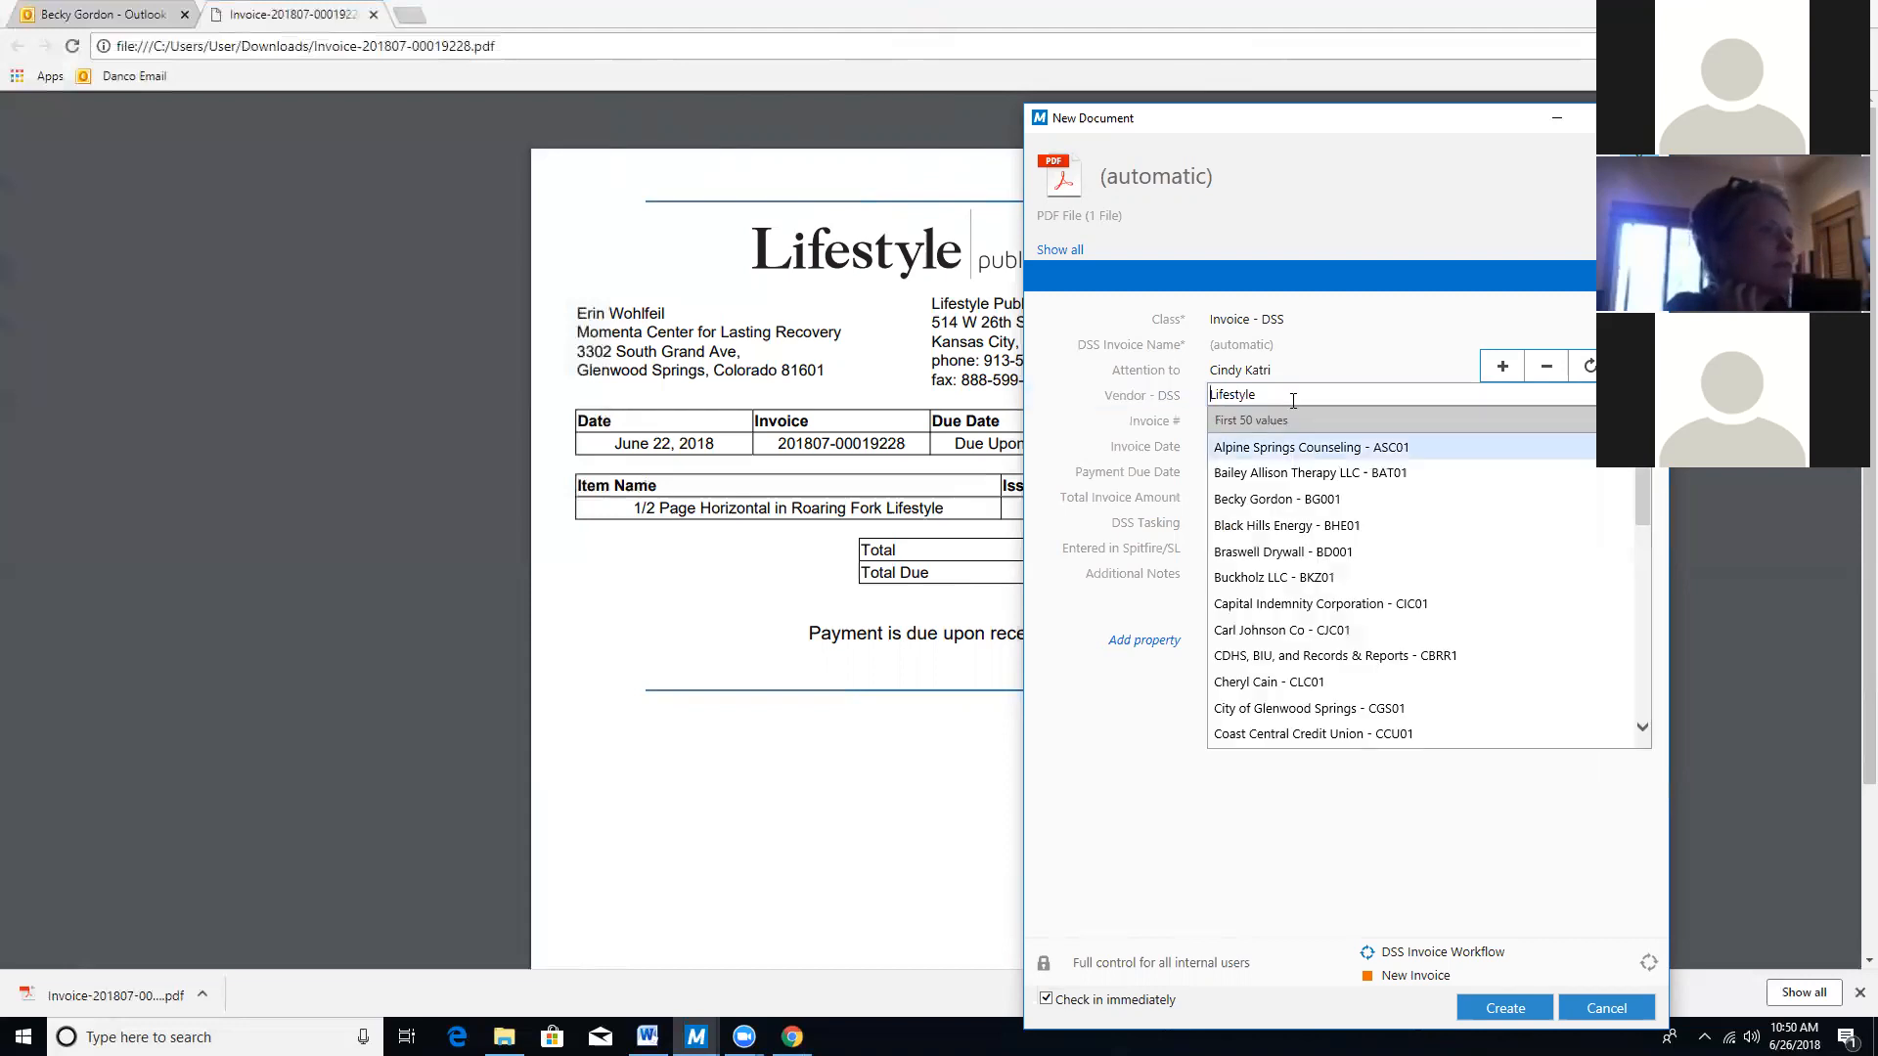
drag(1643, 493, 1643, 729)
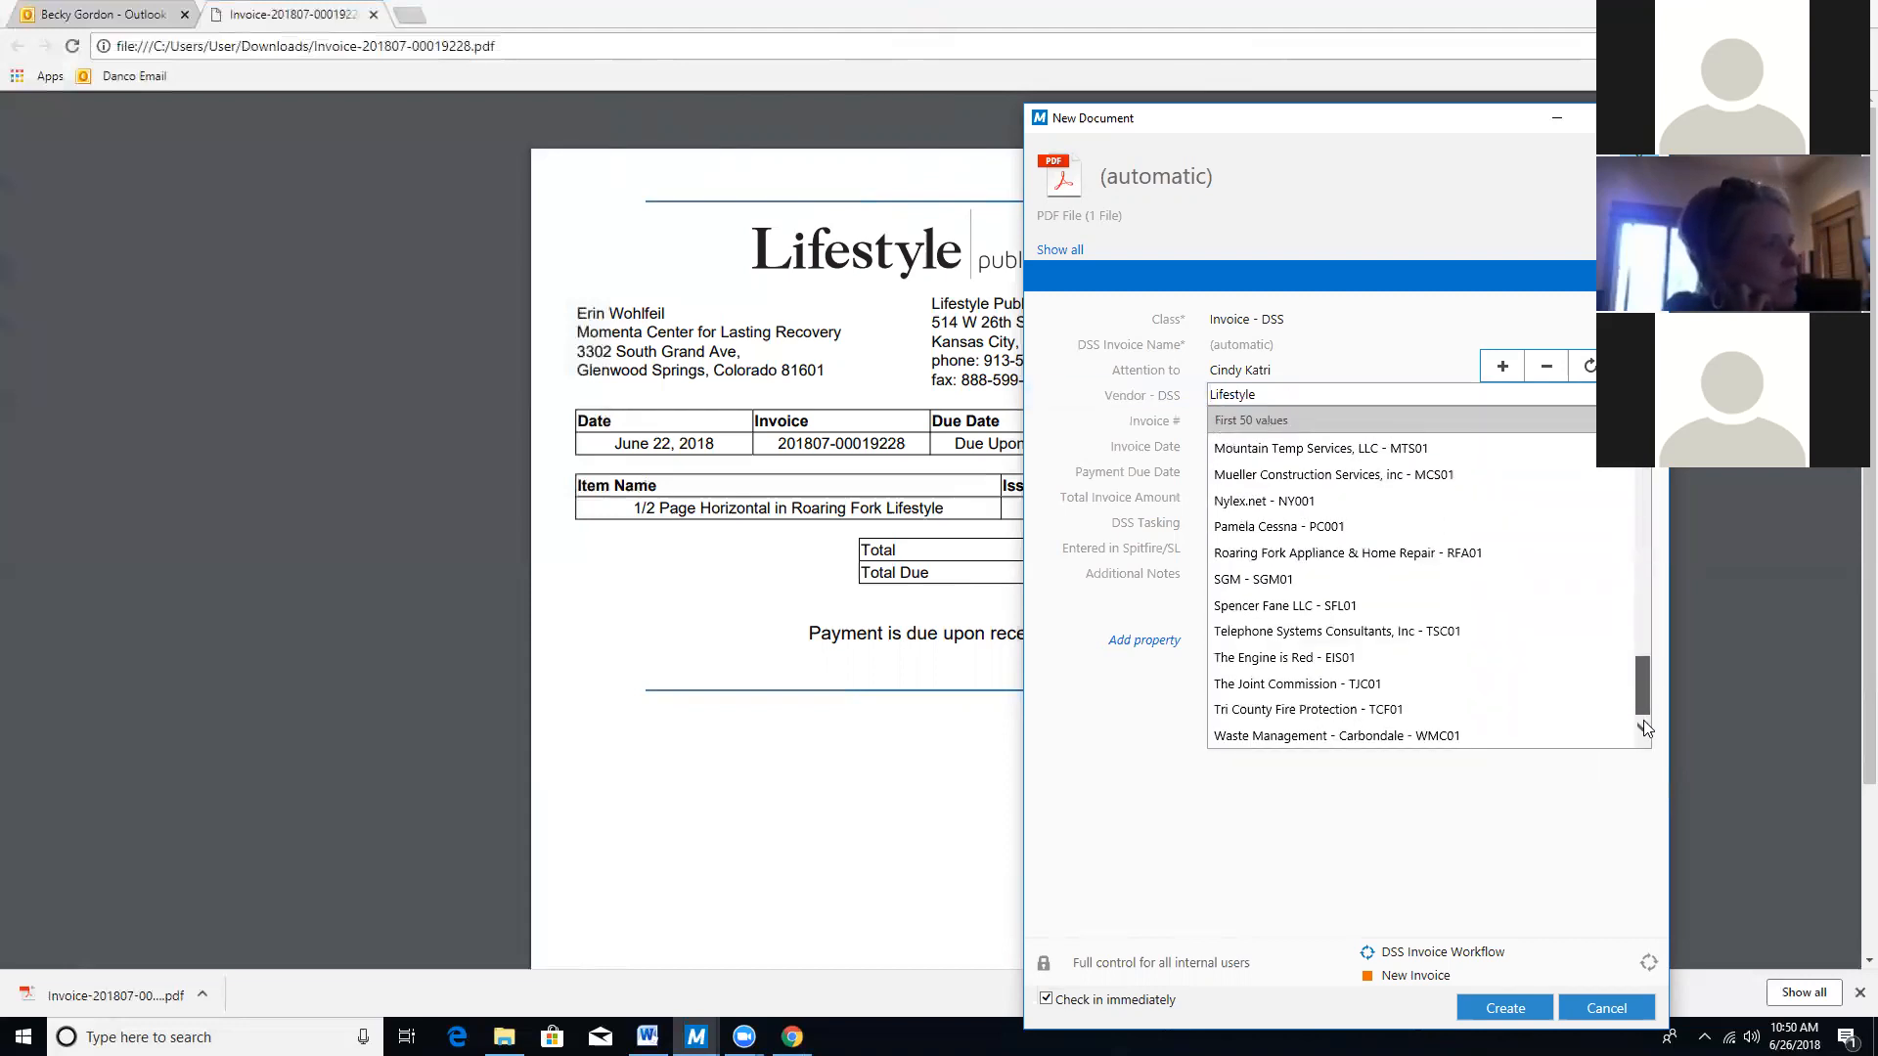
click(1647, 489)
drag(1643, 492, 1239, 282)
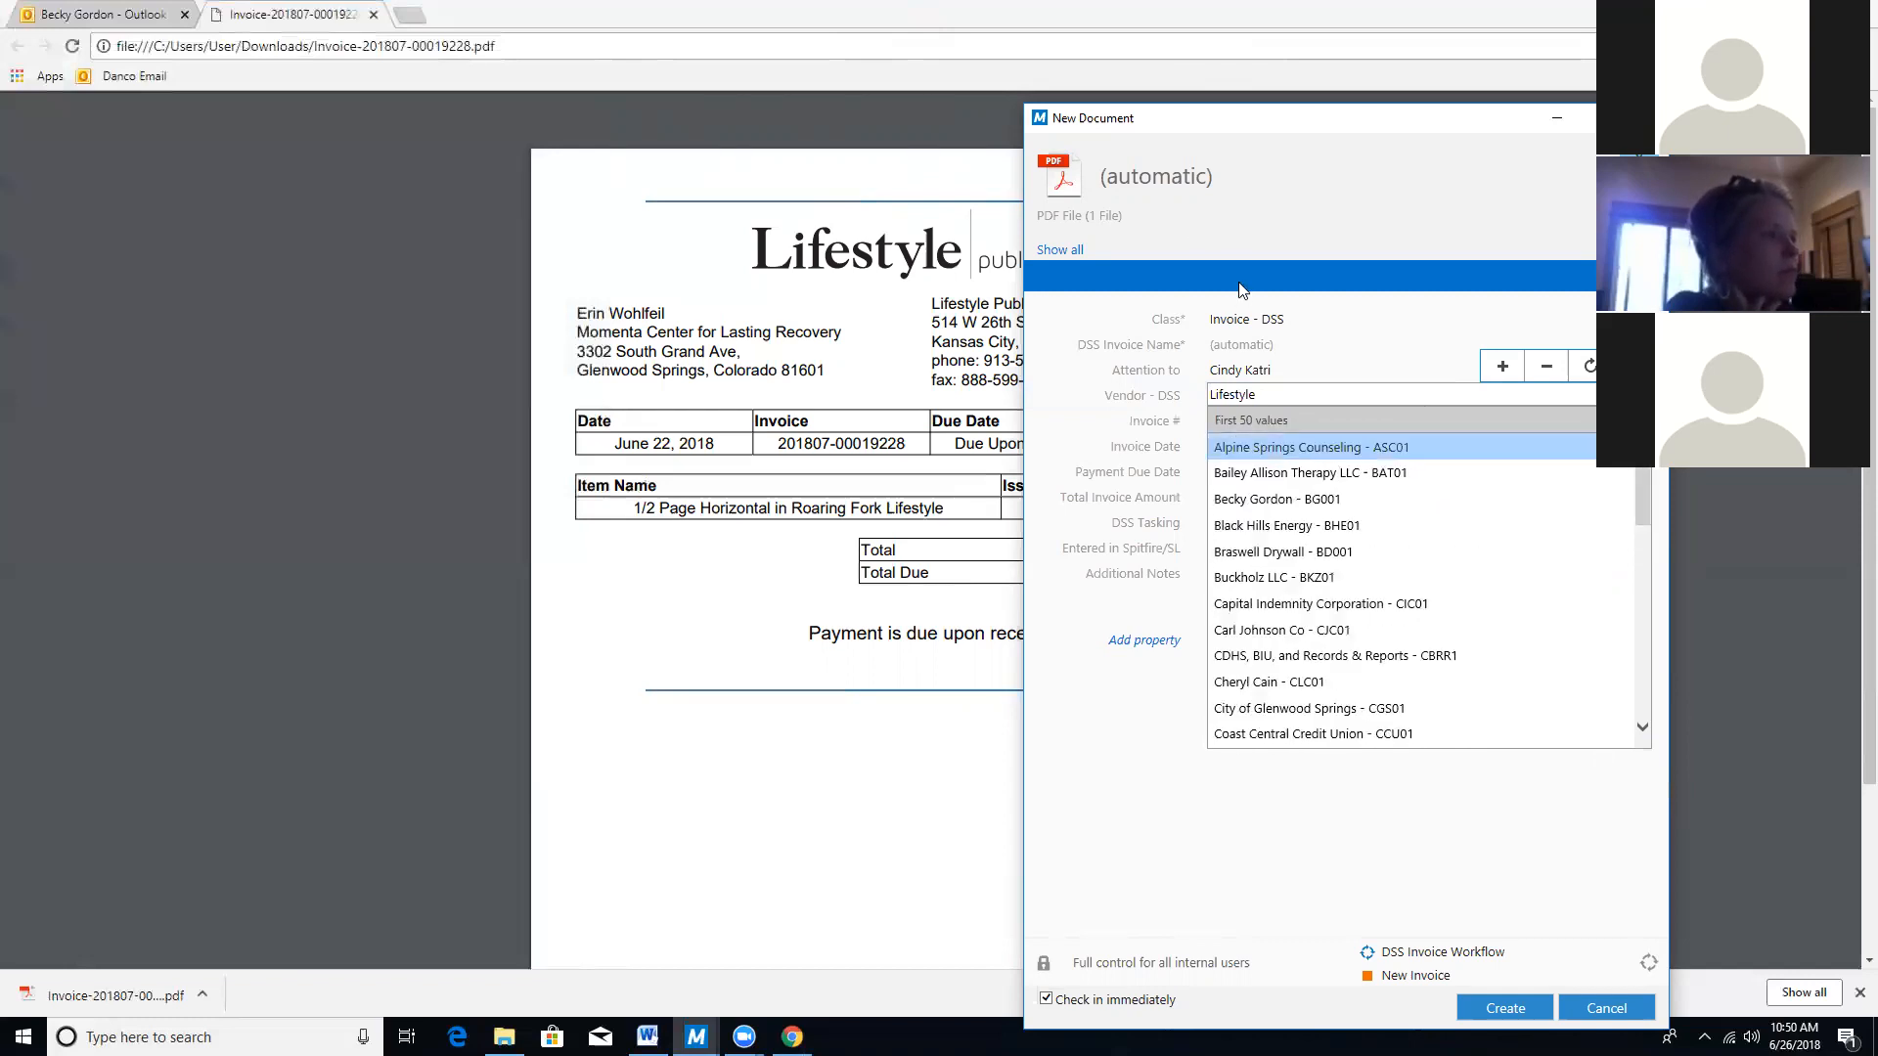
click(1293, 395)
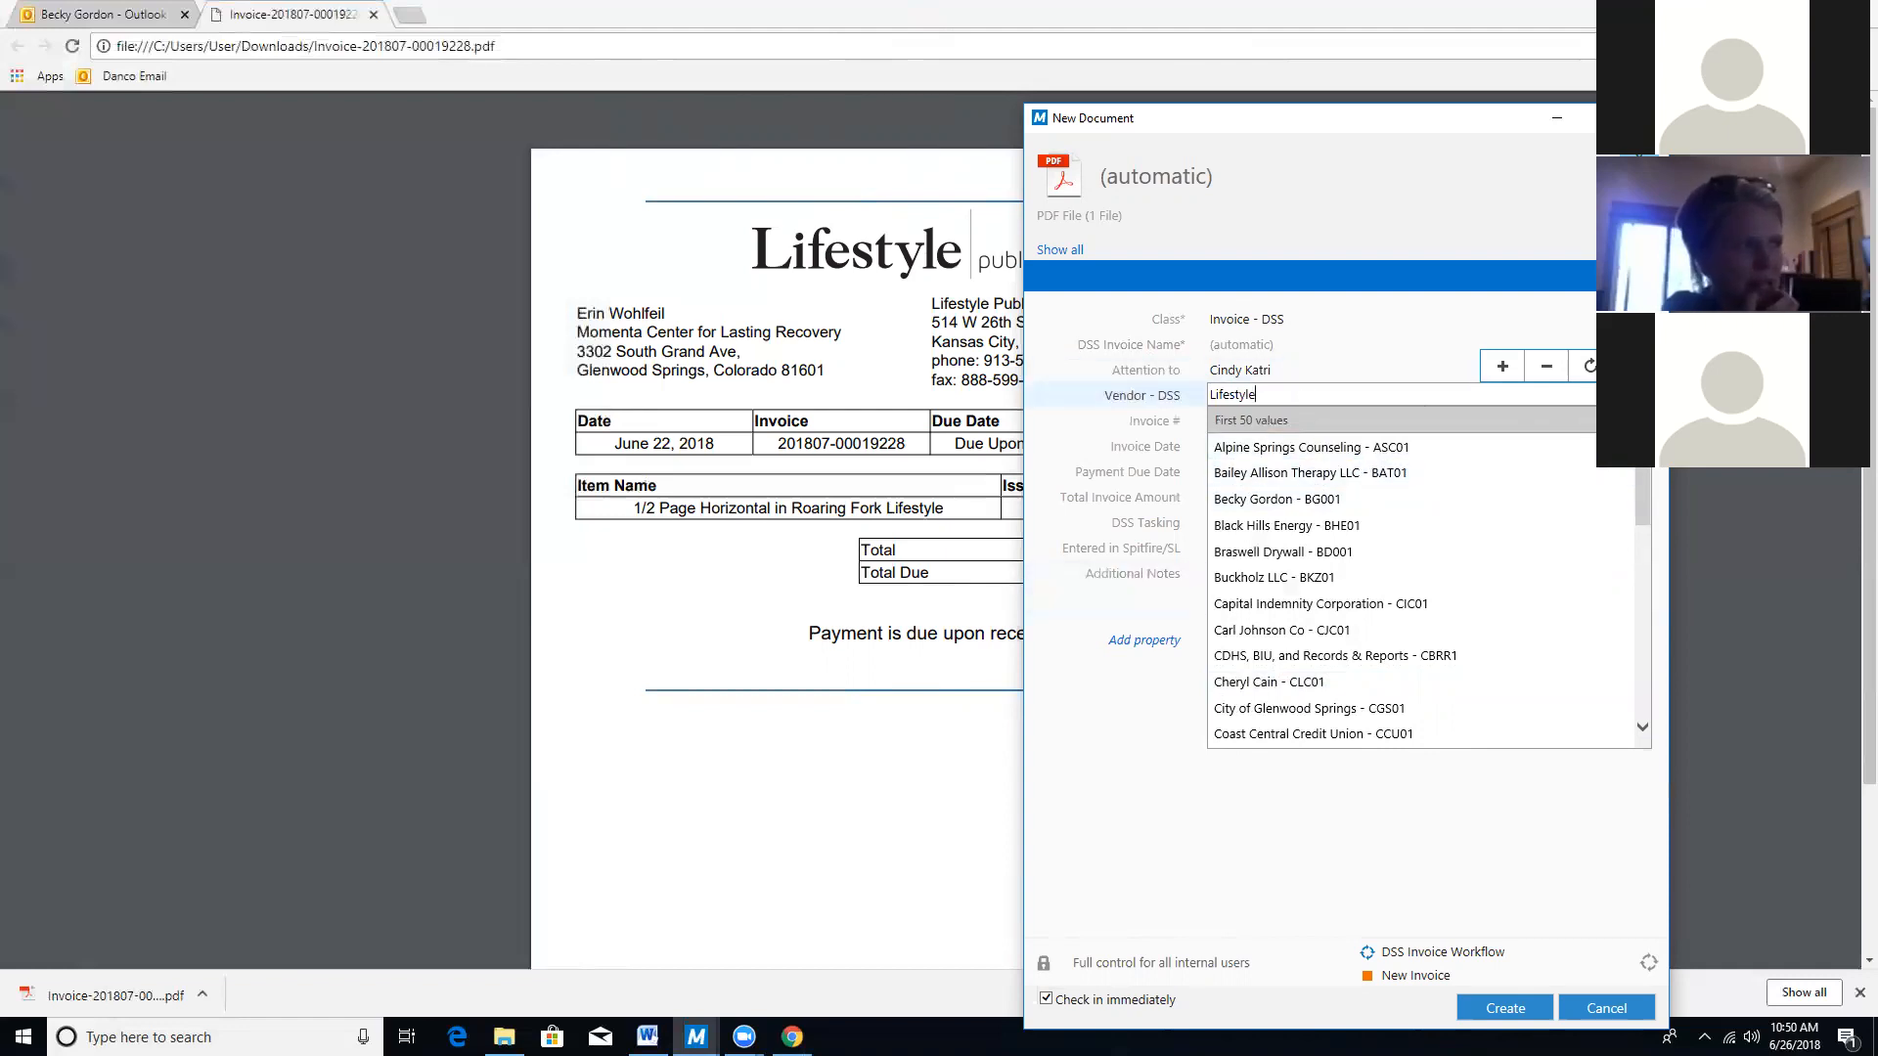
click(1641, 395)
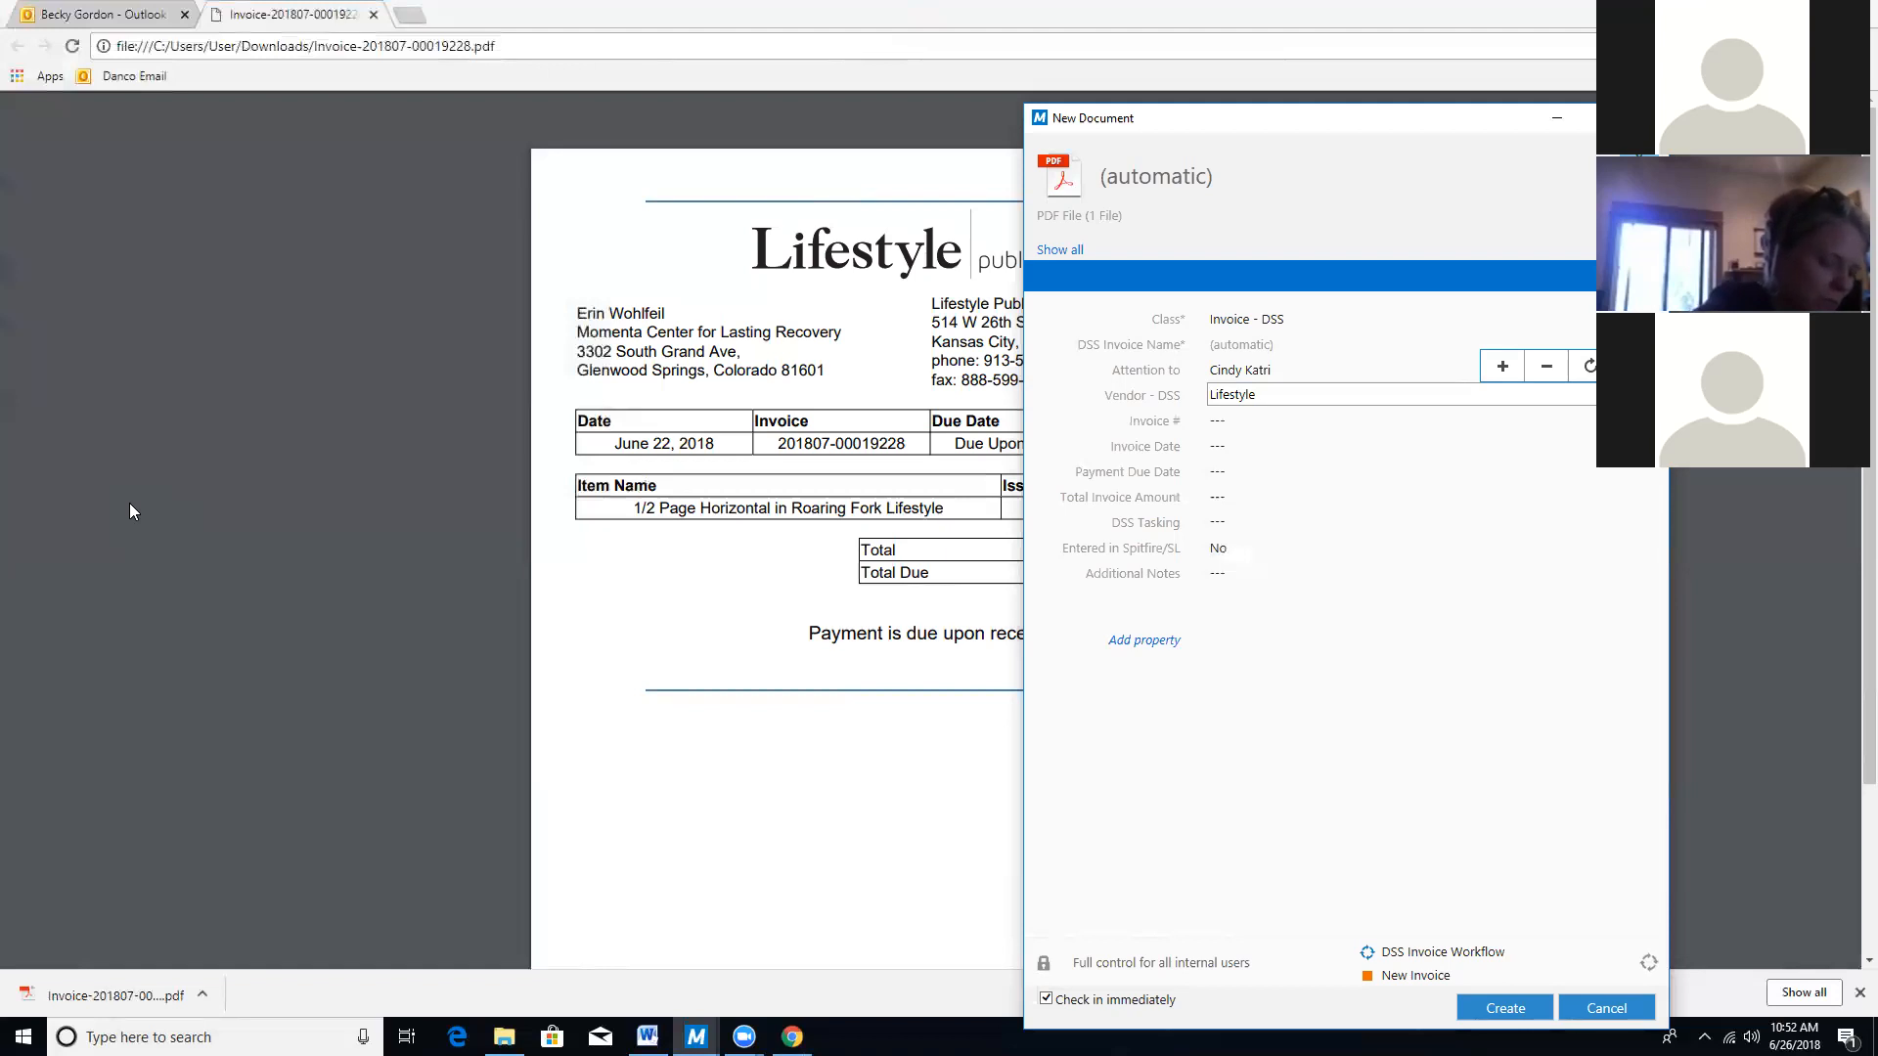
Restore the invoice browser window, move it left, and scroll to the invoice's Lifestyle header.
click(129, 503)
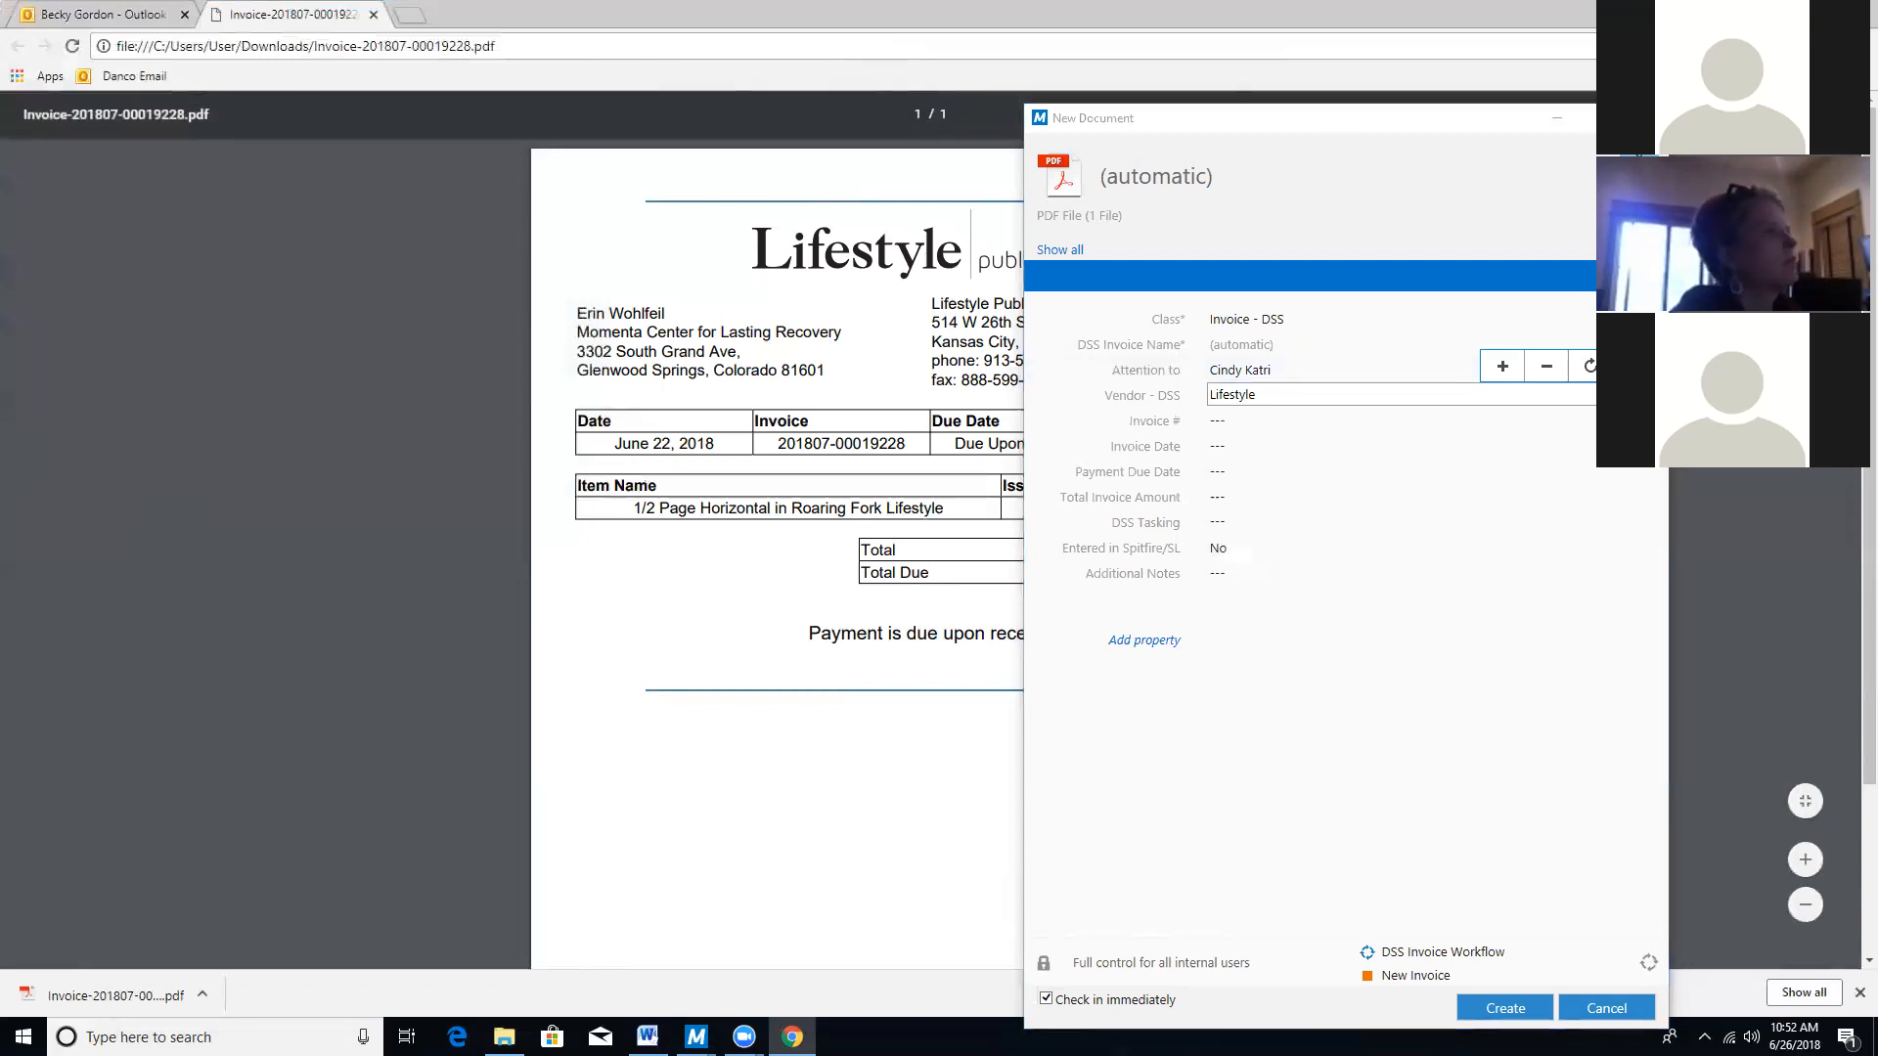
click(1810, 11)
drag(1467, 51, 683, 45)
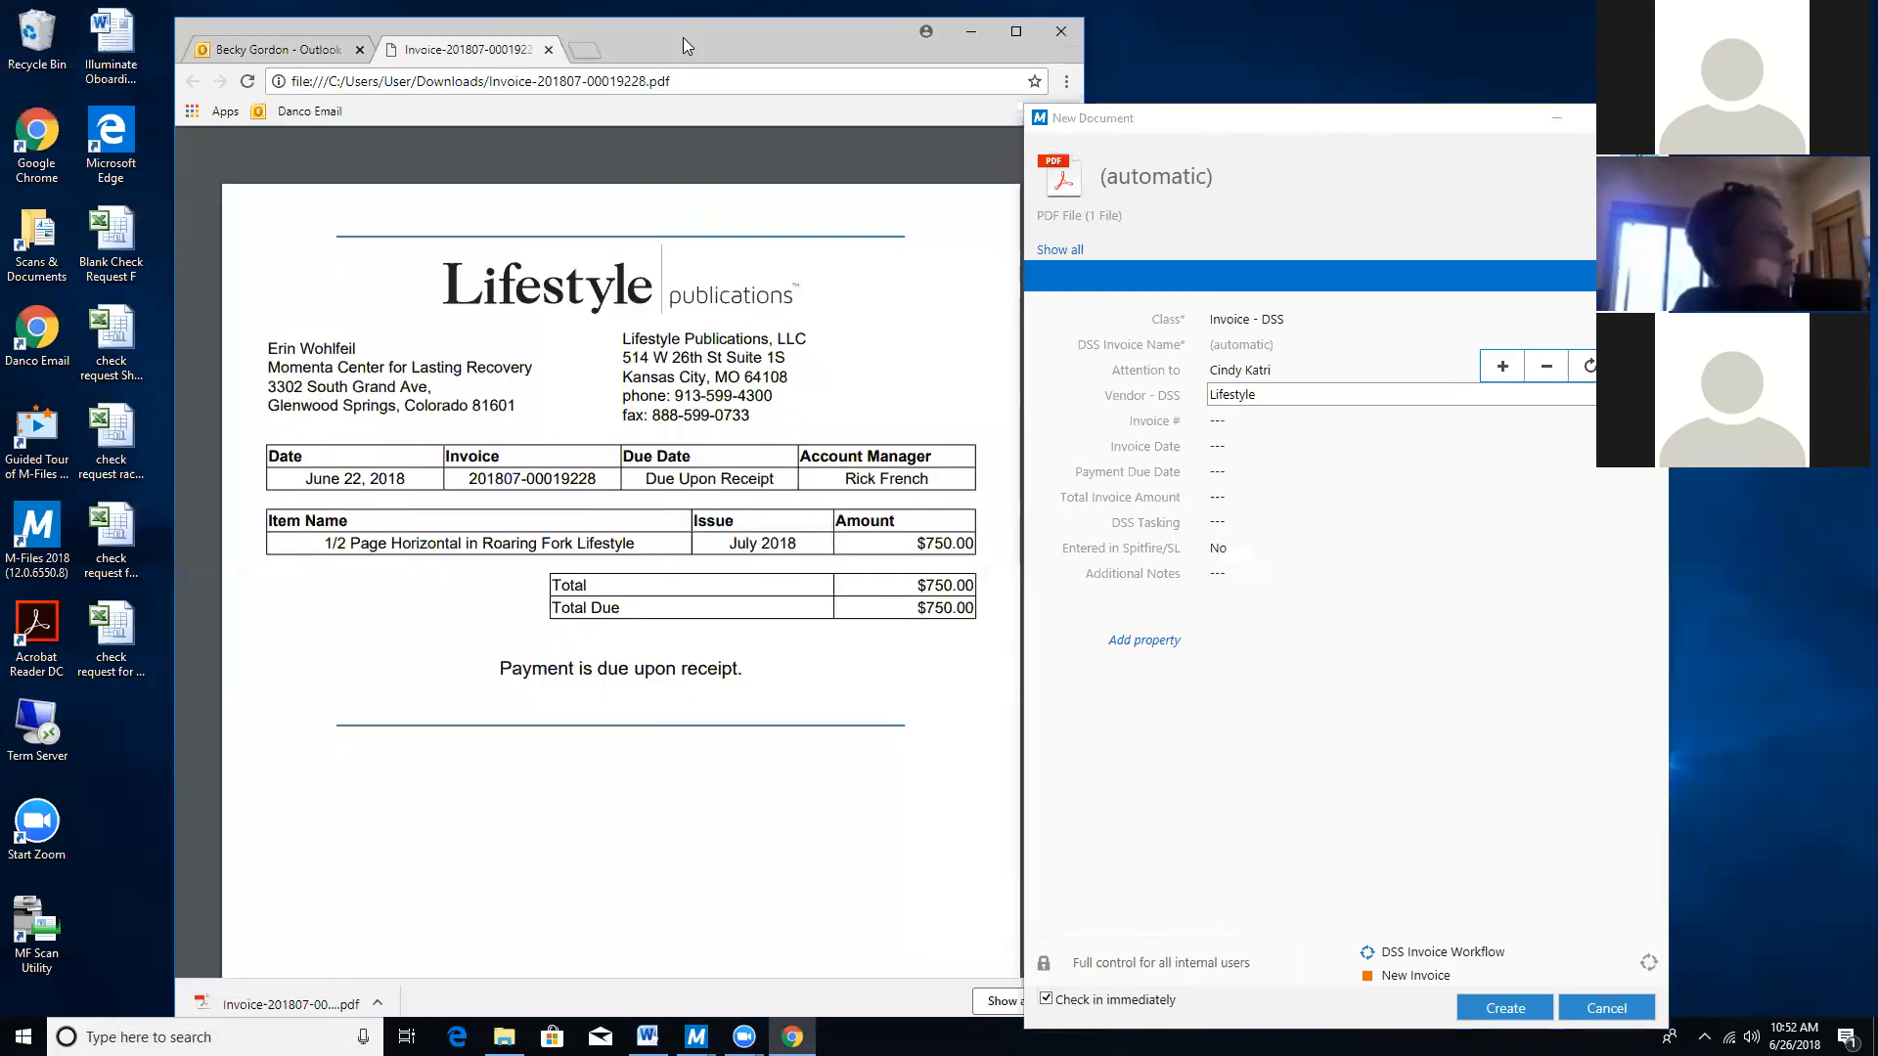
scroll(861, 411, down, 3)
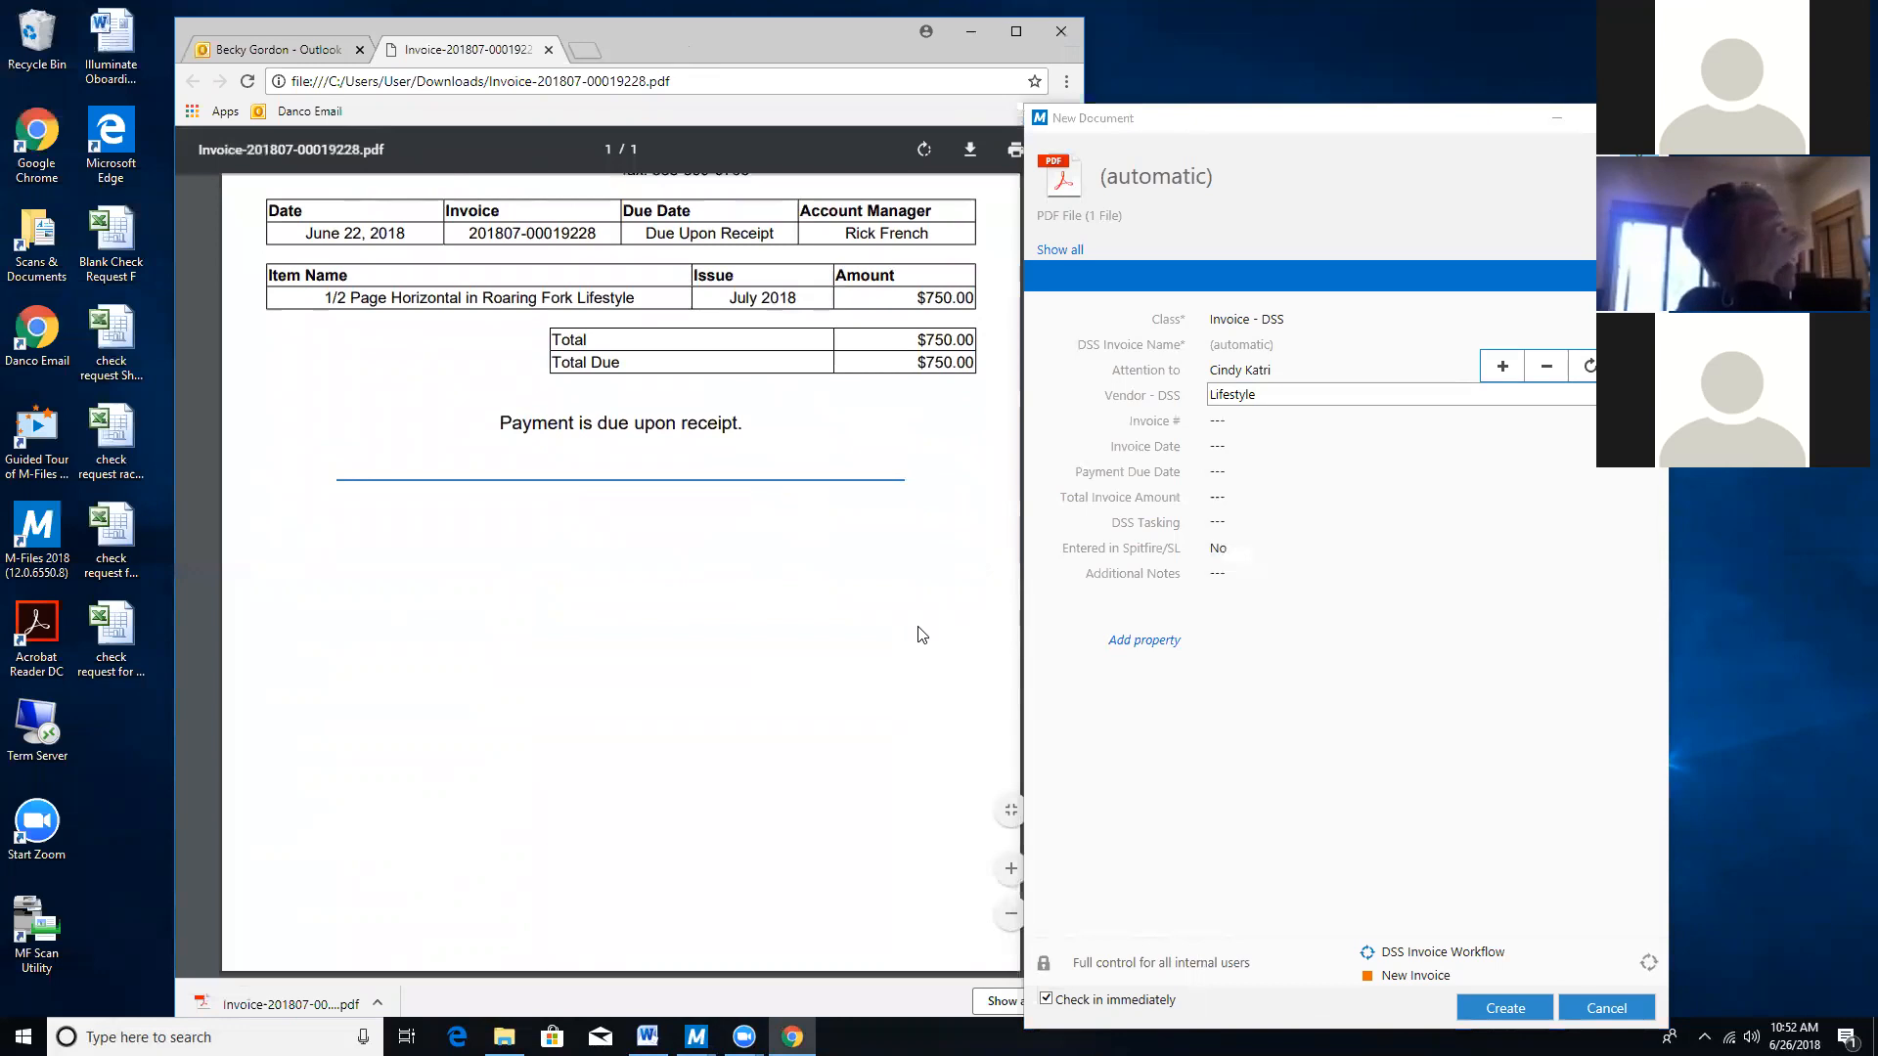
scroll(800, 409, up, 1)
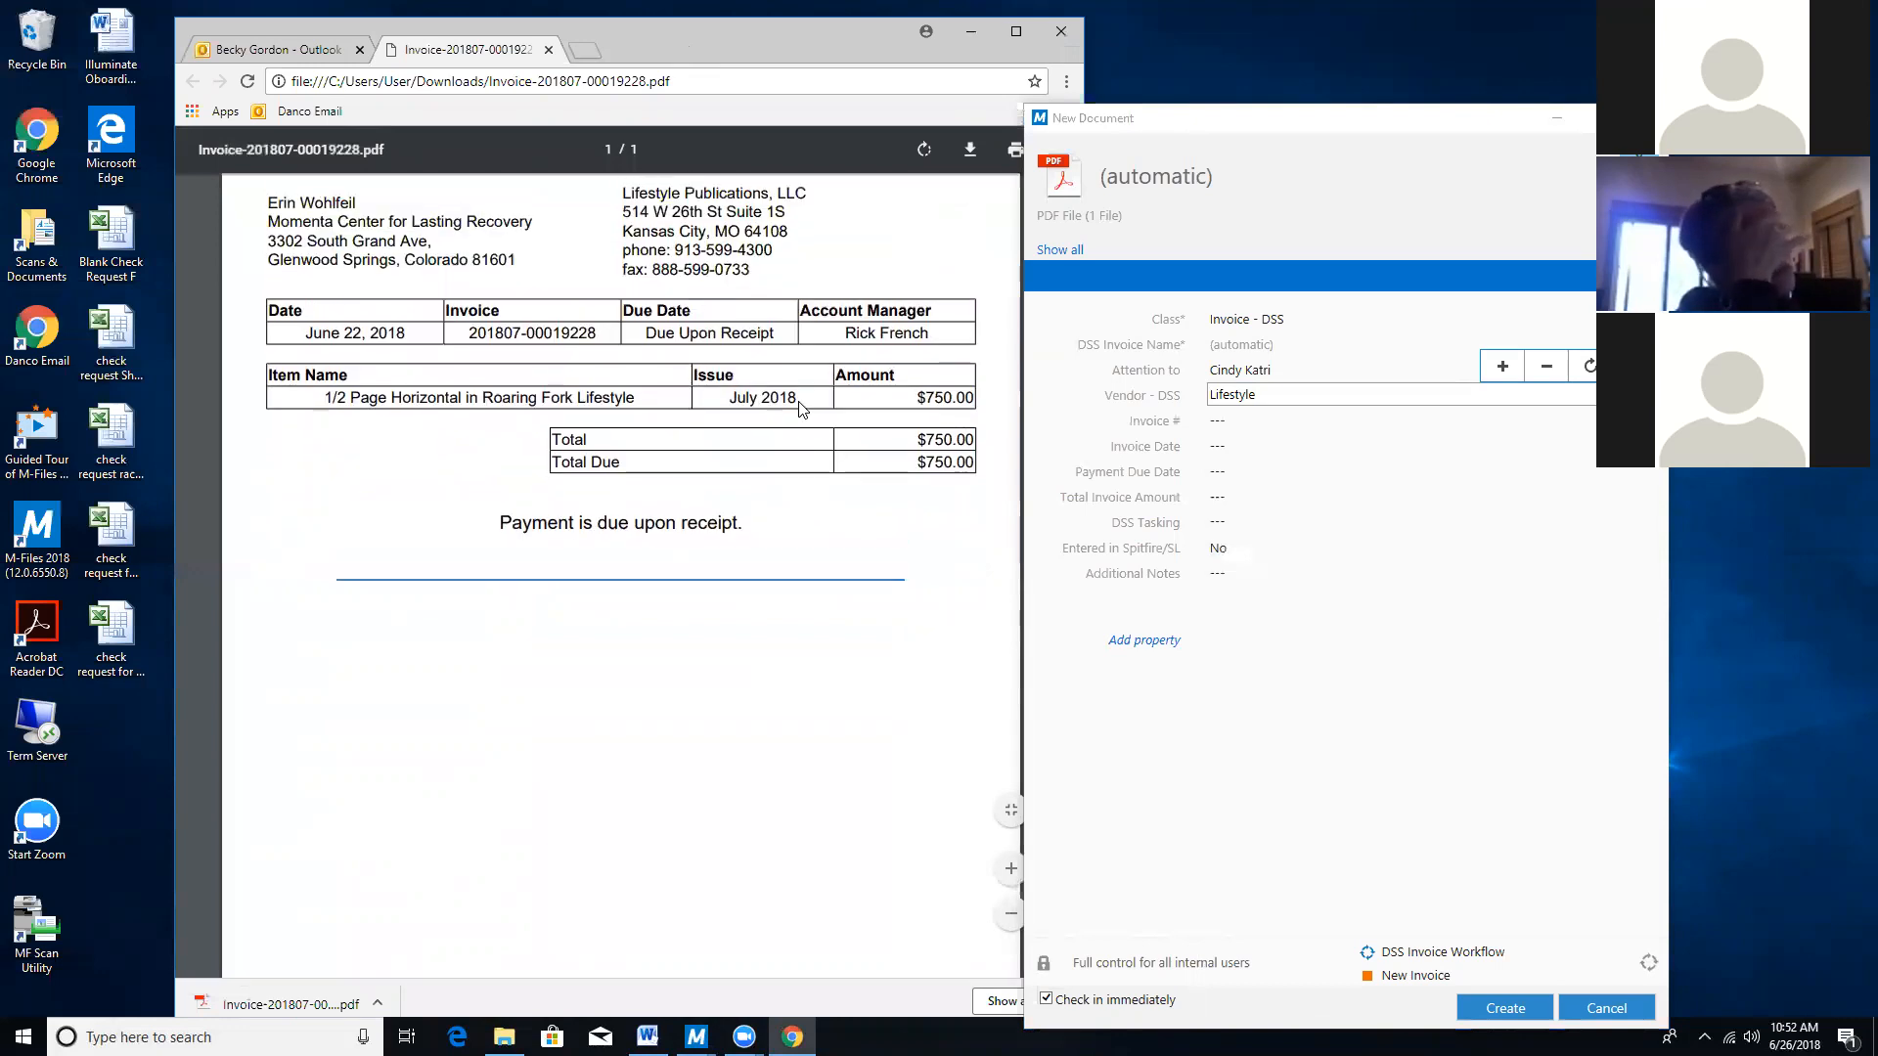
scroll(800, 409, up, 2)
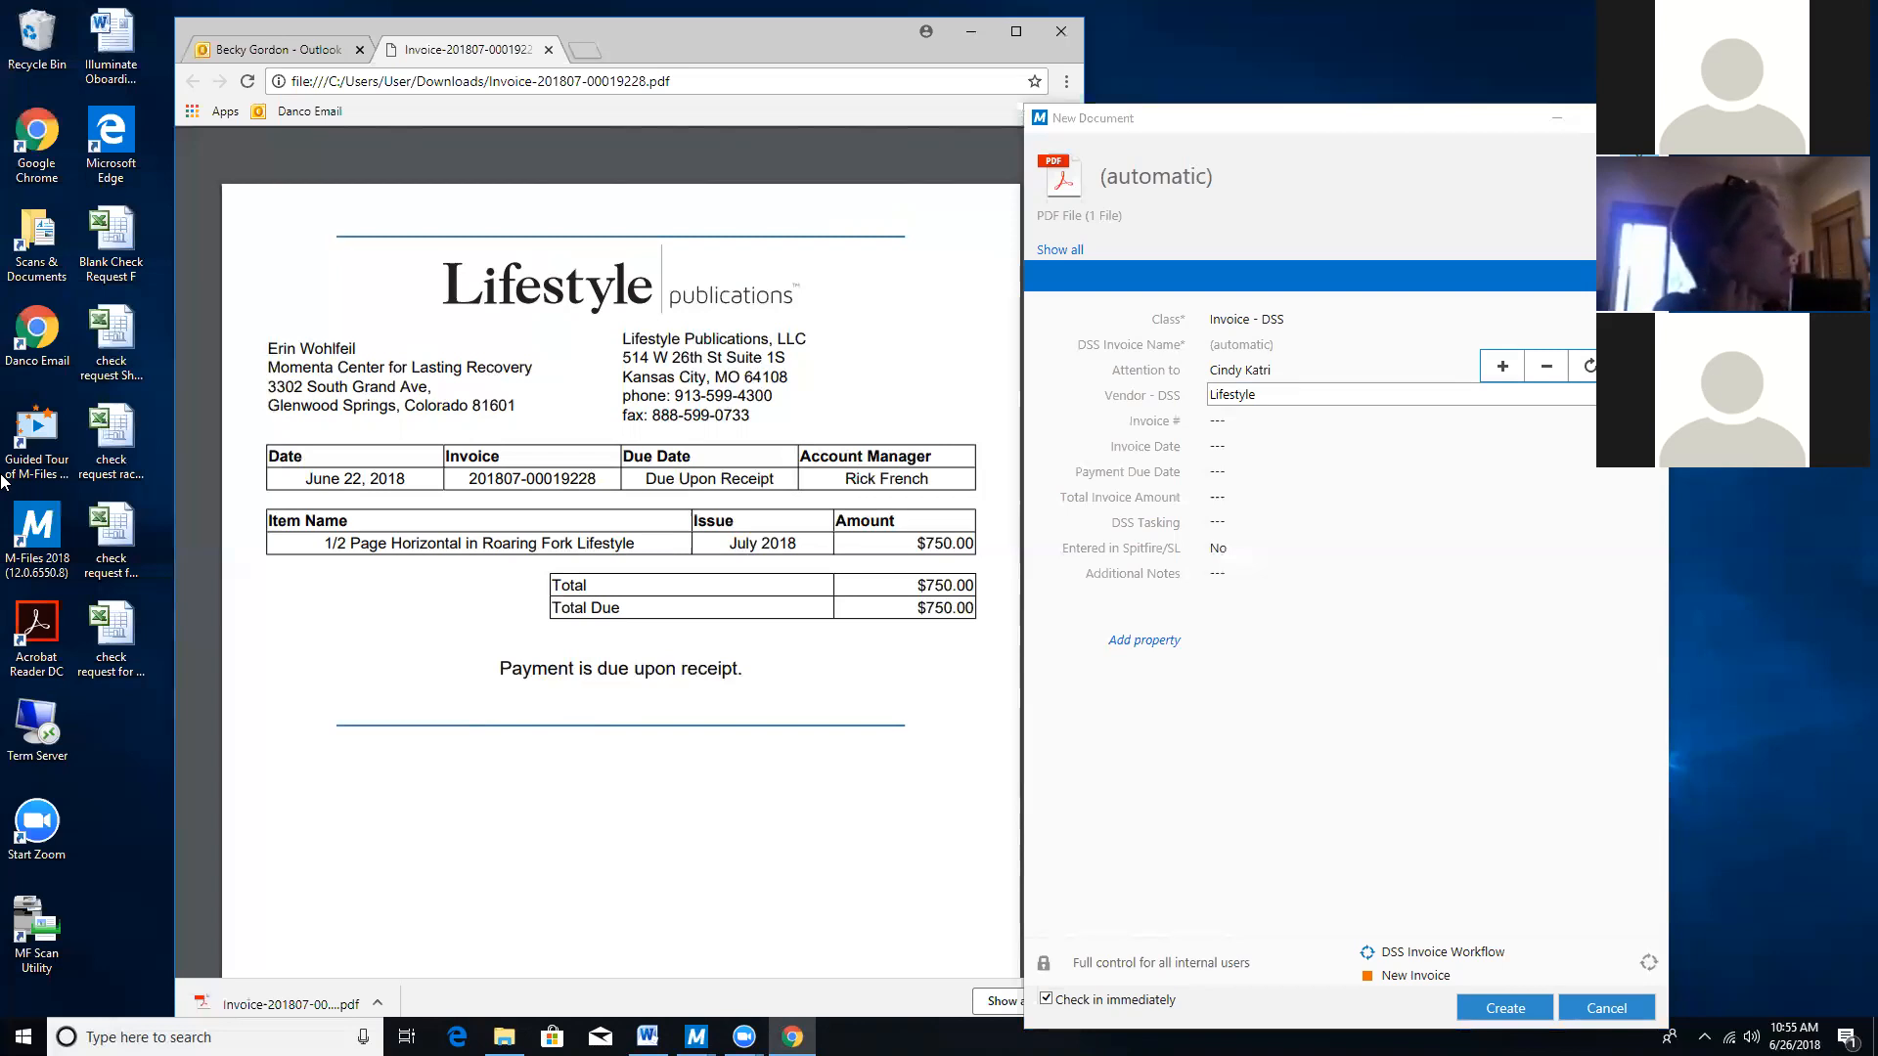
Quick-refresh the Vendor - DSS list and choose Lifestyle Publications - LSP01 as vendor.
click(1272, 369)
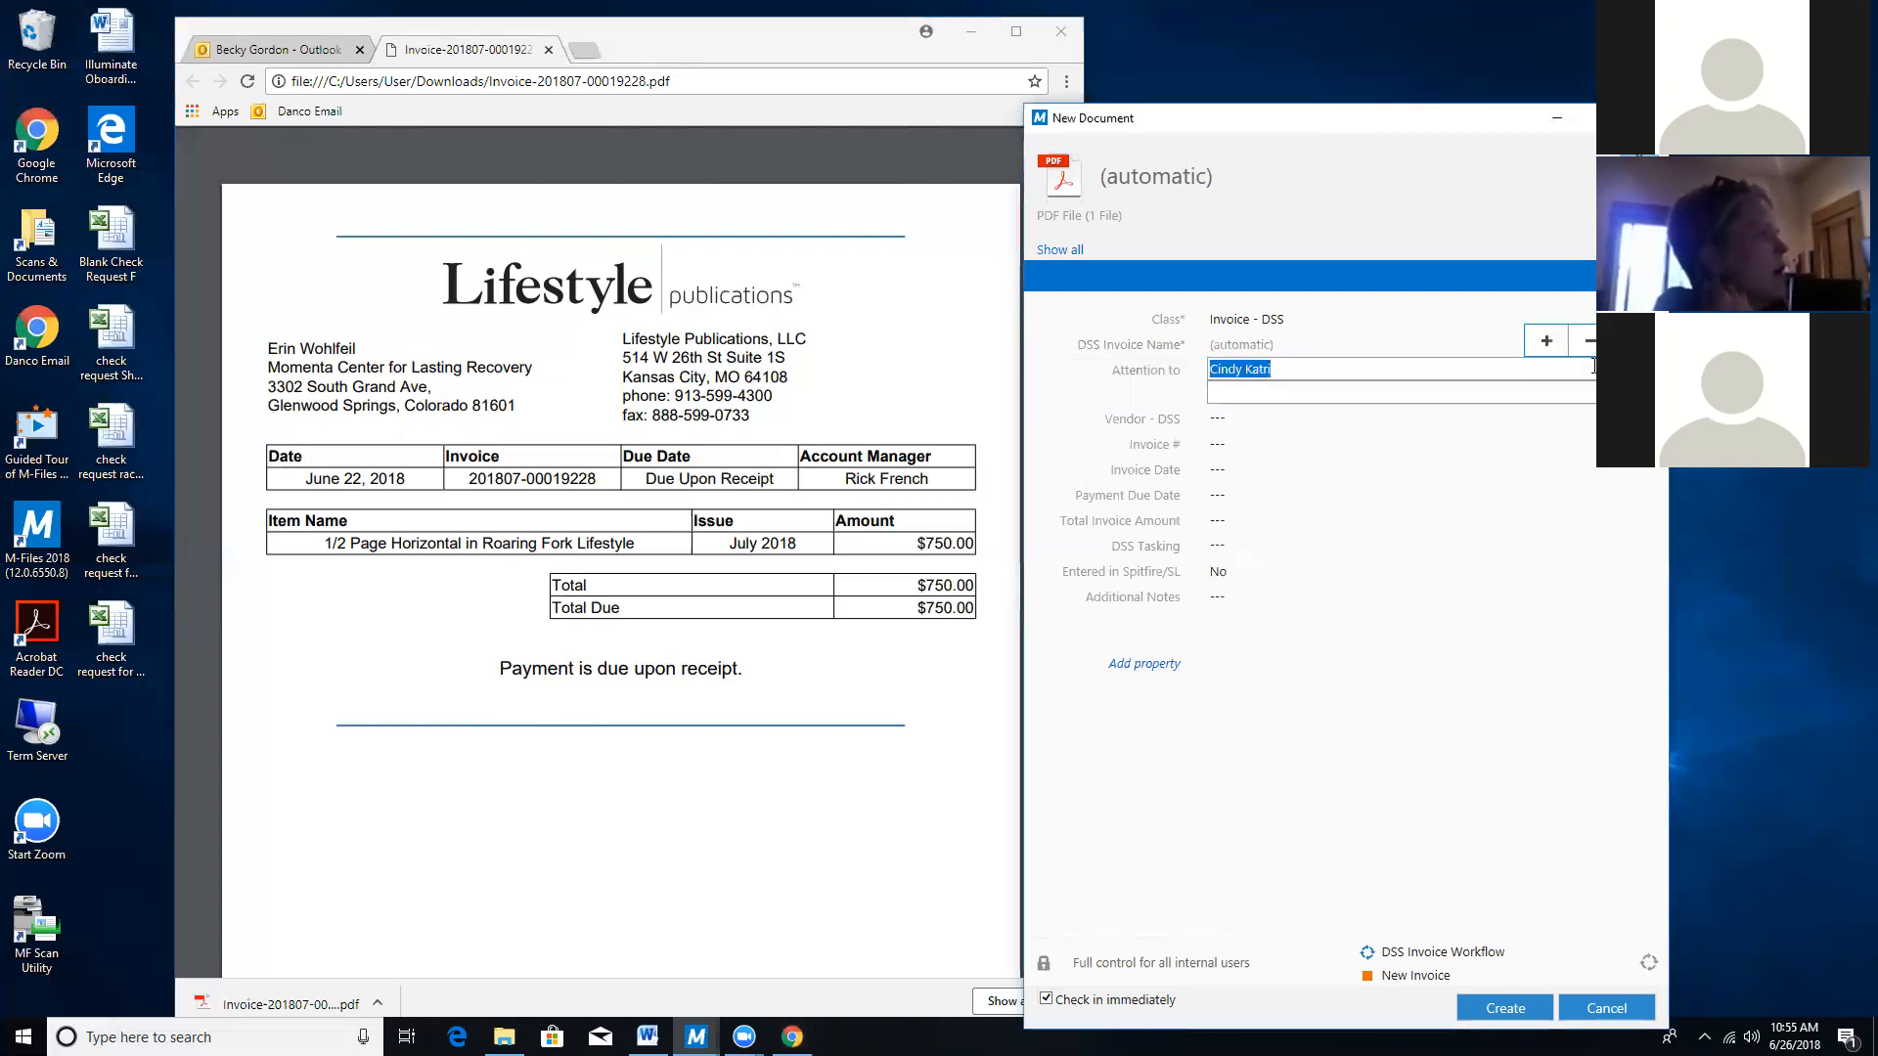
click(1287, 420)
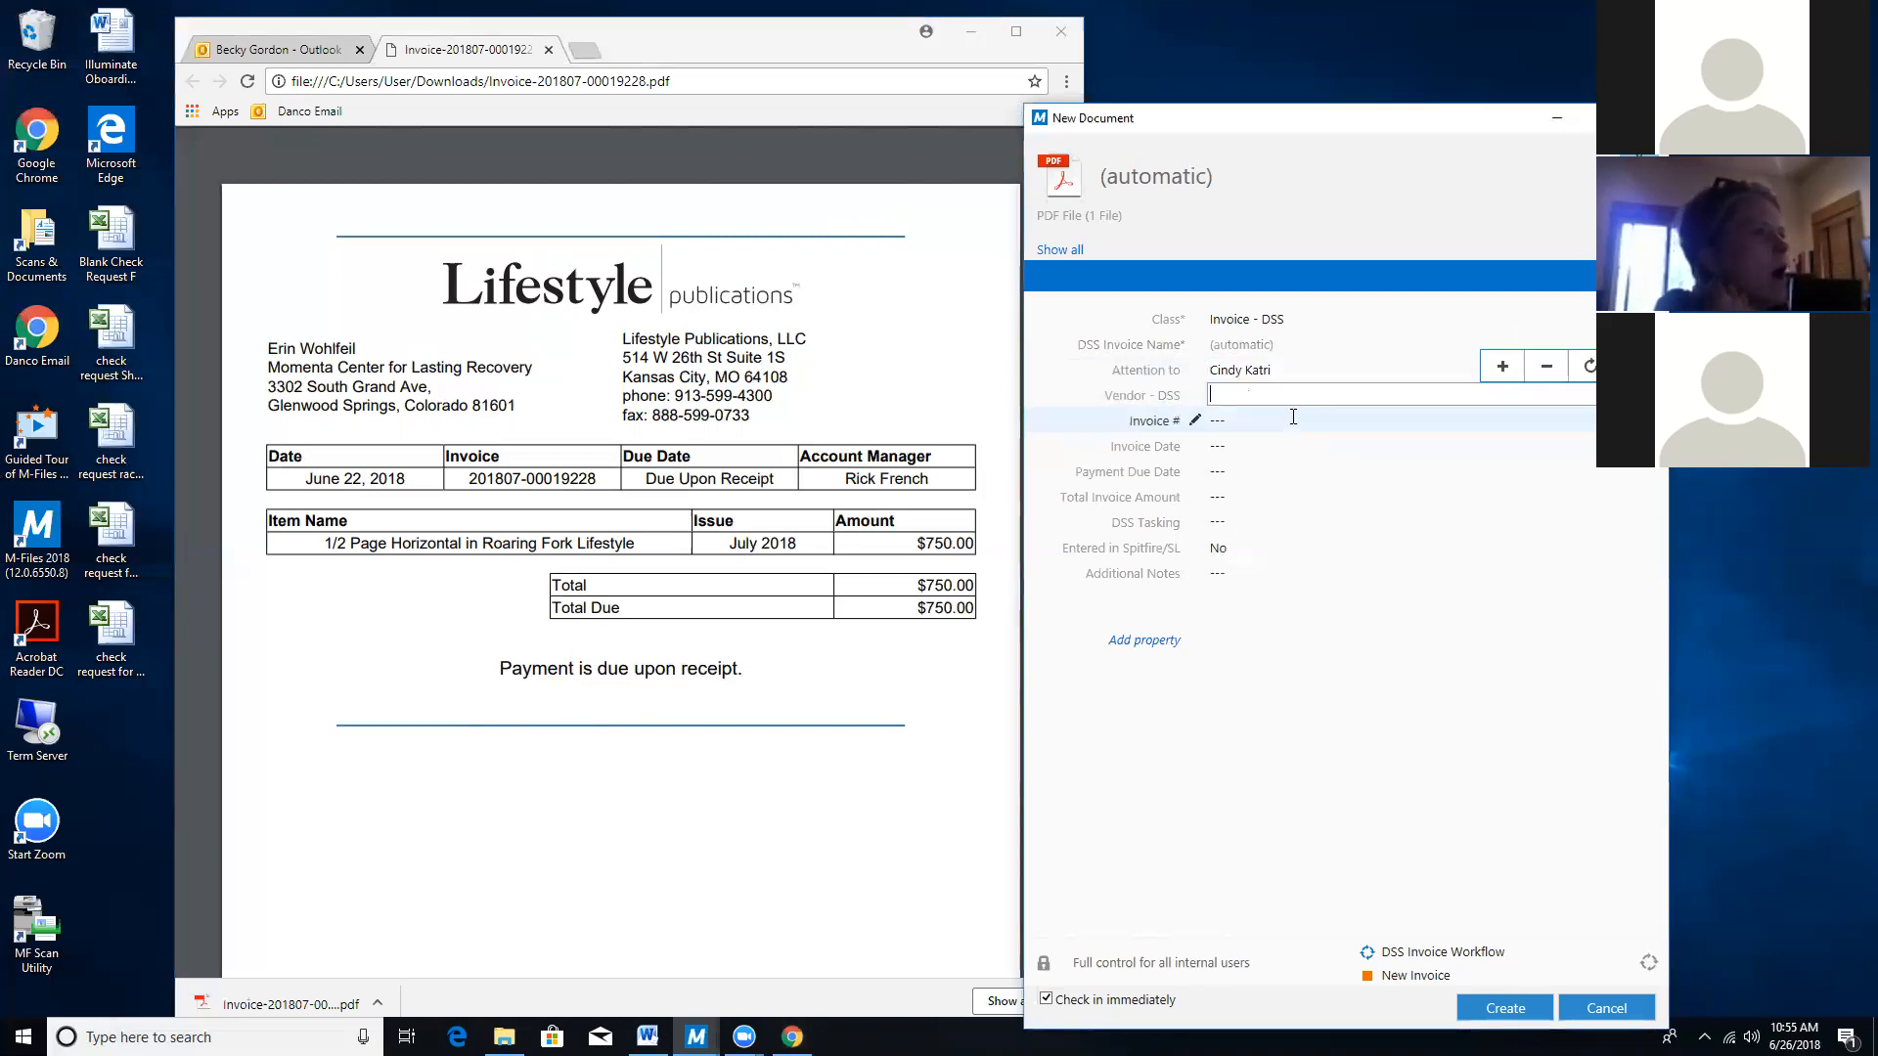
click(1588, 368)
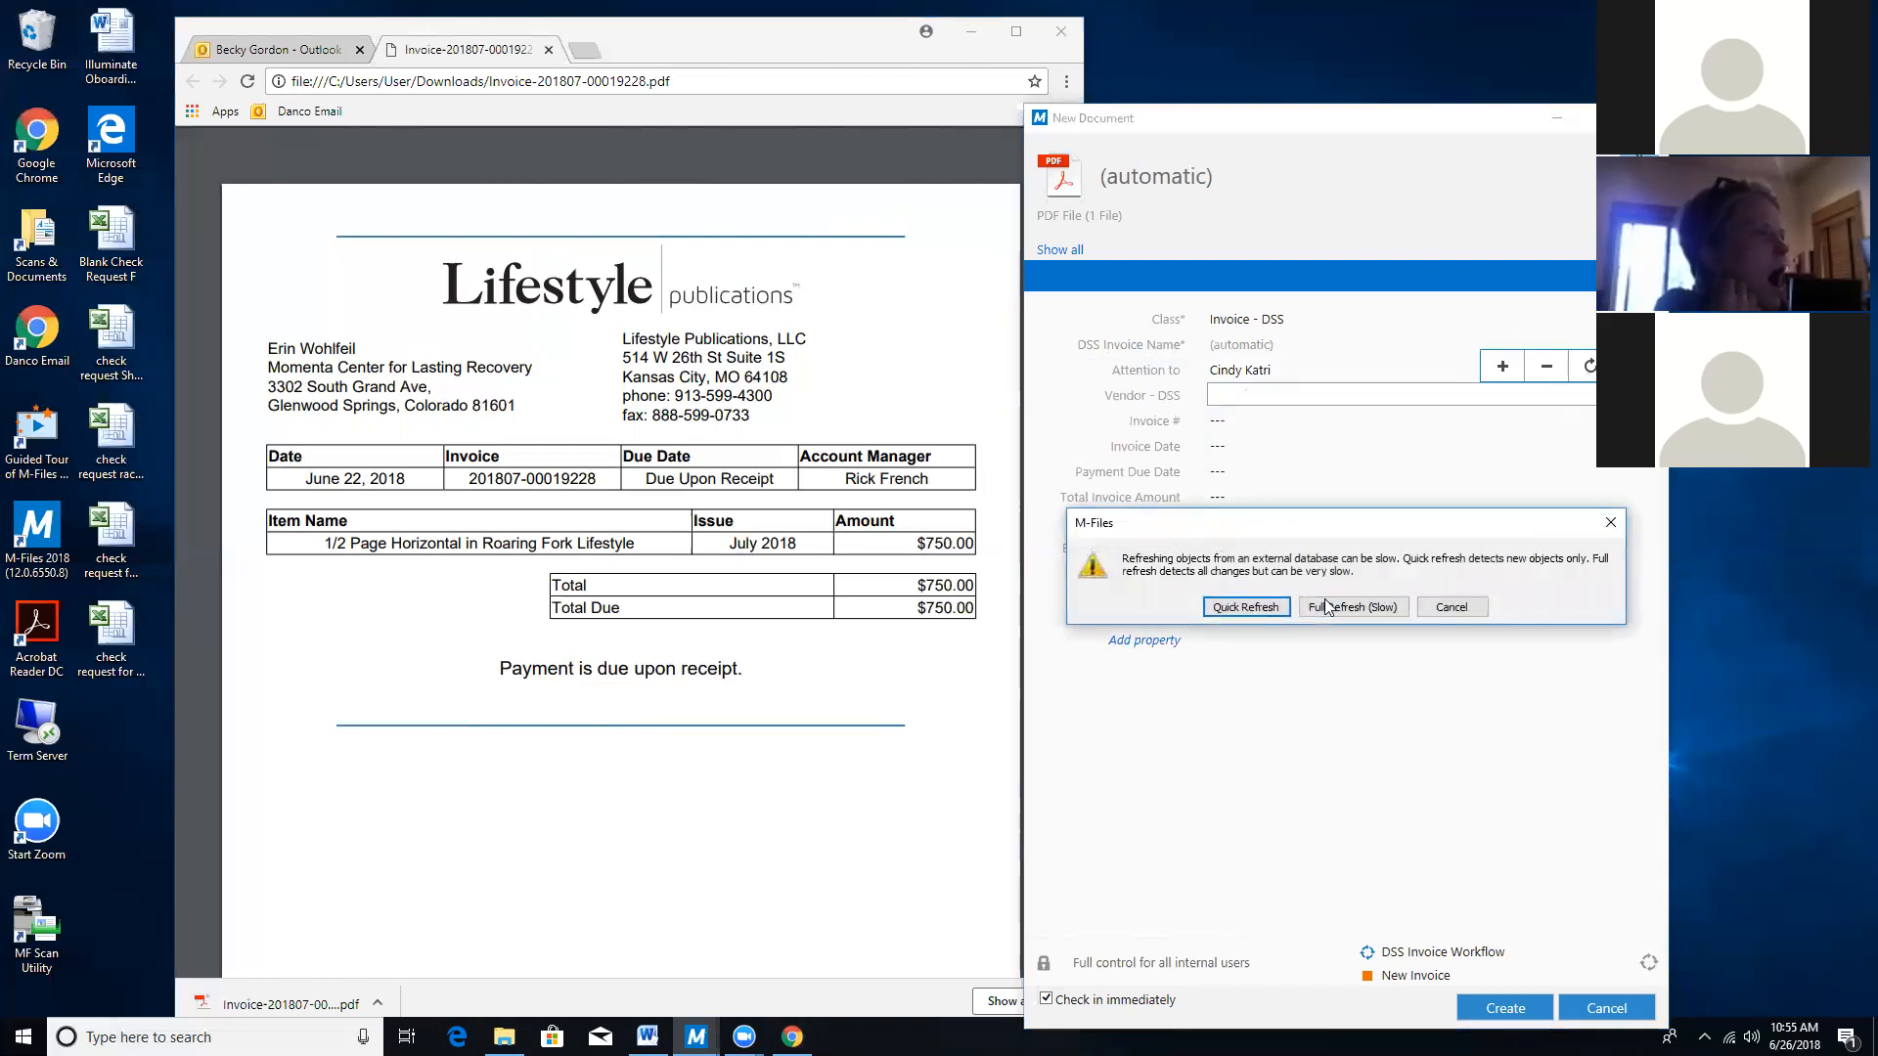
click(1246, 607)
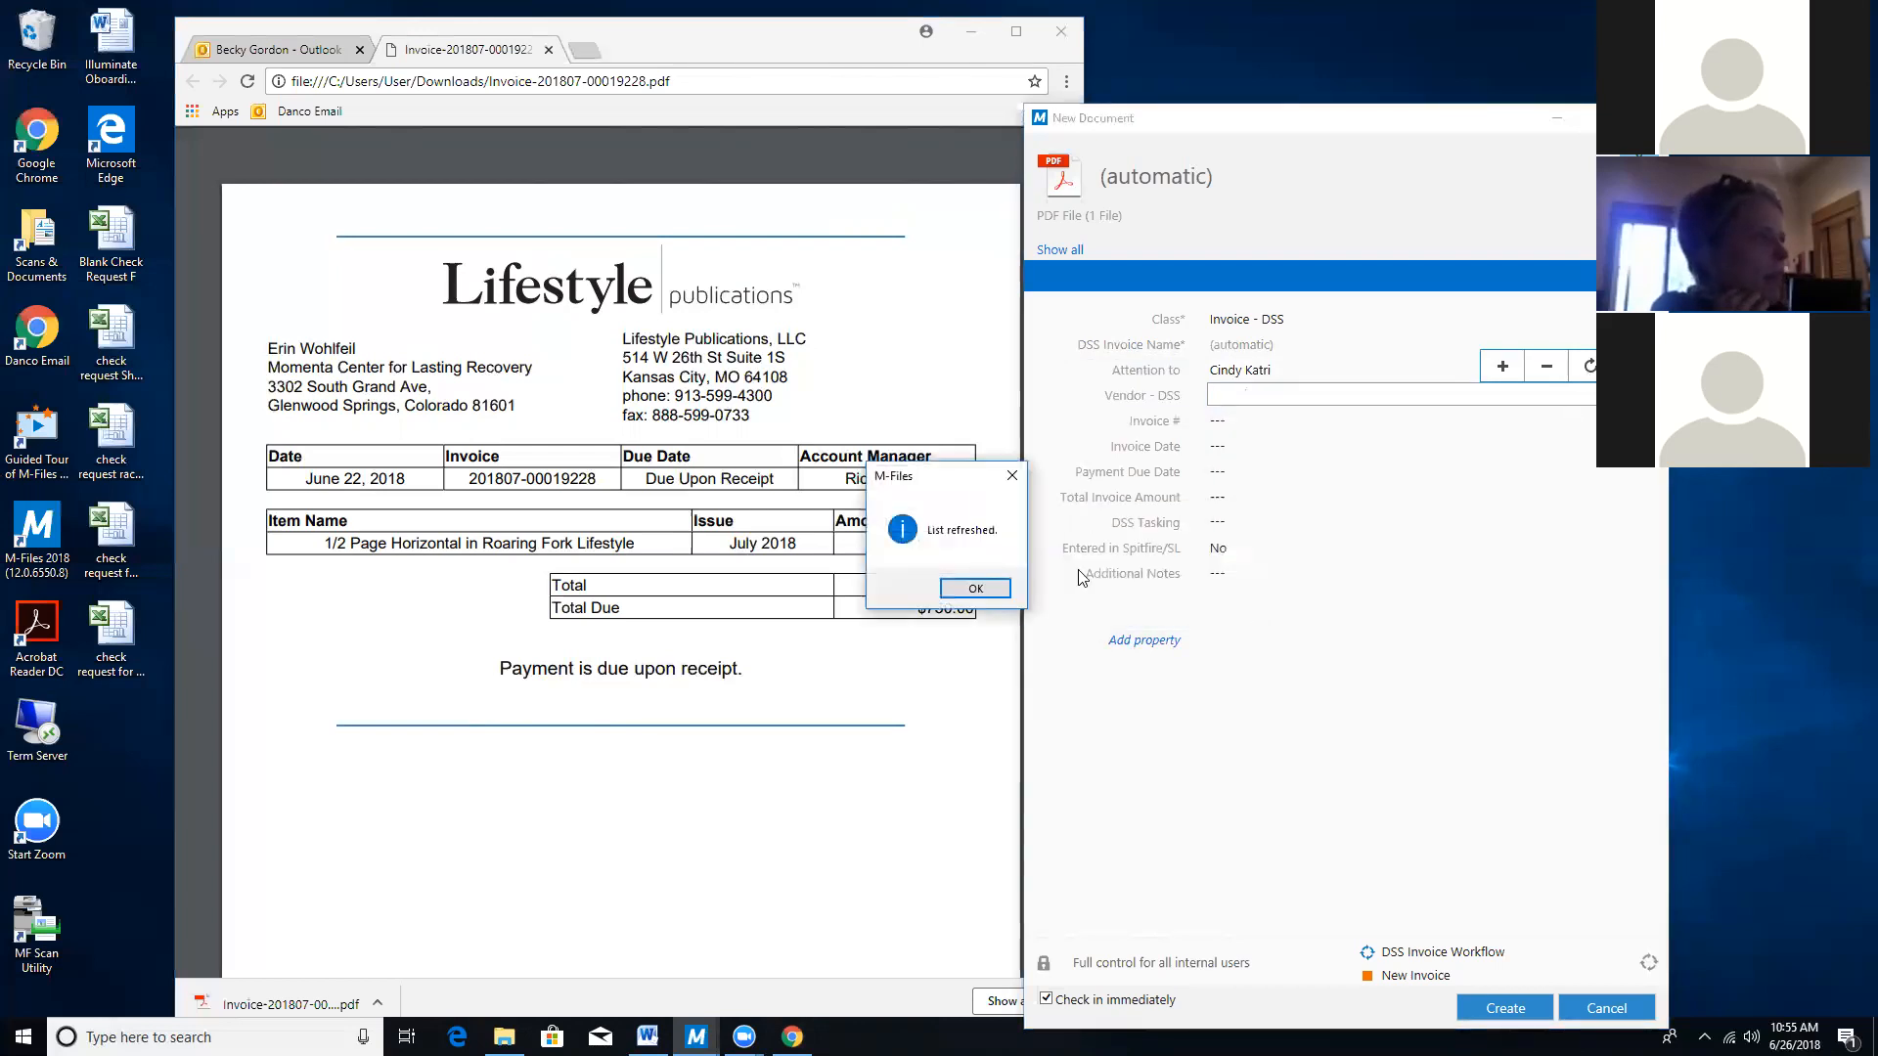
click(975, 587)
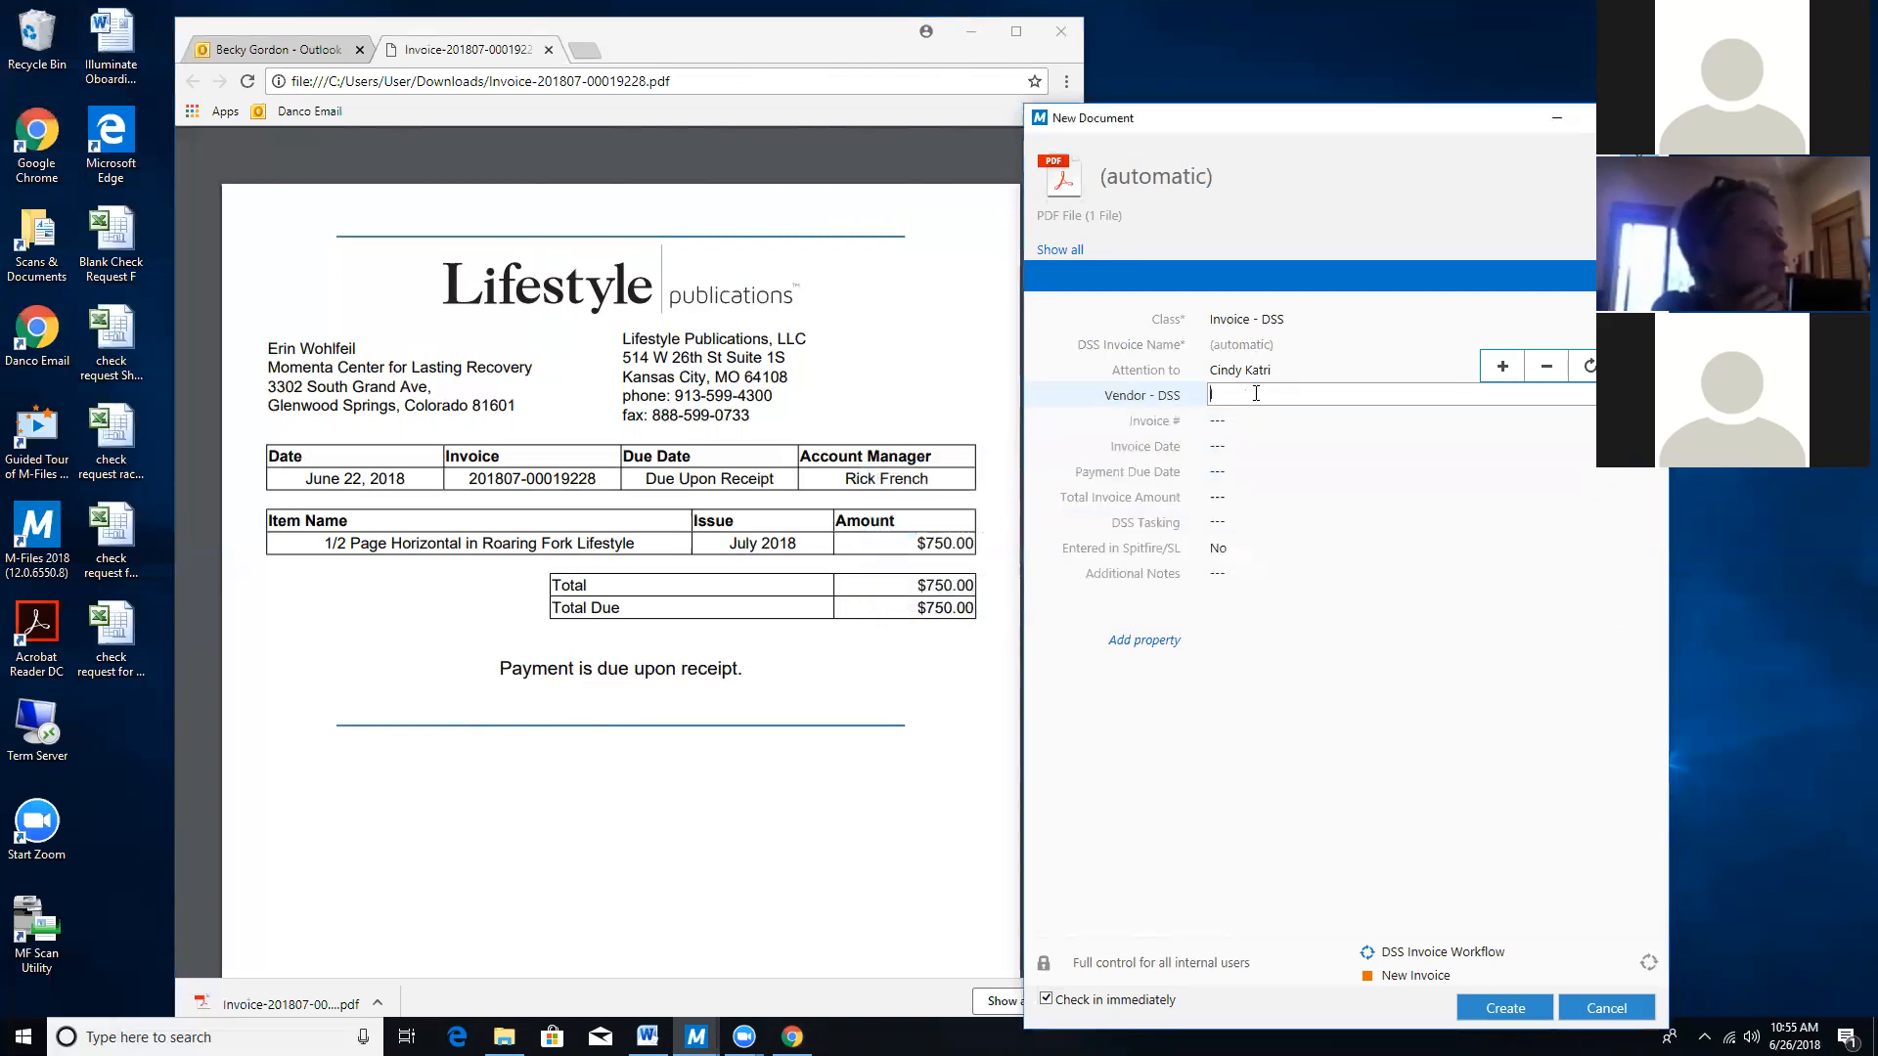
text(life)
key(BackSpace)
key(BackSpace)
key(BackSpace)
key(BackSpace)
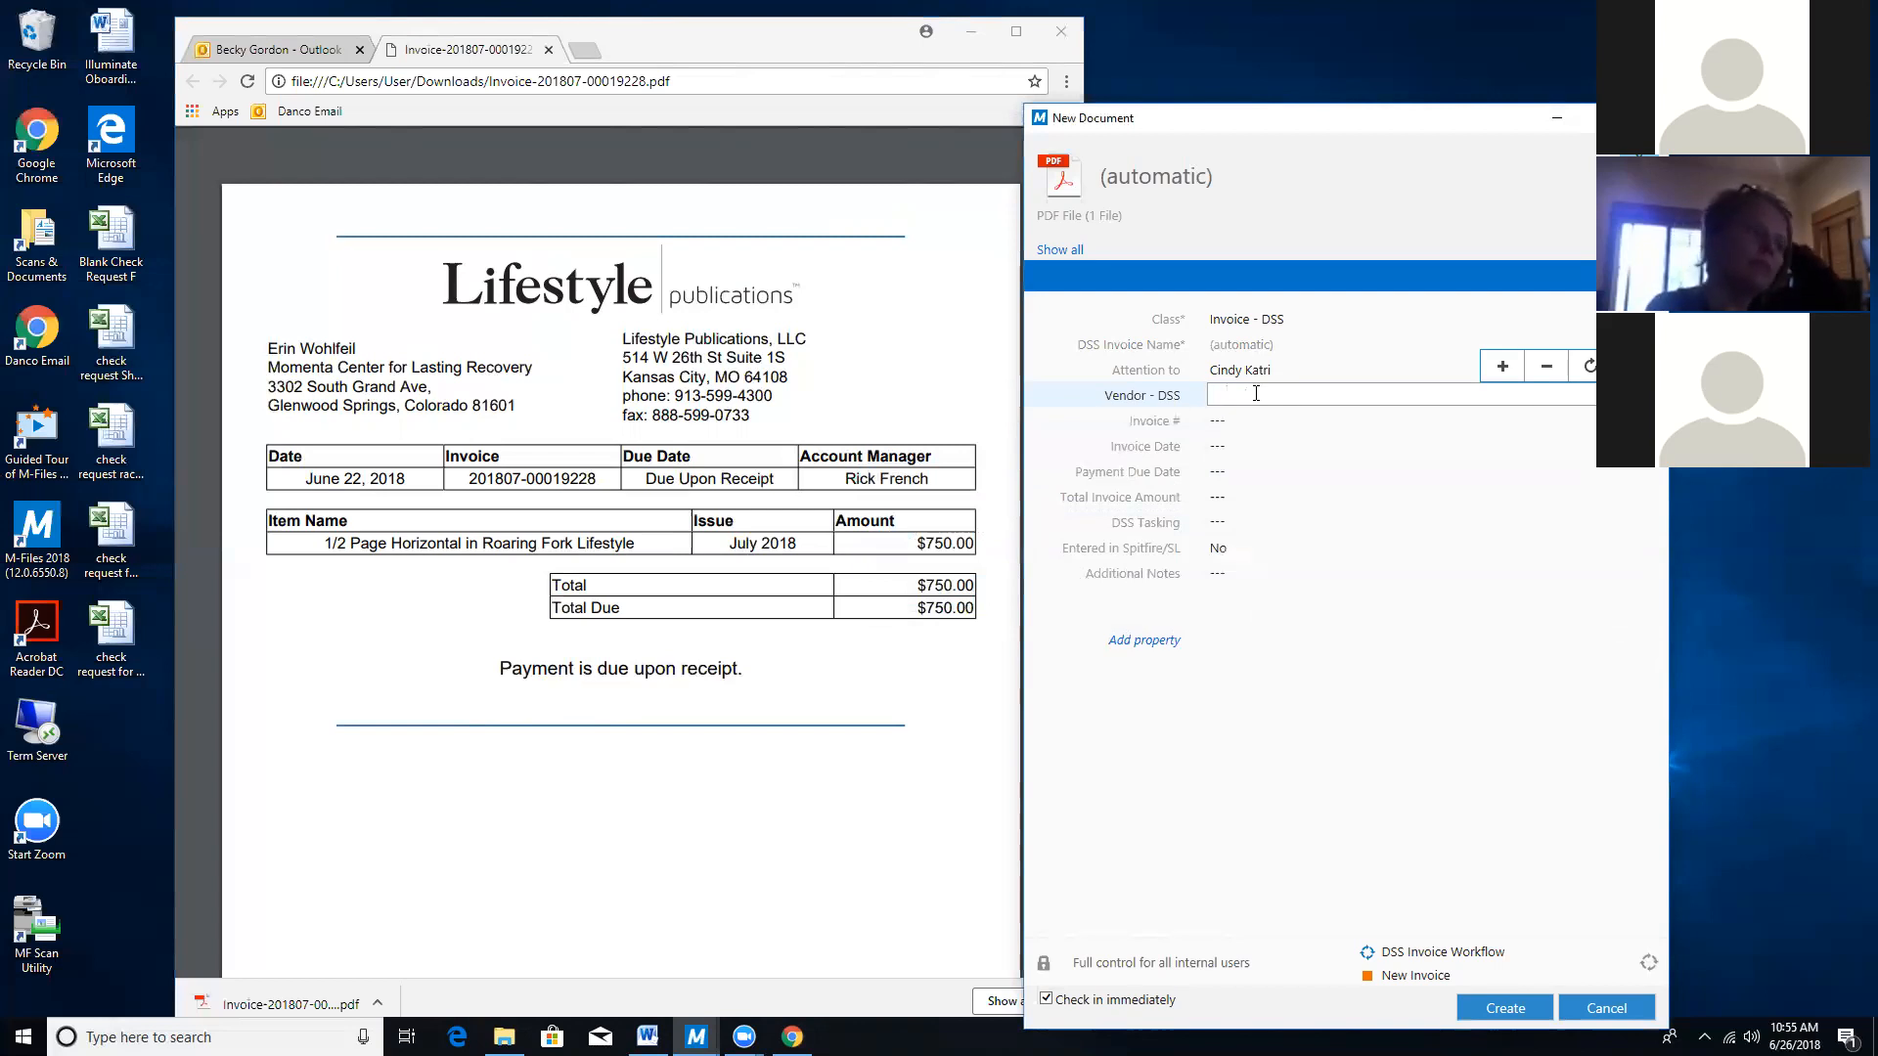
text(L)
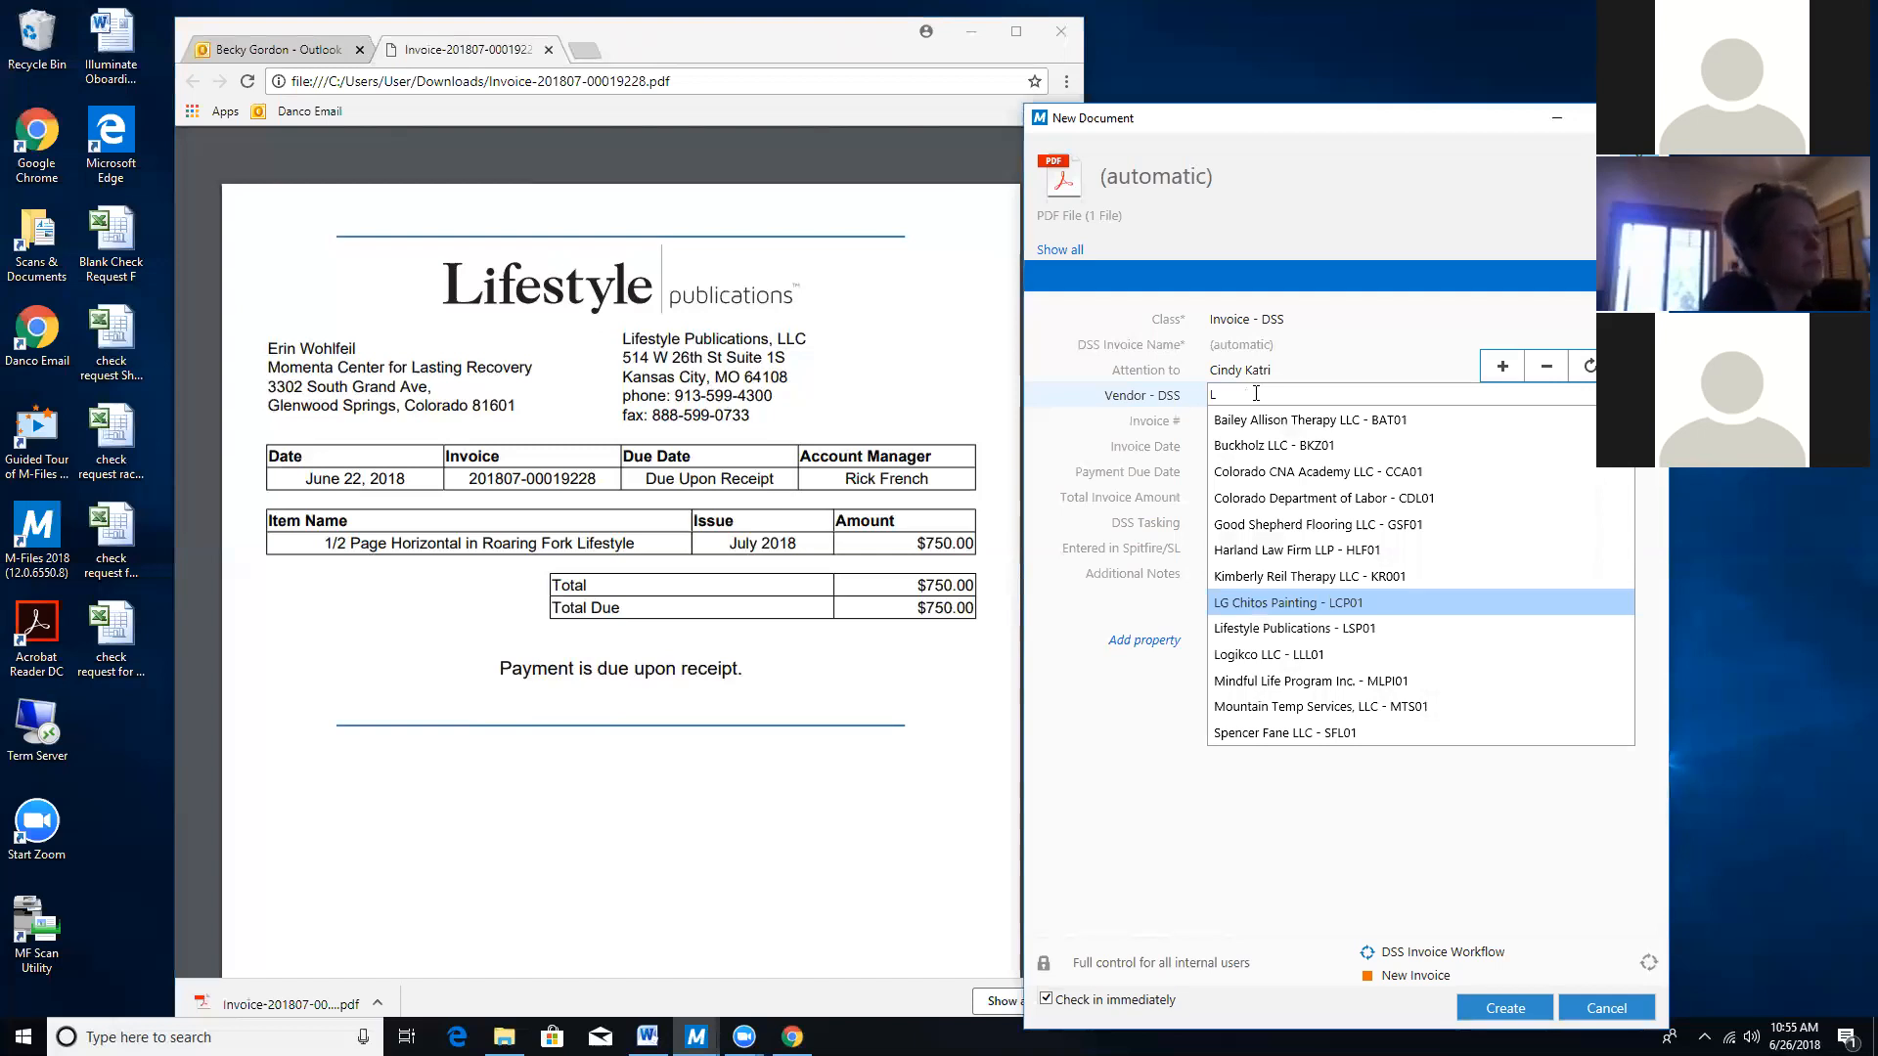
click(1251, 629)
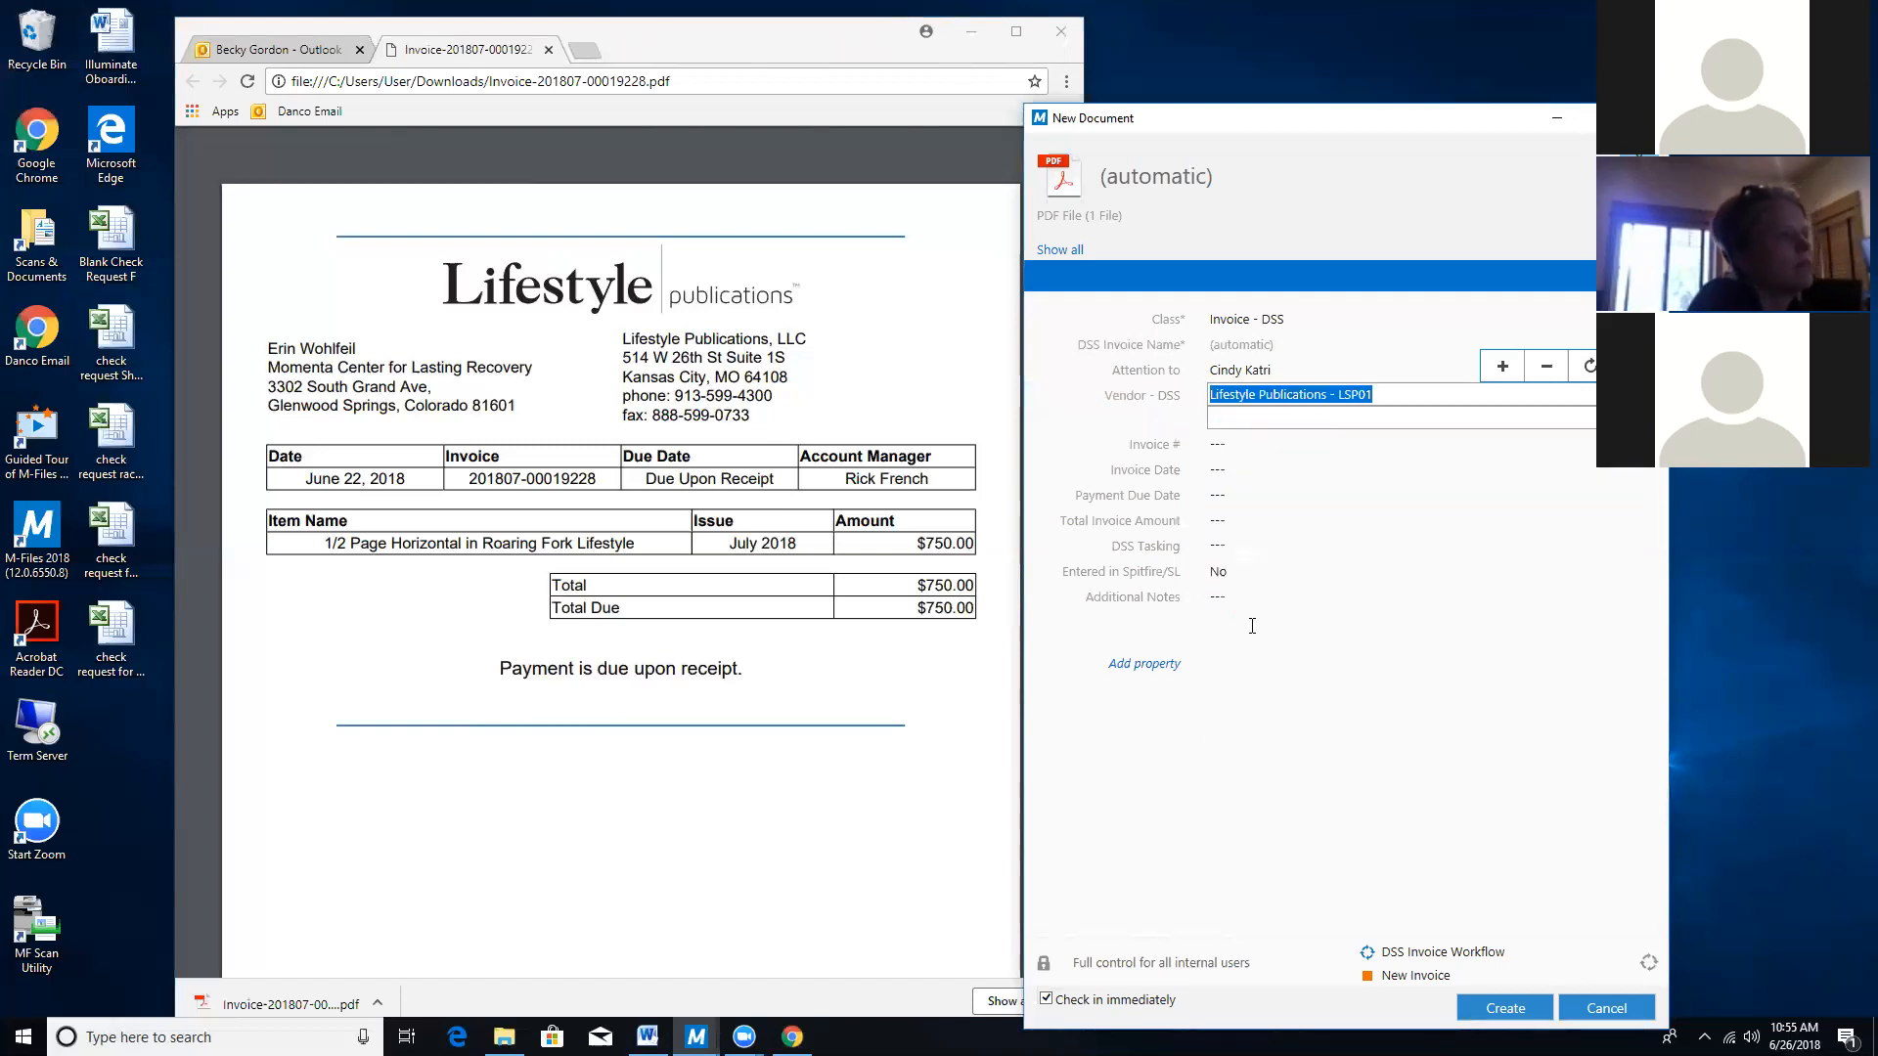
click(1222, 445)
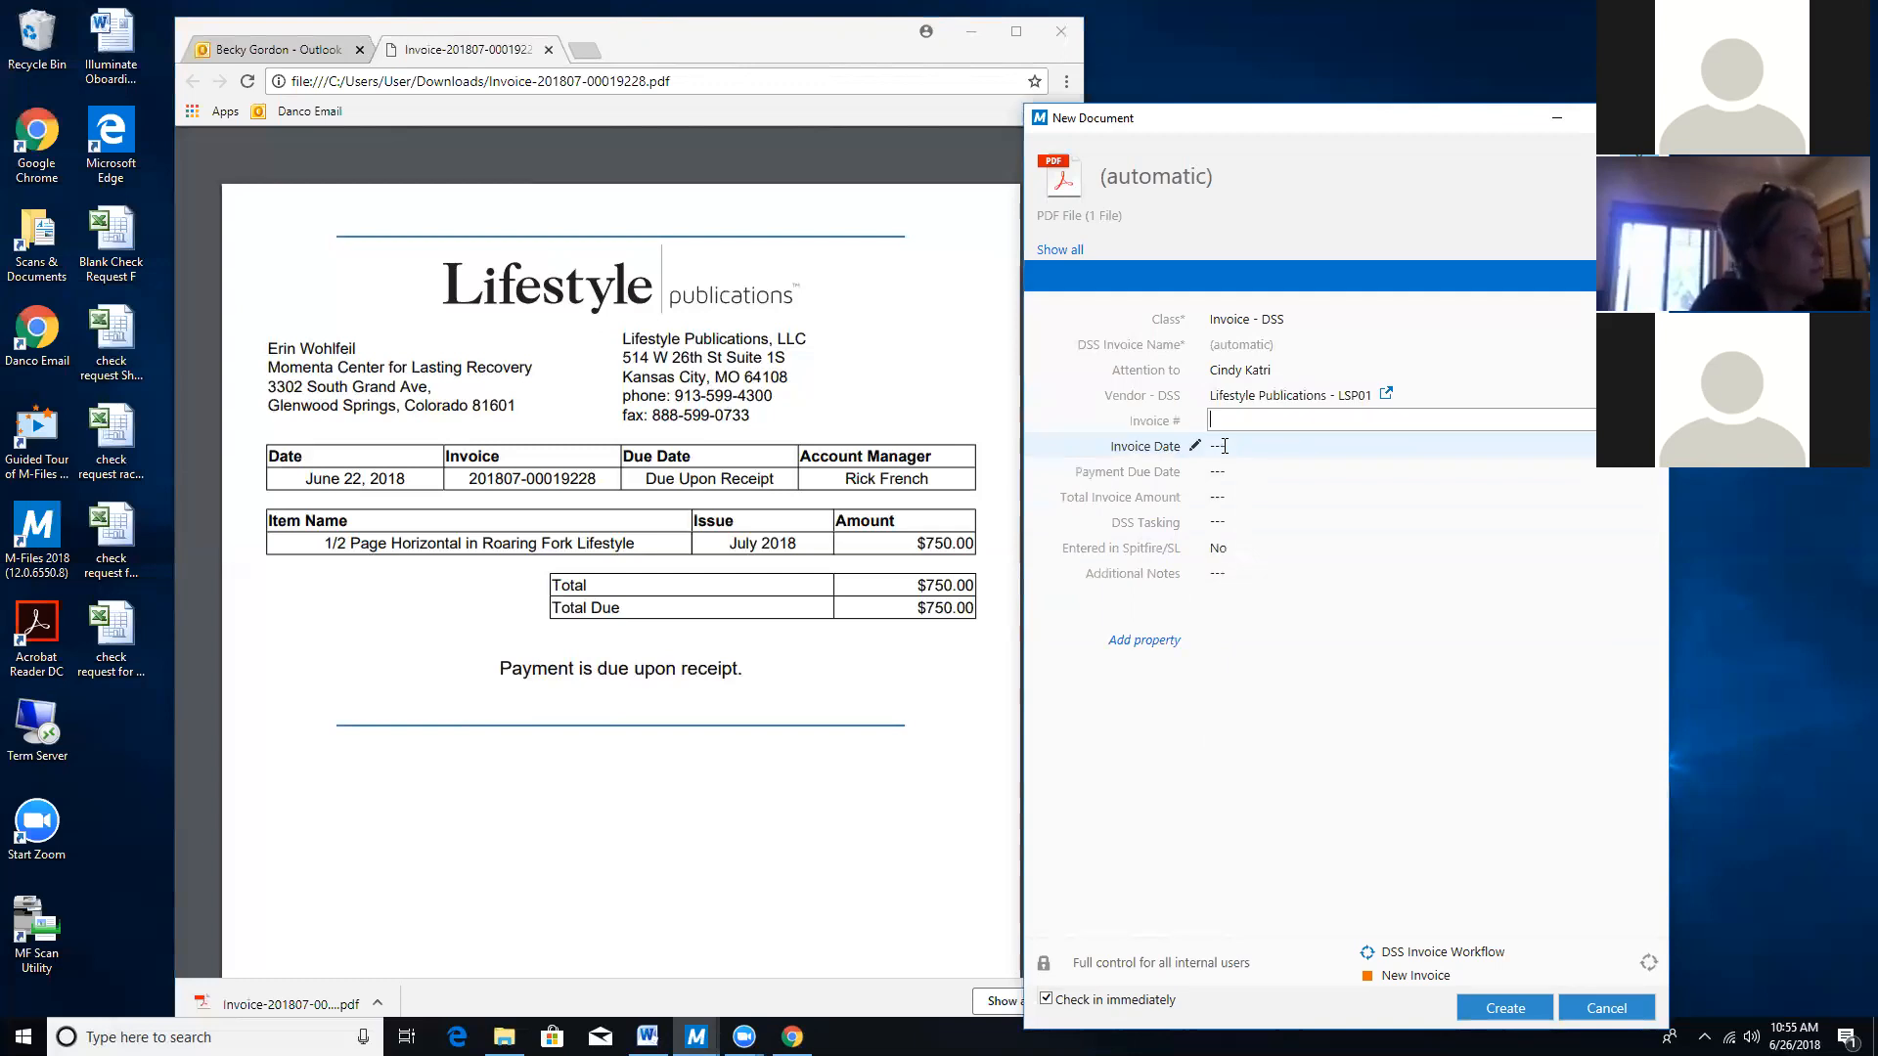
text(20)
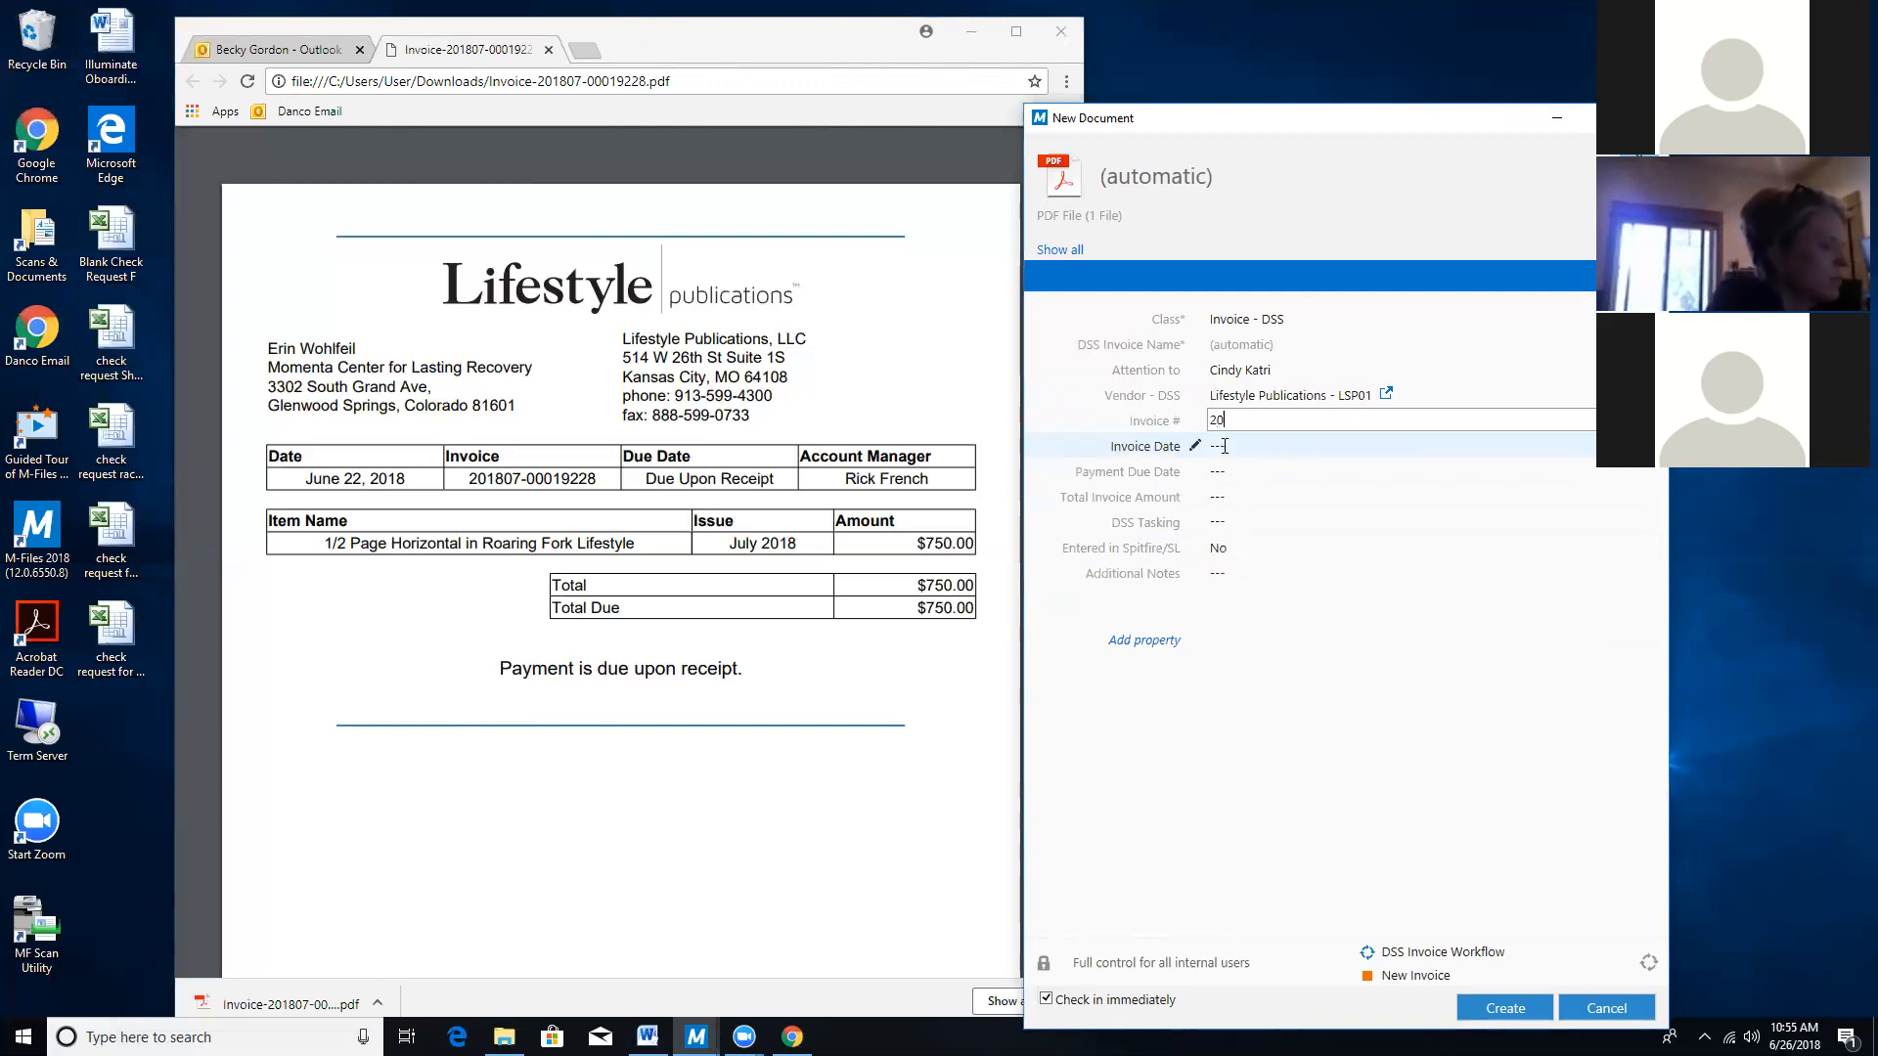
text(1)
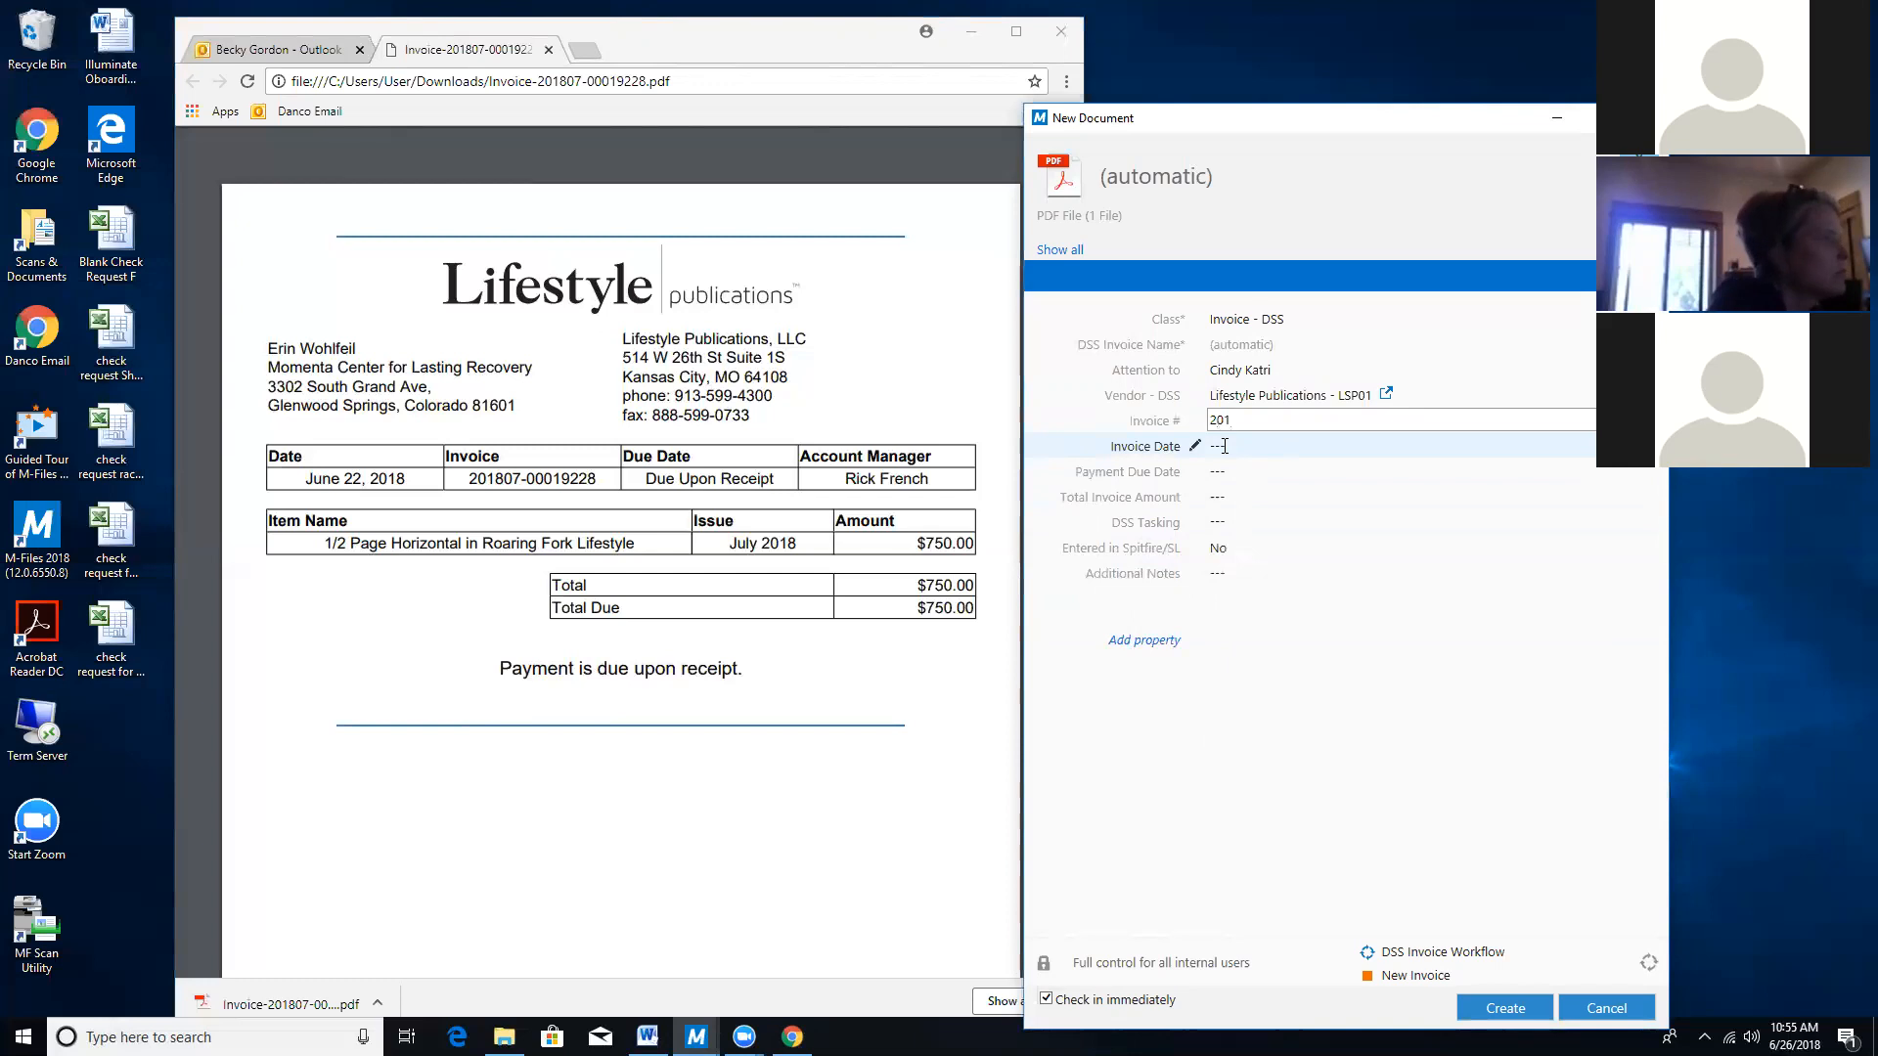
text(8)
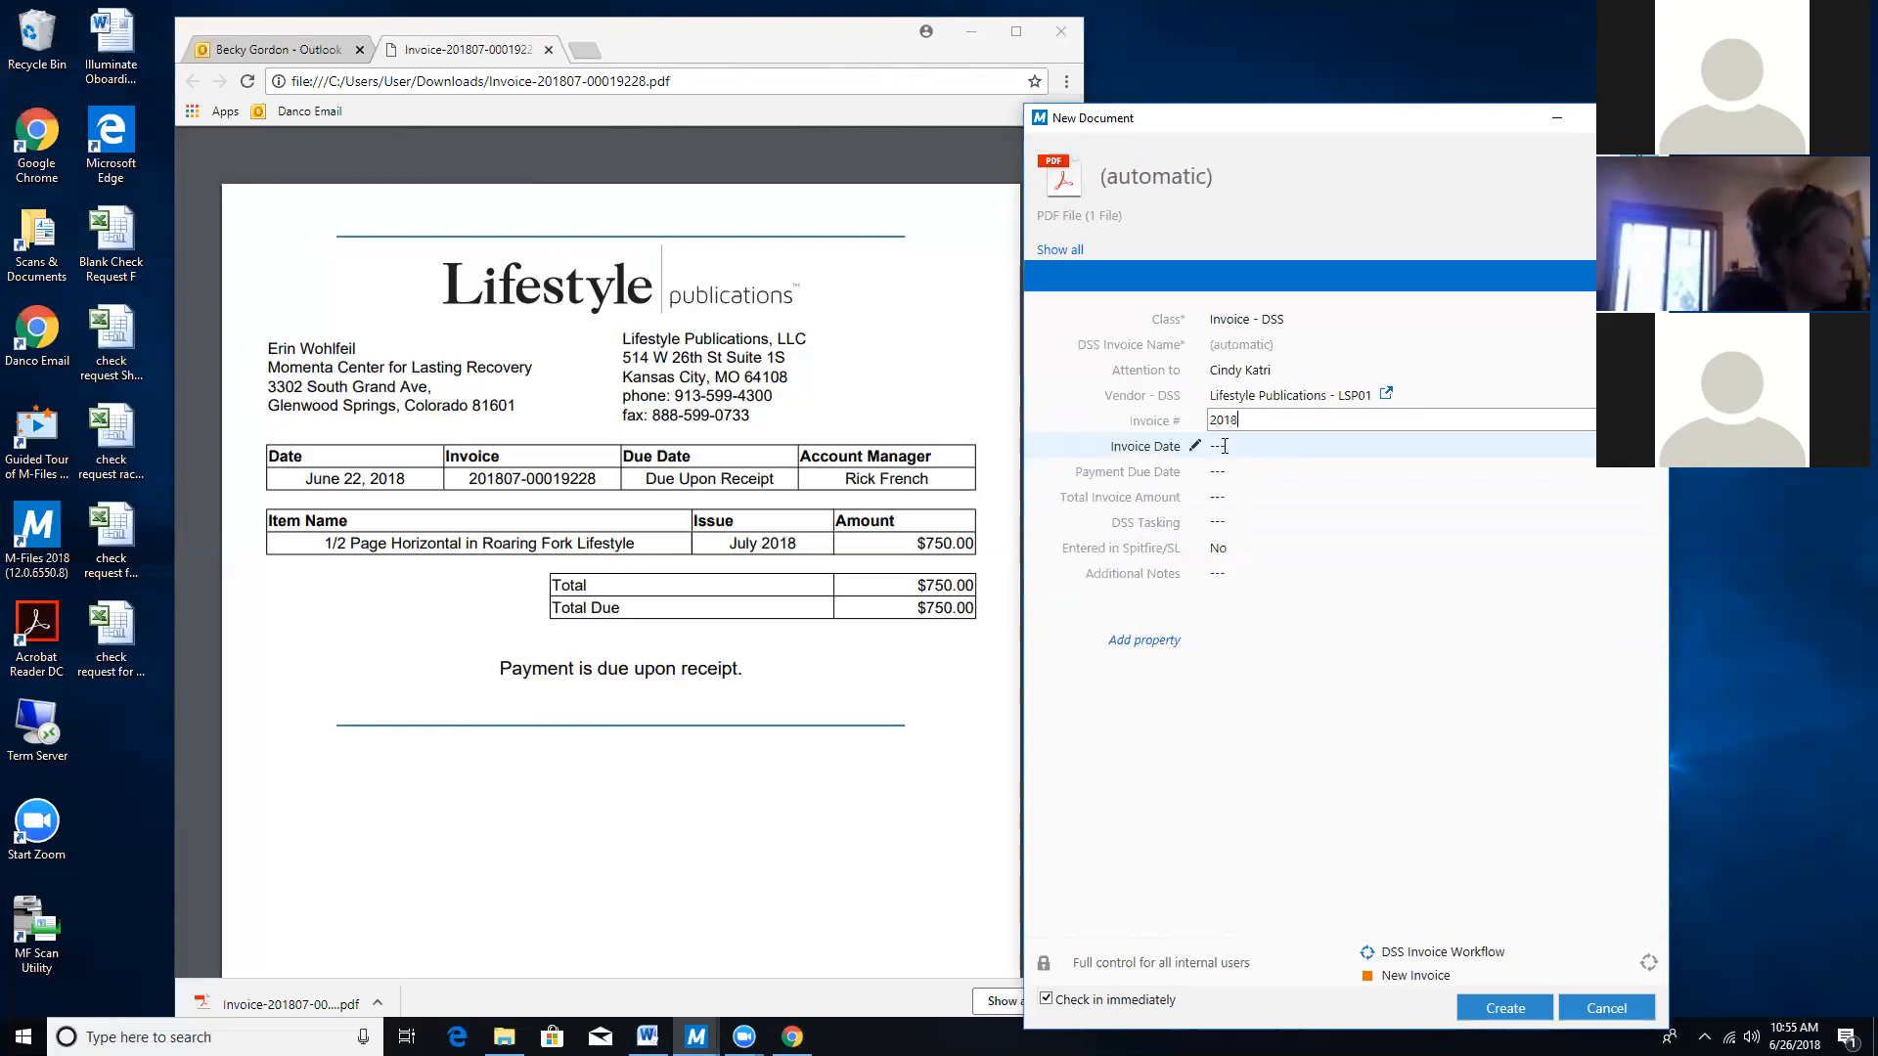
text(07-00019)
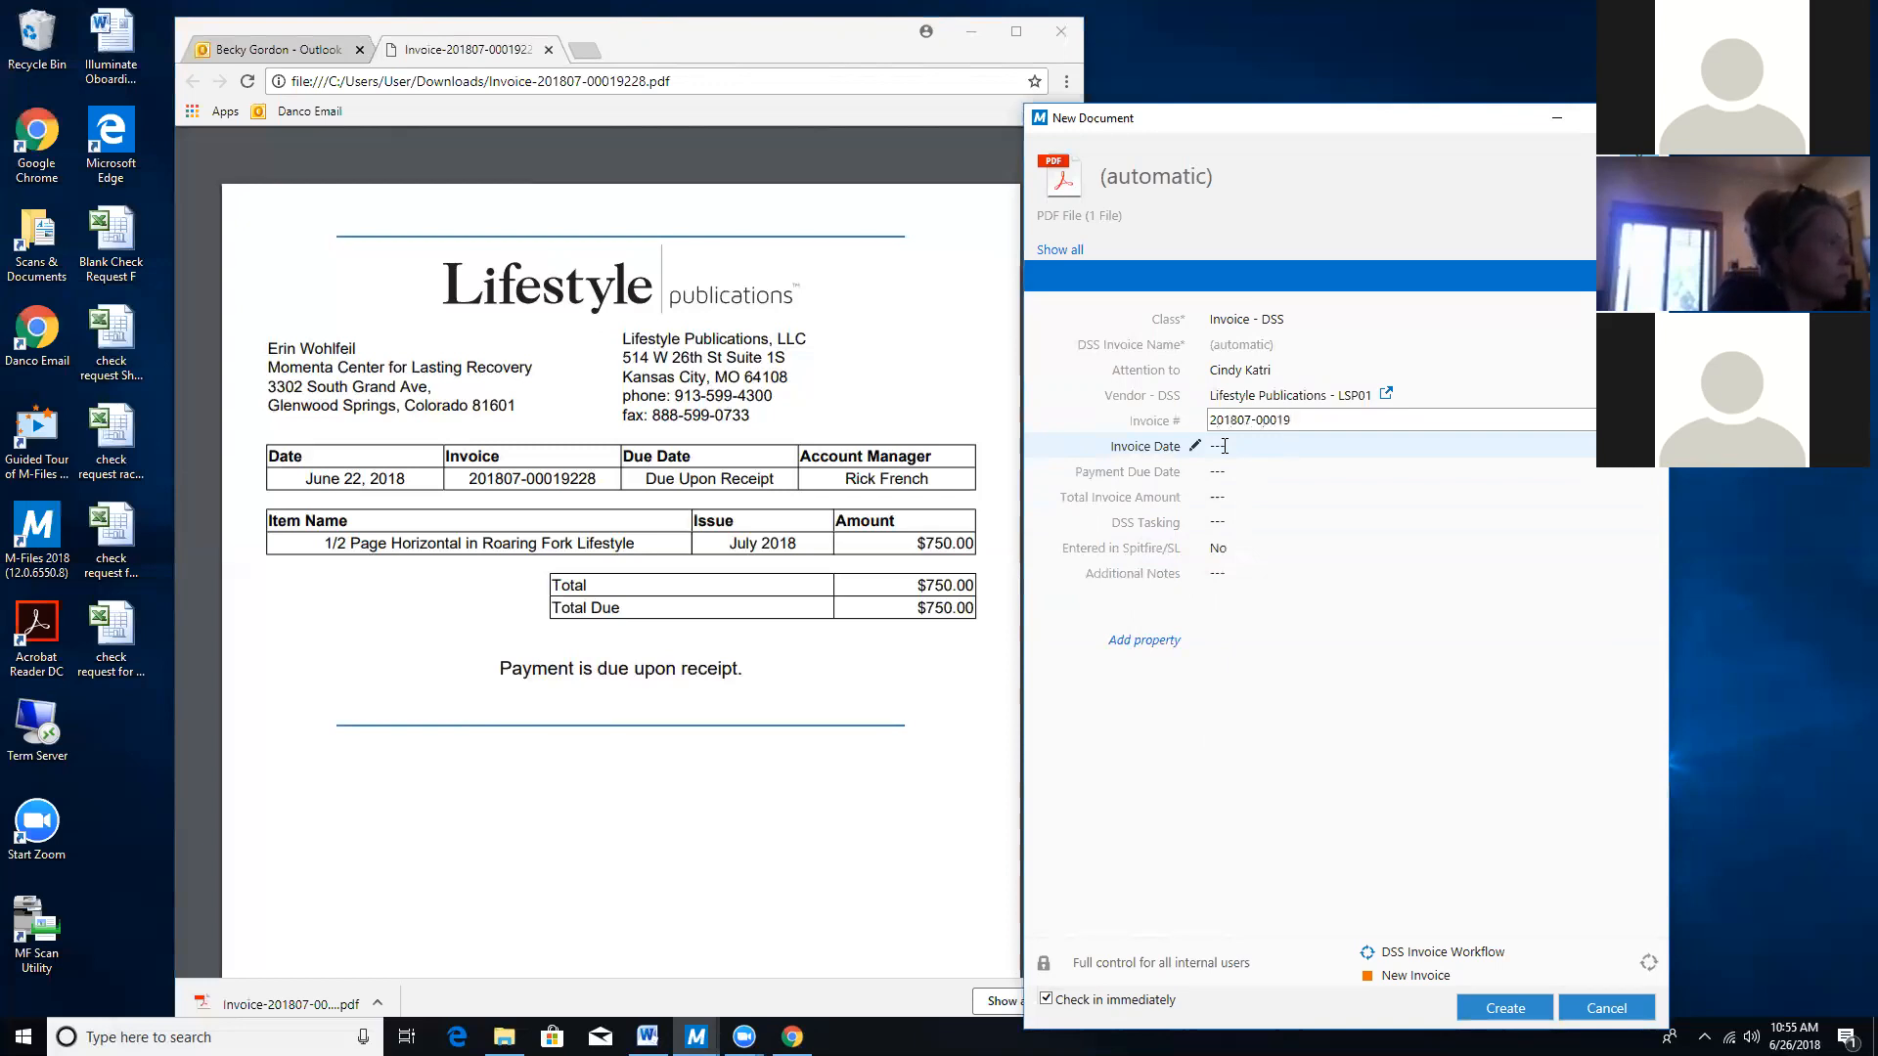
text(228)
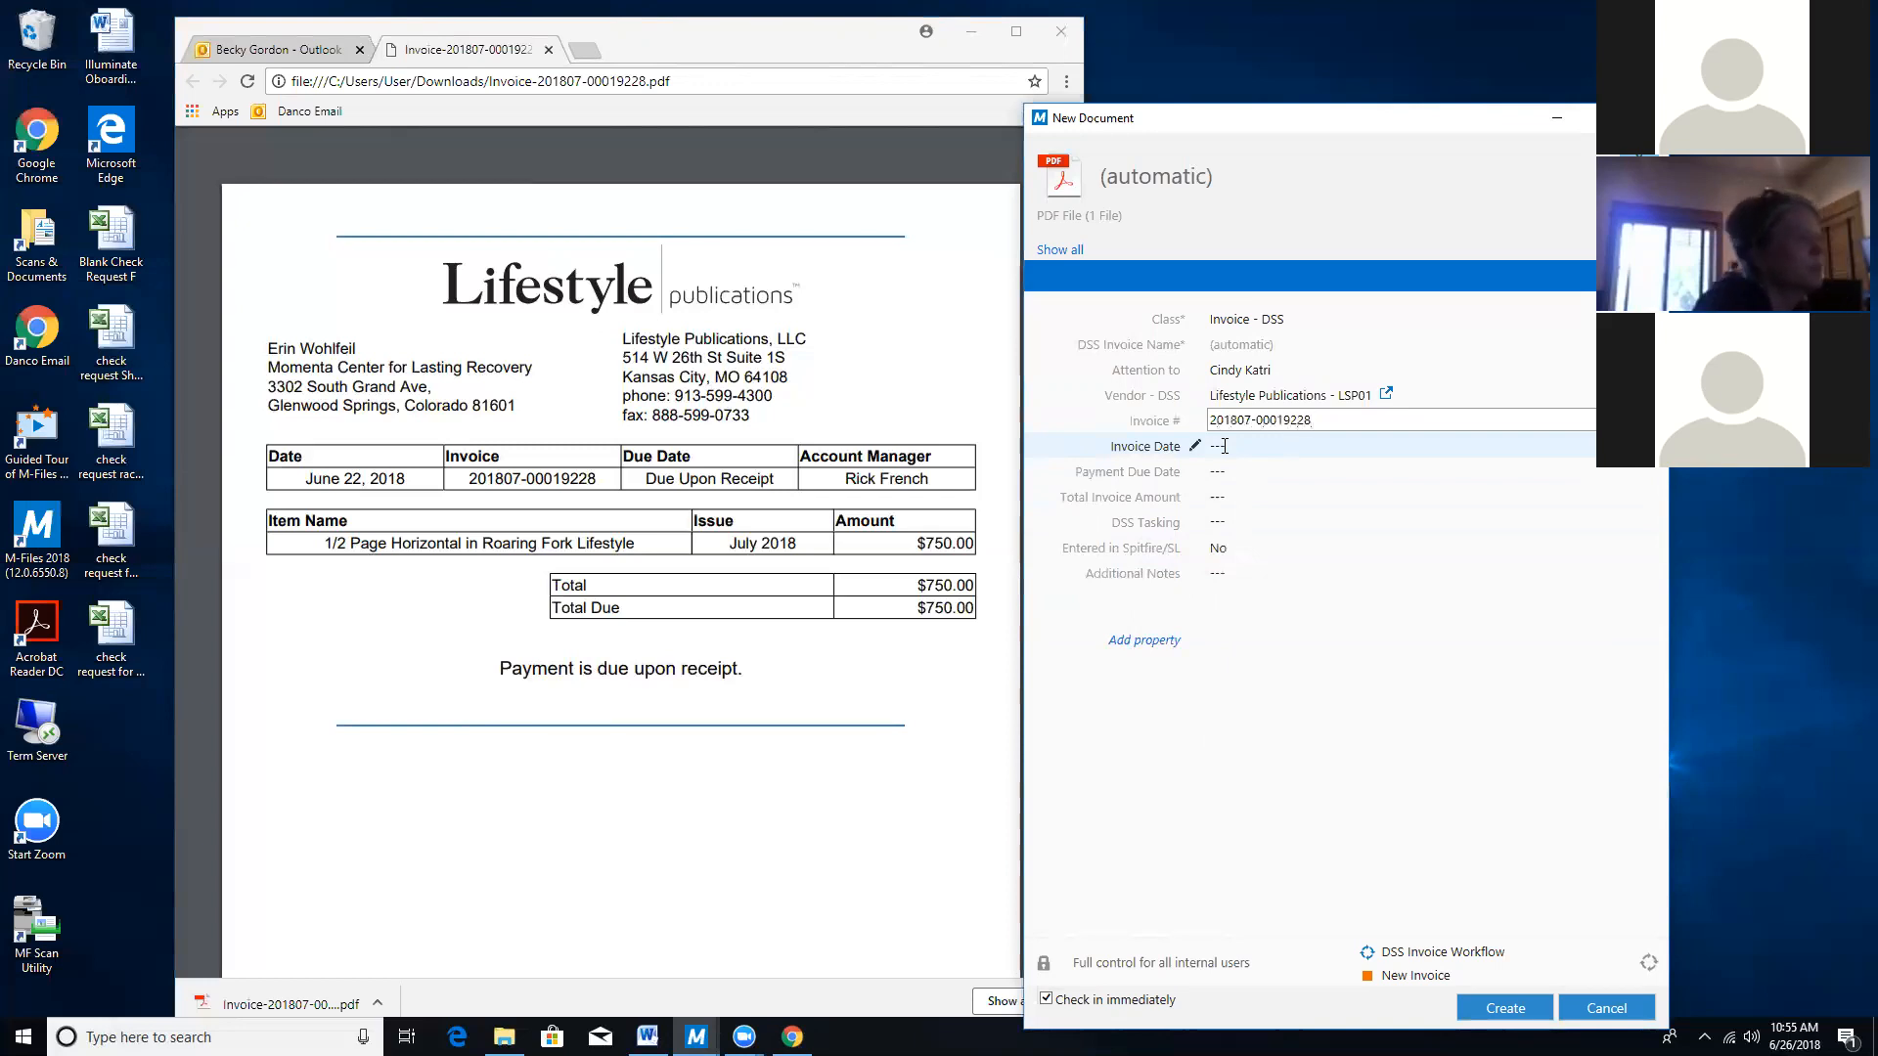
click(1228, 447)
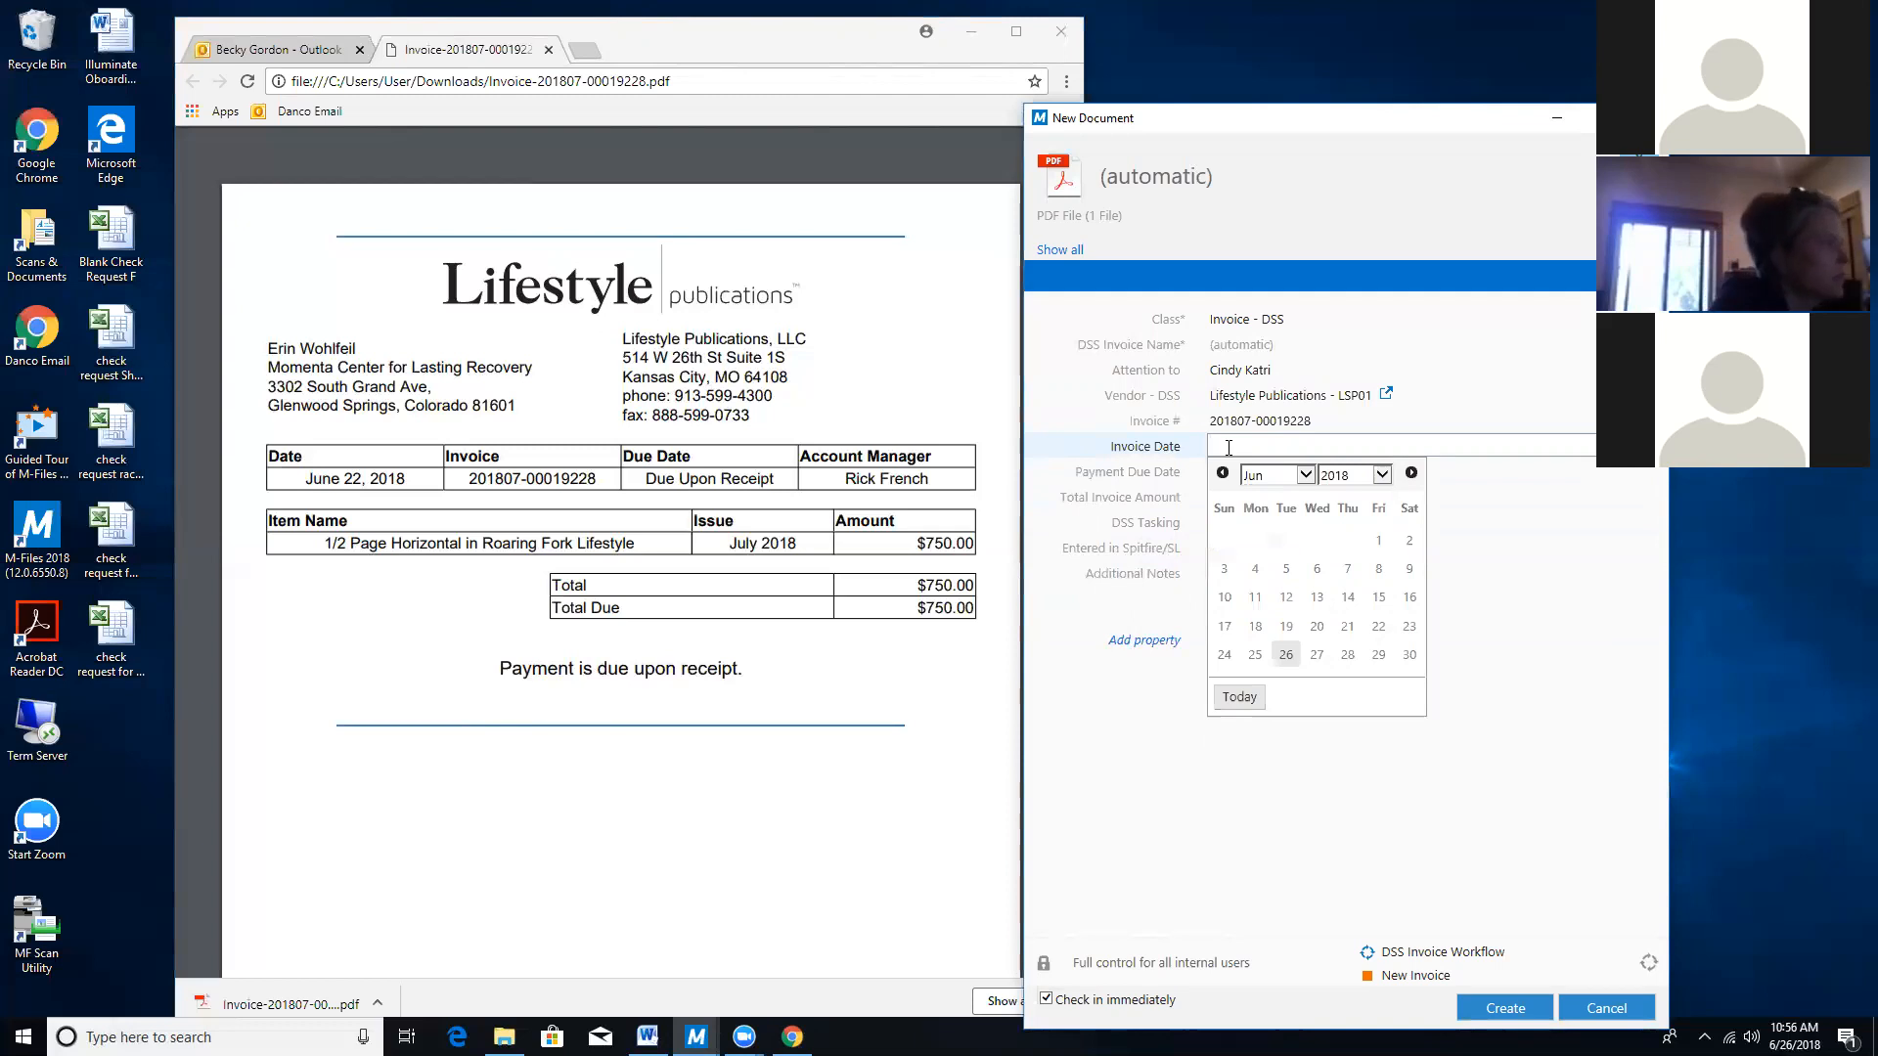
text(6/22/18)
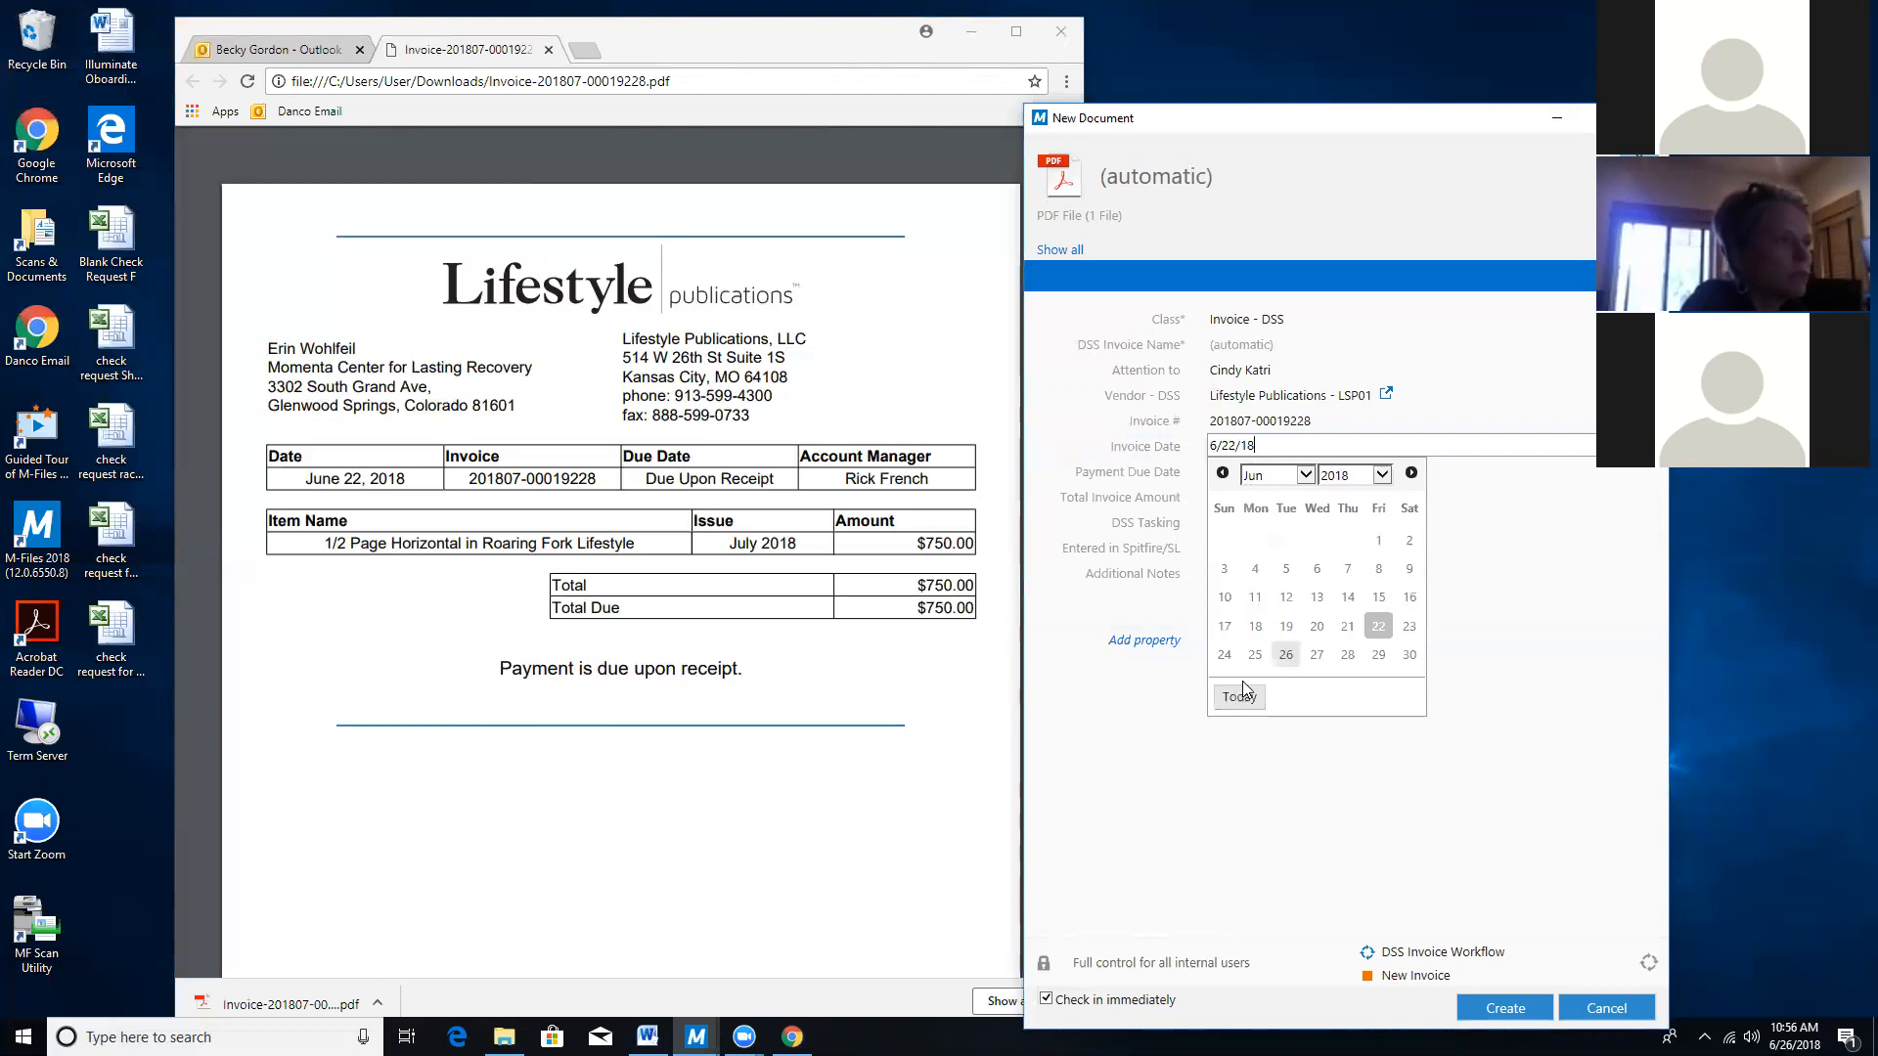
click(1379, 626)
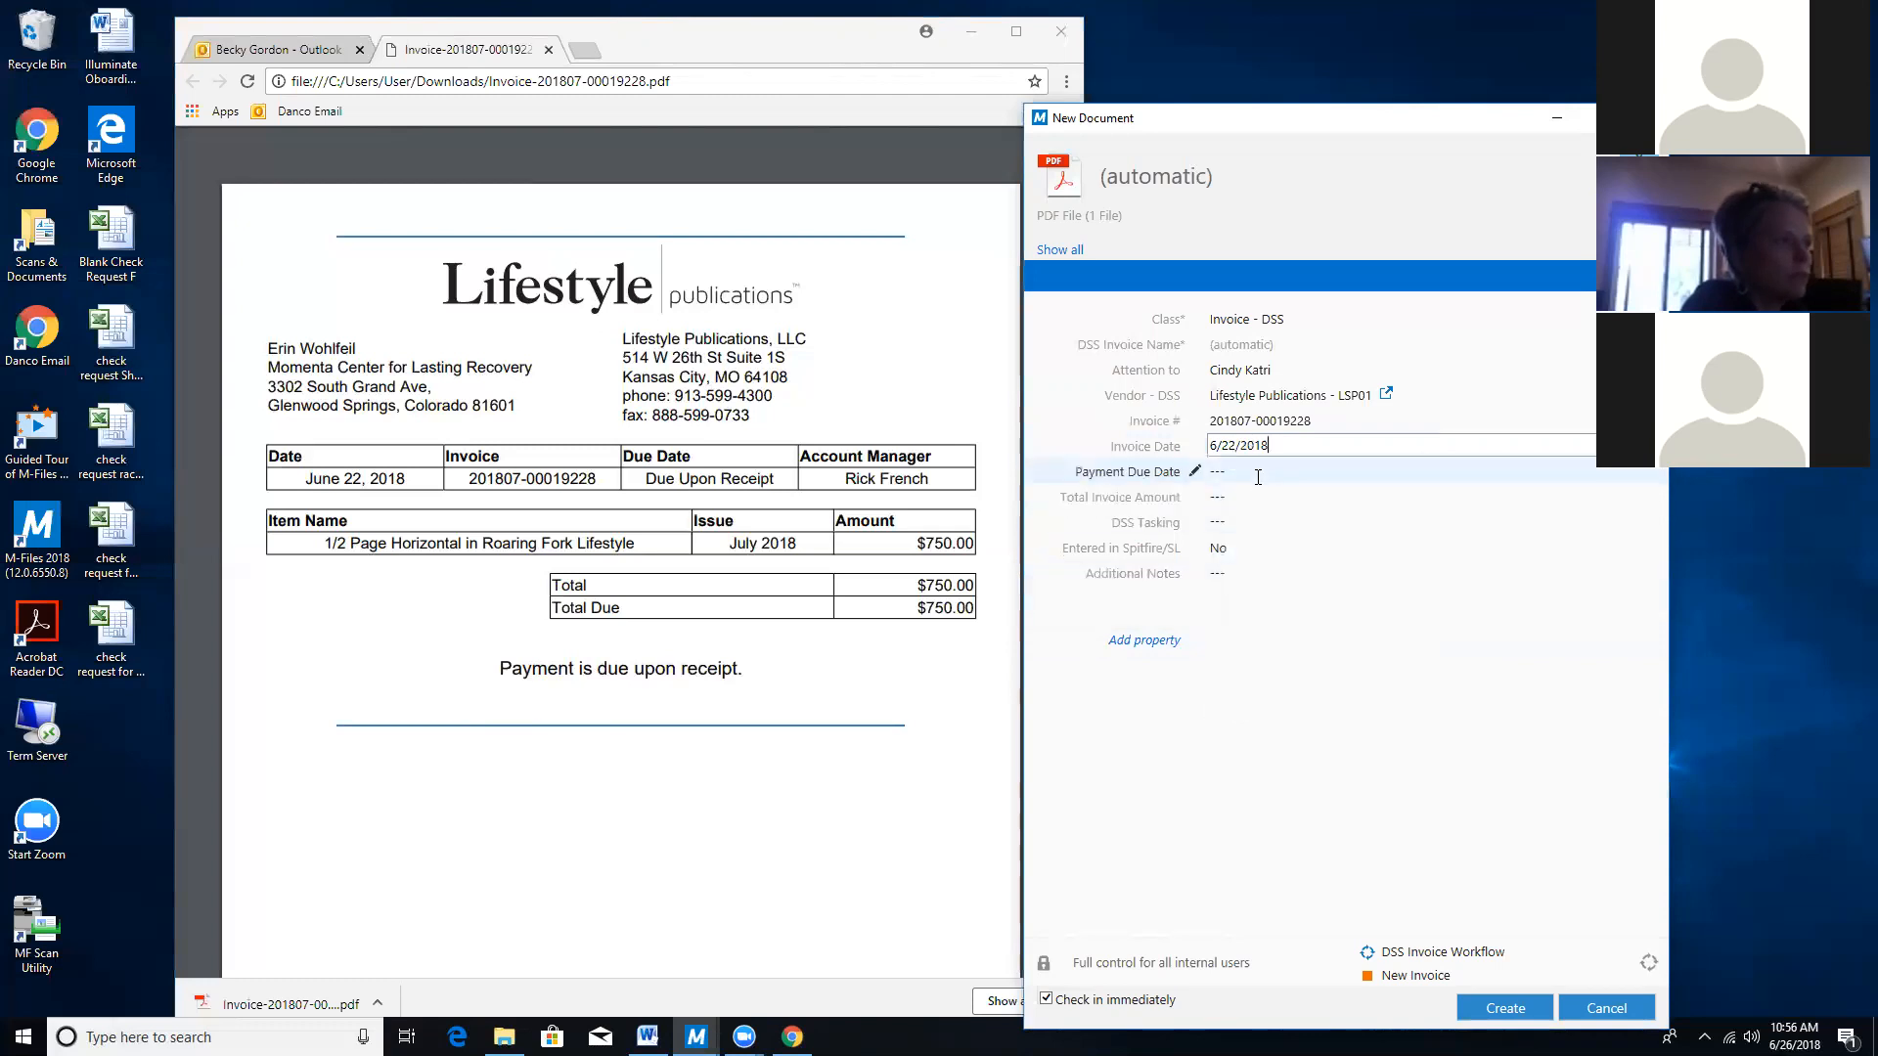
Pick July 22, 2018 in the Payment Due Date picker, one month after the invoice date.
click(1258, 475)
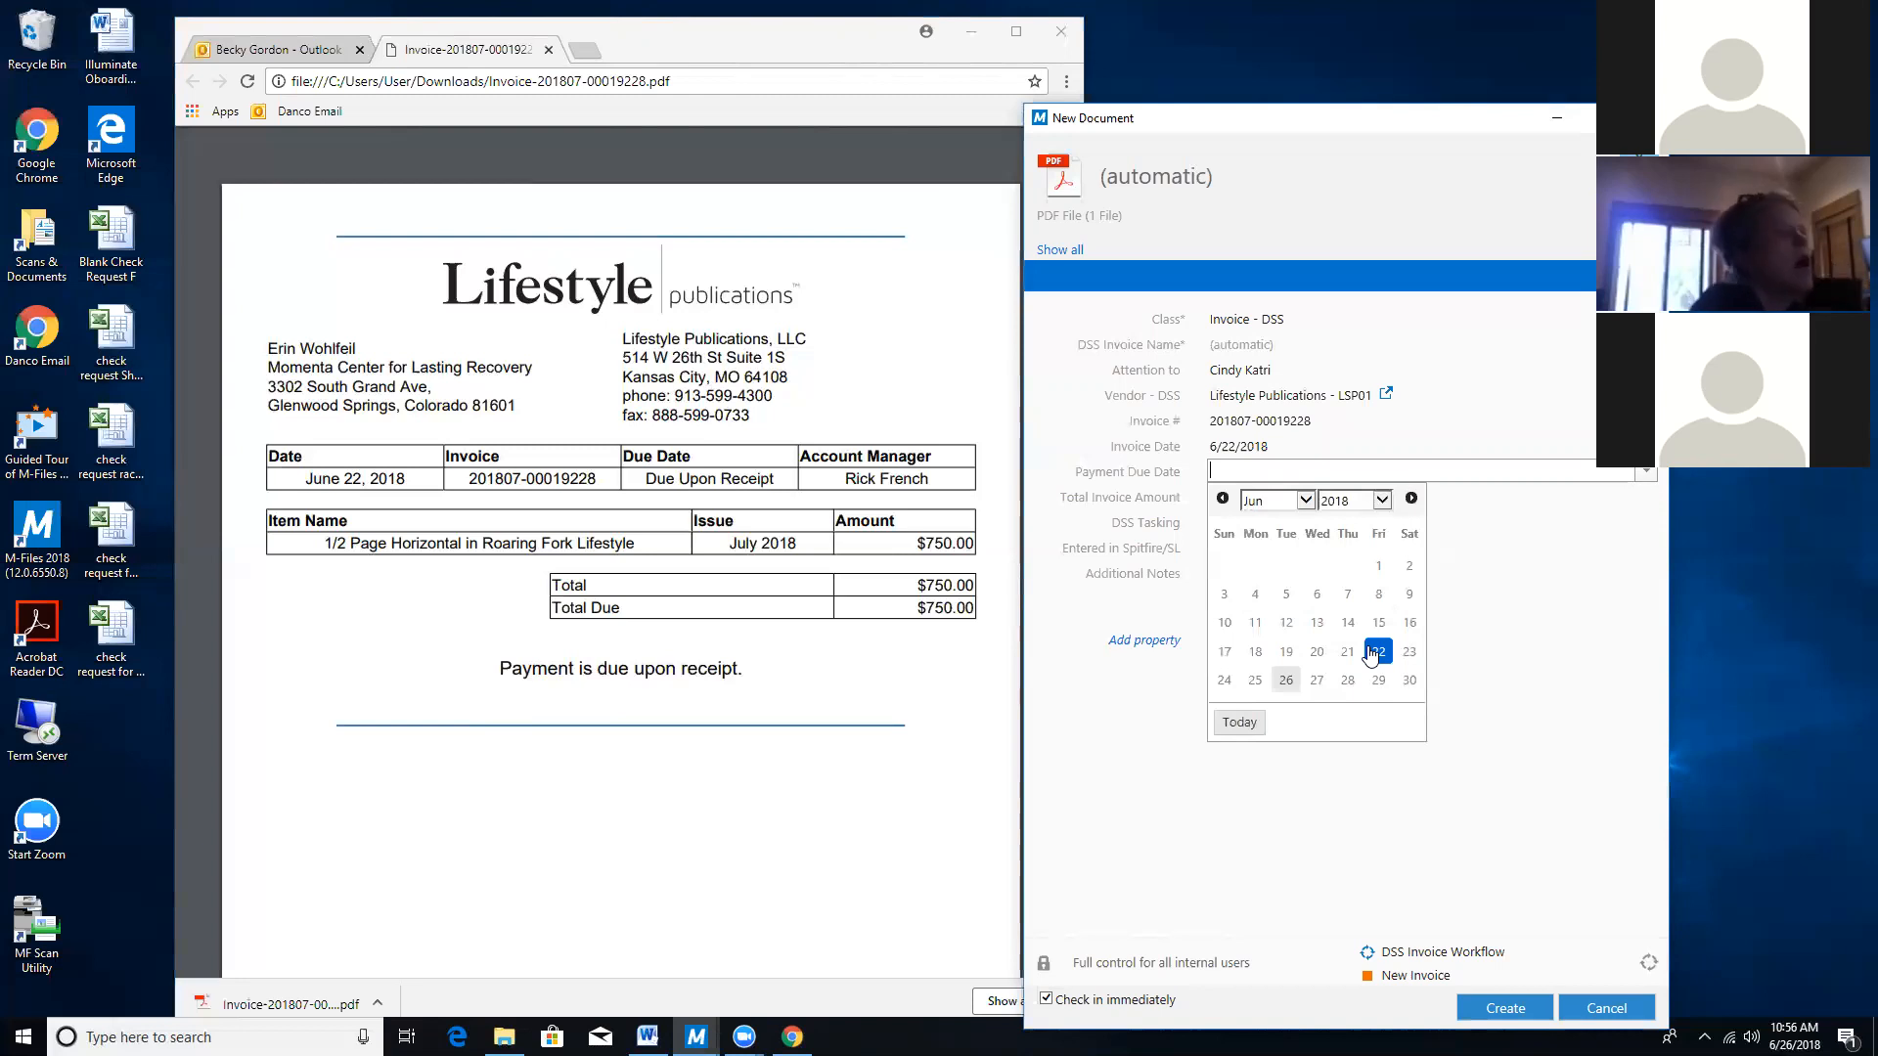
click(1307, 631)
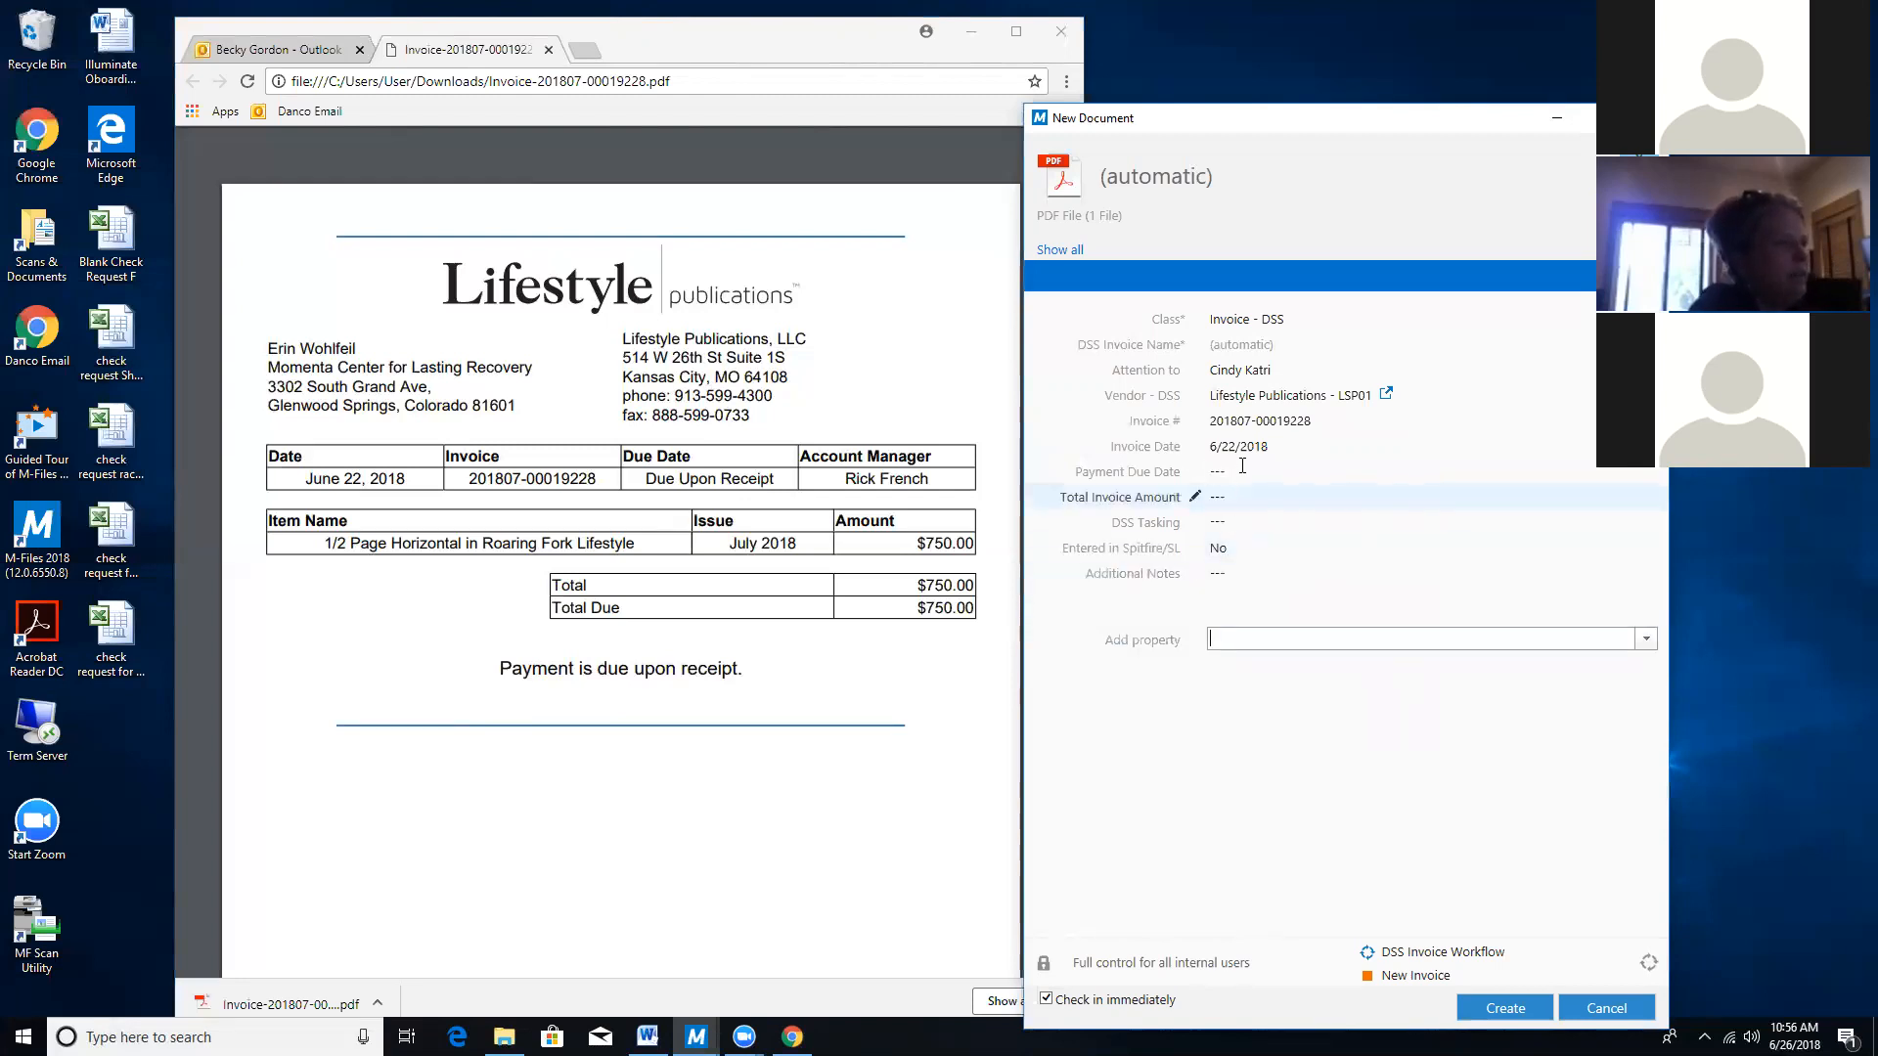
click(1377, 470)
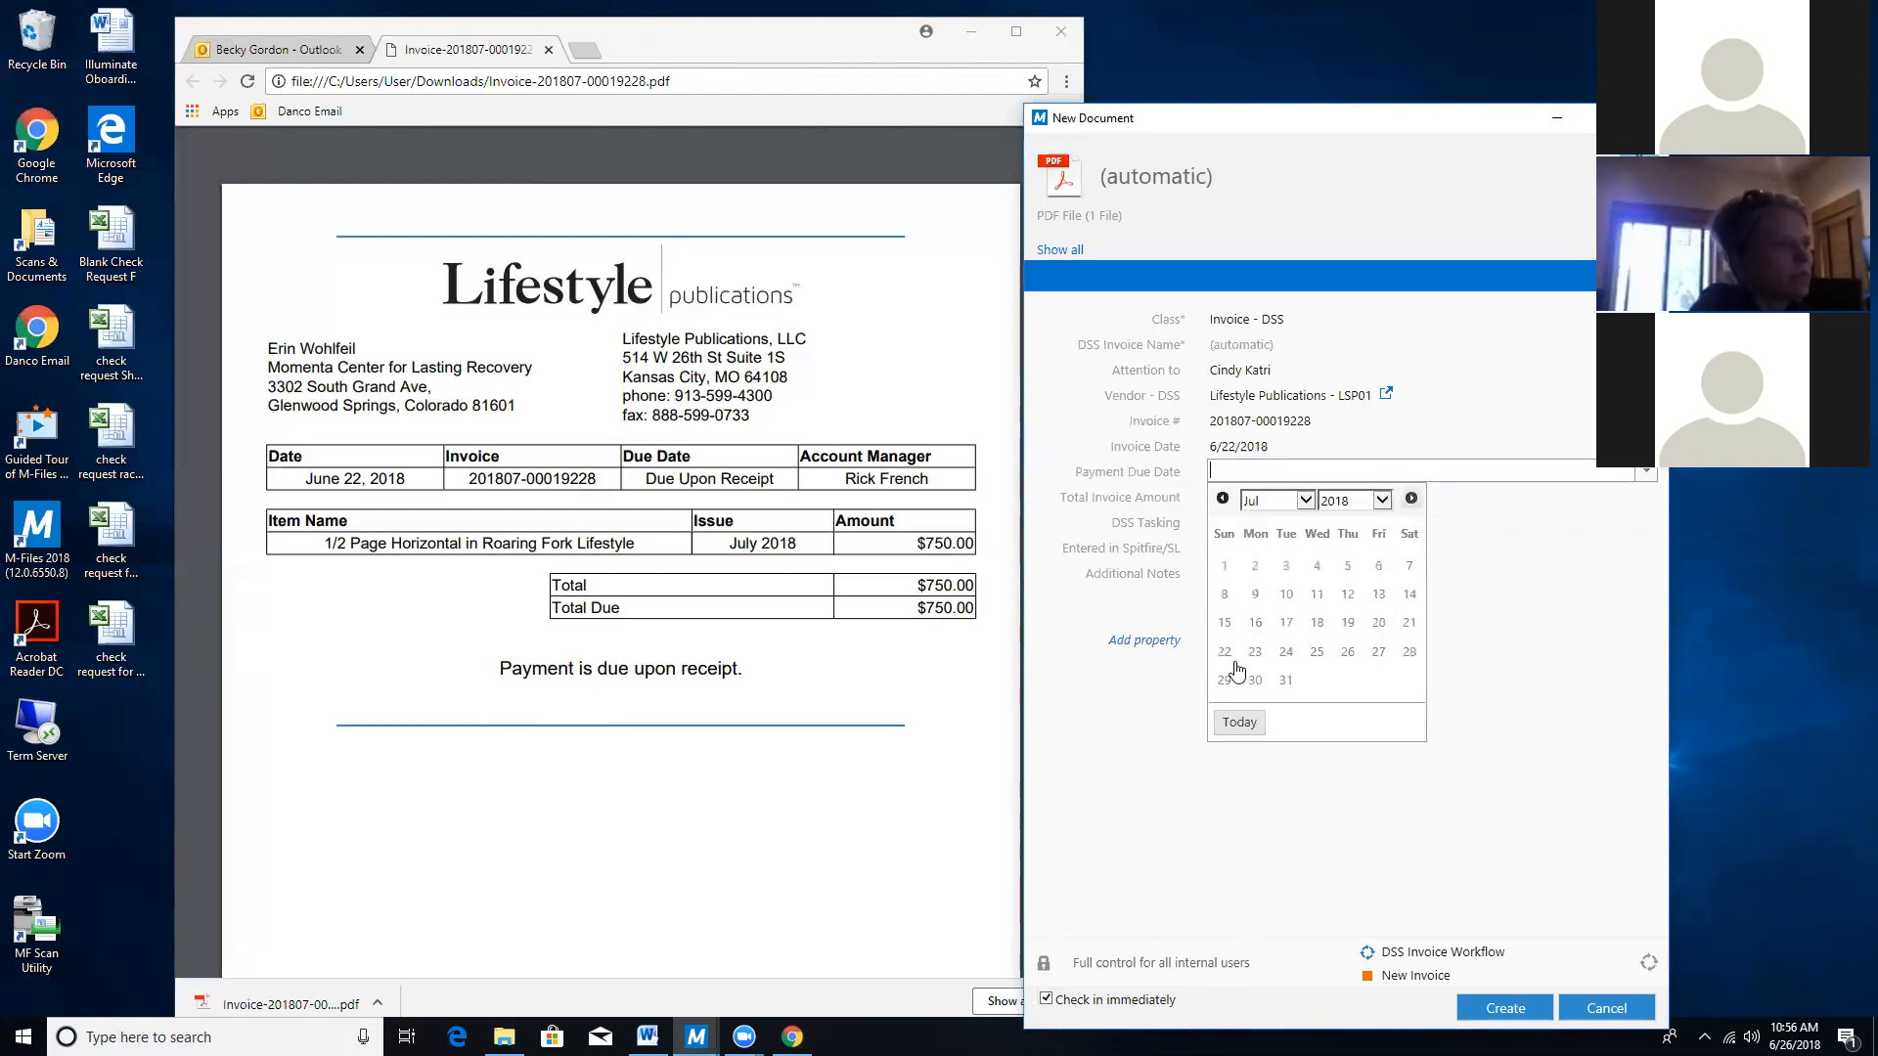
click(1224, 652)
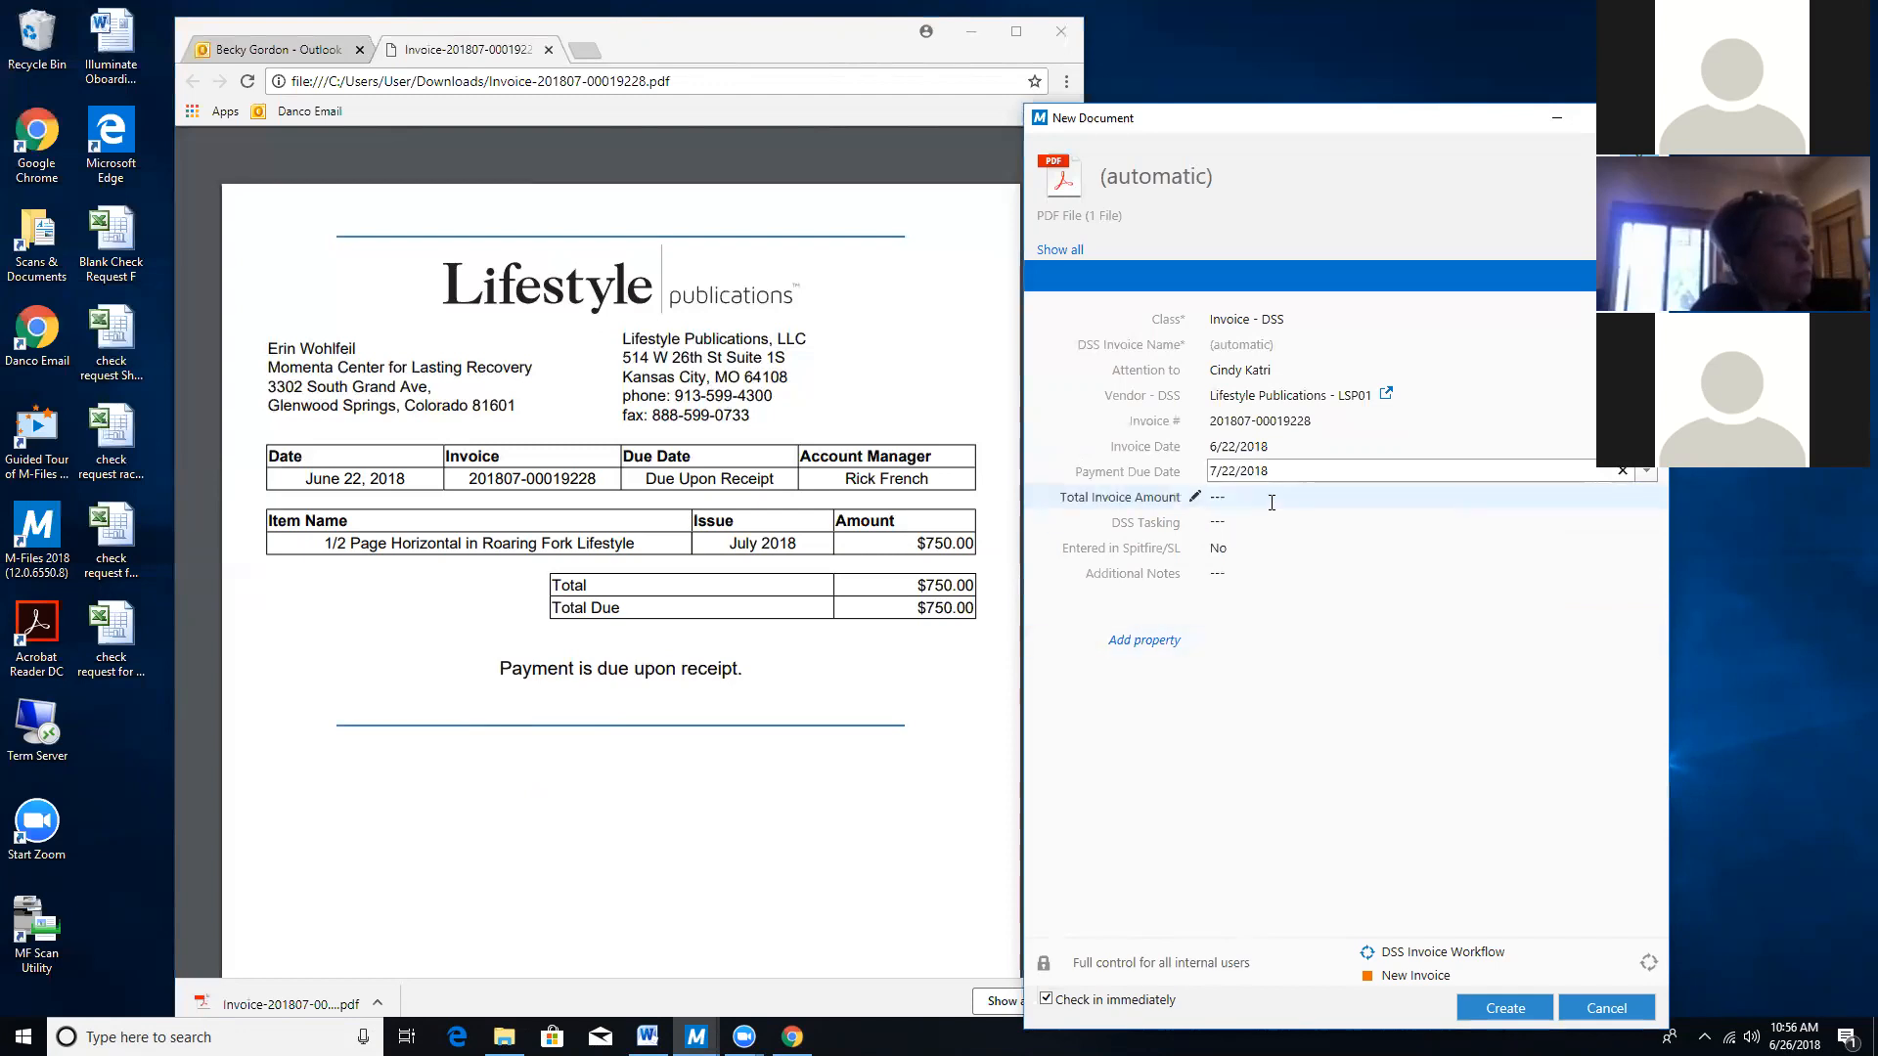
Enter $750.00 in the Total Invoice Amount field and commit it.
click(1271, 502)
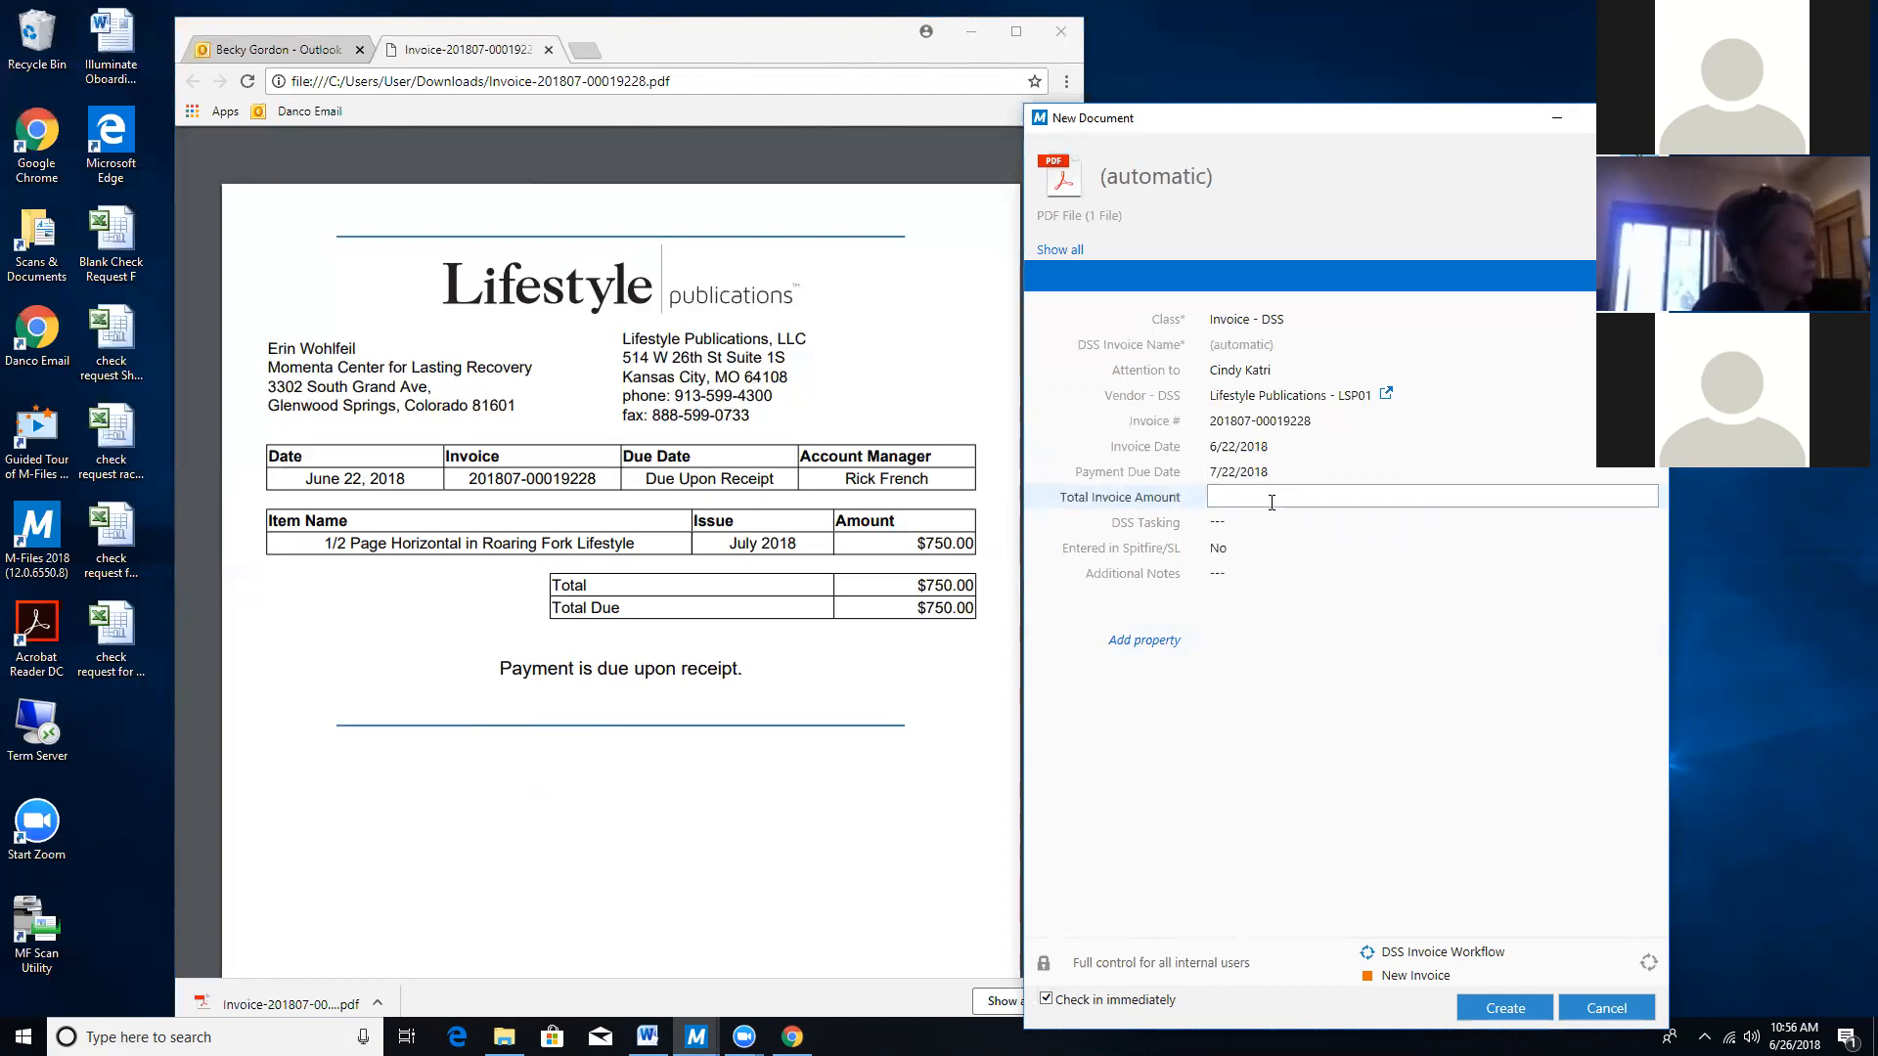
text($)
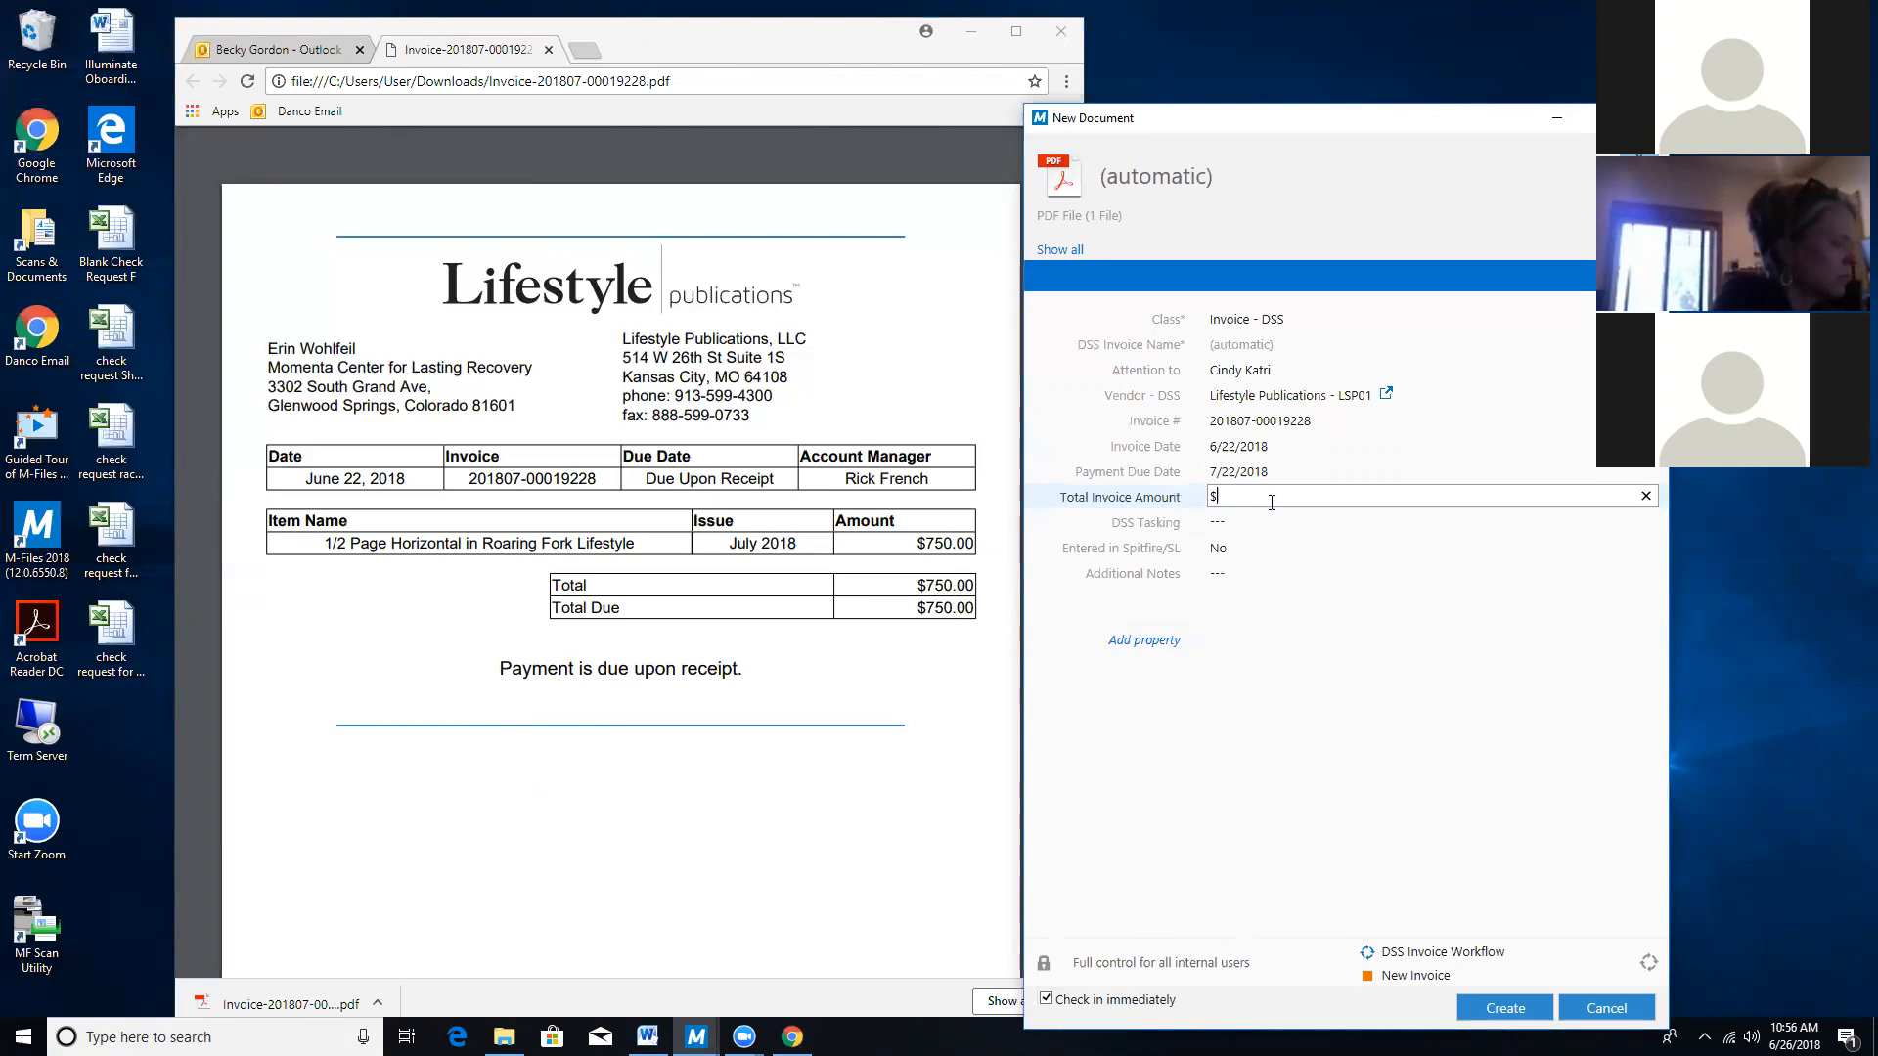
text(750.00)
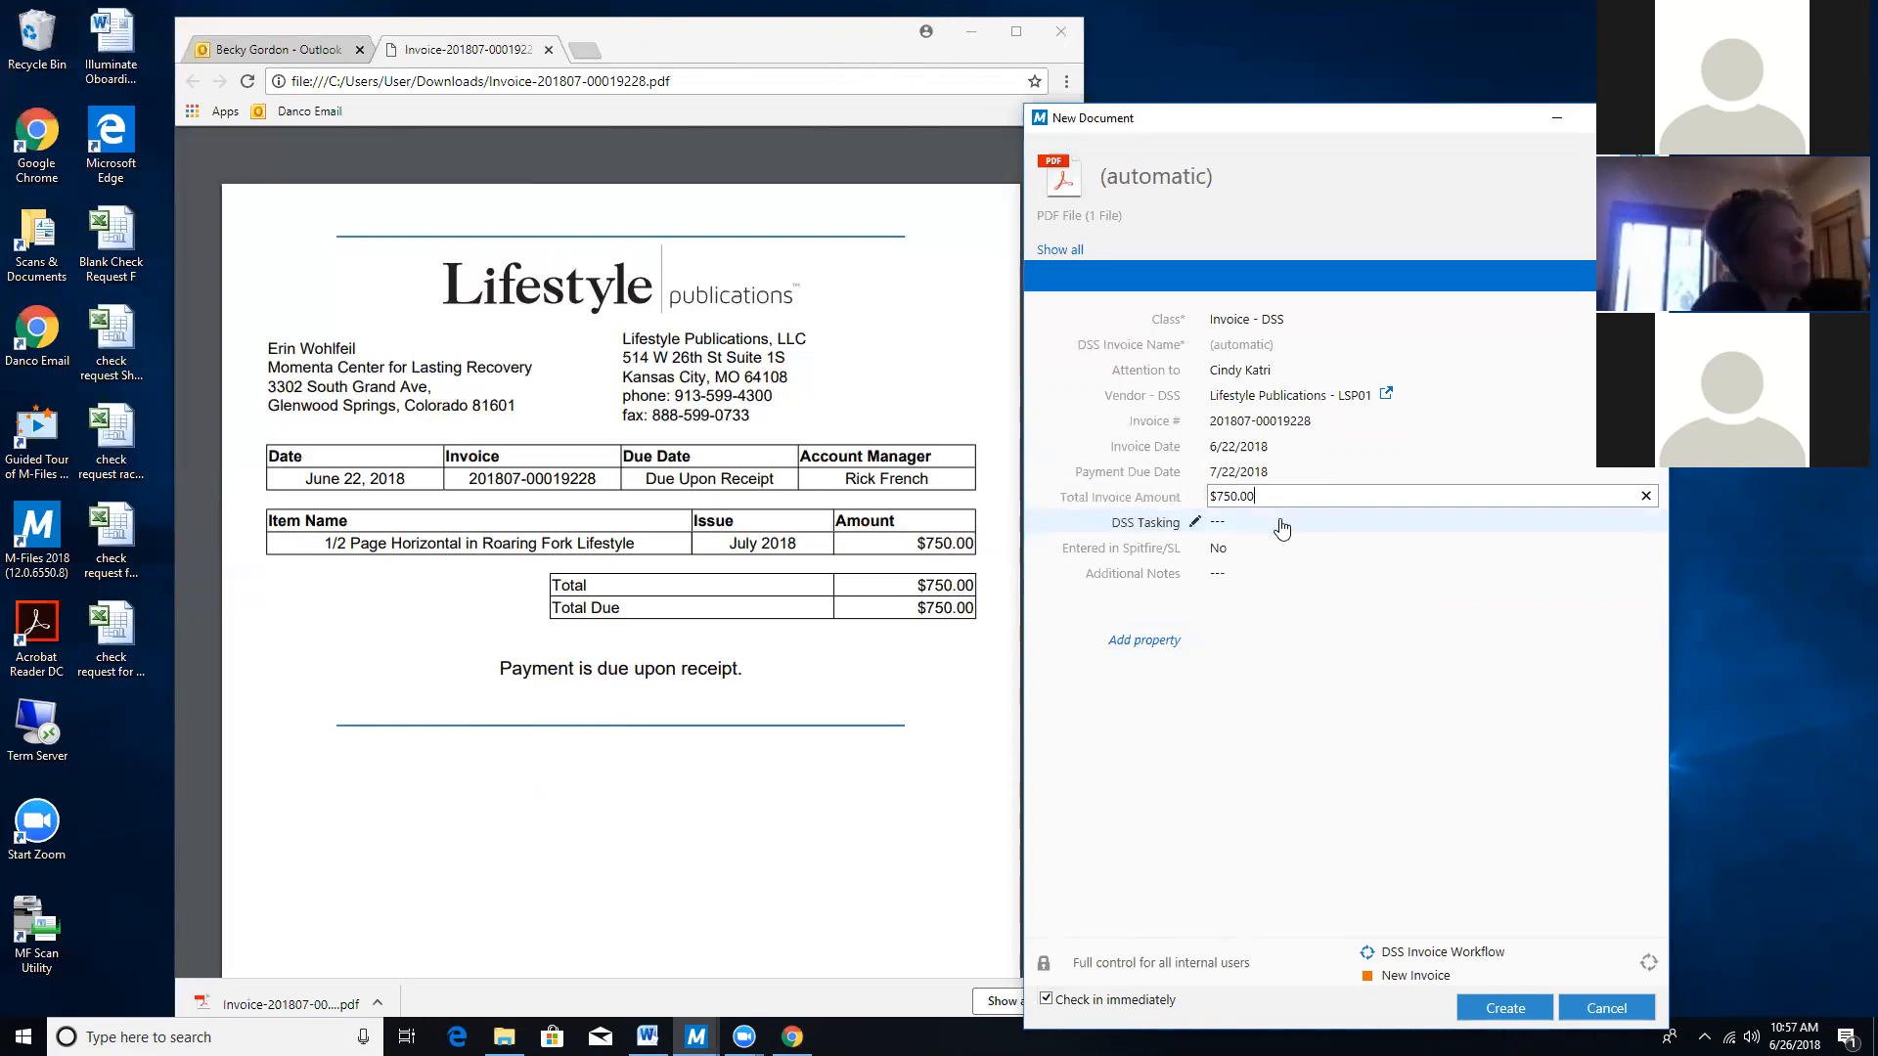
click(1281, 520)
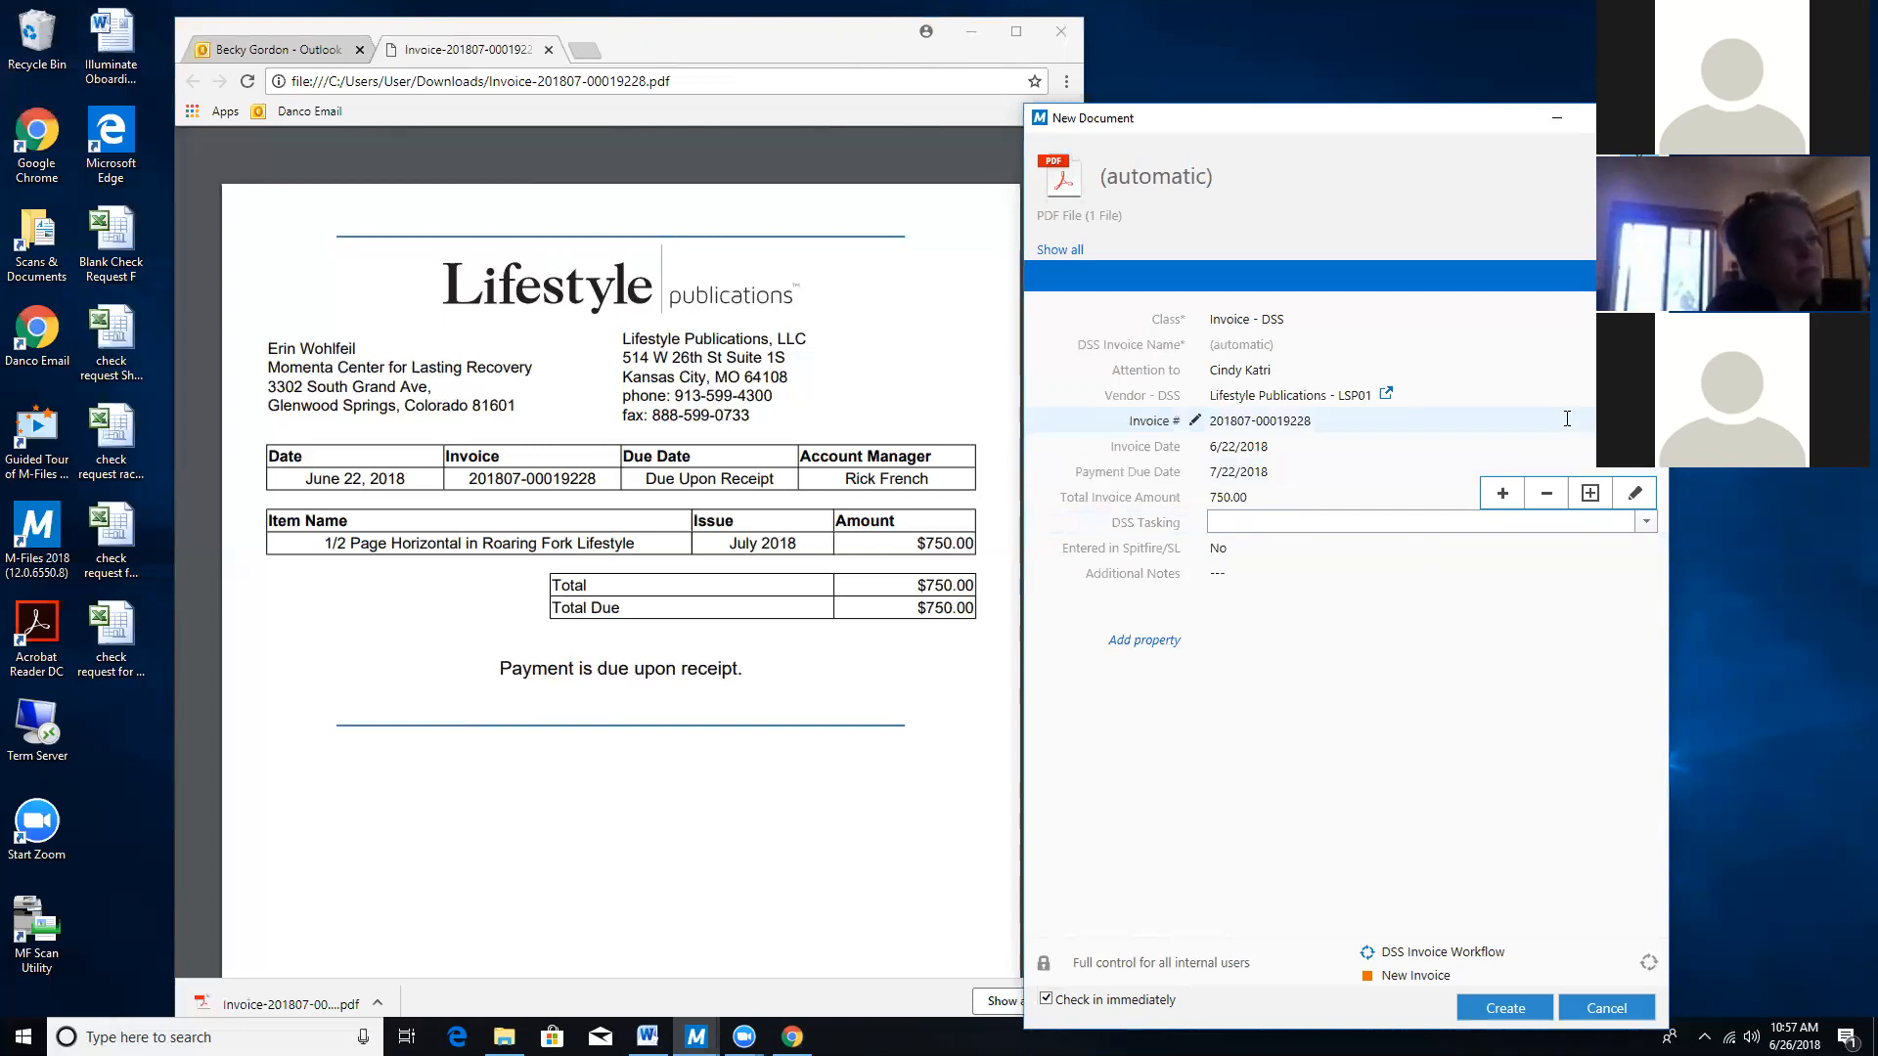
Add a new DSS line item with expense account 68000 - Marketing, found by typing 680.
click(1590, 493)
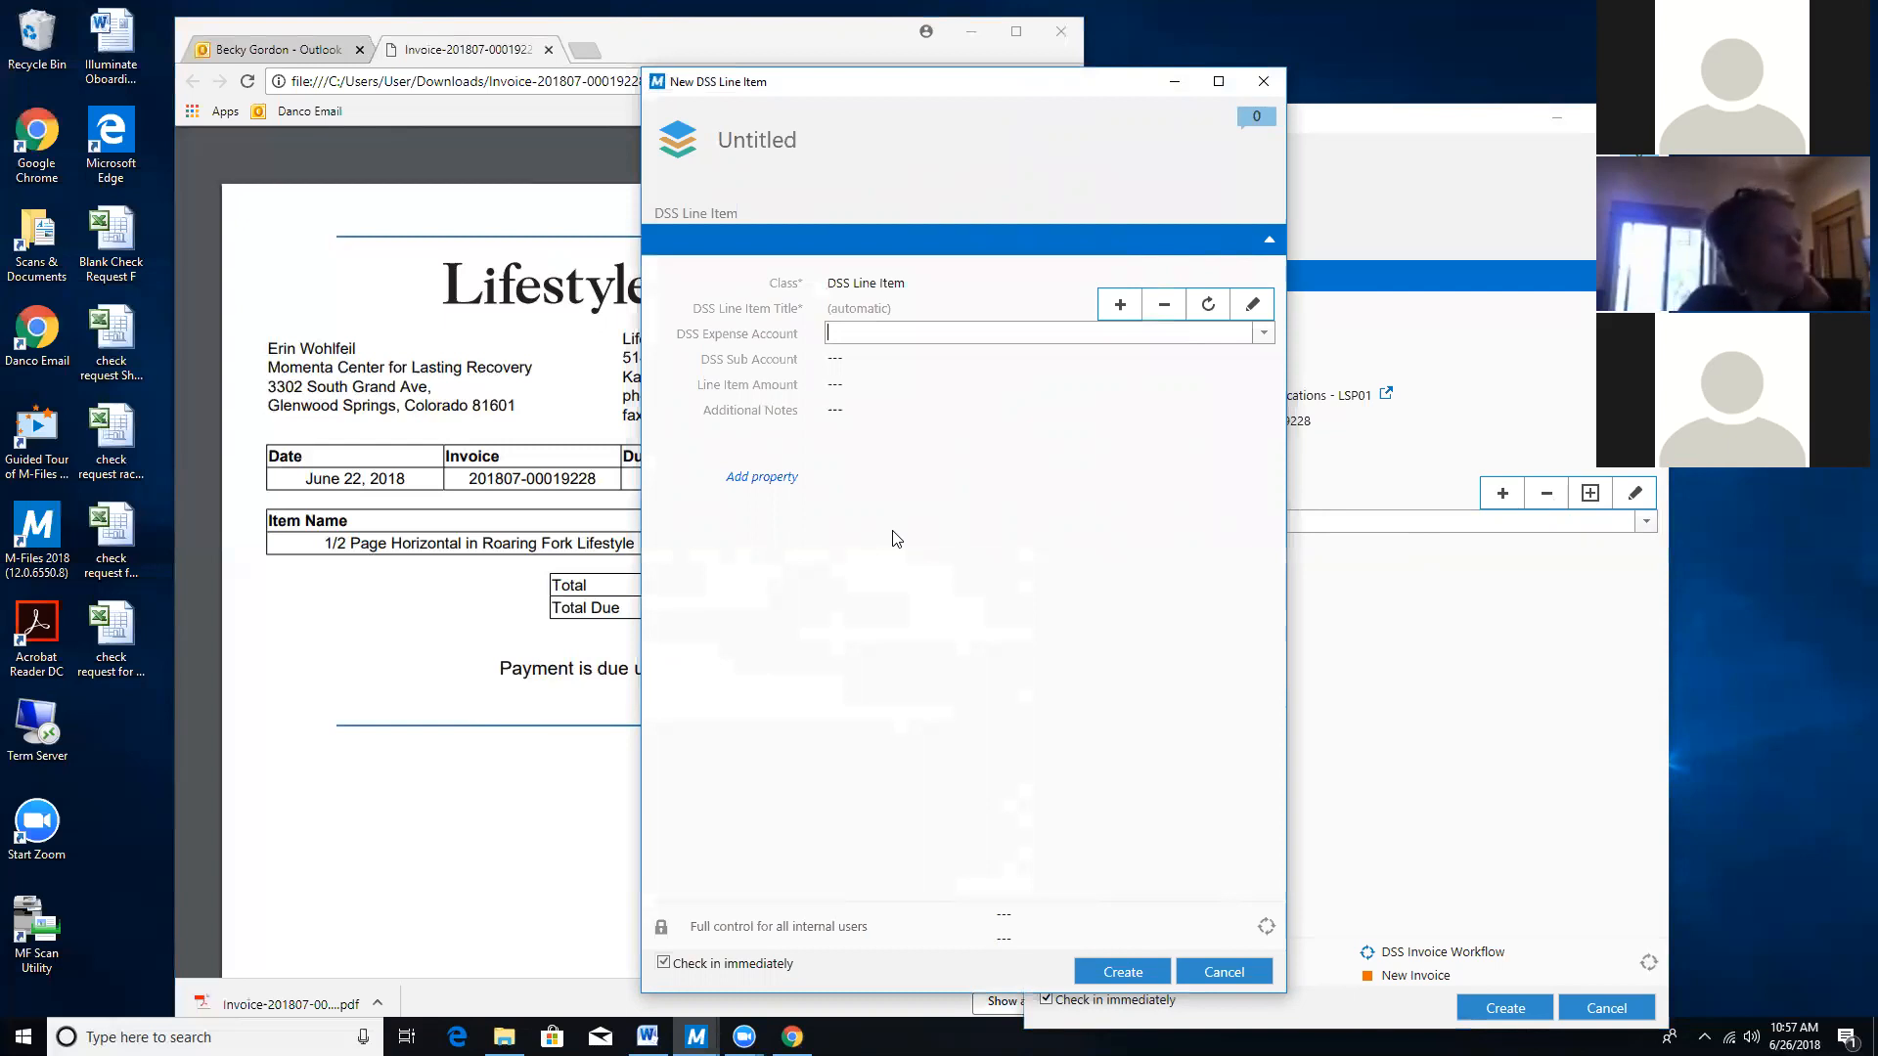
text(680)
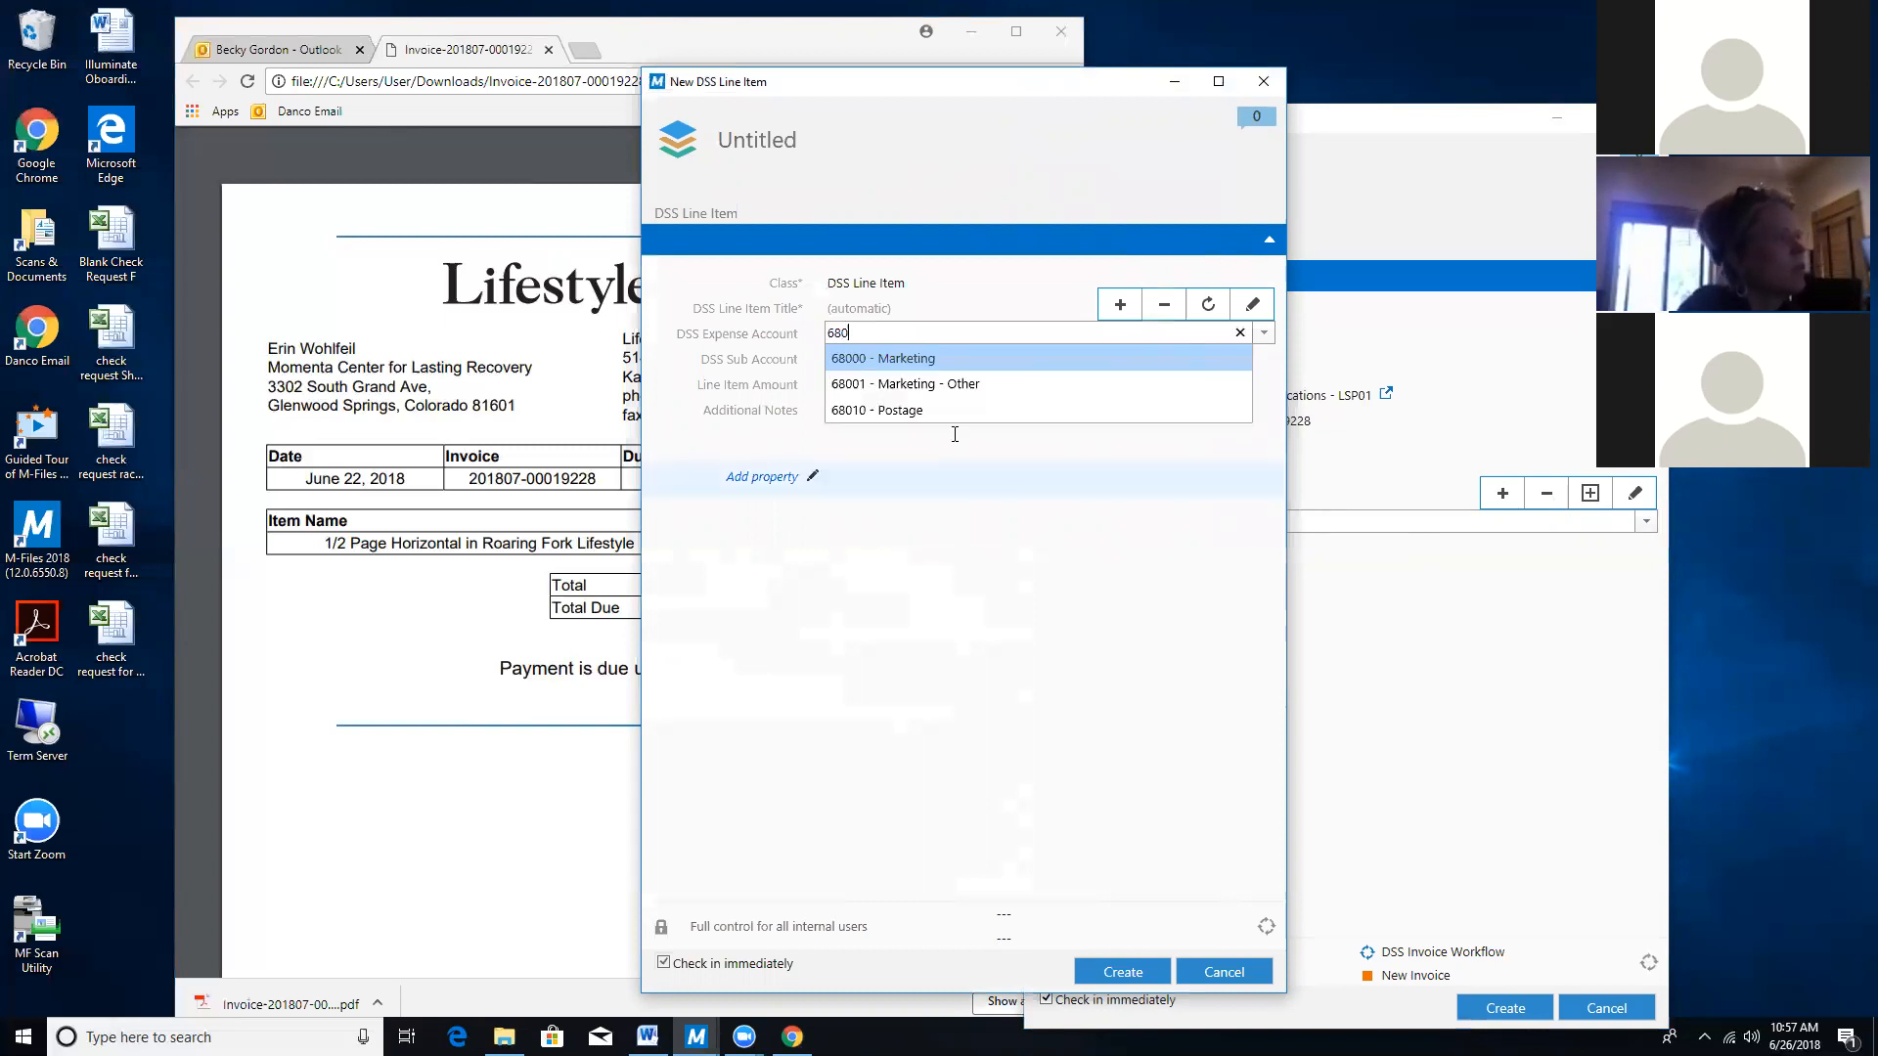
click(953, 357)
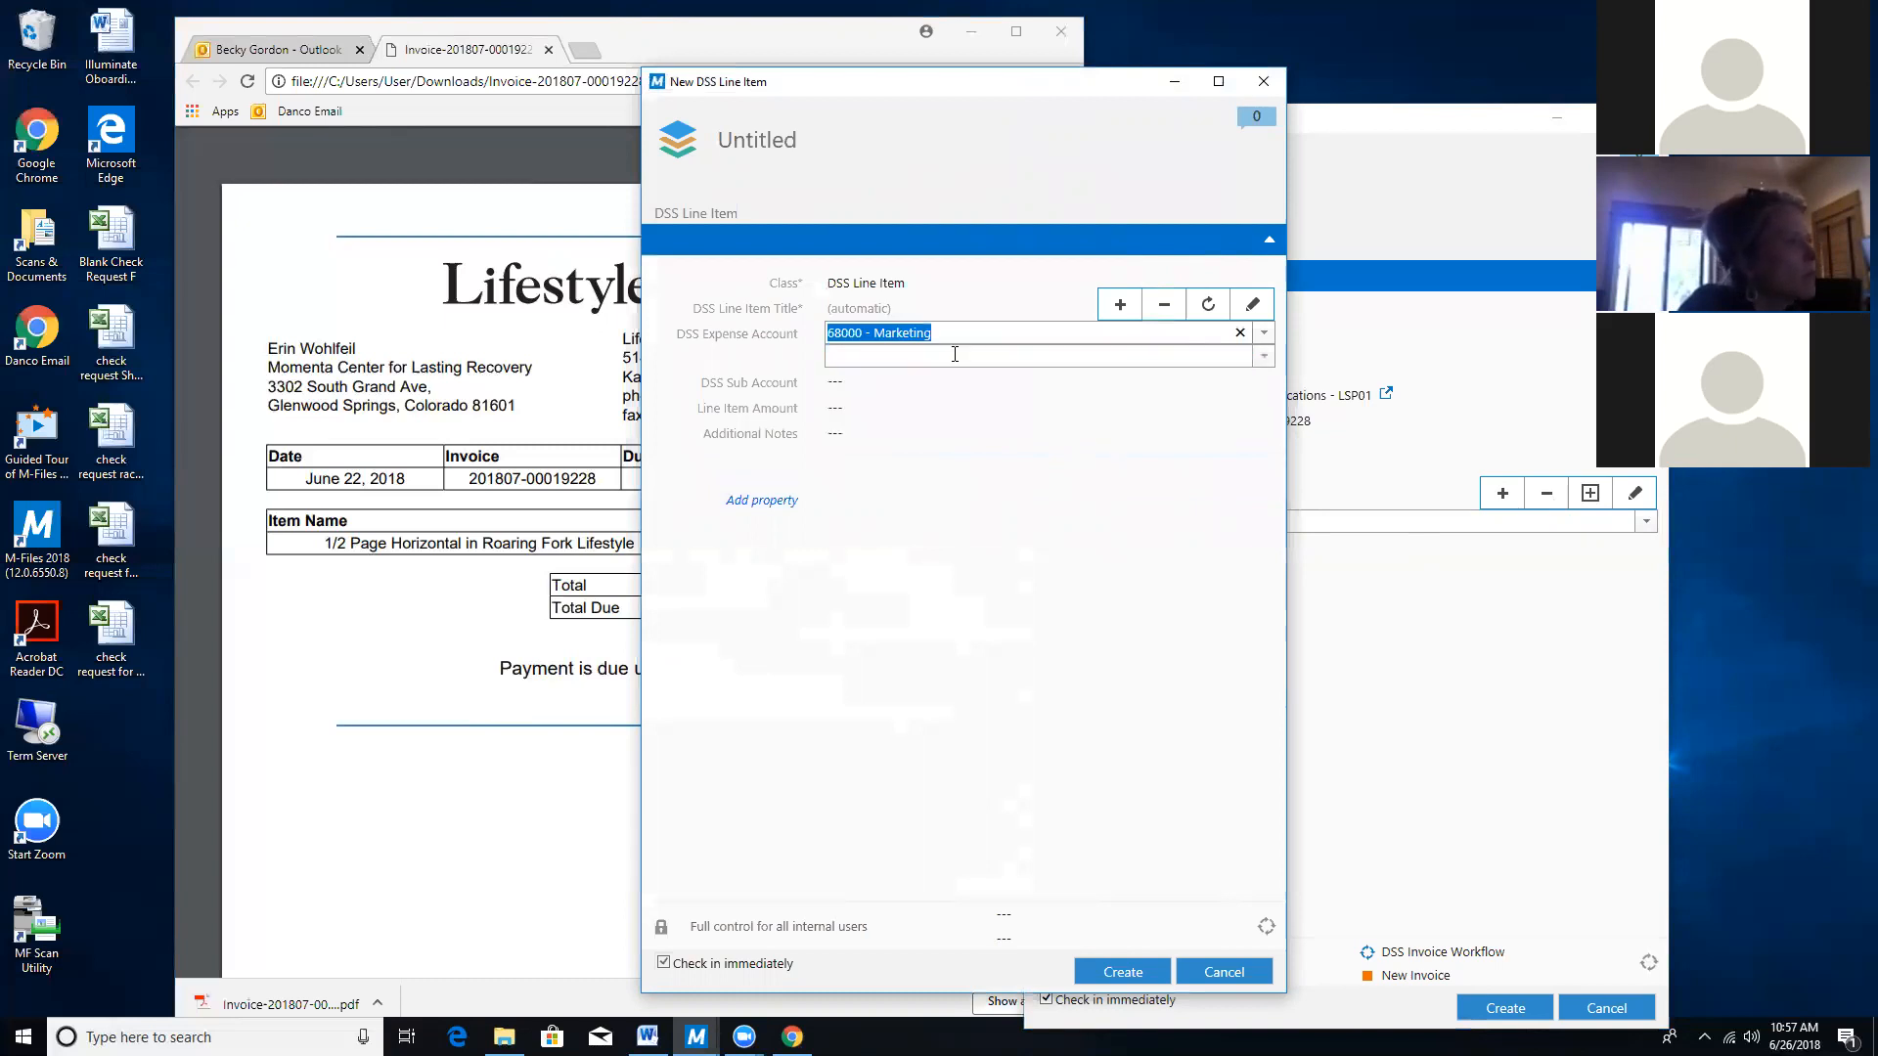
click(896, 385)
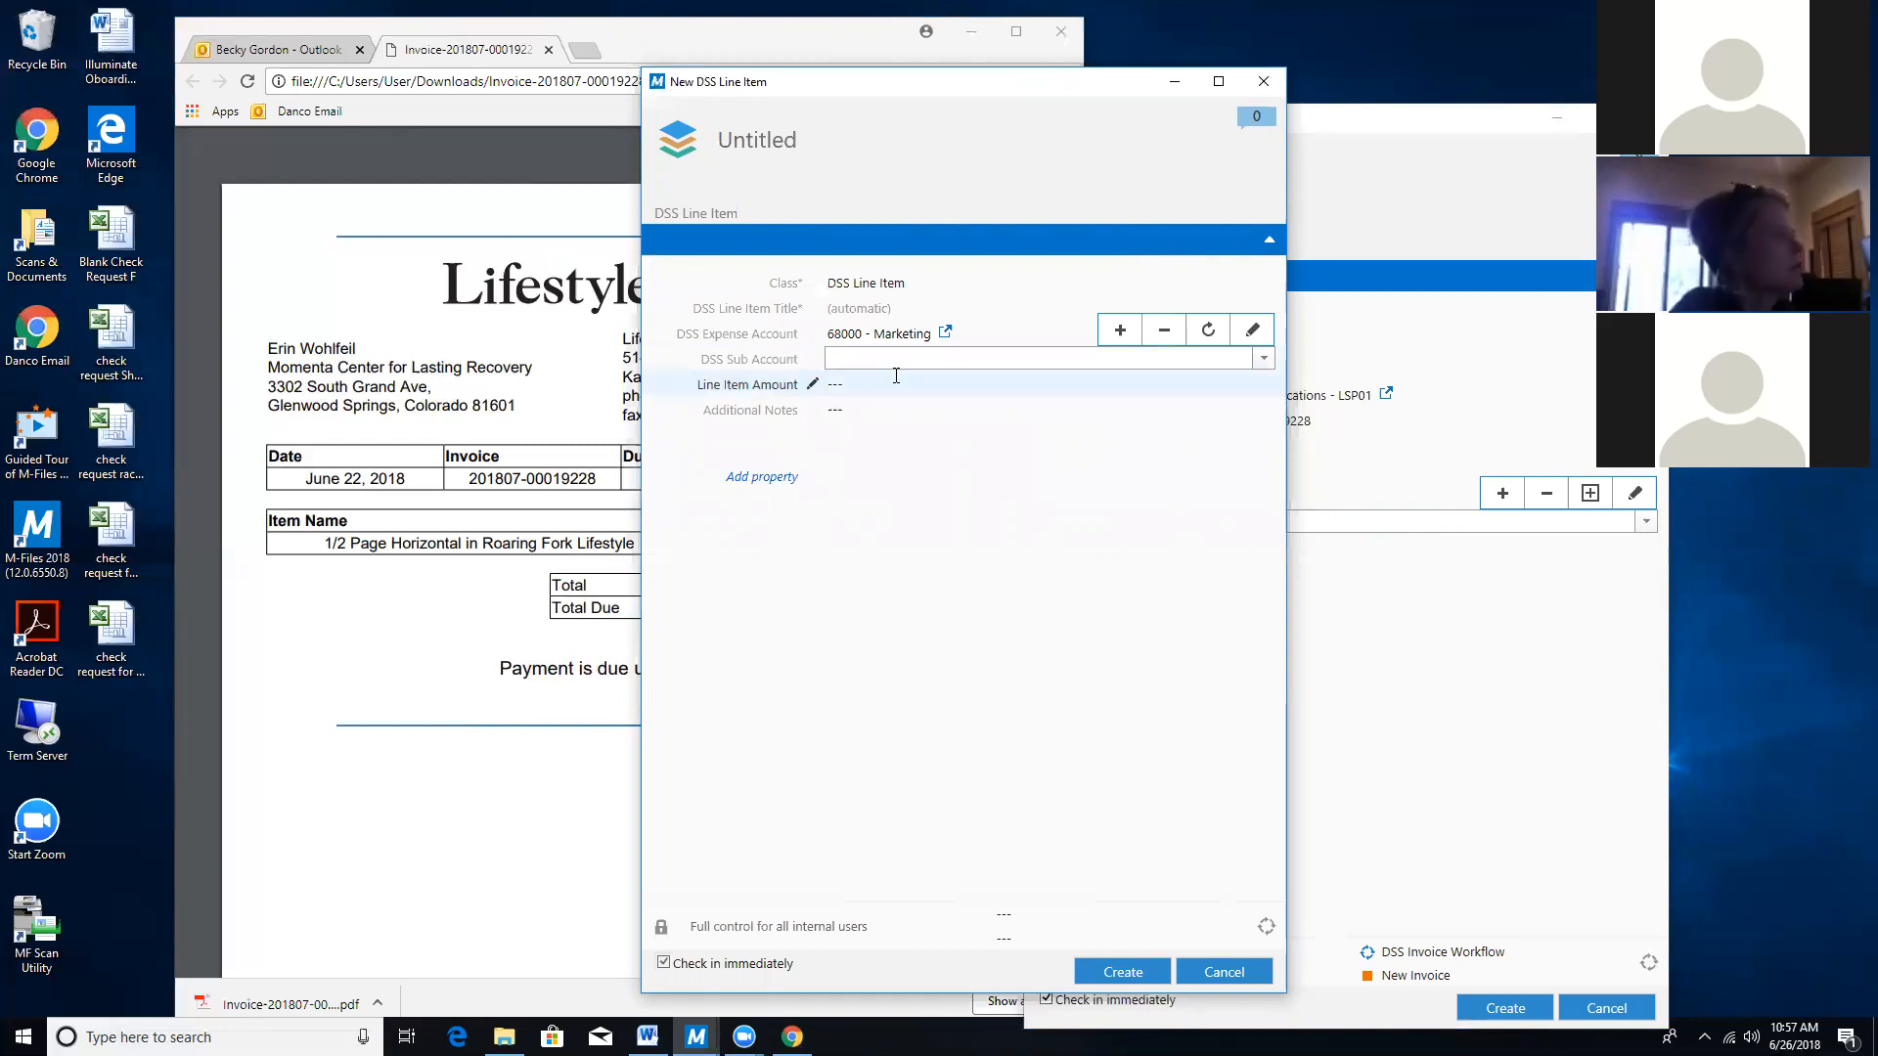
Choose 0000 - Corporate as the line item's DSS Sub Account.
click(1264, 359)
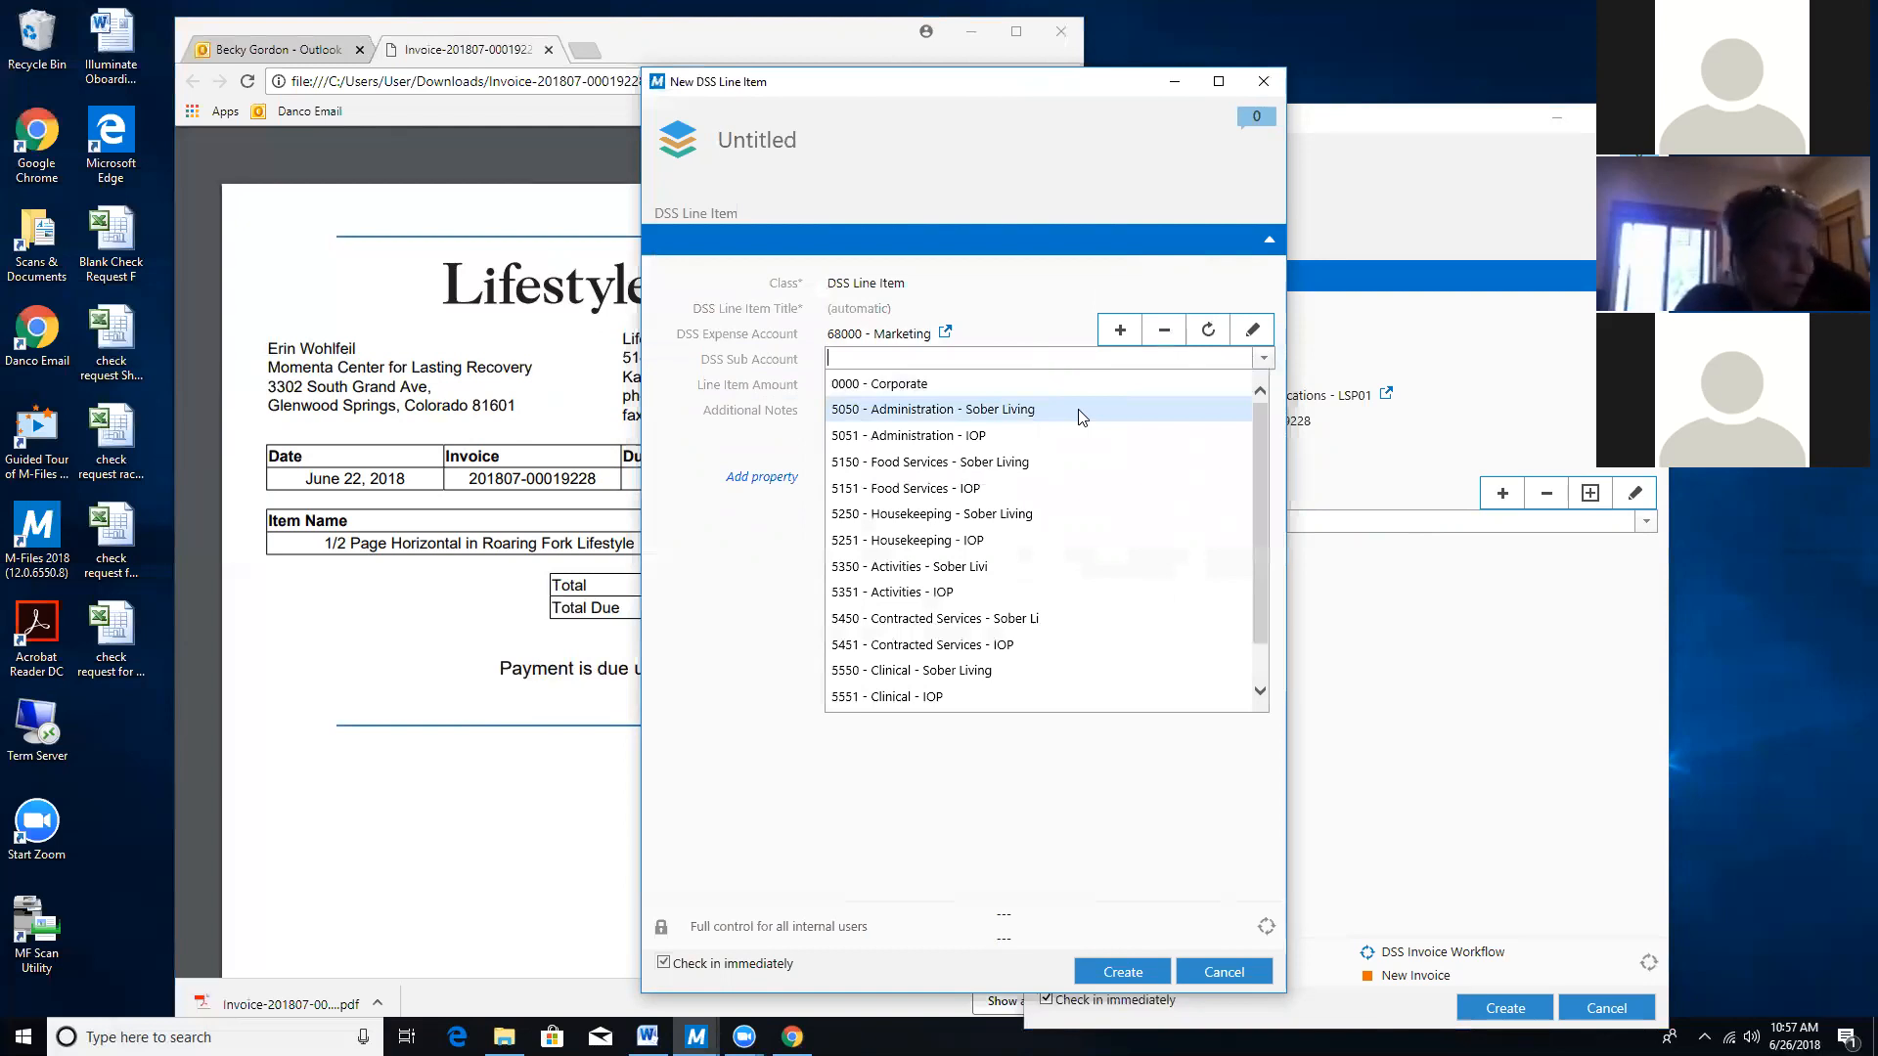
scroll(1079, 415, down, 1)
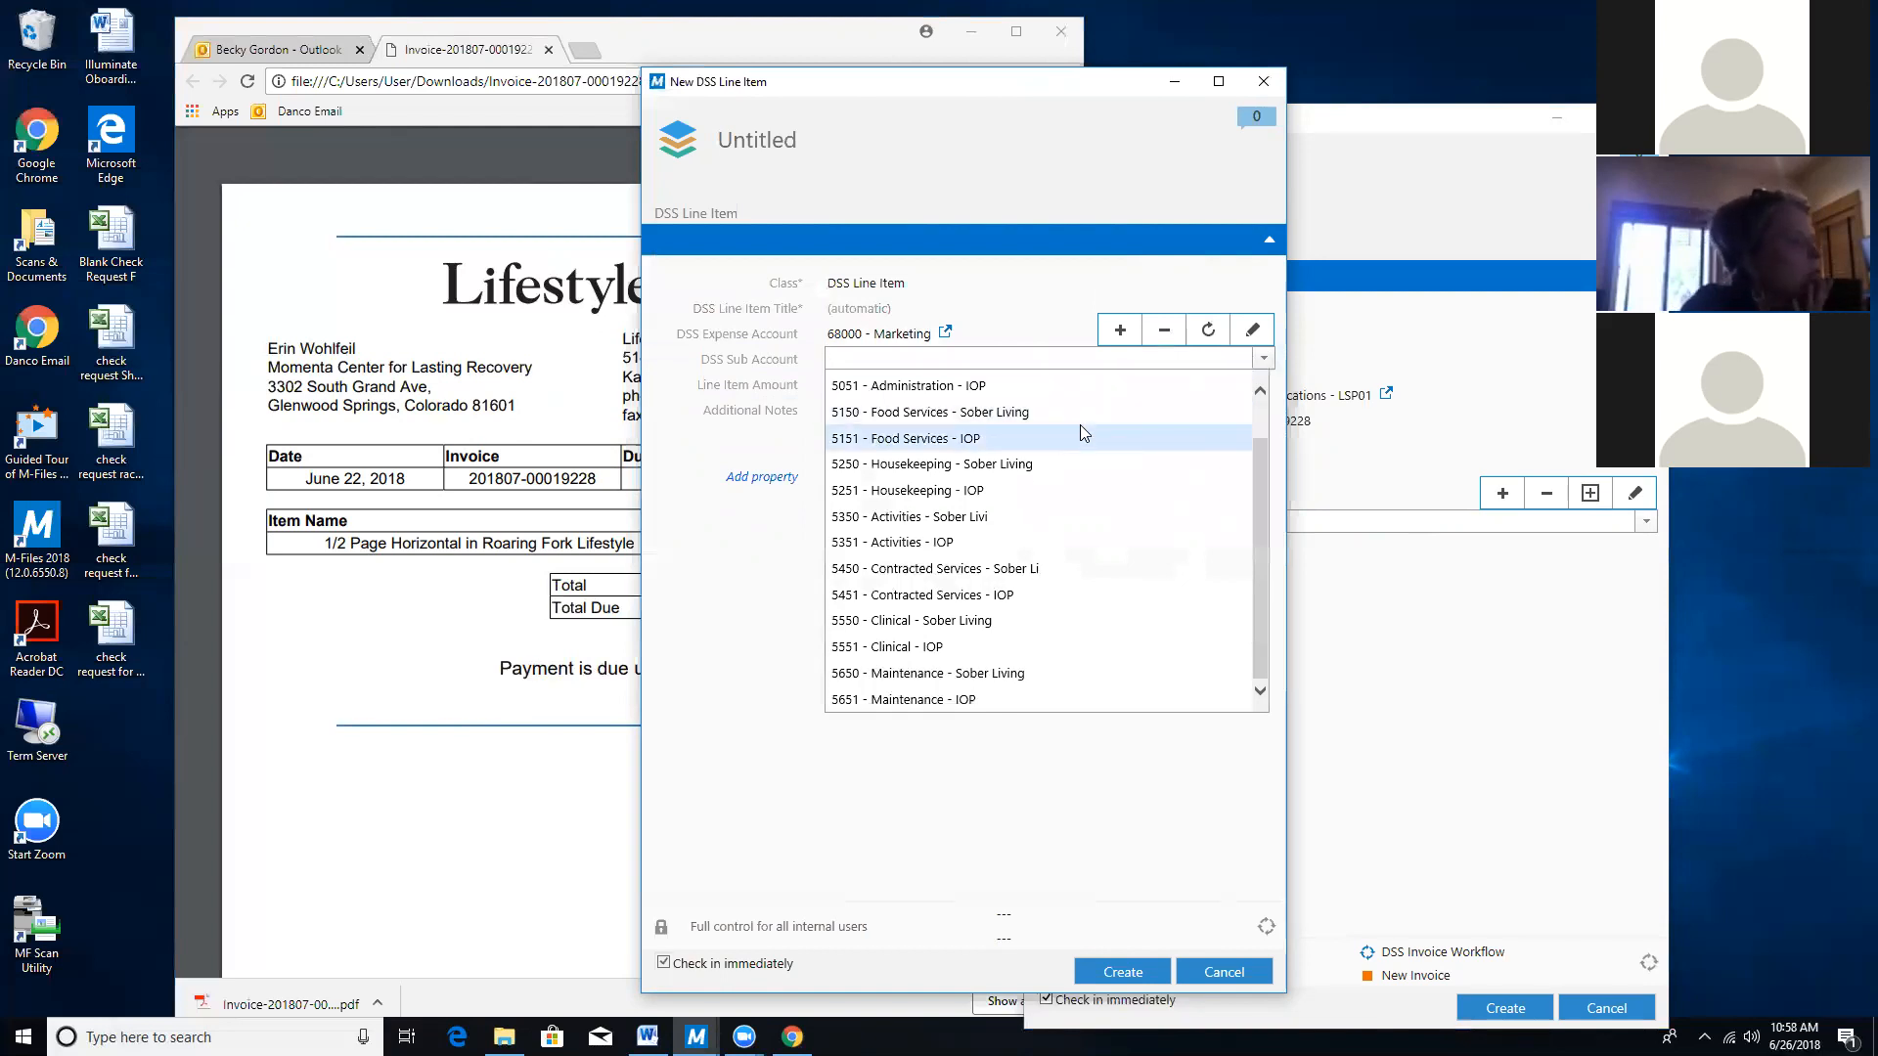
scroll(1083, 433, up, 1)
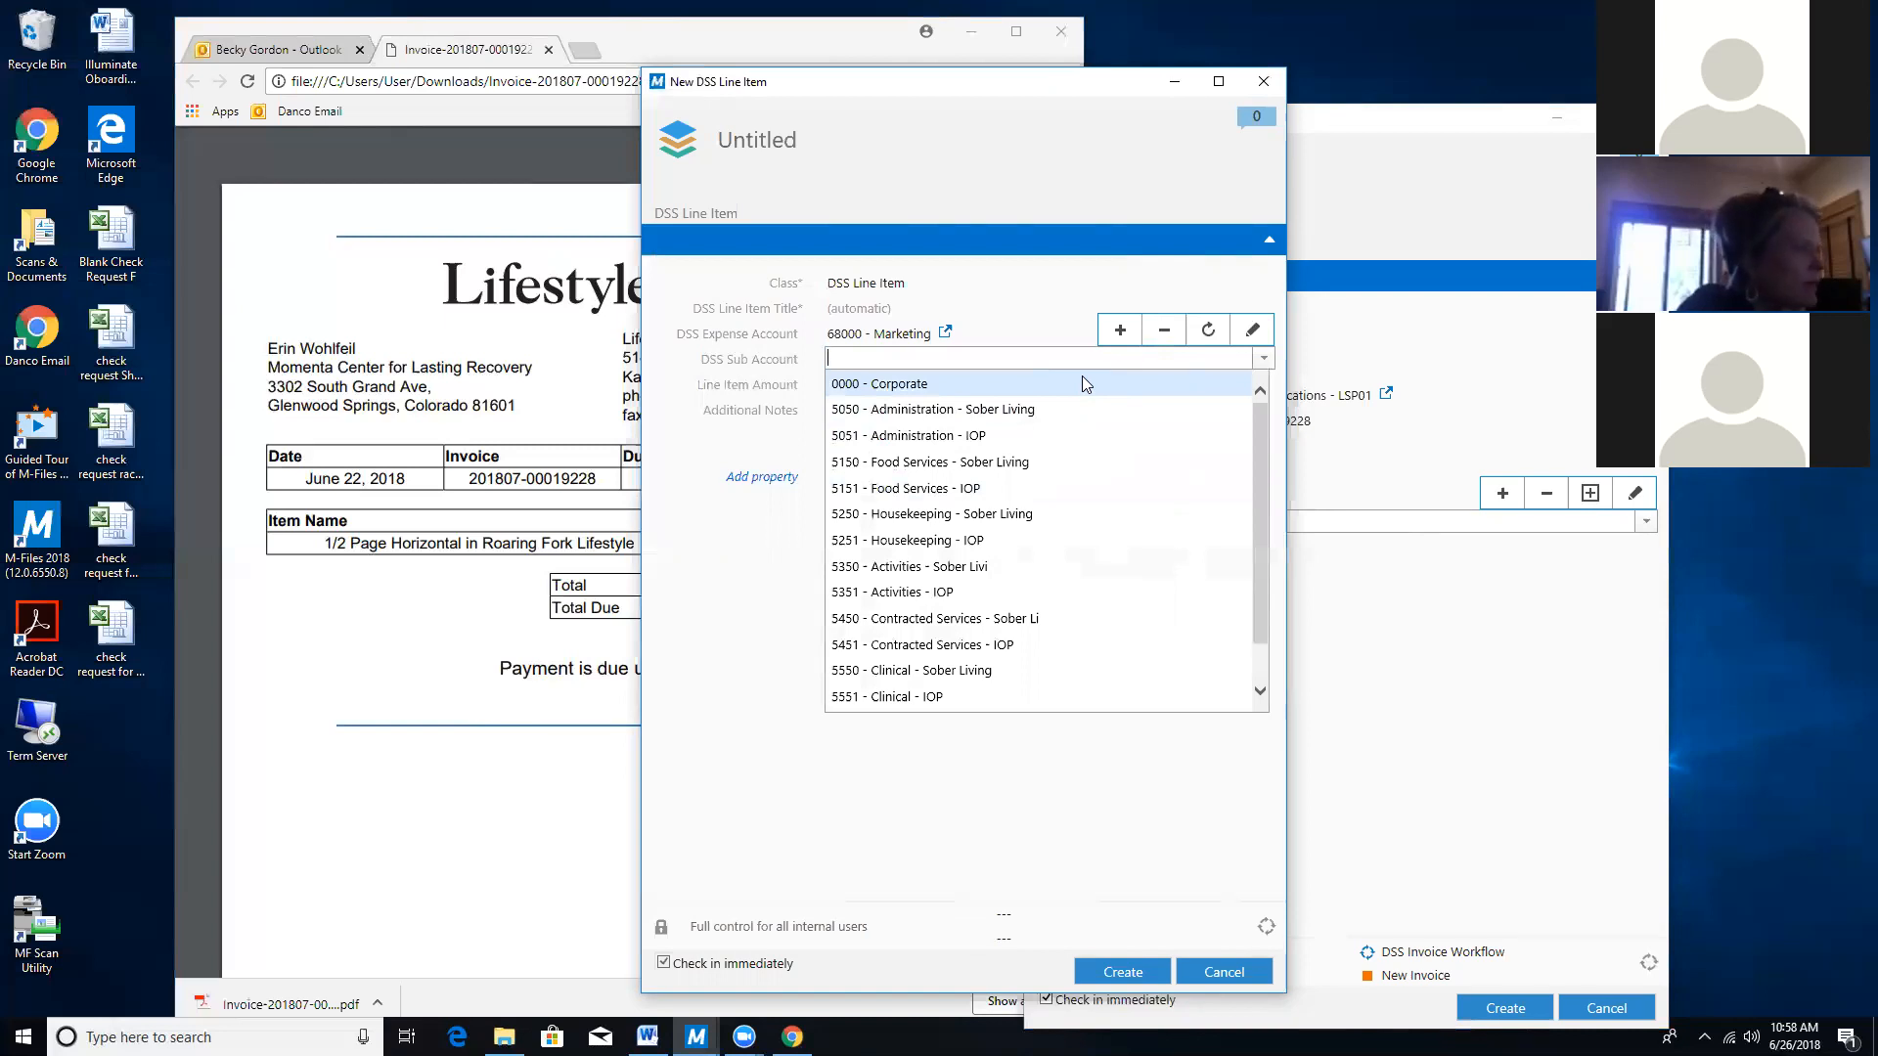
click(1081, 382)
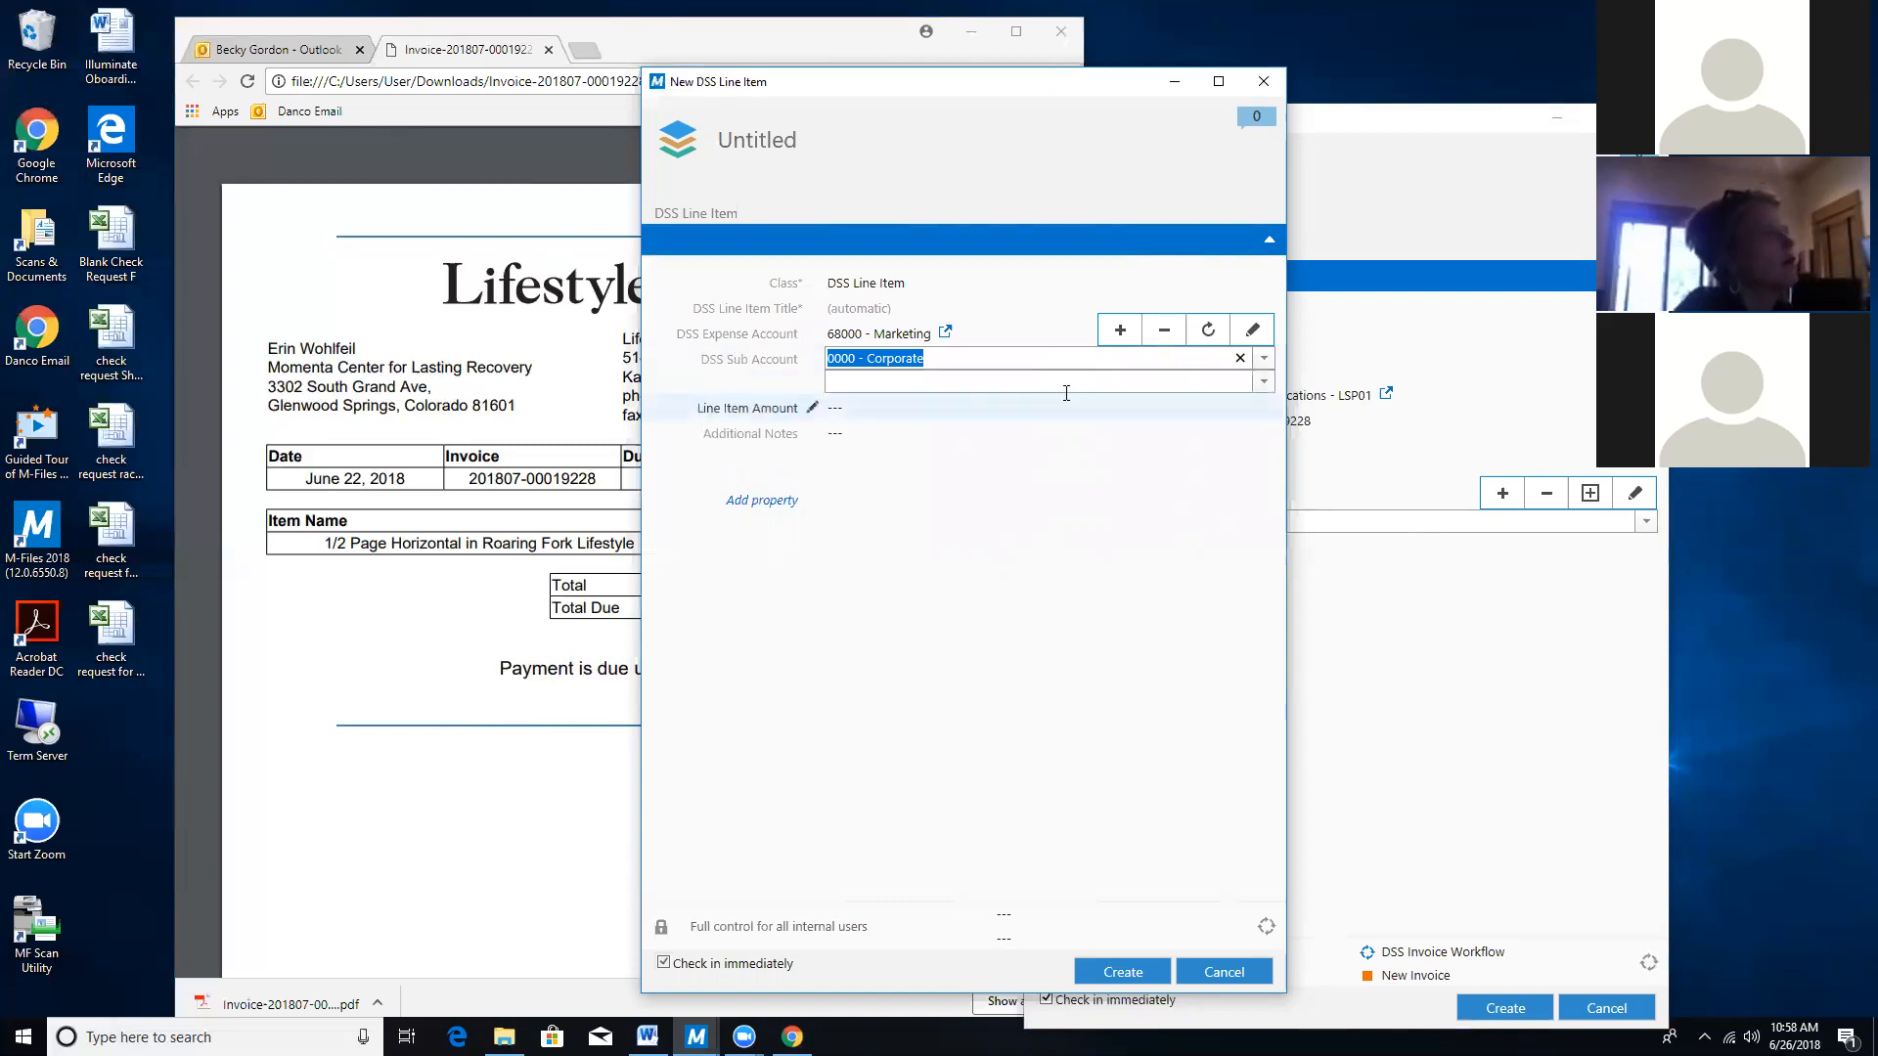
Enter $750.00 as the Line Item Amount.
click(913, 408)
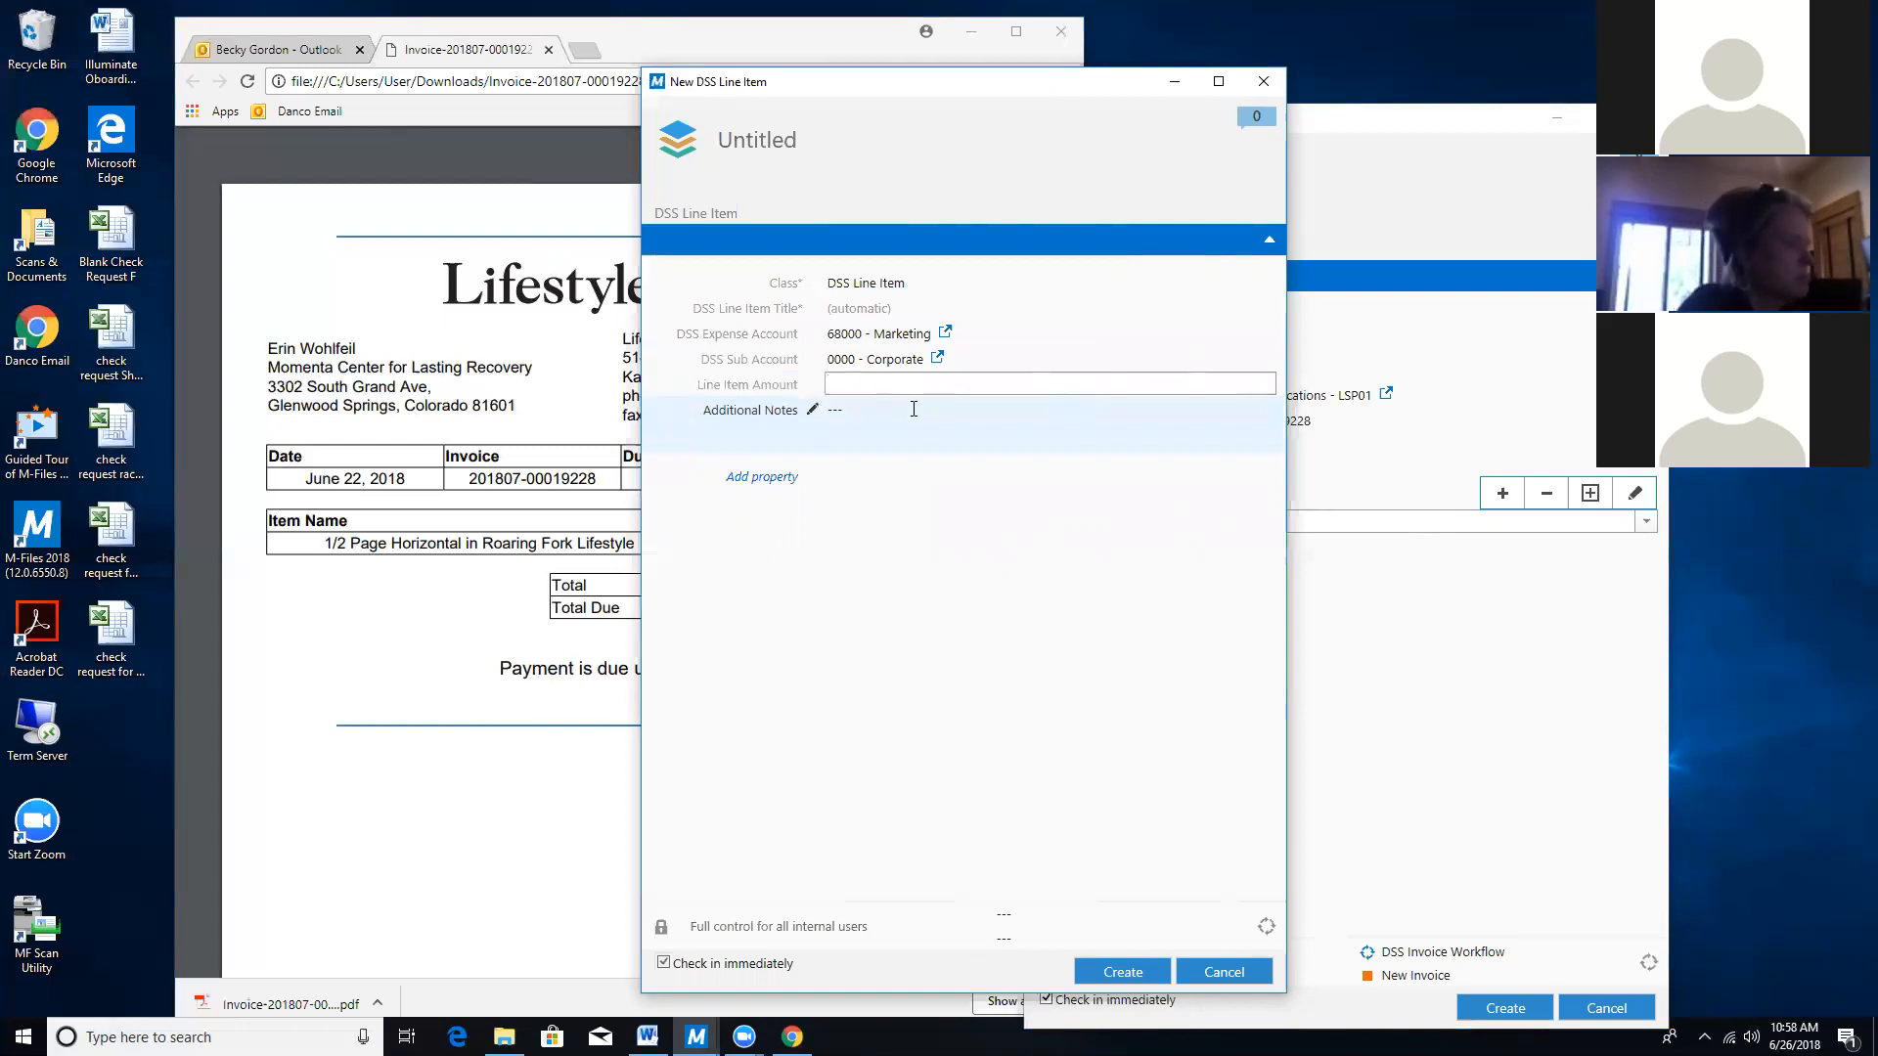
text(&)
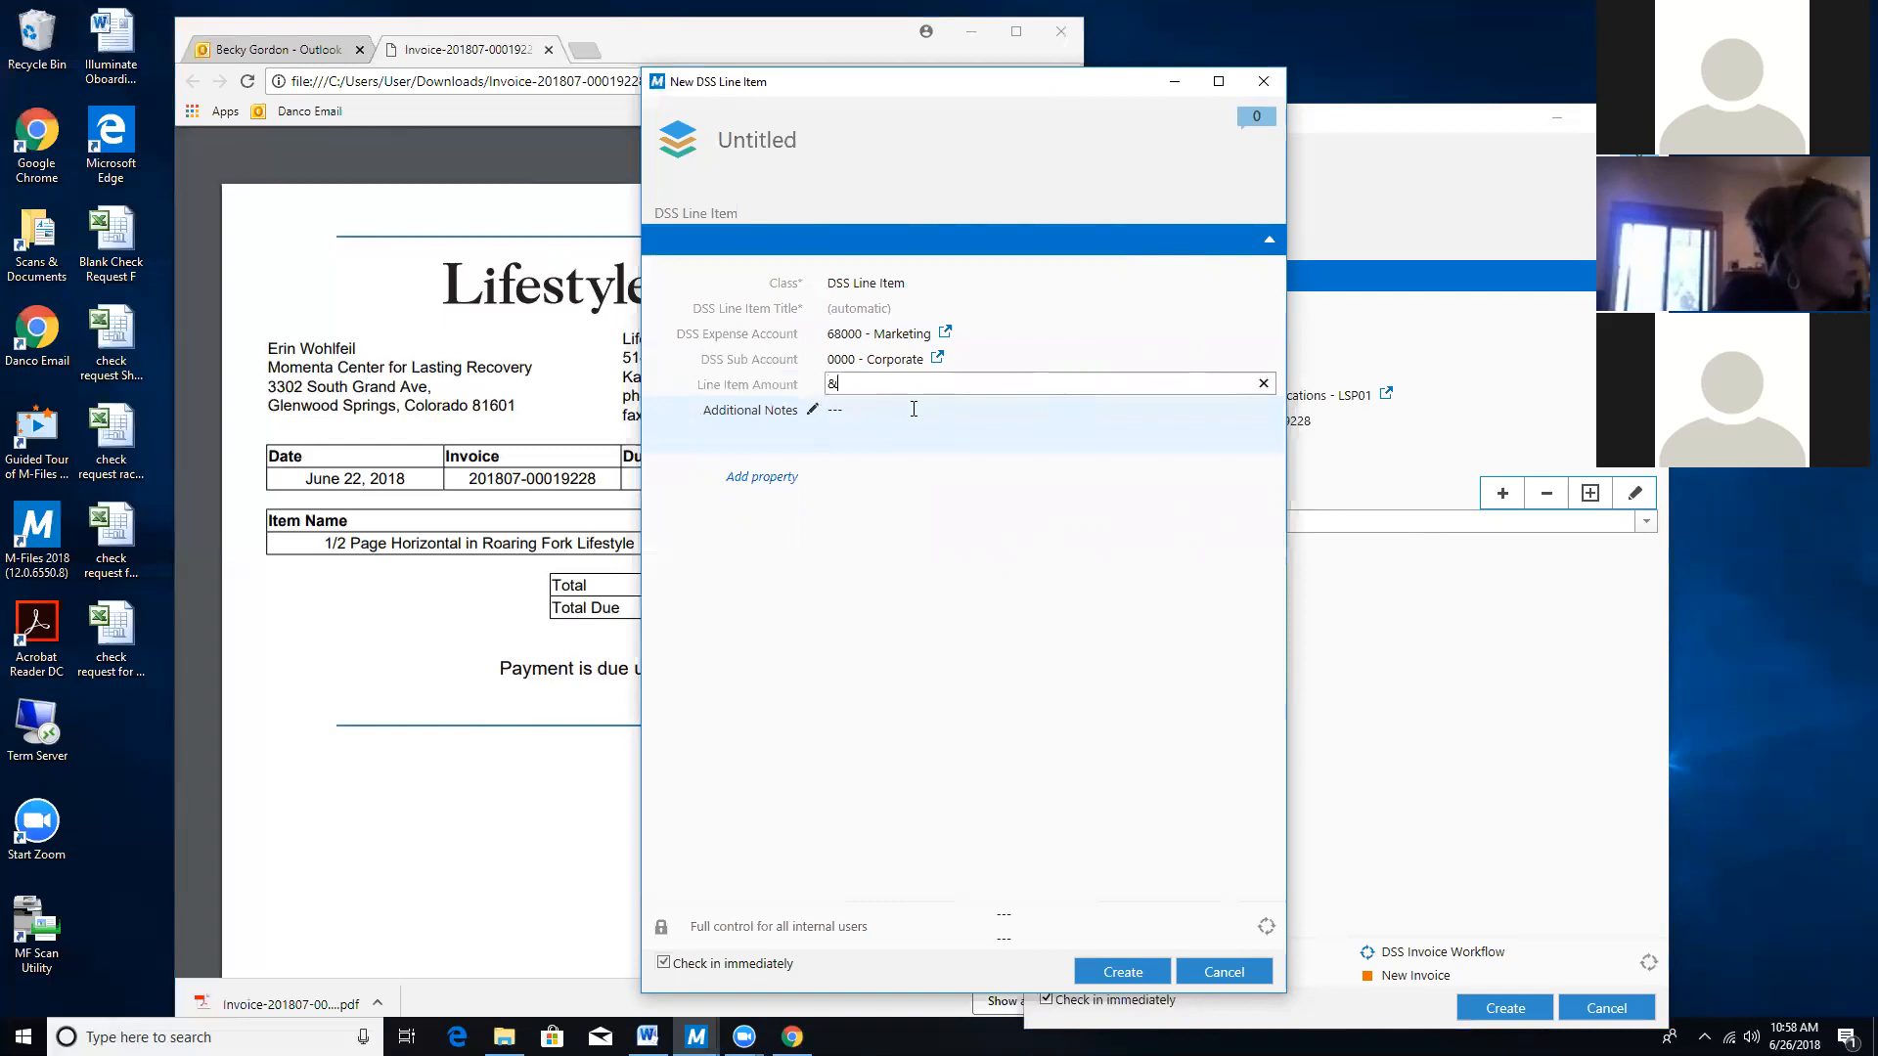
key(BackSpace)
text($750.00)
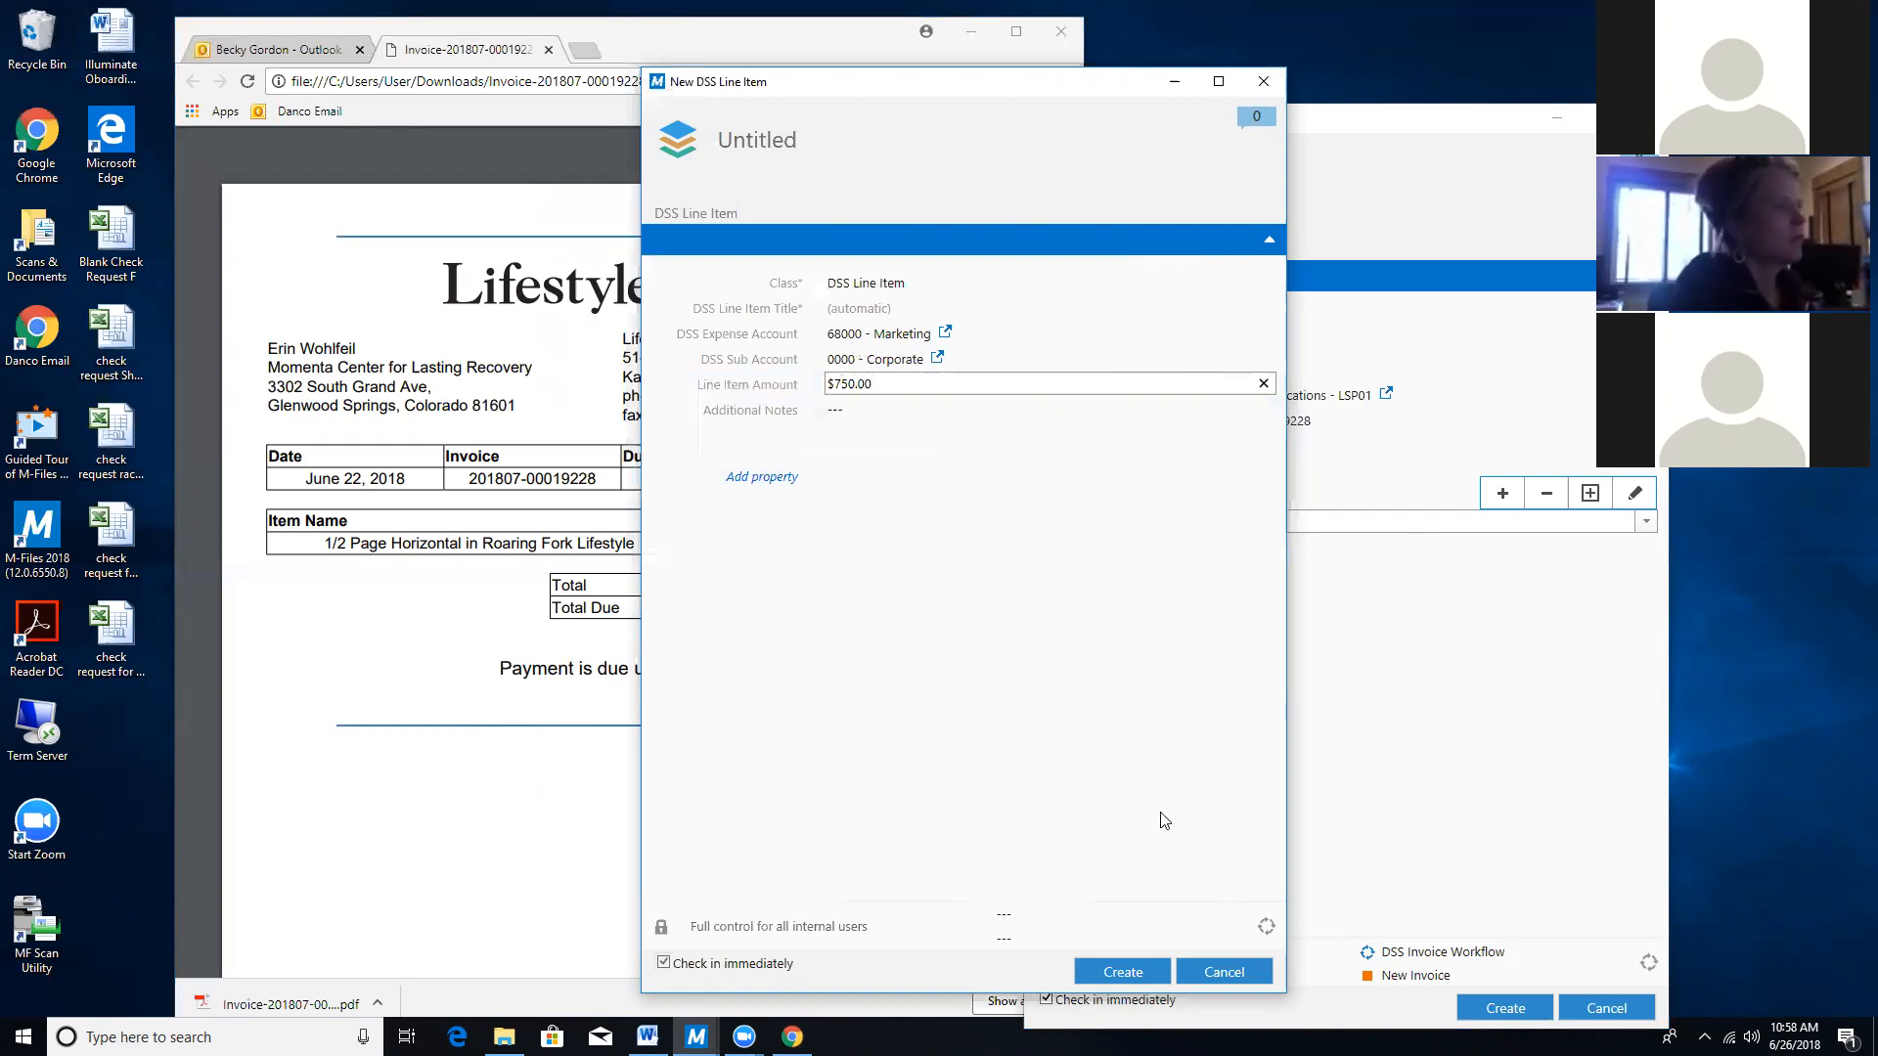
click(1130, 971)
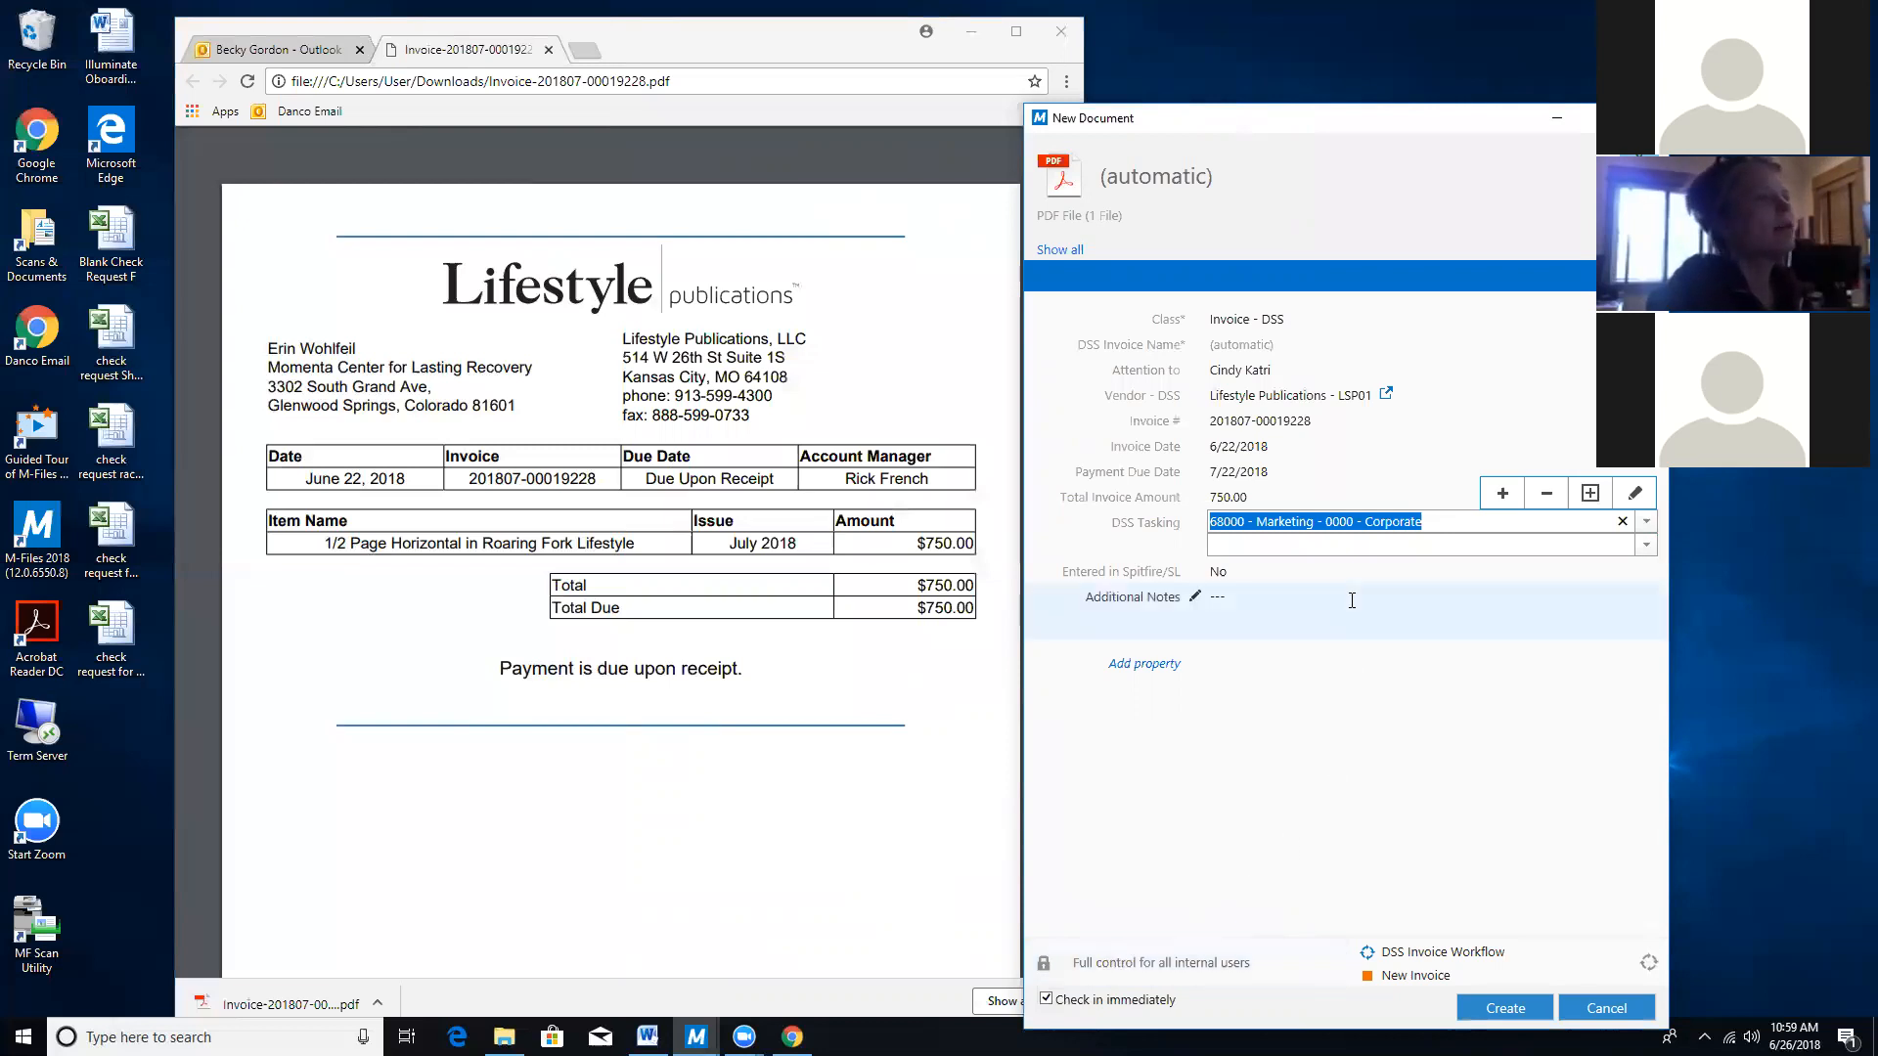
Discard the accidental extra DSS line item, keeping the single Marketing - Corporate tasking entry.
click(1338, 544)
click(1502, 516)
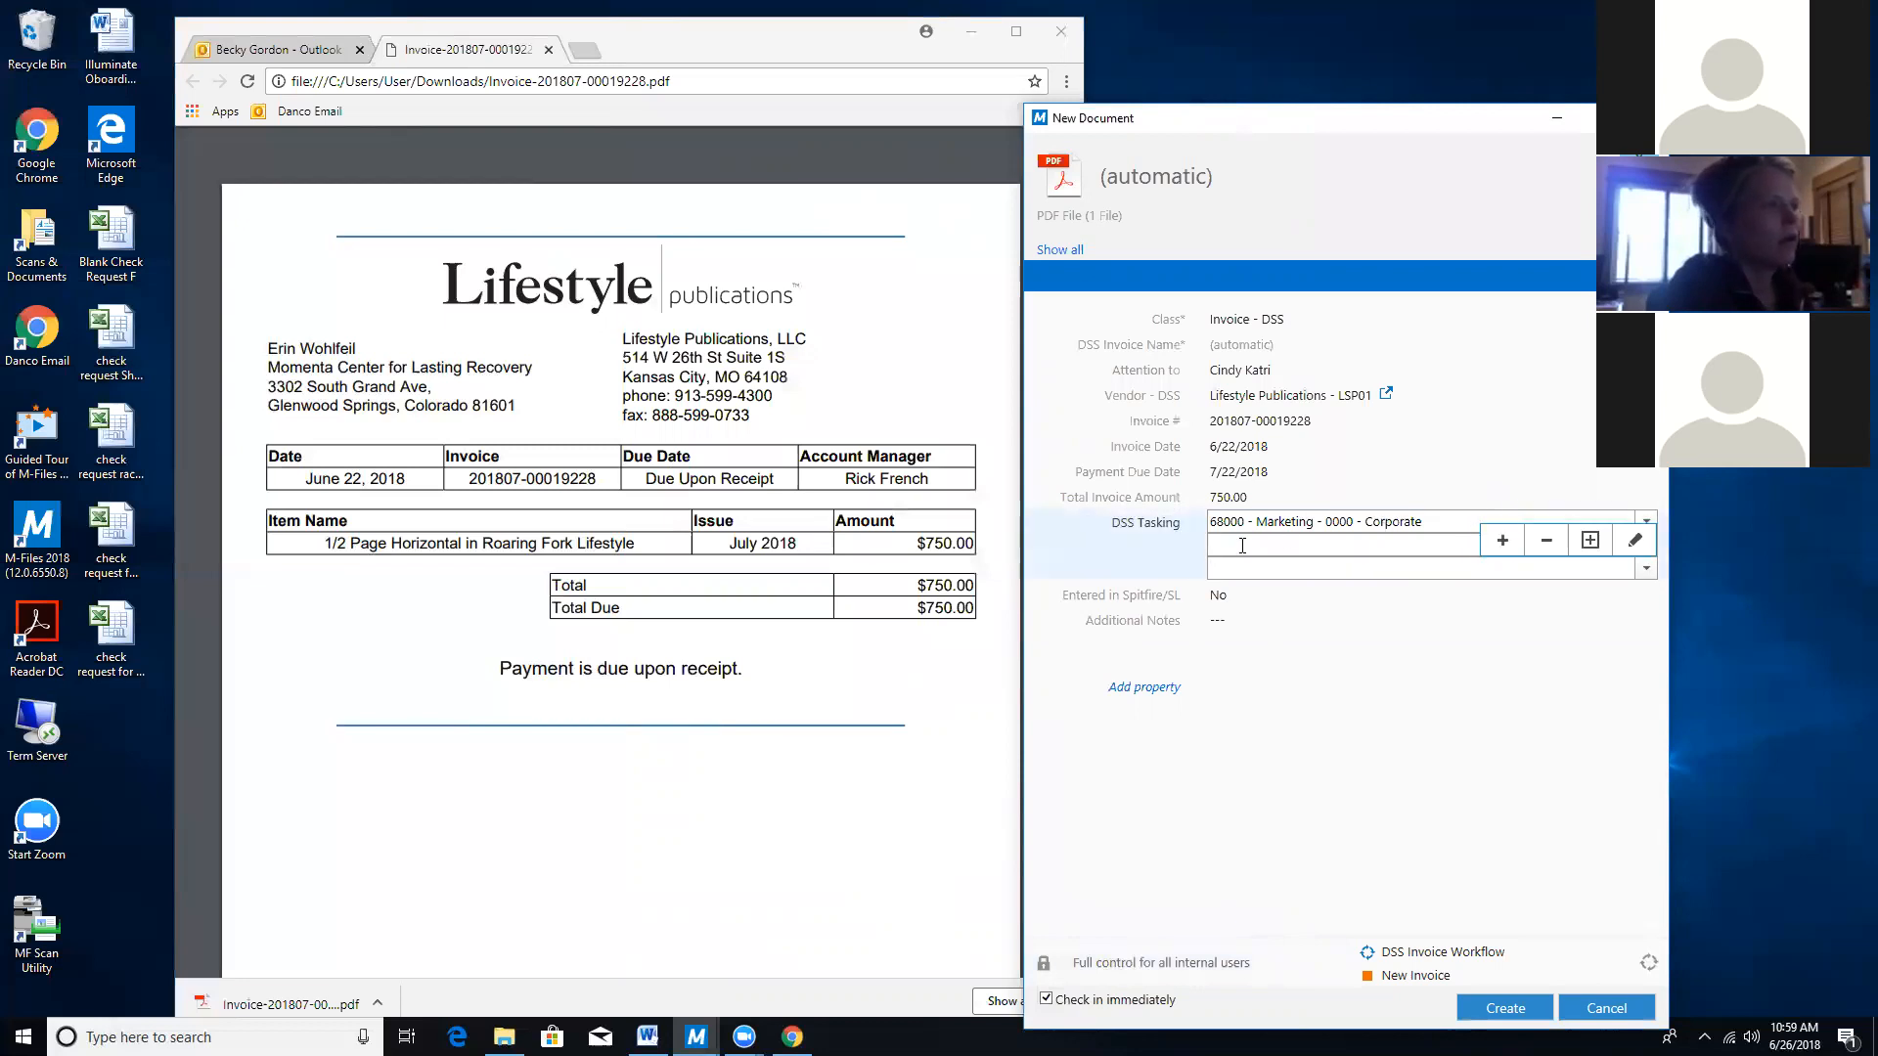
click(1589, 517)
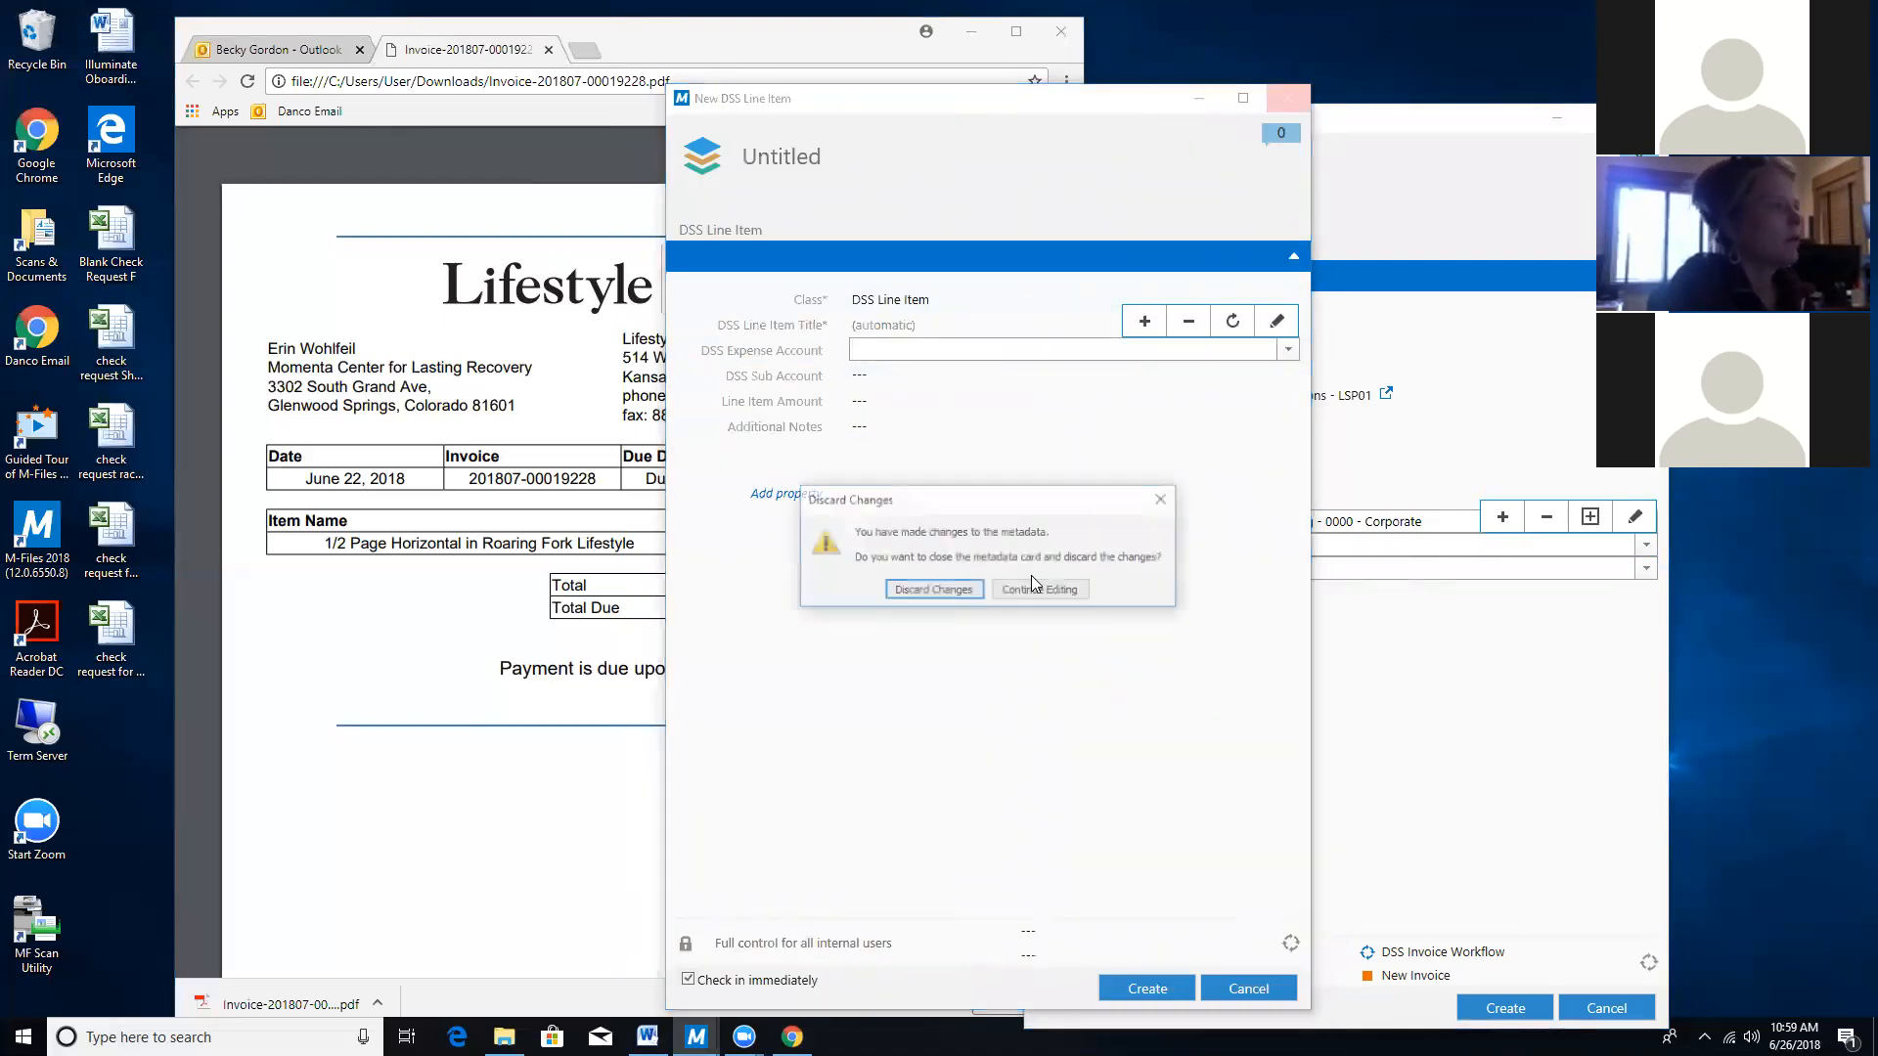
key(Return)
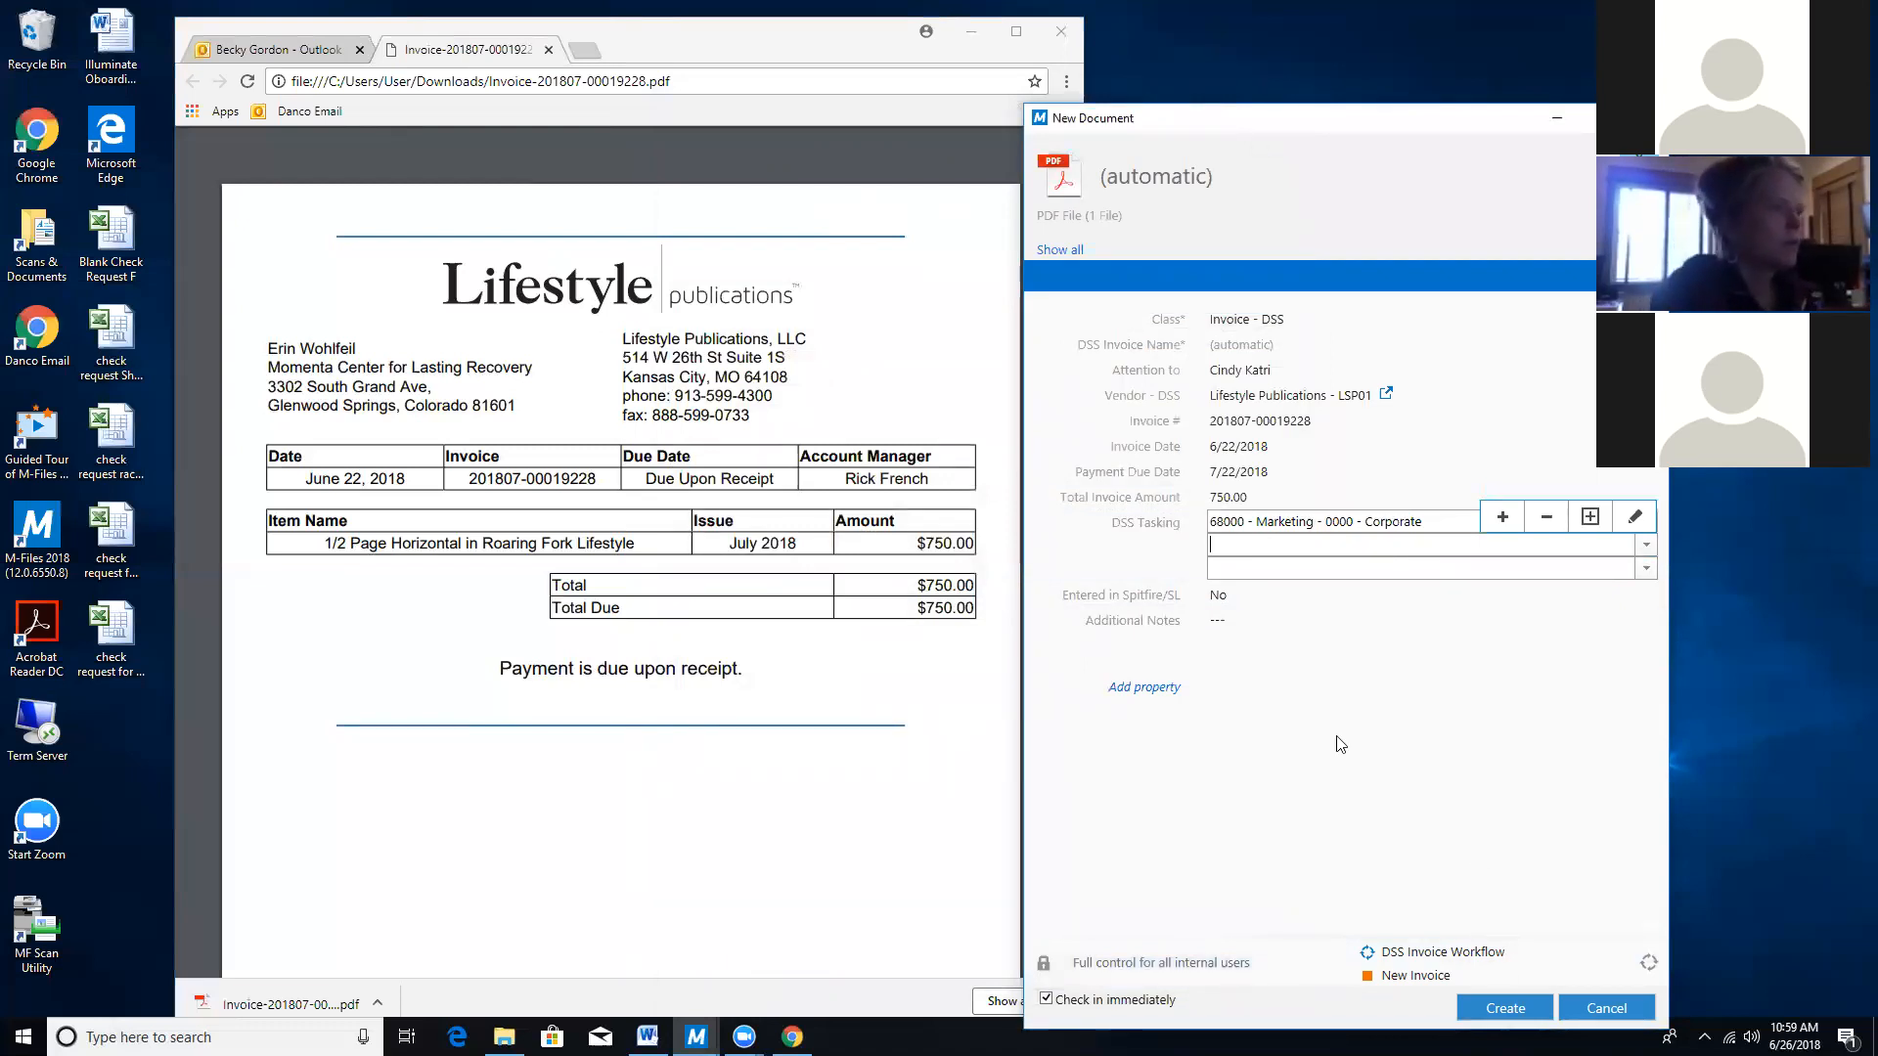
Collapse the empty DSS Tasking rows and create the $750.00 invoice document in the vault.
click(1228, 620)
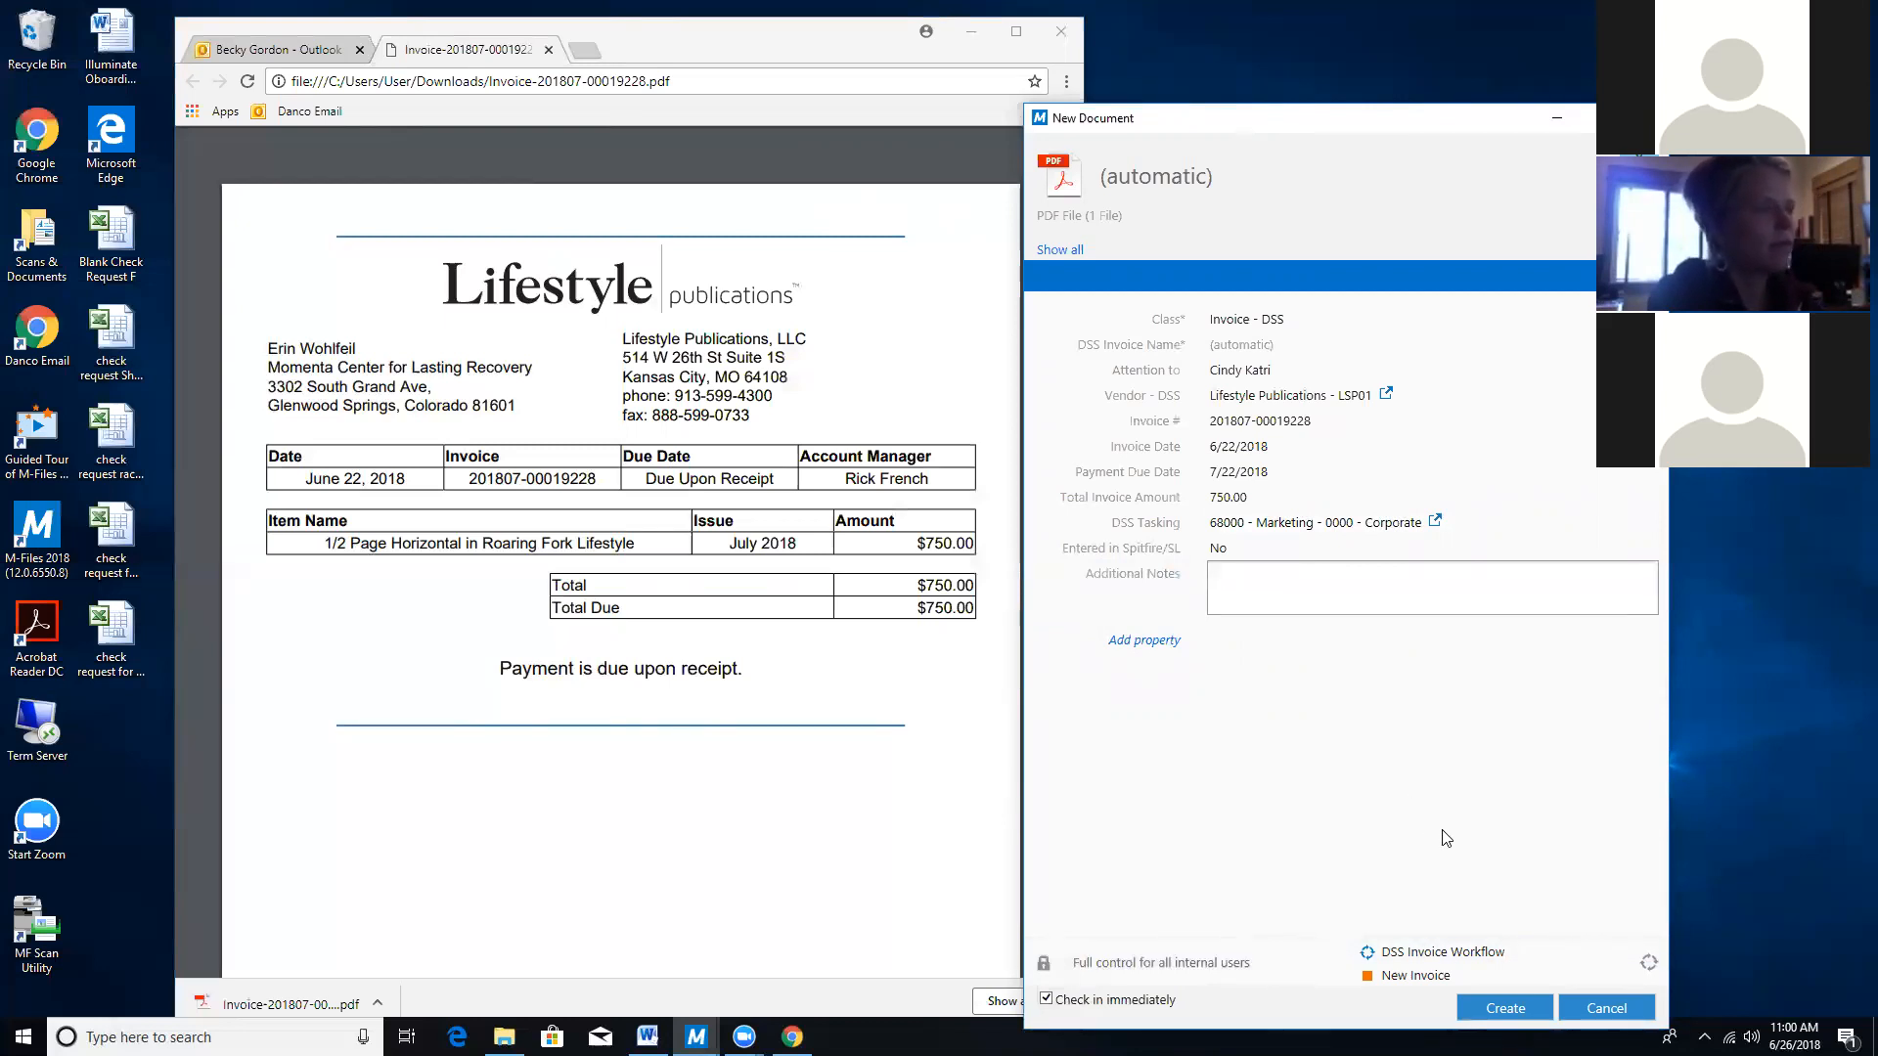
click(1506, 1012)
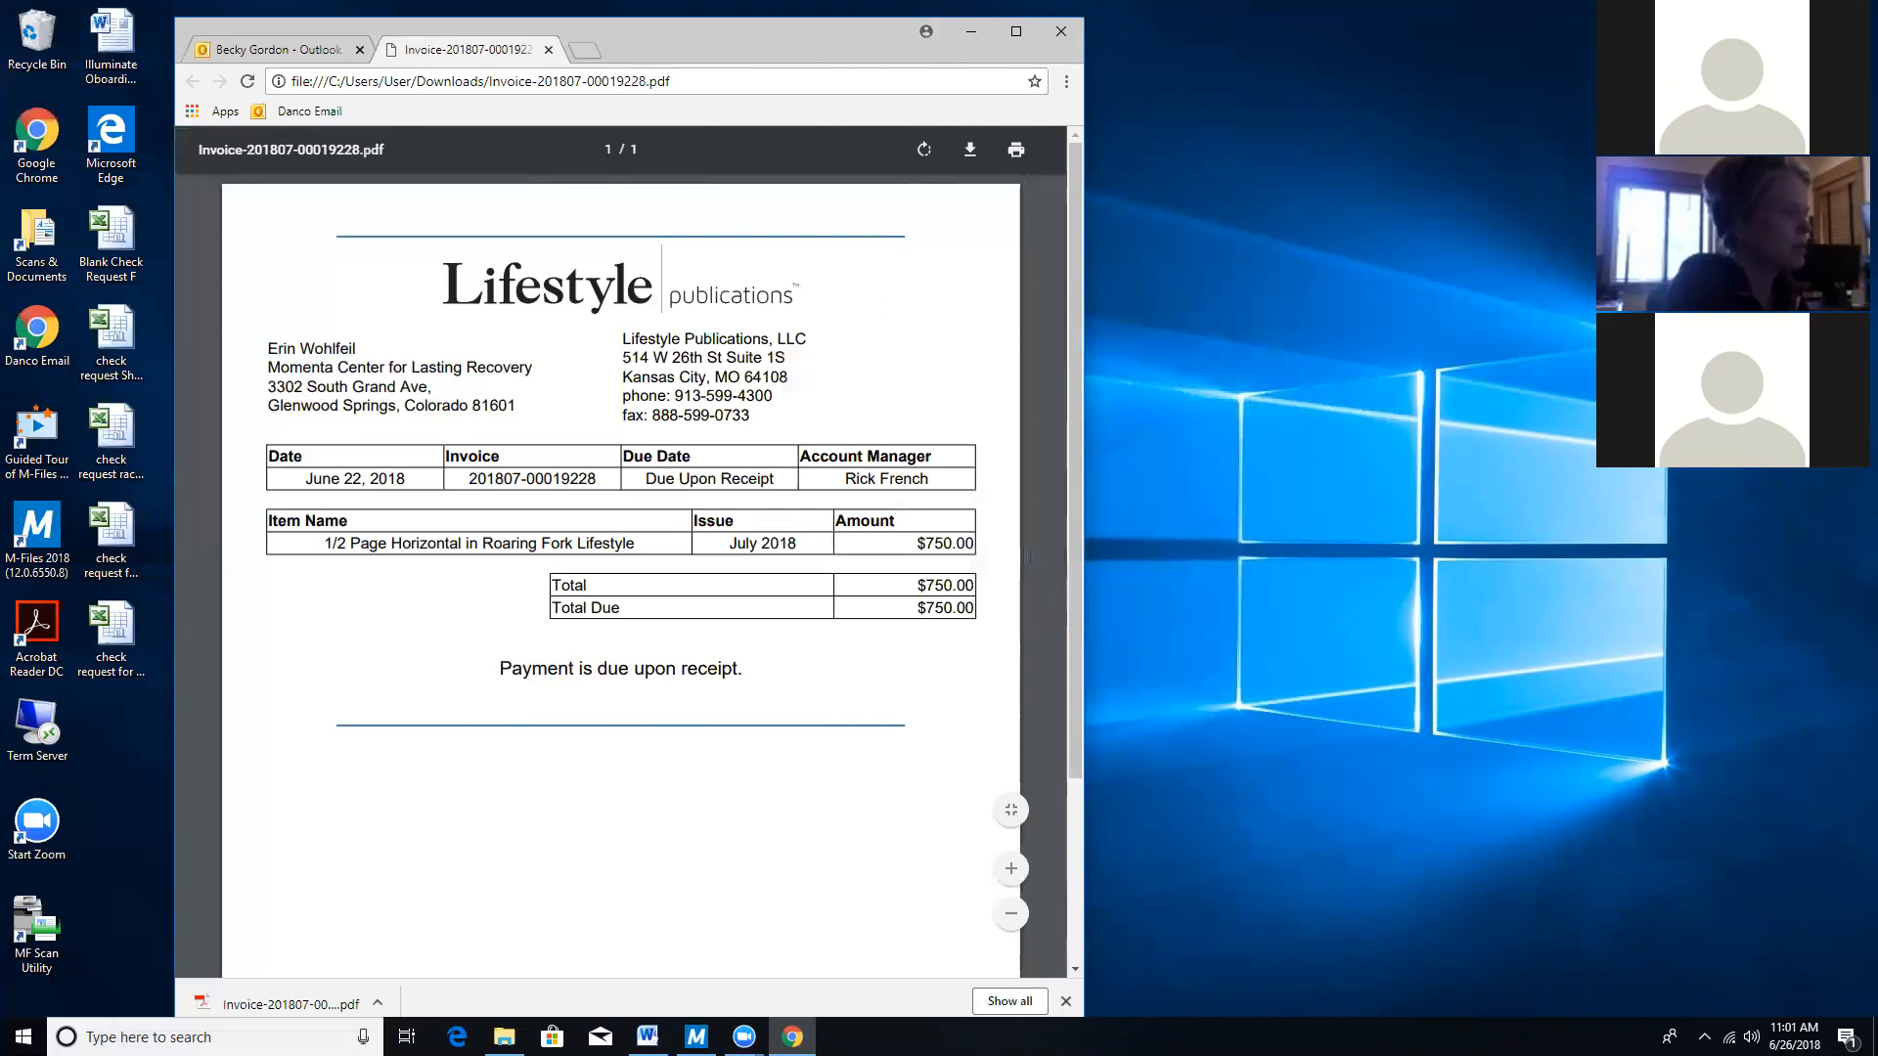
Reach DSS > 01. All Documents > Information Technology > How Tos & User Guides.
mouse_move(696, 1037)
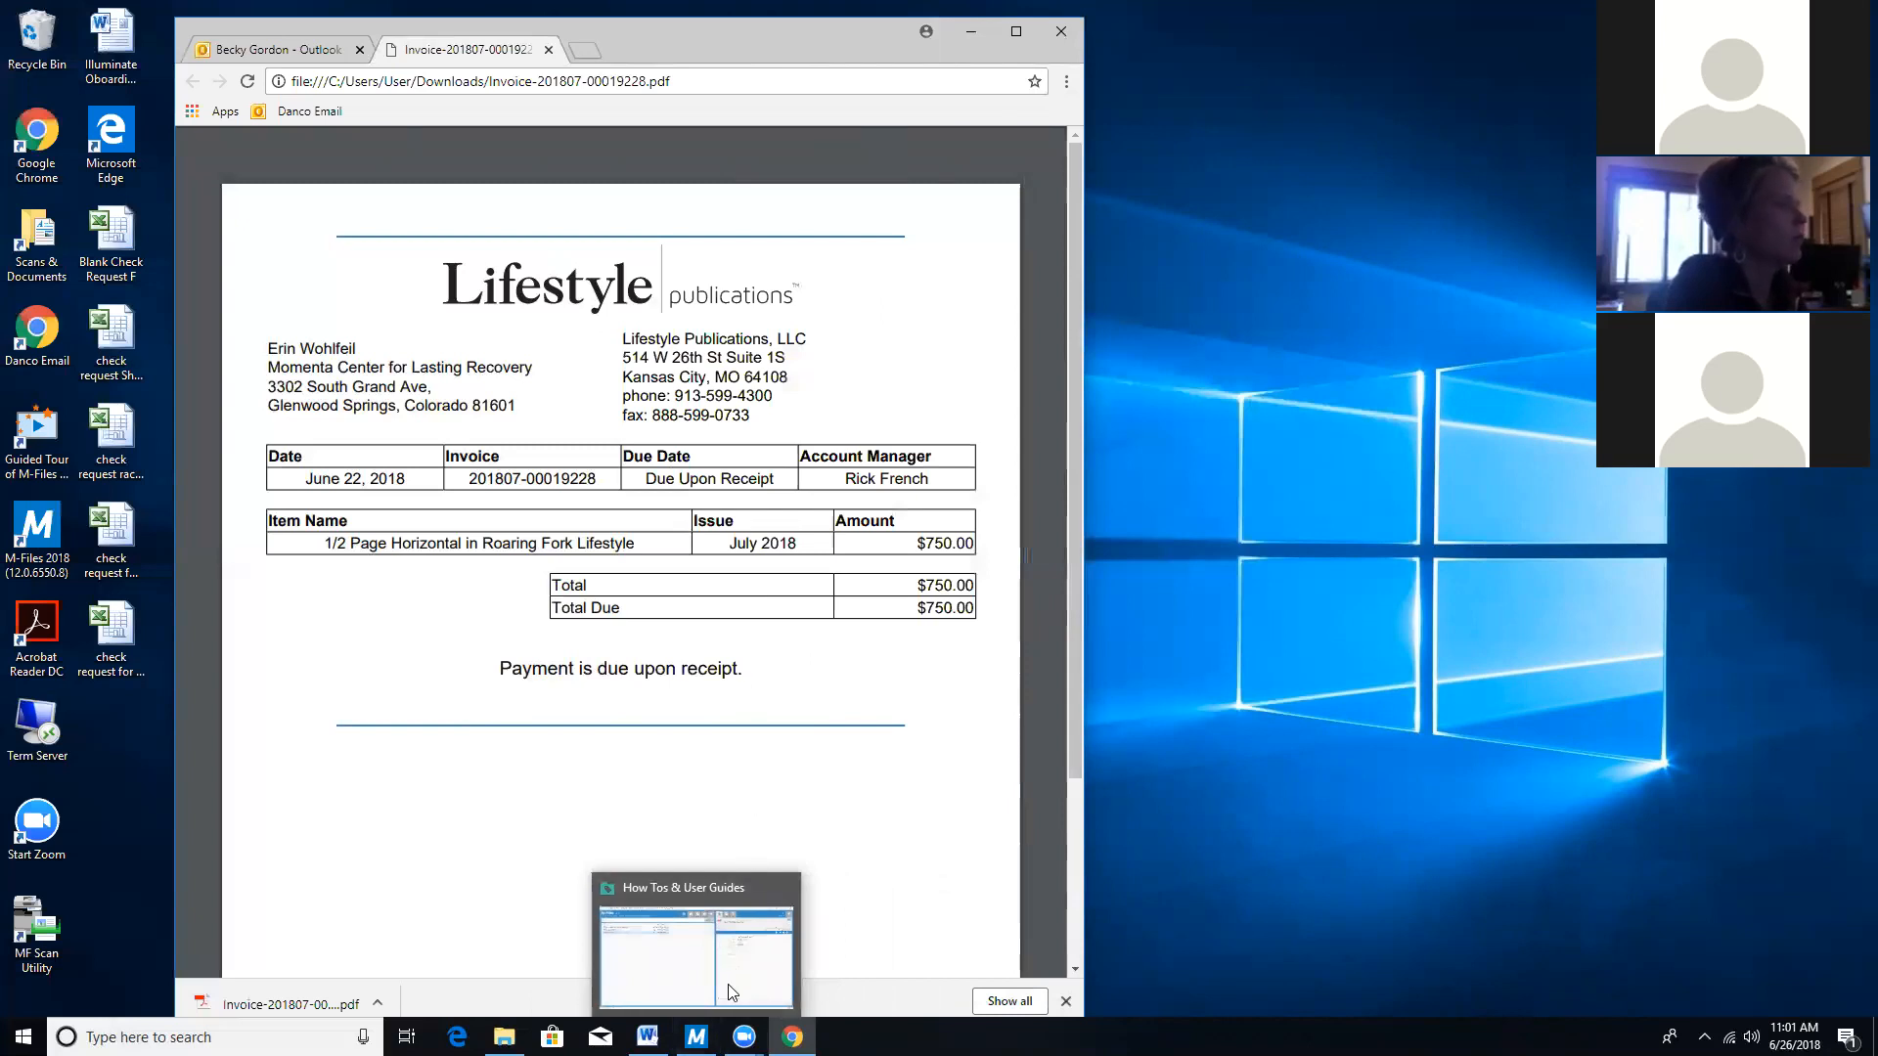
click(697, 1037)
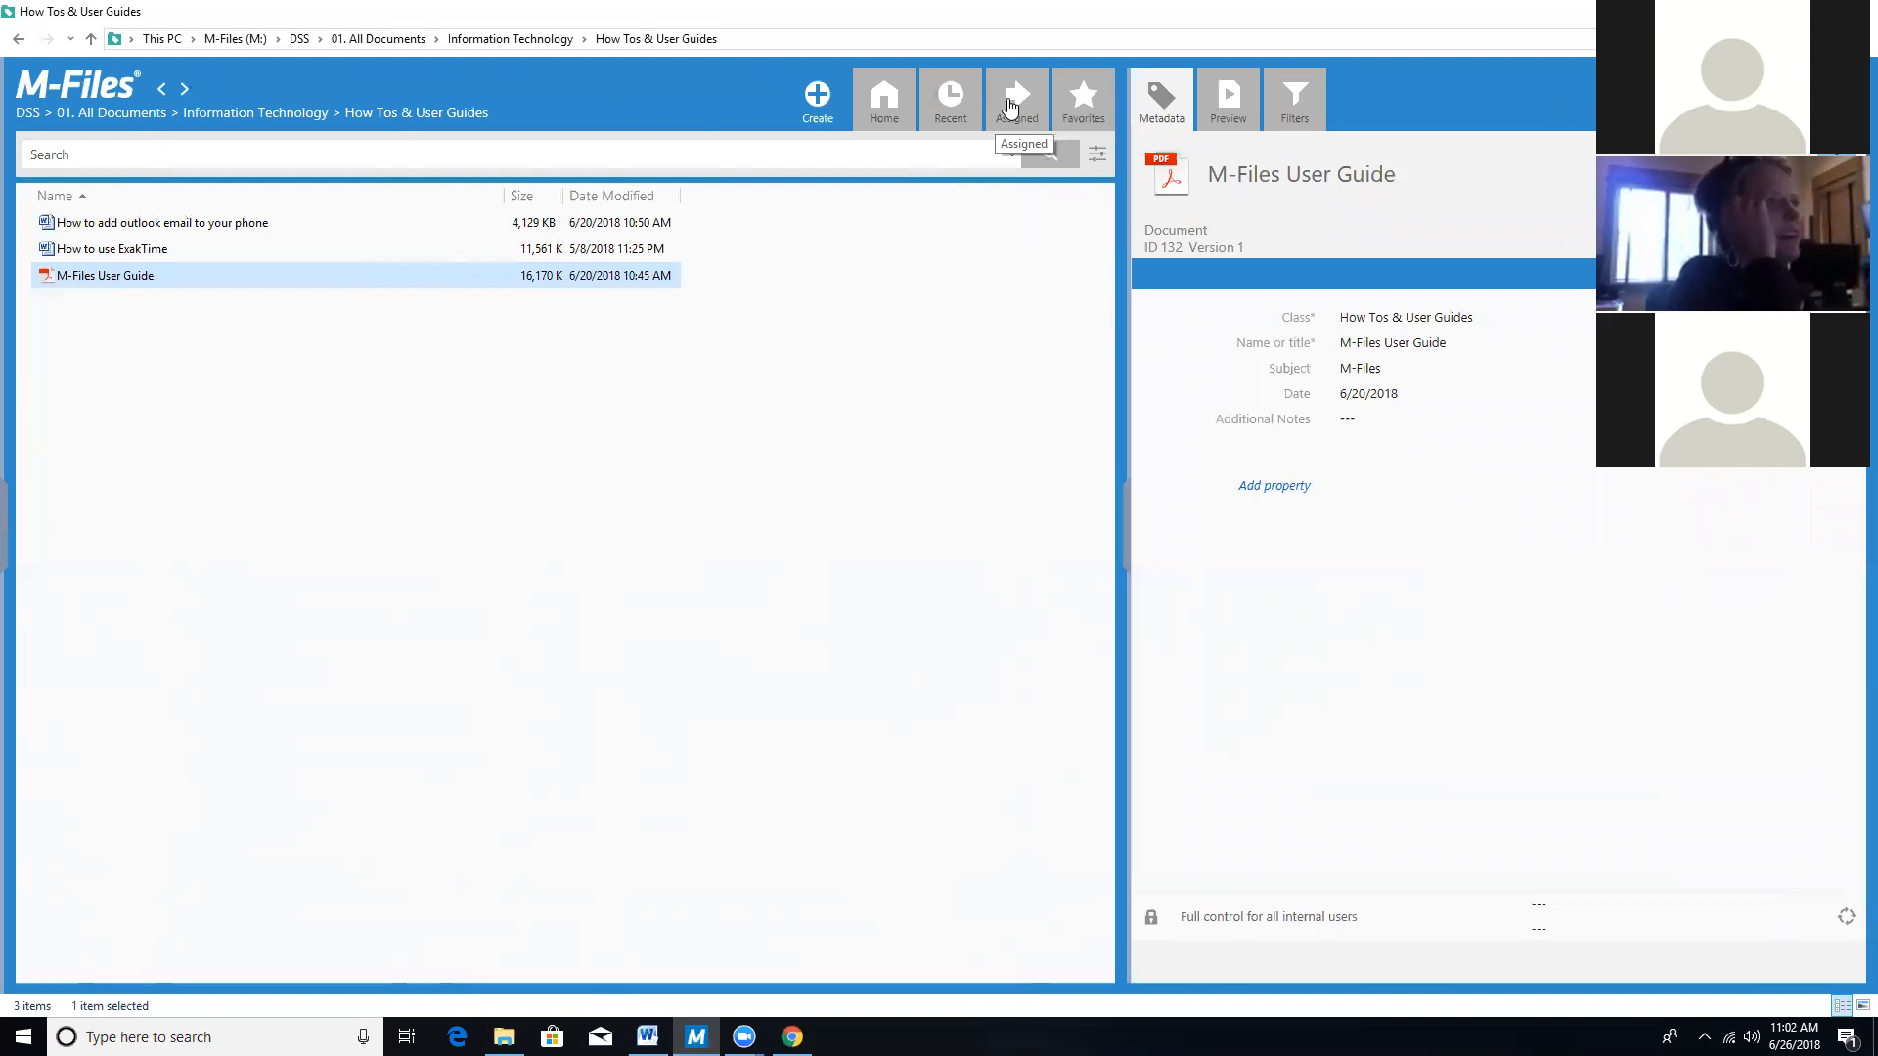
click(233, 39)
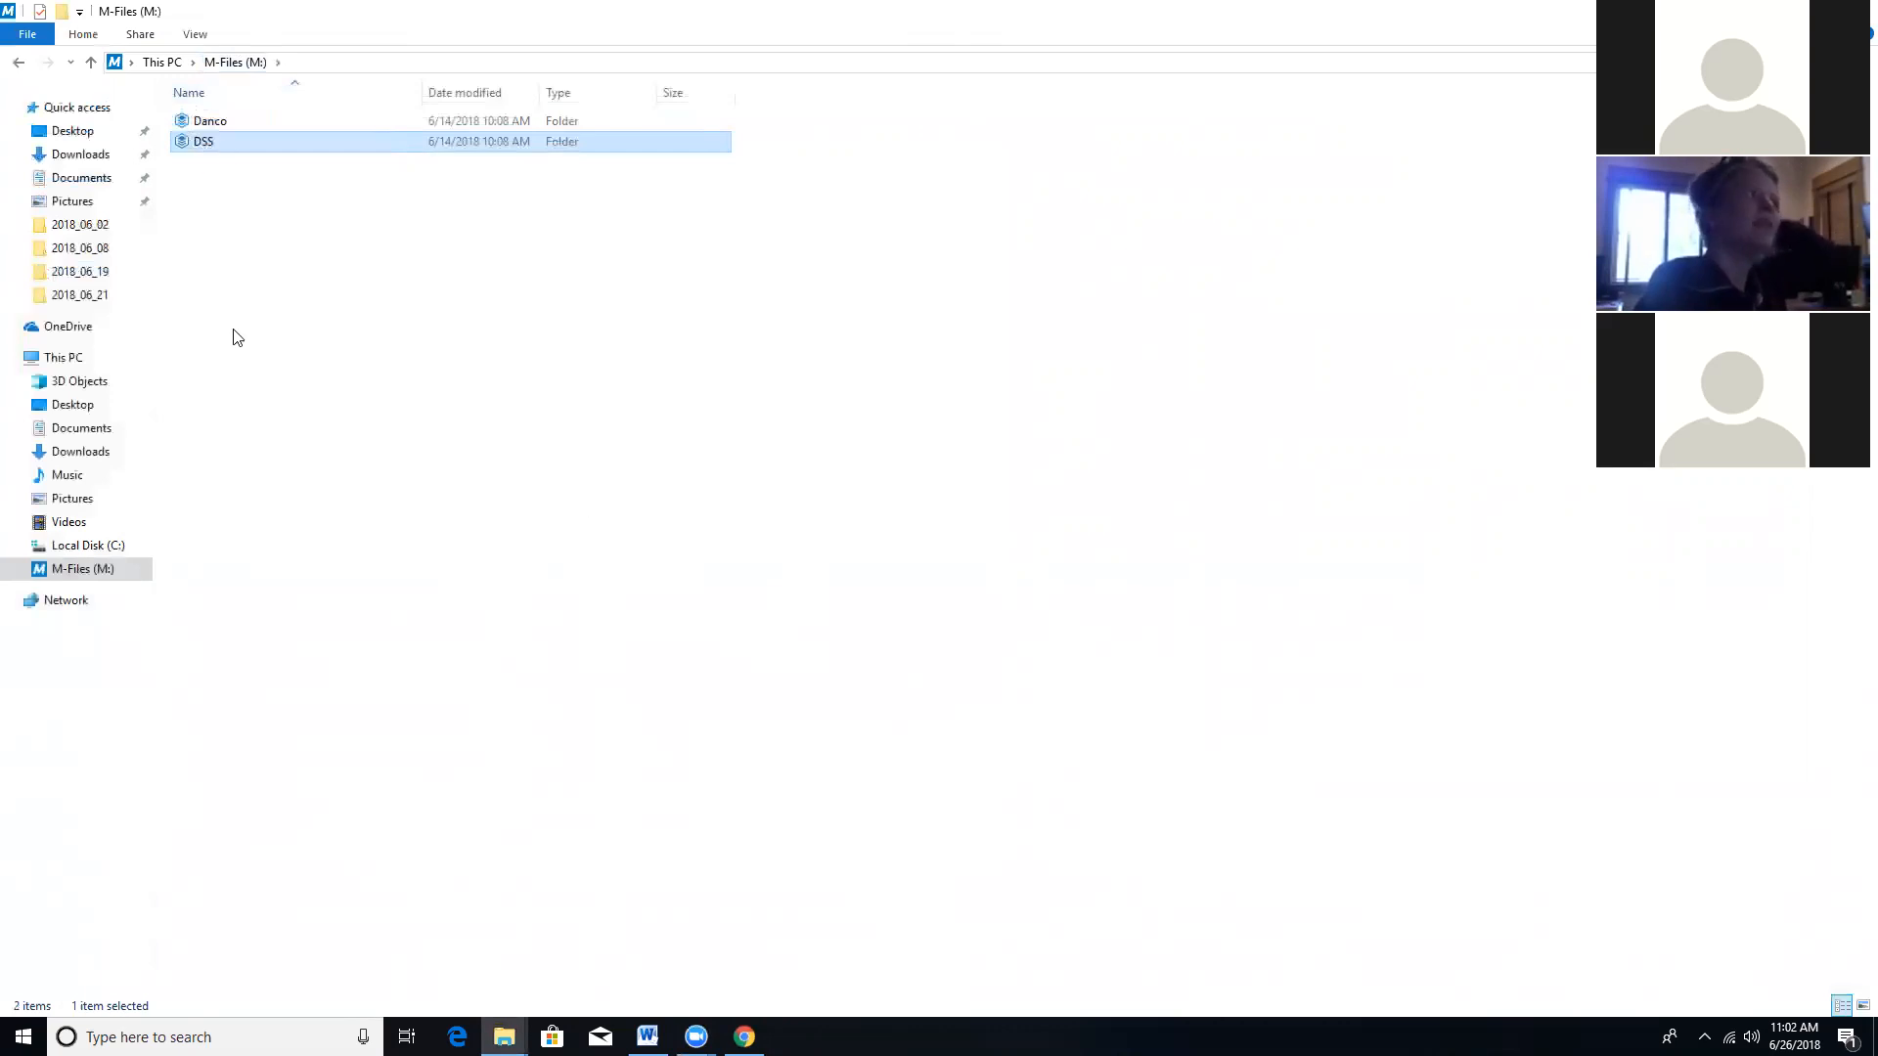
double_click(206, 141)
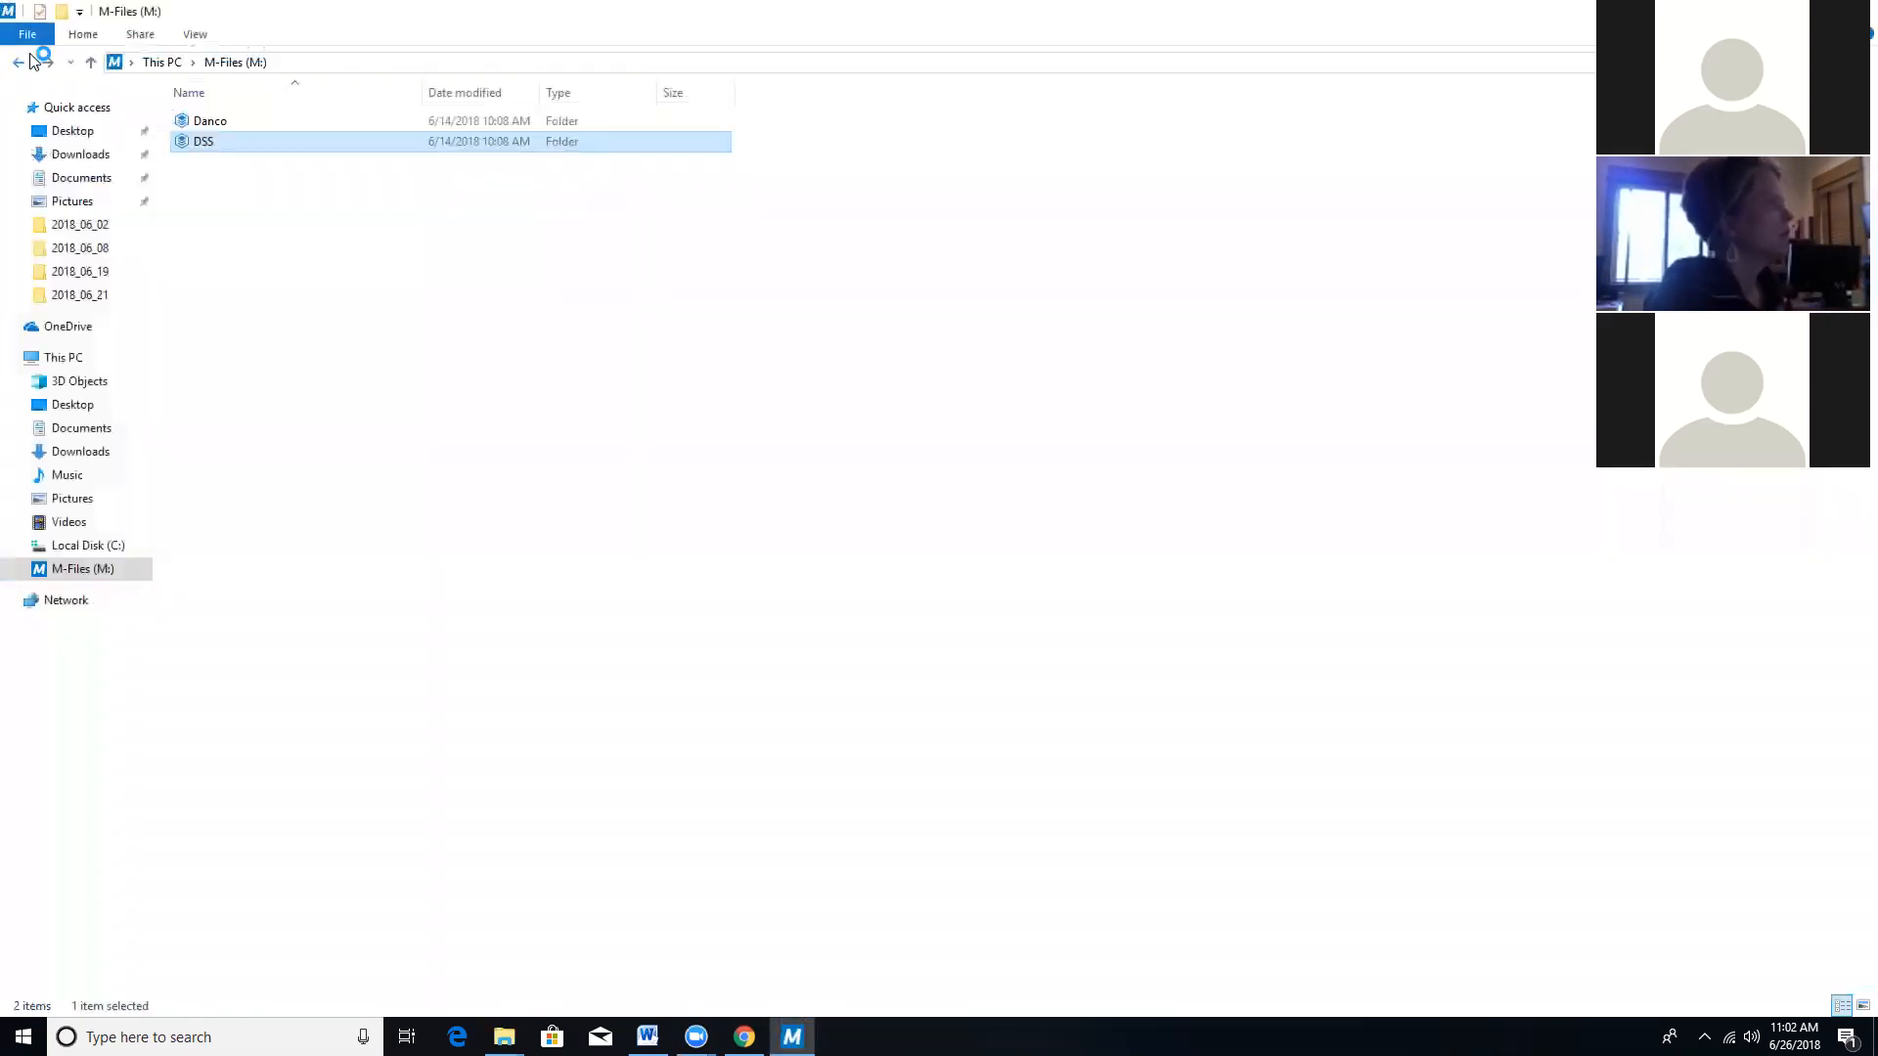
click(18, 39)
click(18, 59)
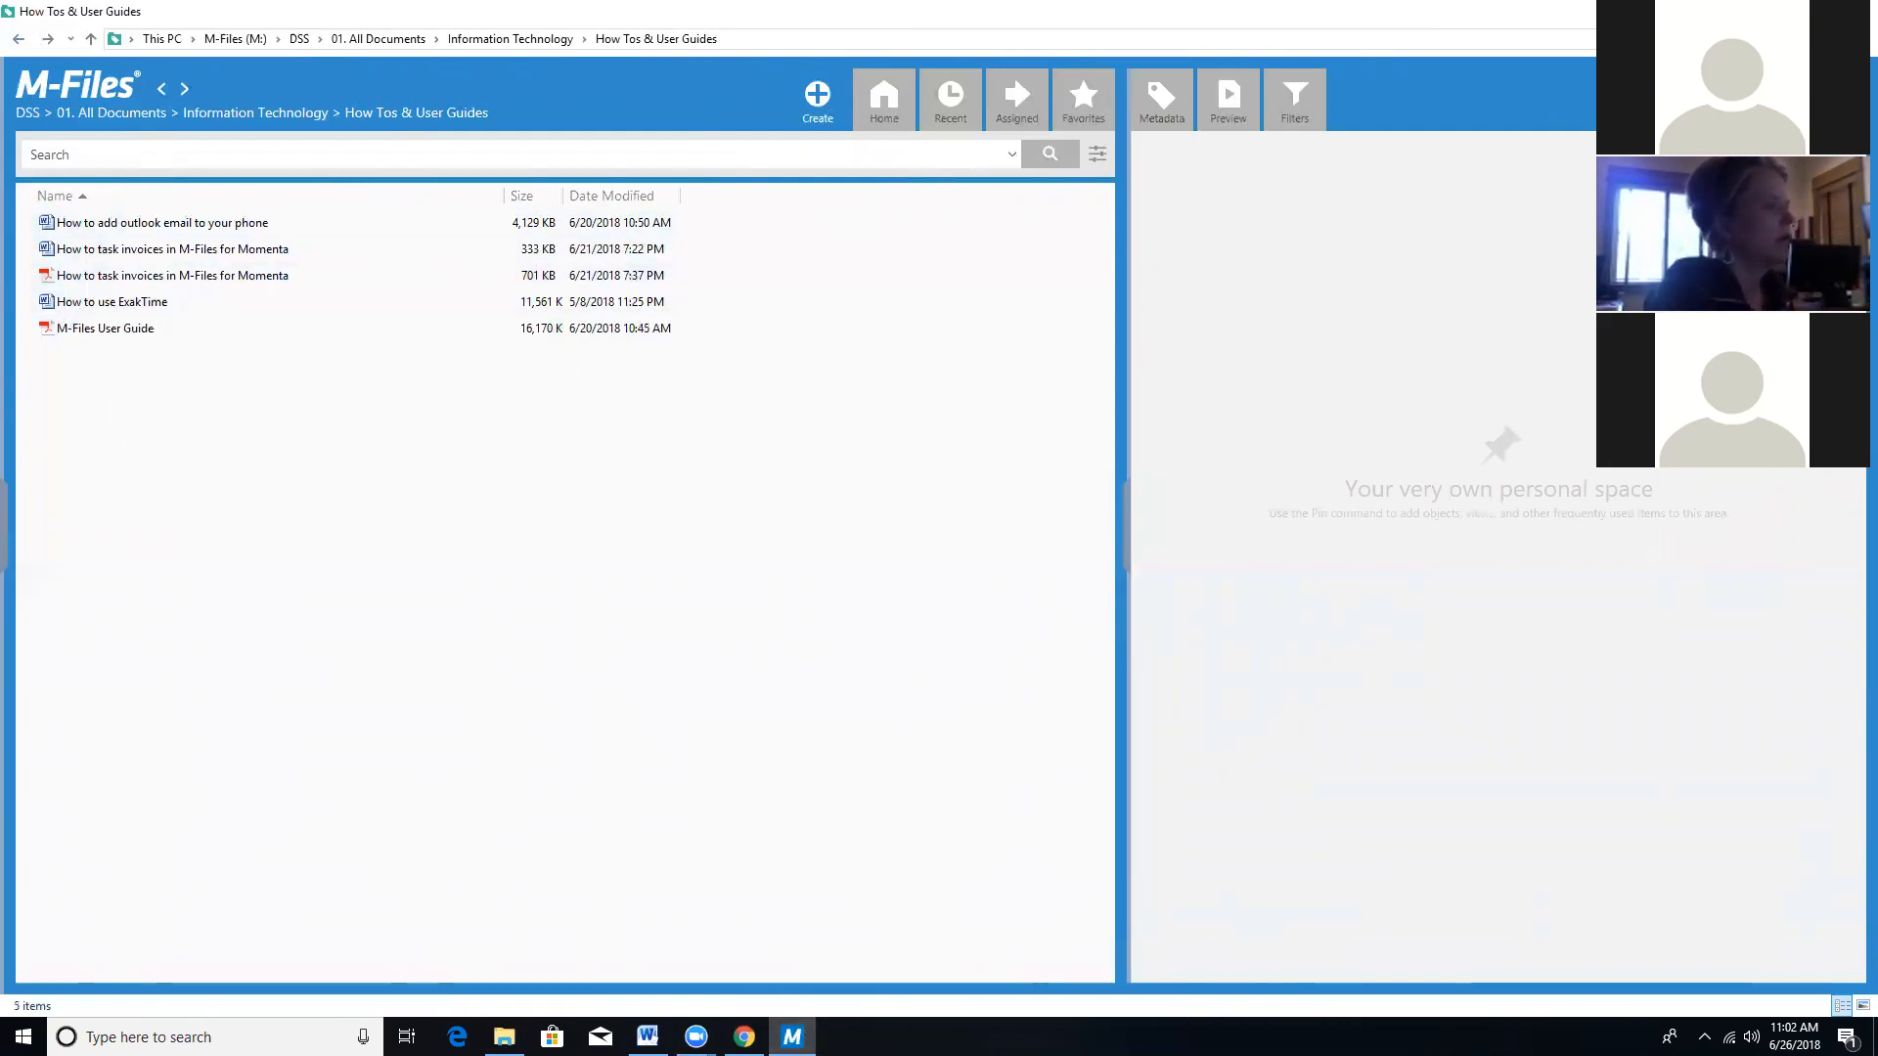
Open the M-Files drive via Explore M-Files and enter the Danco vault.
right_click(793, 1037)
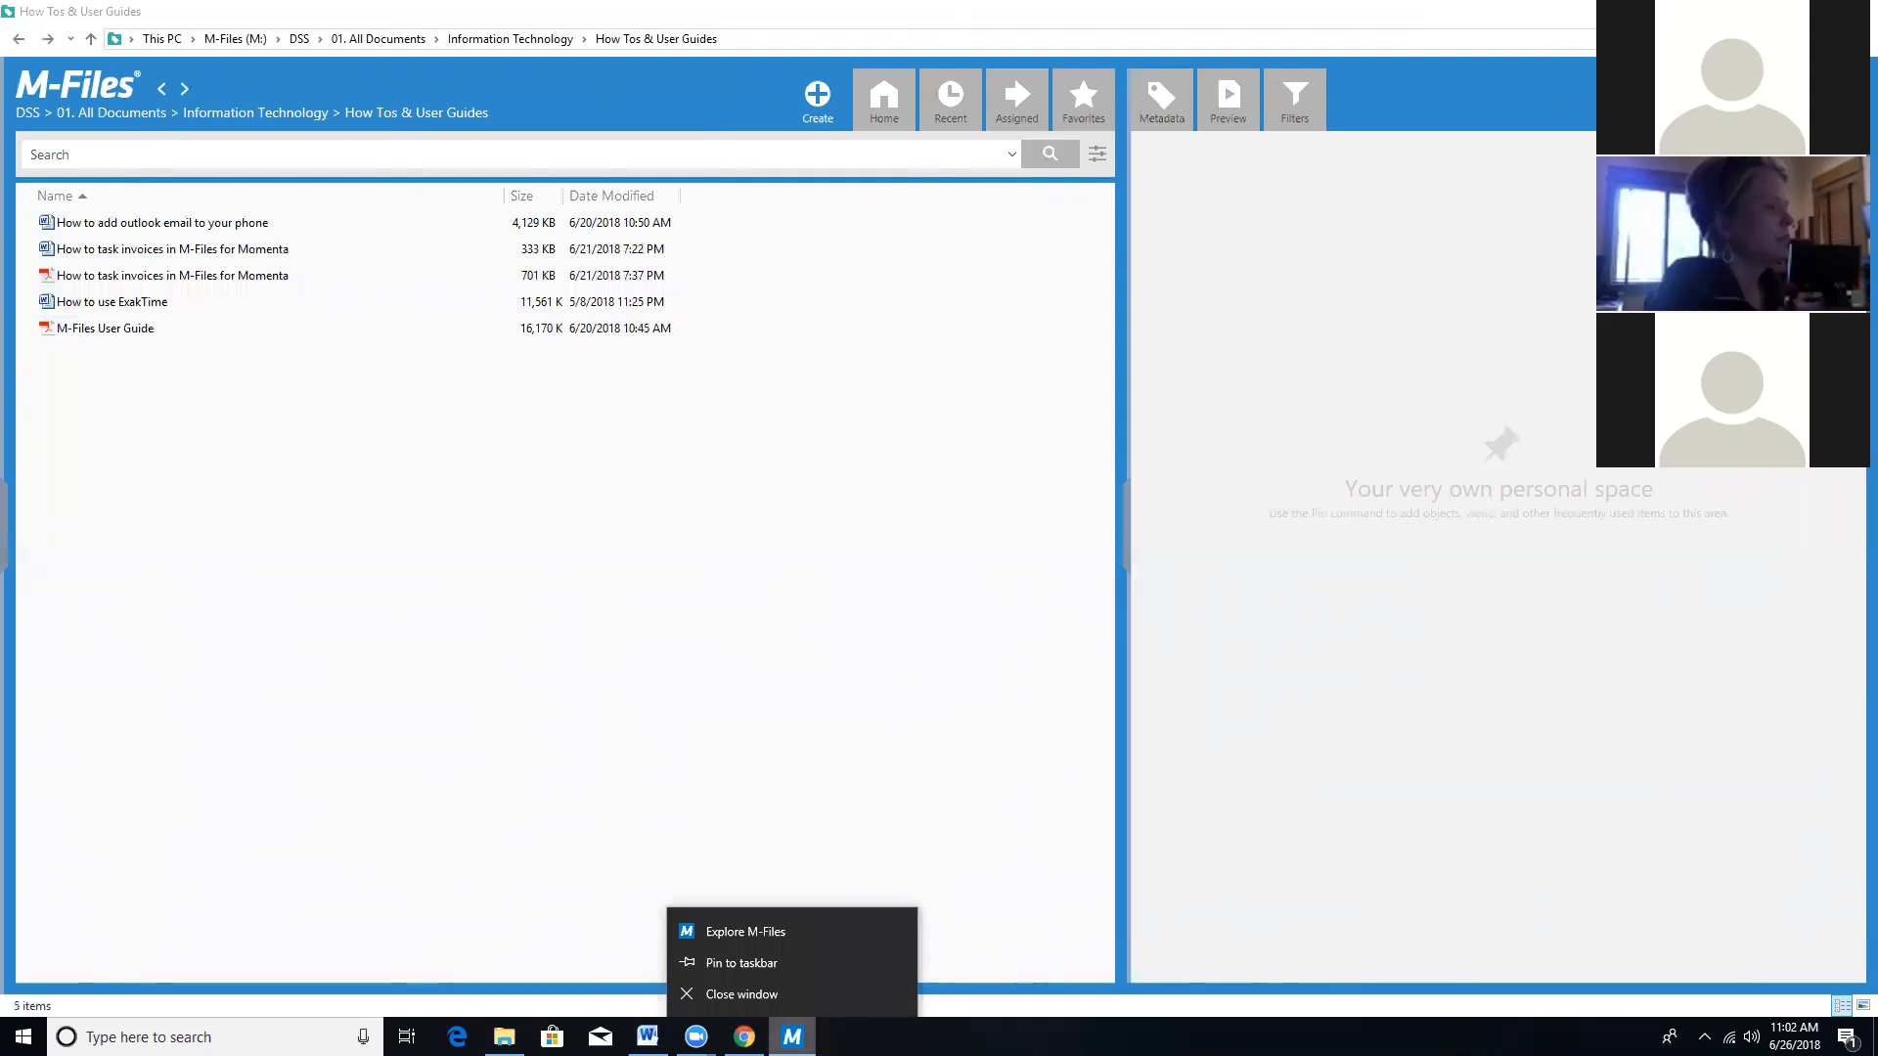
click(741, 932)
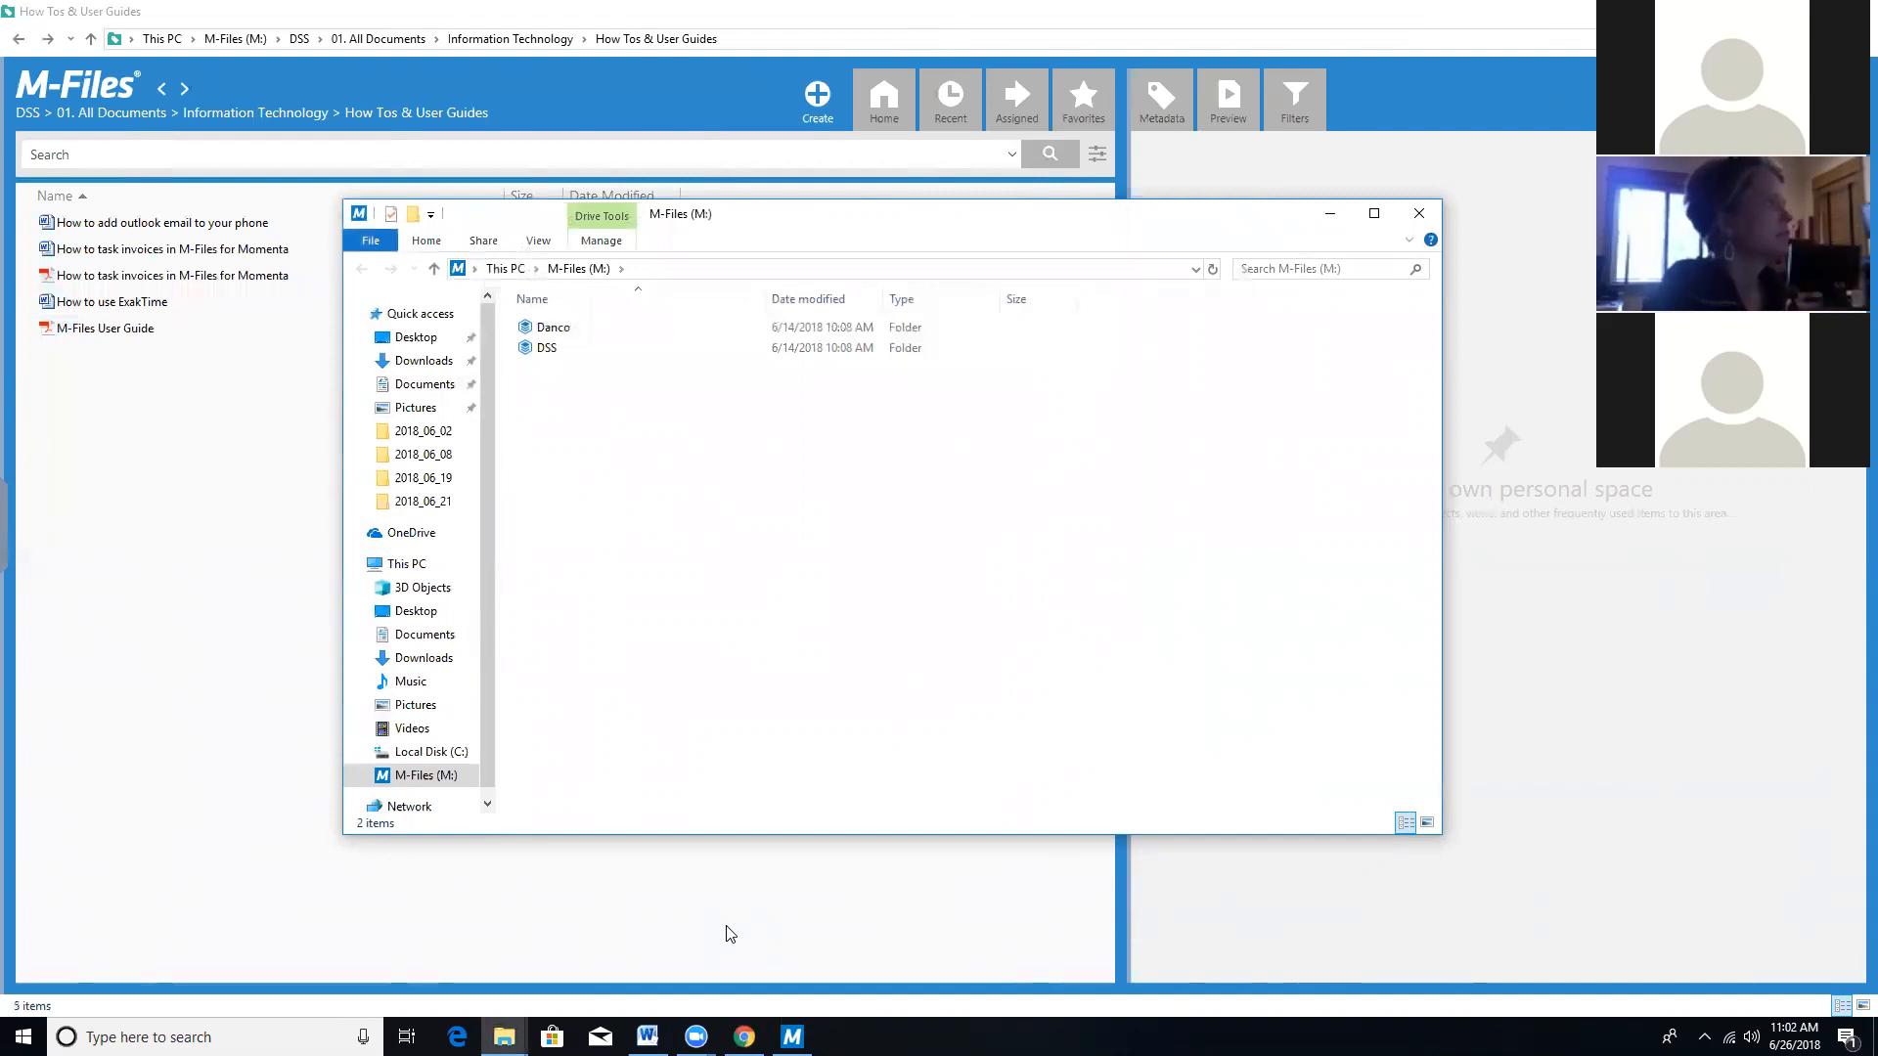
double_click(607, 329)
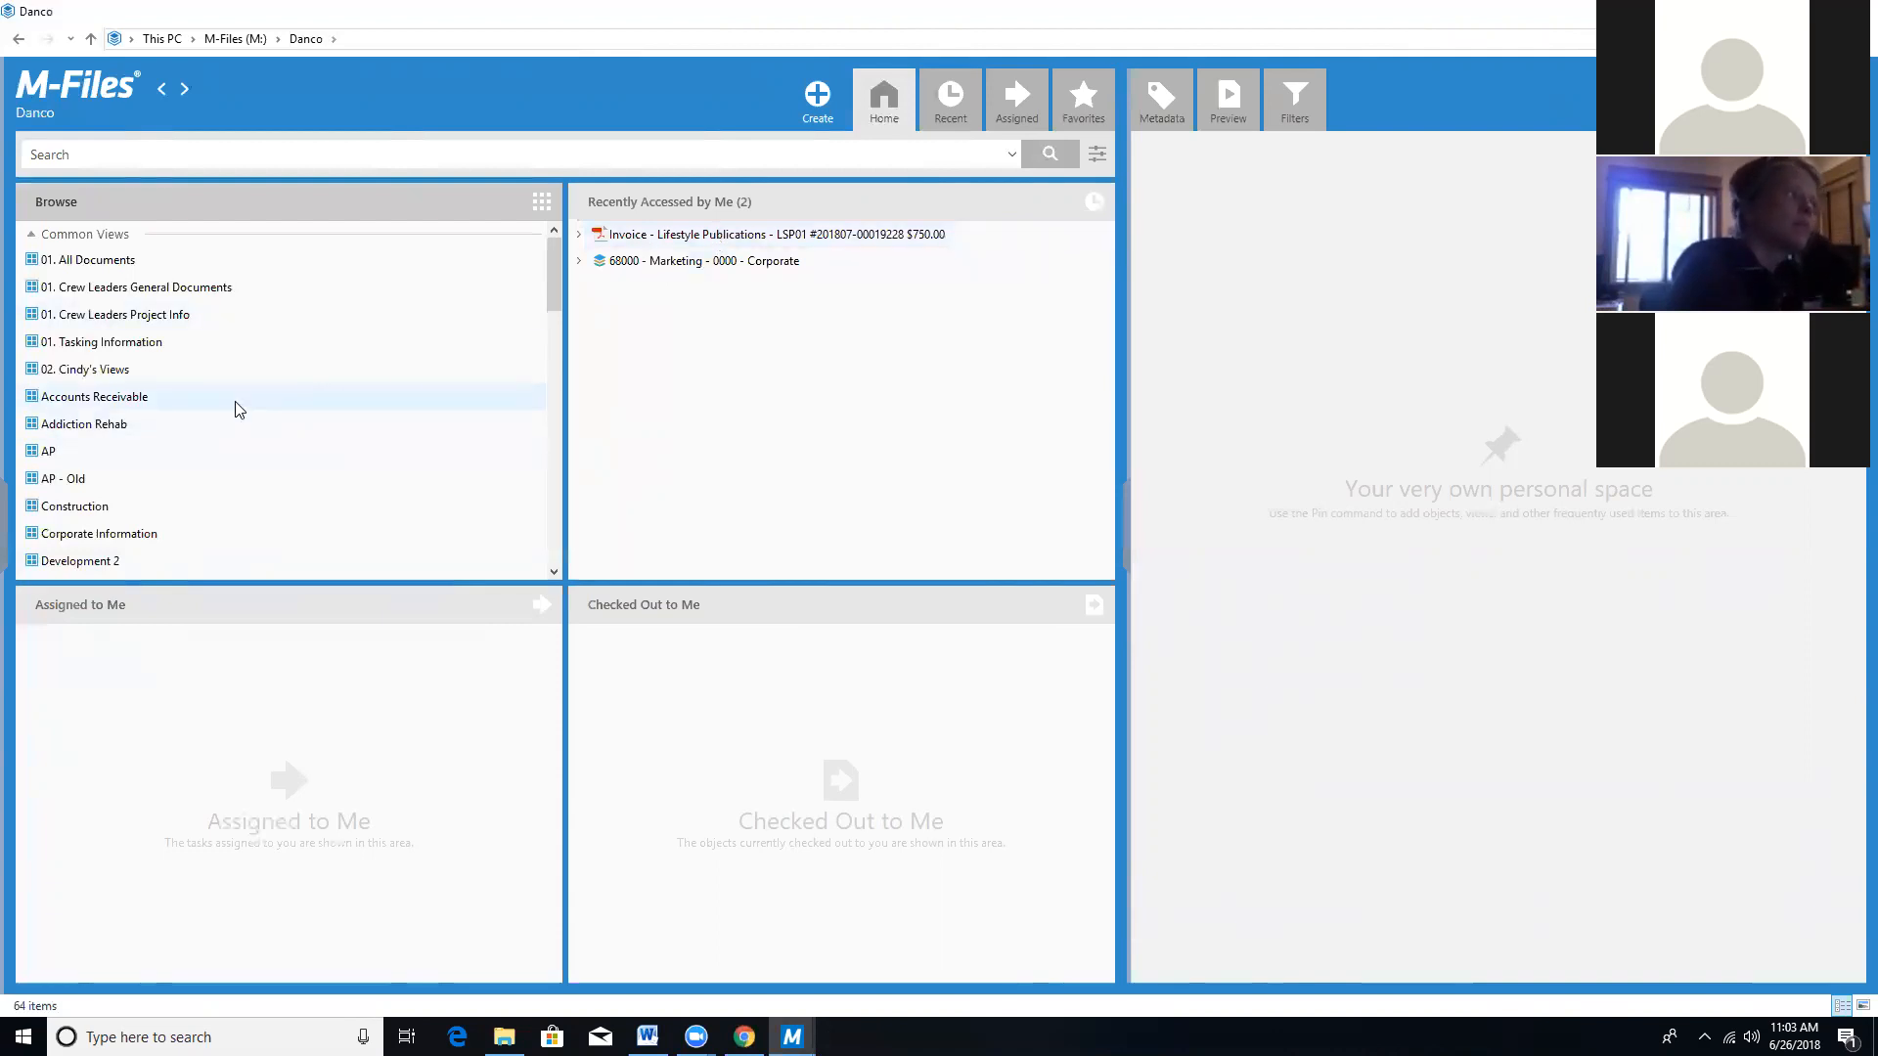
Browse AP > 02a. Waiting for LB Appr > DSS to find the $750.00 Lifestyle Publications invoice.
scroll(239, 409, down, 15)
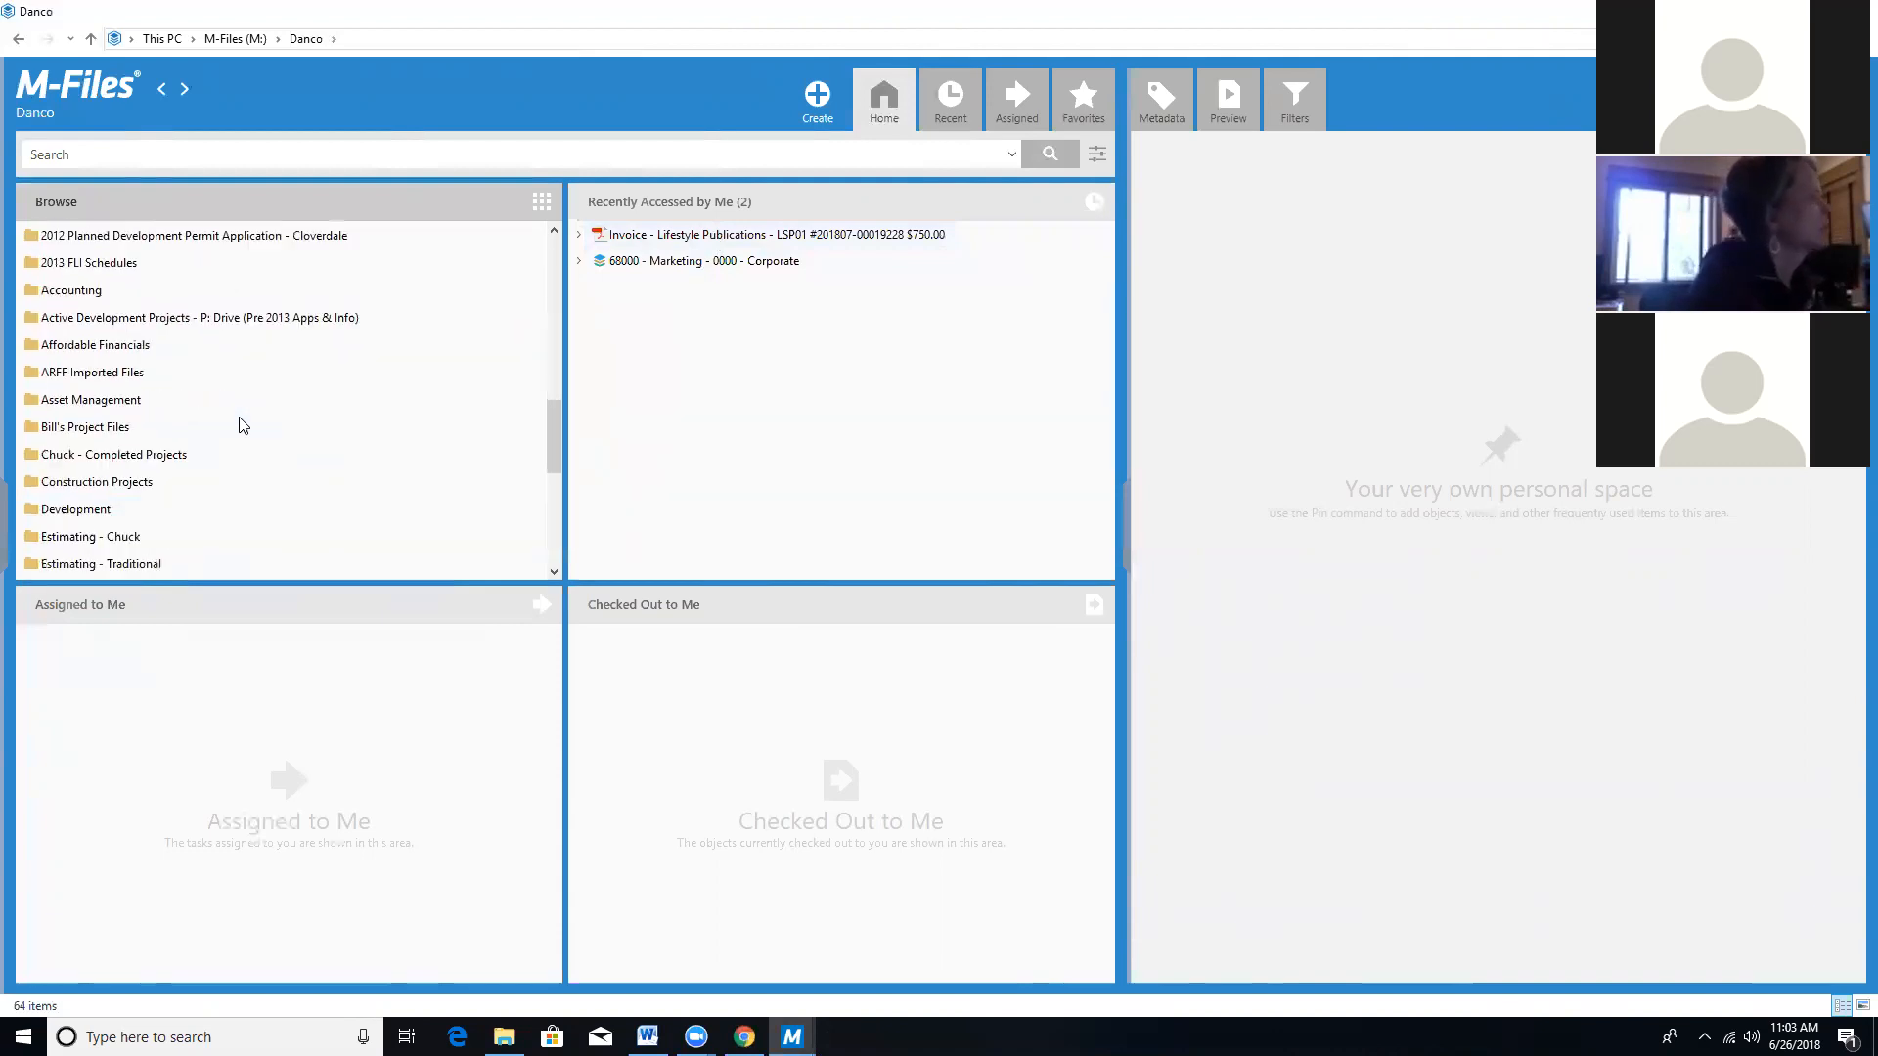
scroll(243, 423, up, 15)
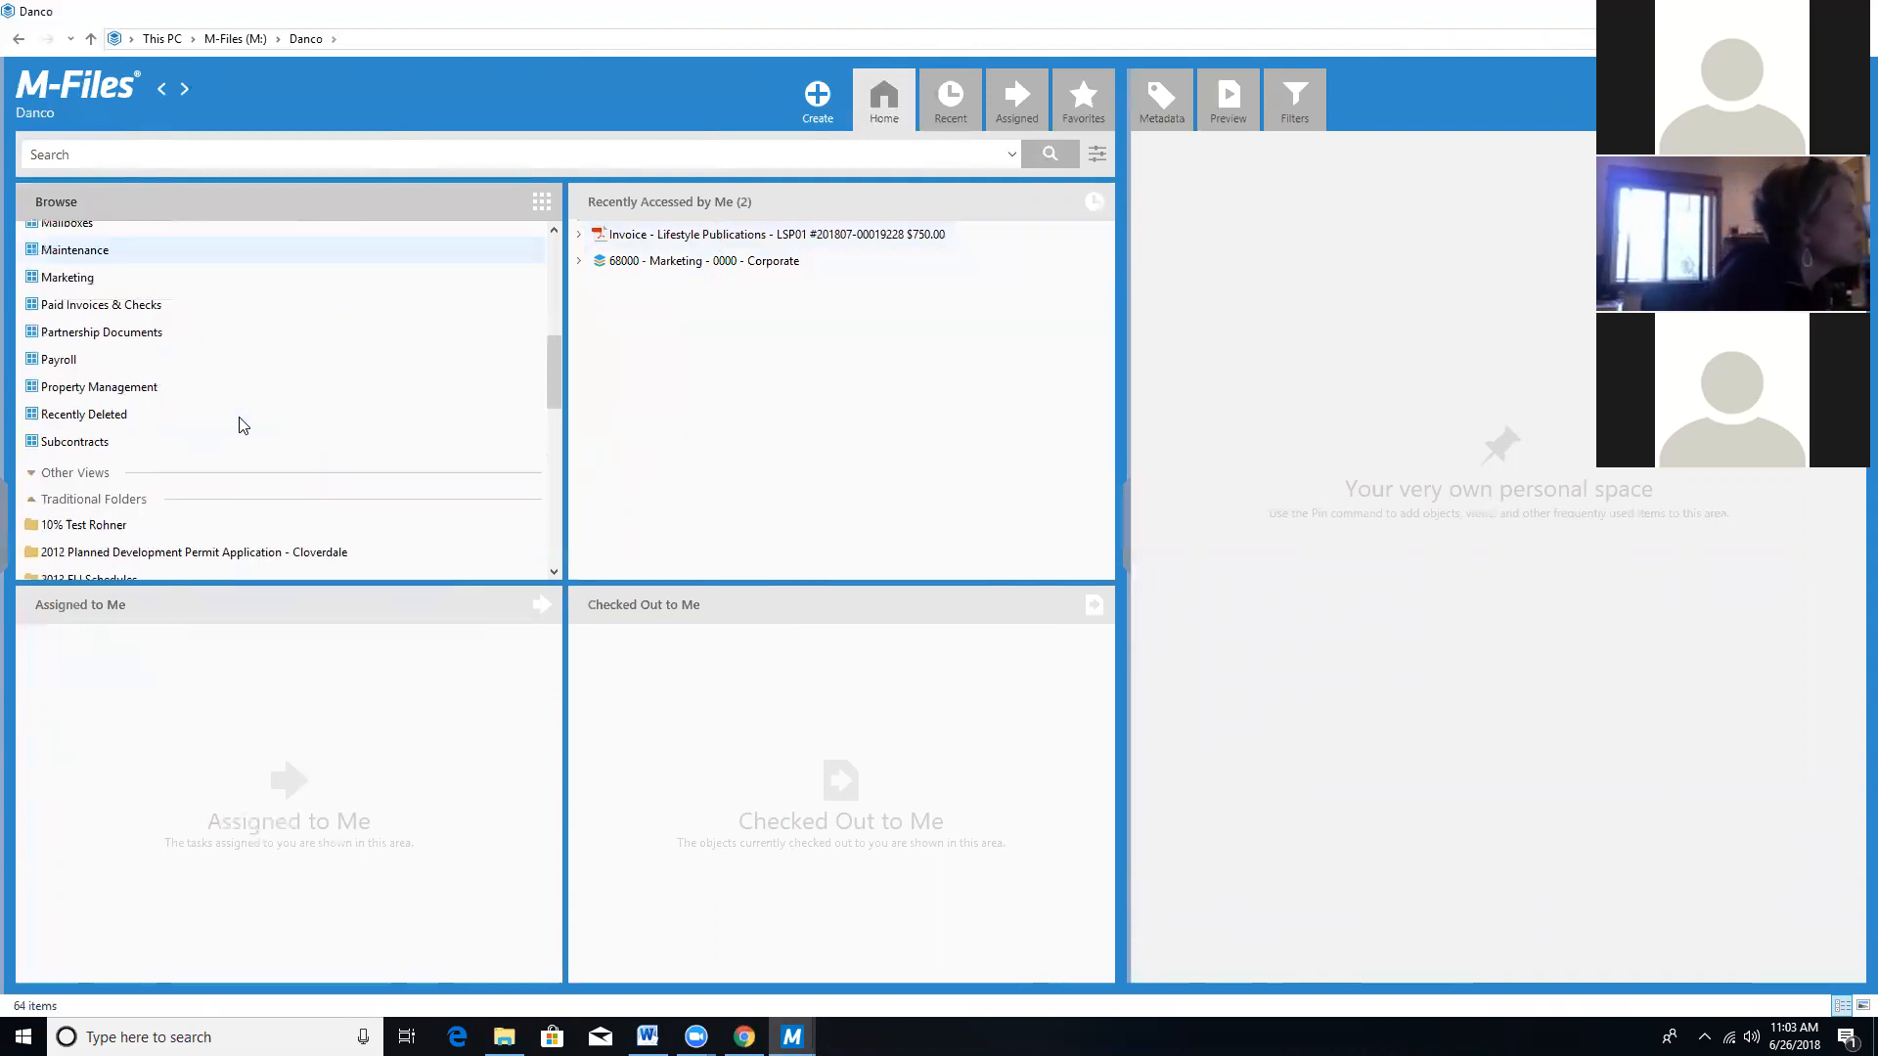
scroll(242, 427, up, 1)
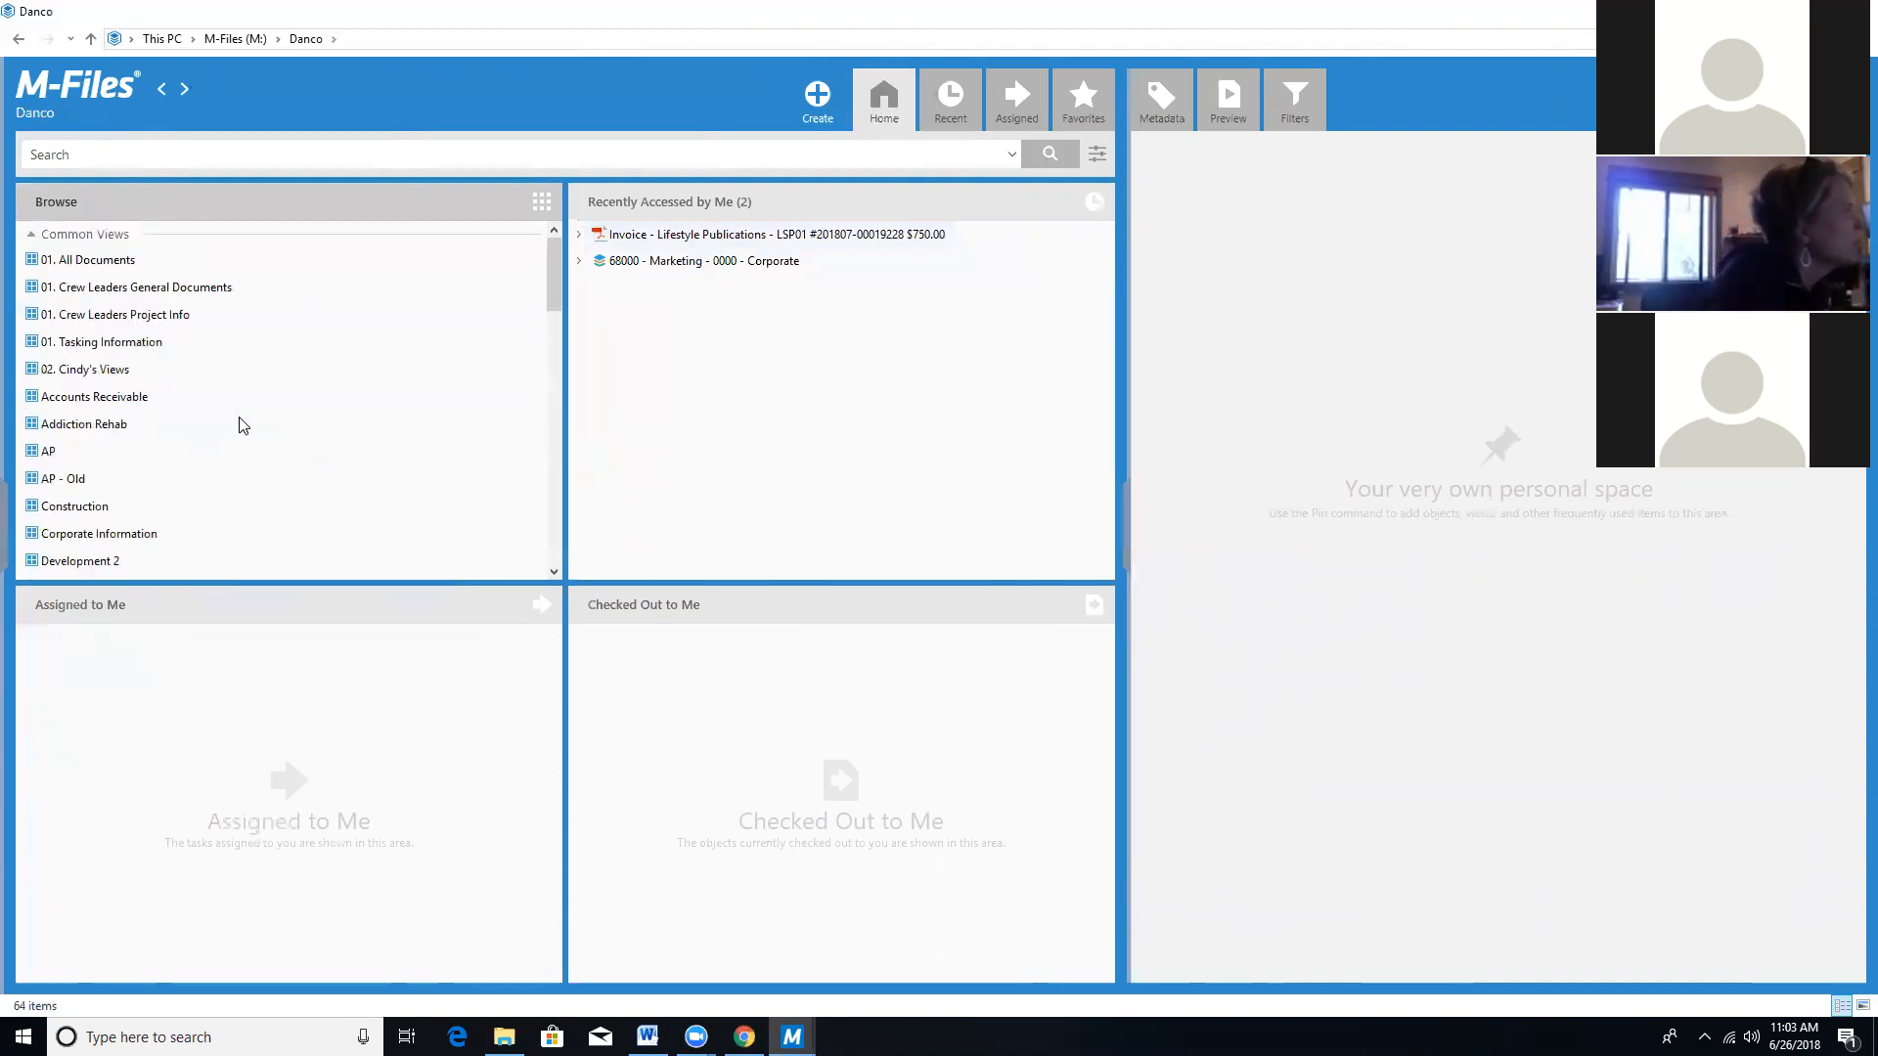
click(144, 451)
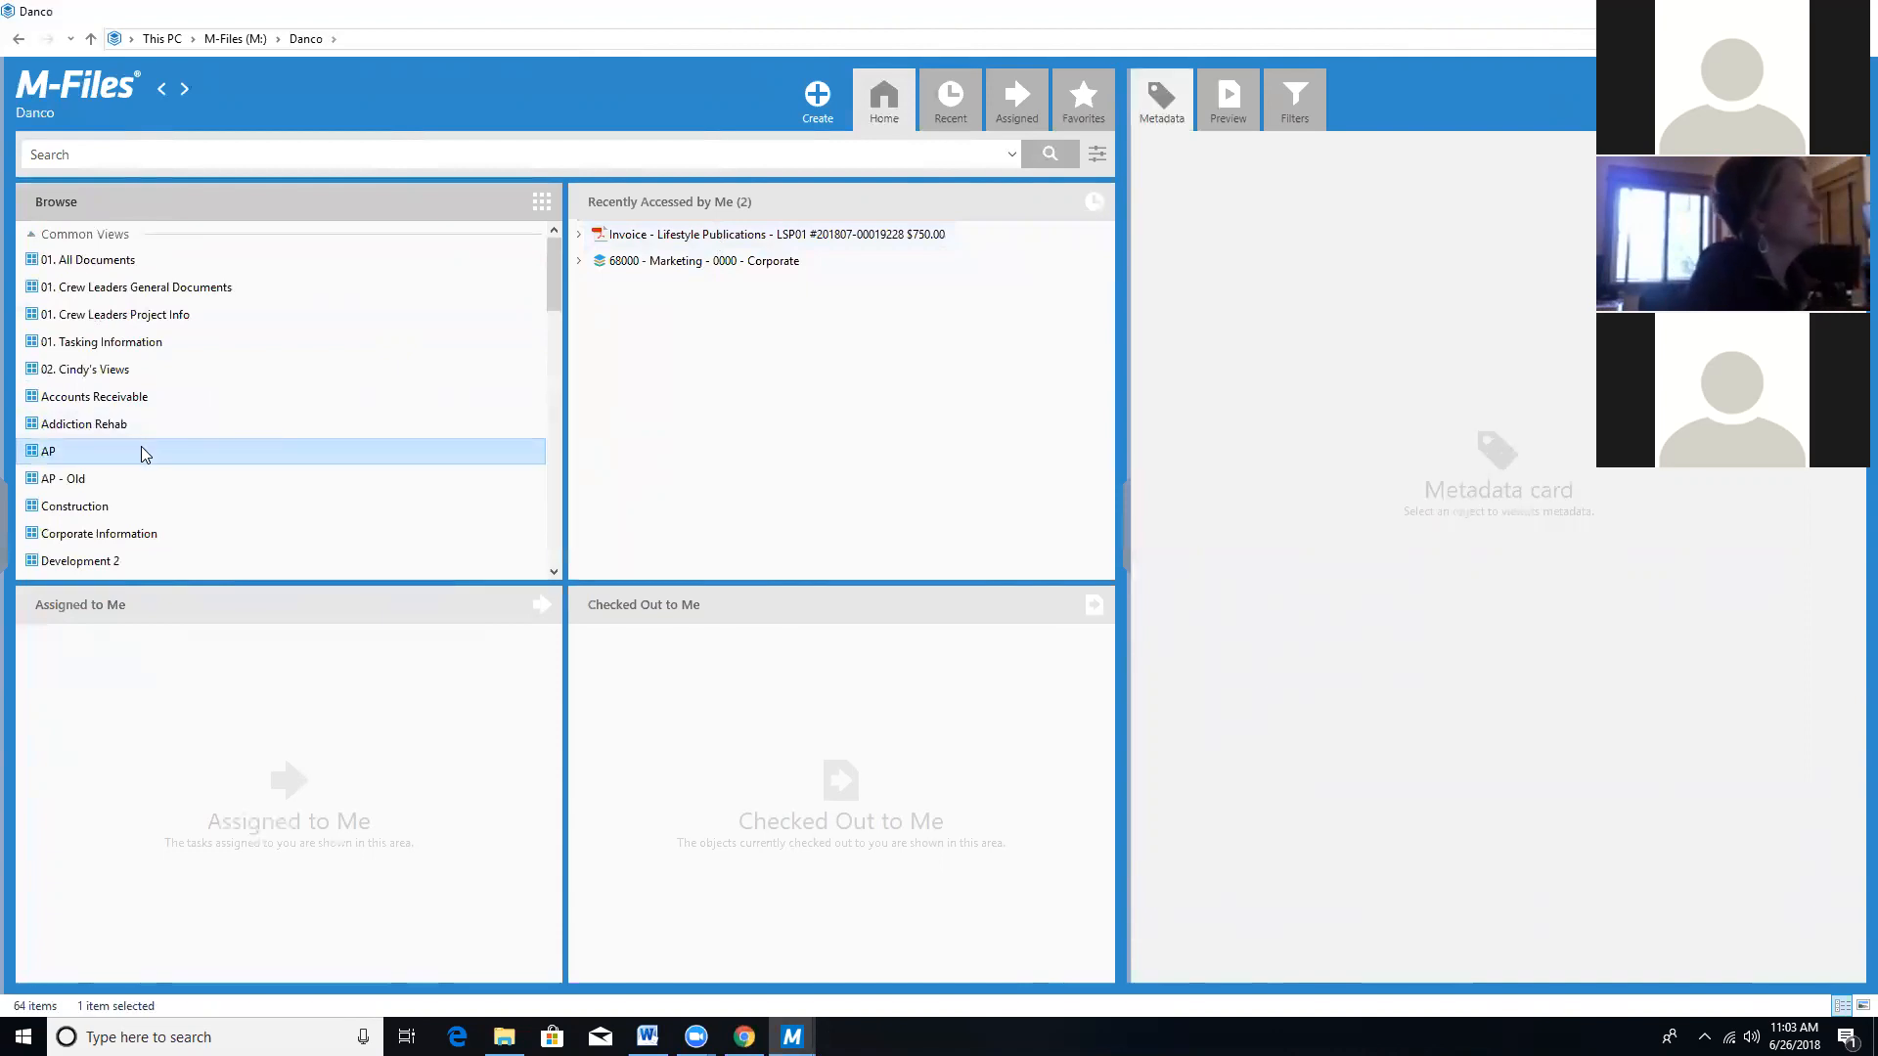
double_click(144, 454)
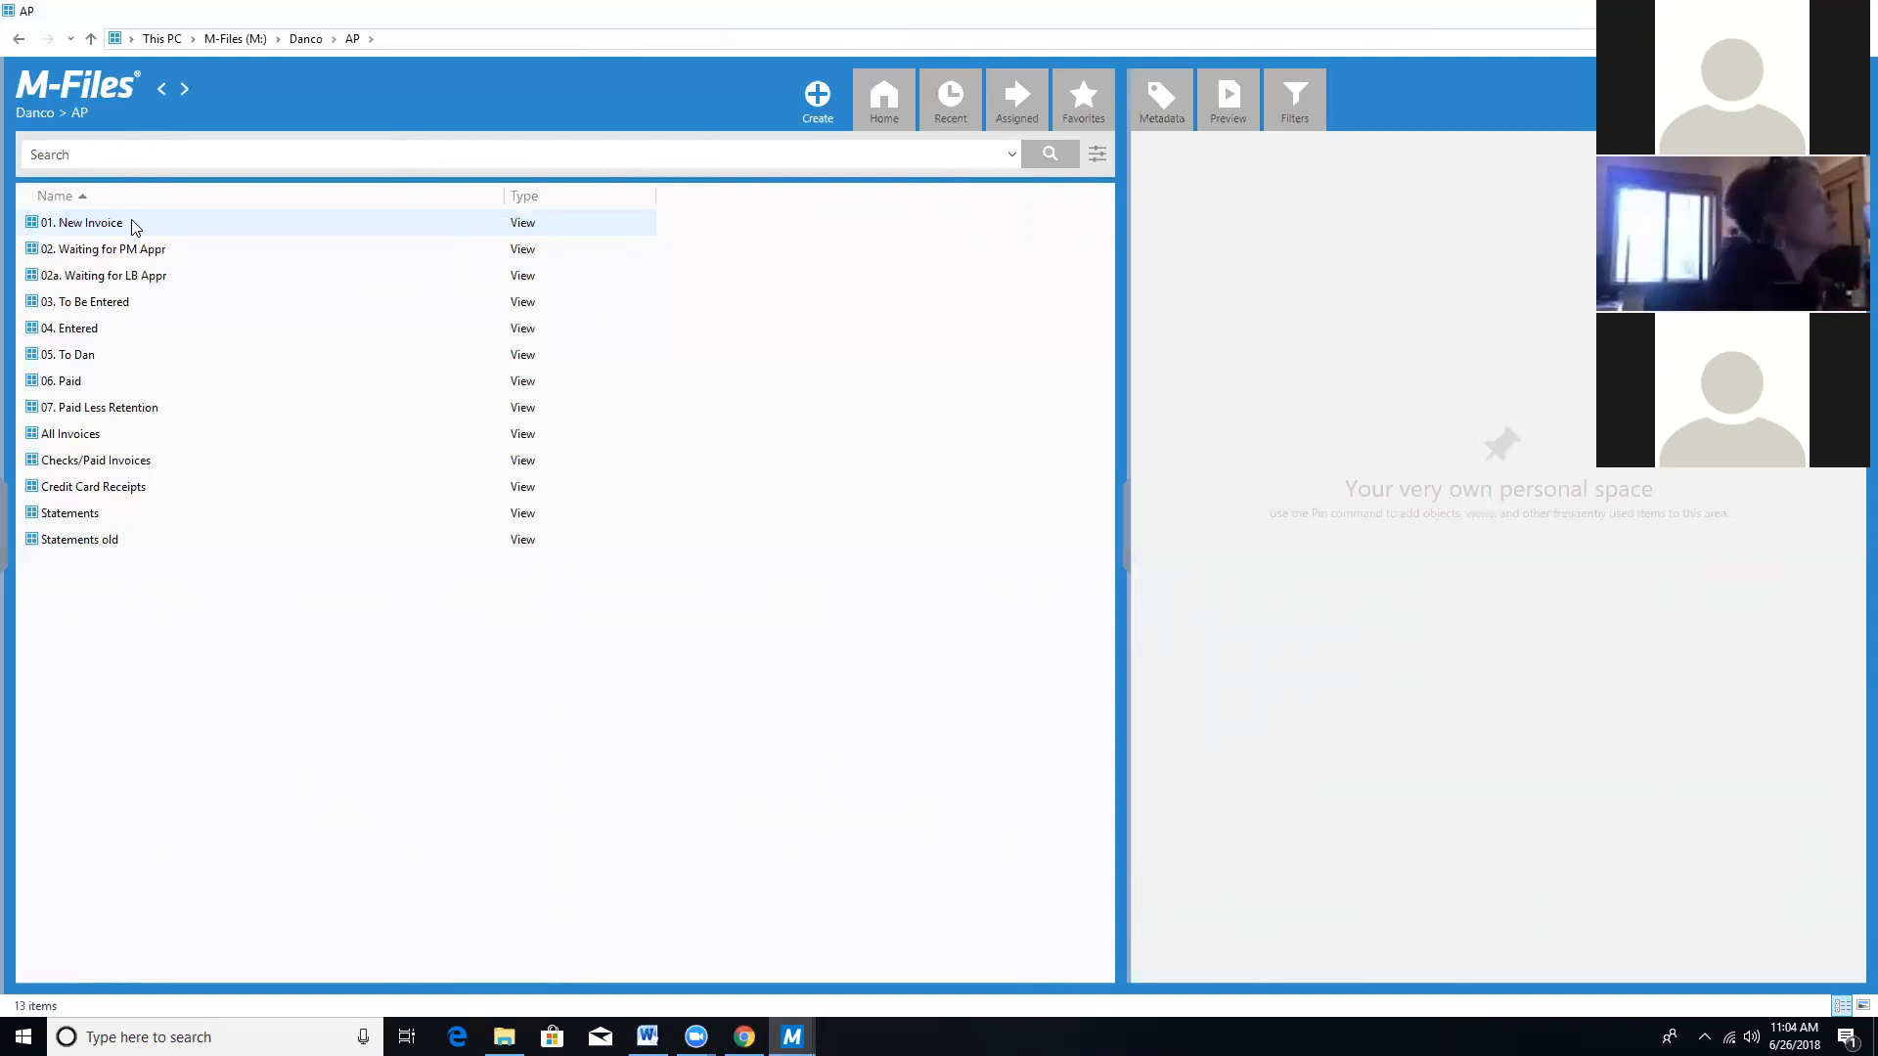
click(186, 277)
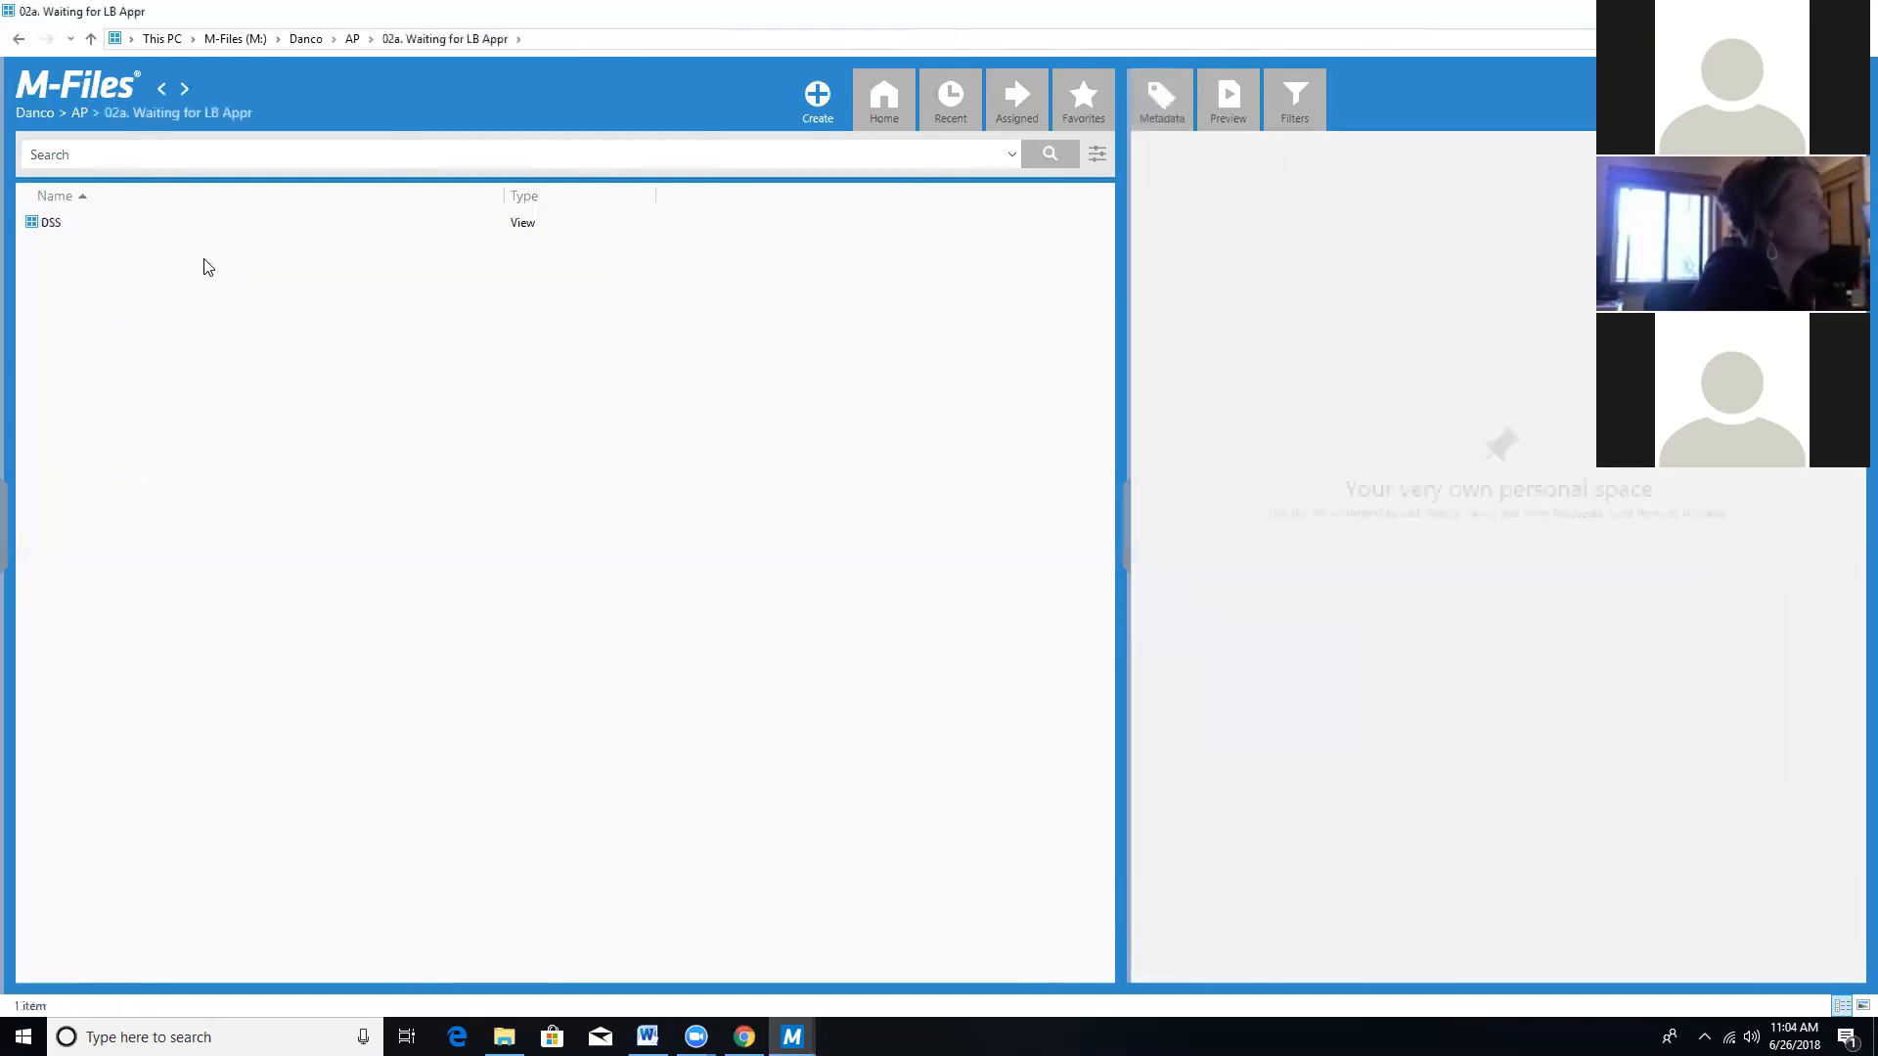
click(199, 225)
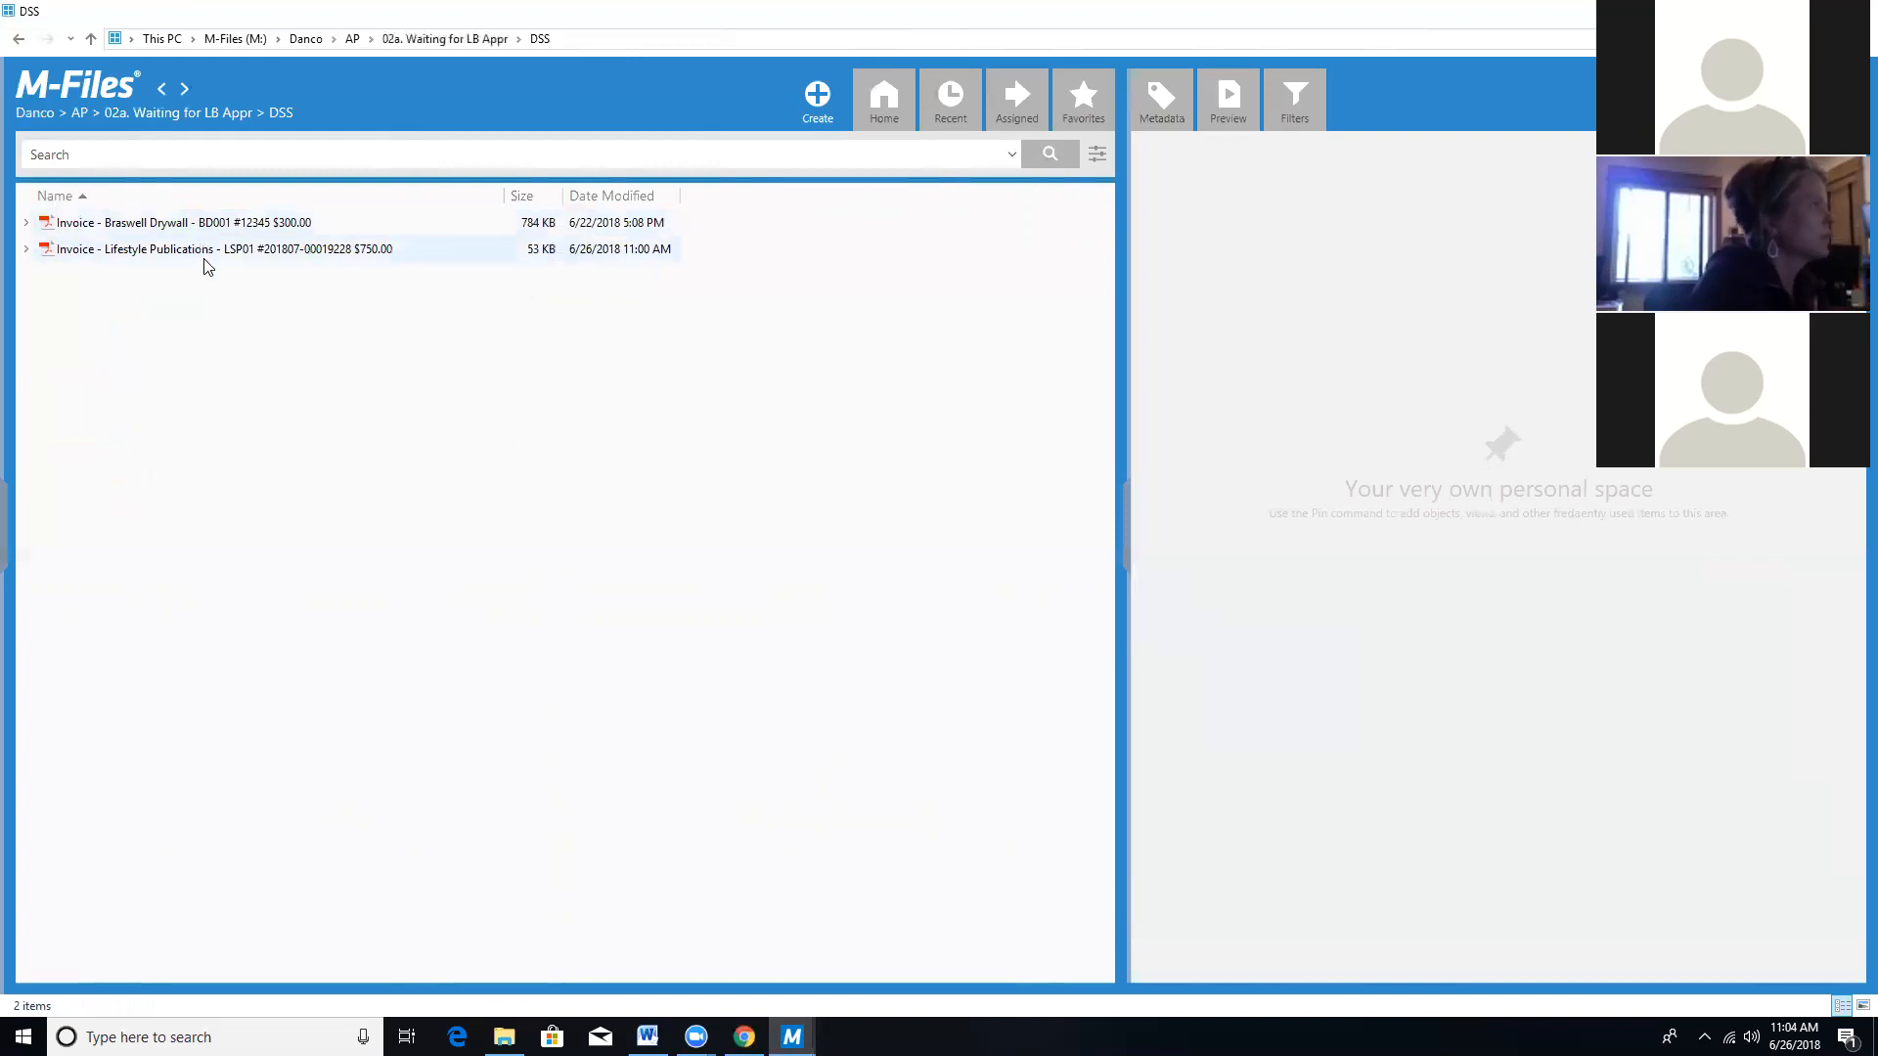
Open the Lifestyle Publications invoice PDF in Acrobat, scroll through it, and close it.
double_click(204, 254)
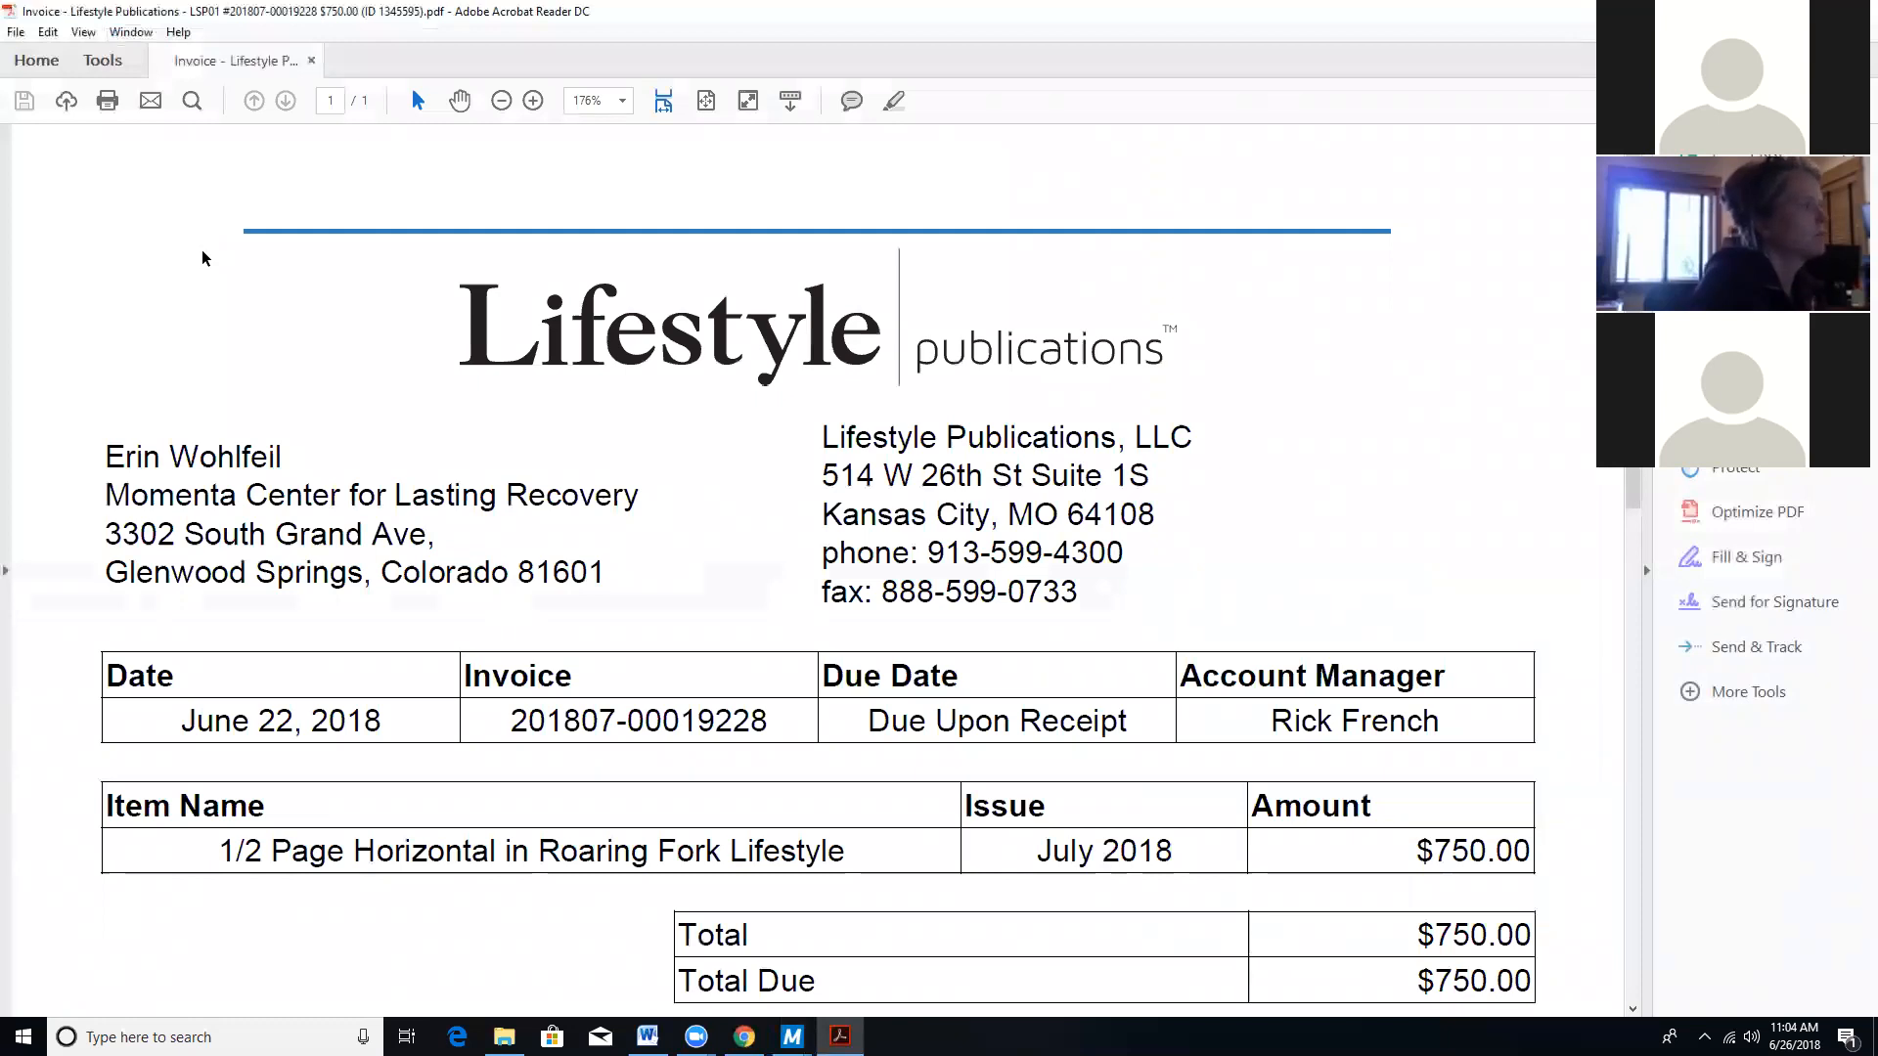
scroll(203, 259, down, 7)
scroll(202, 261, up, 7)
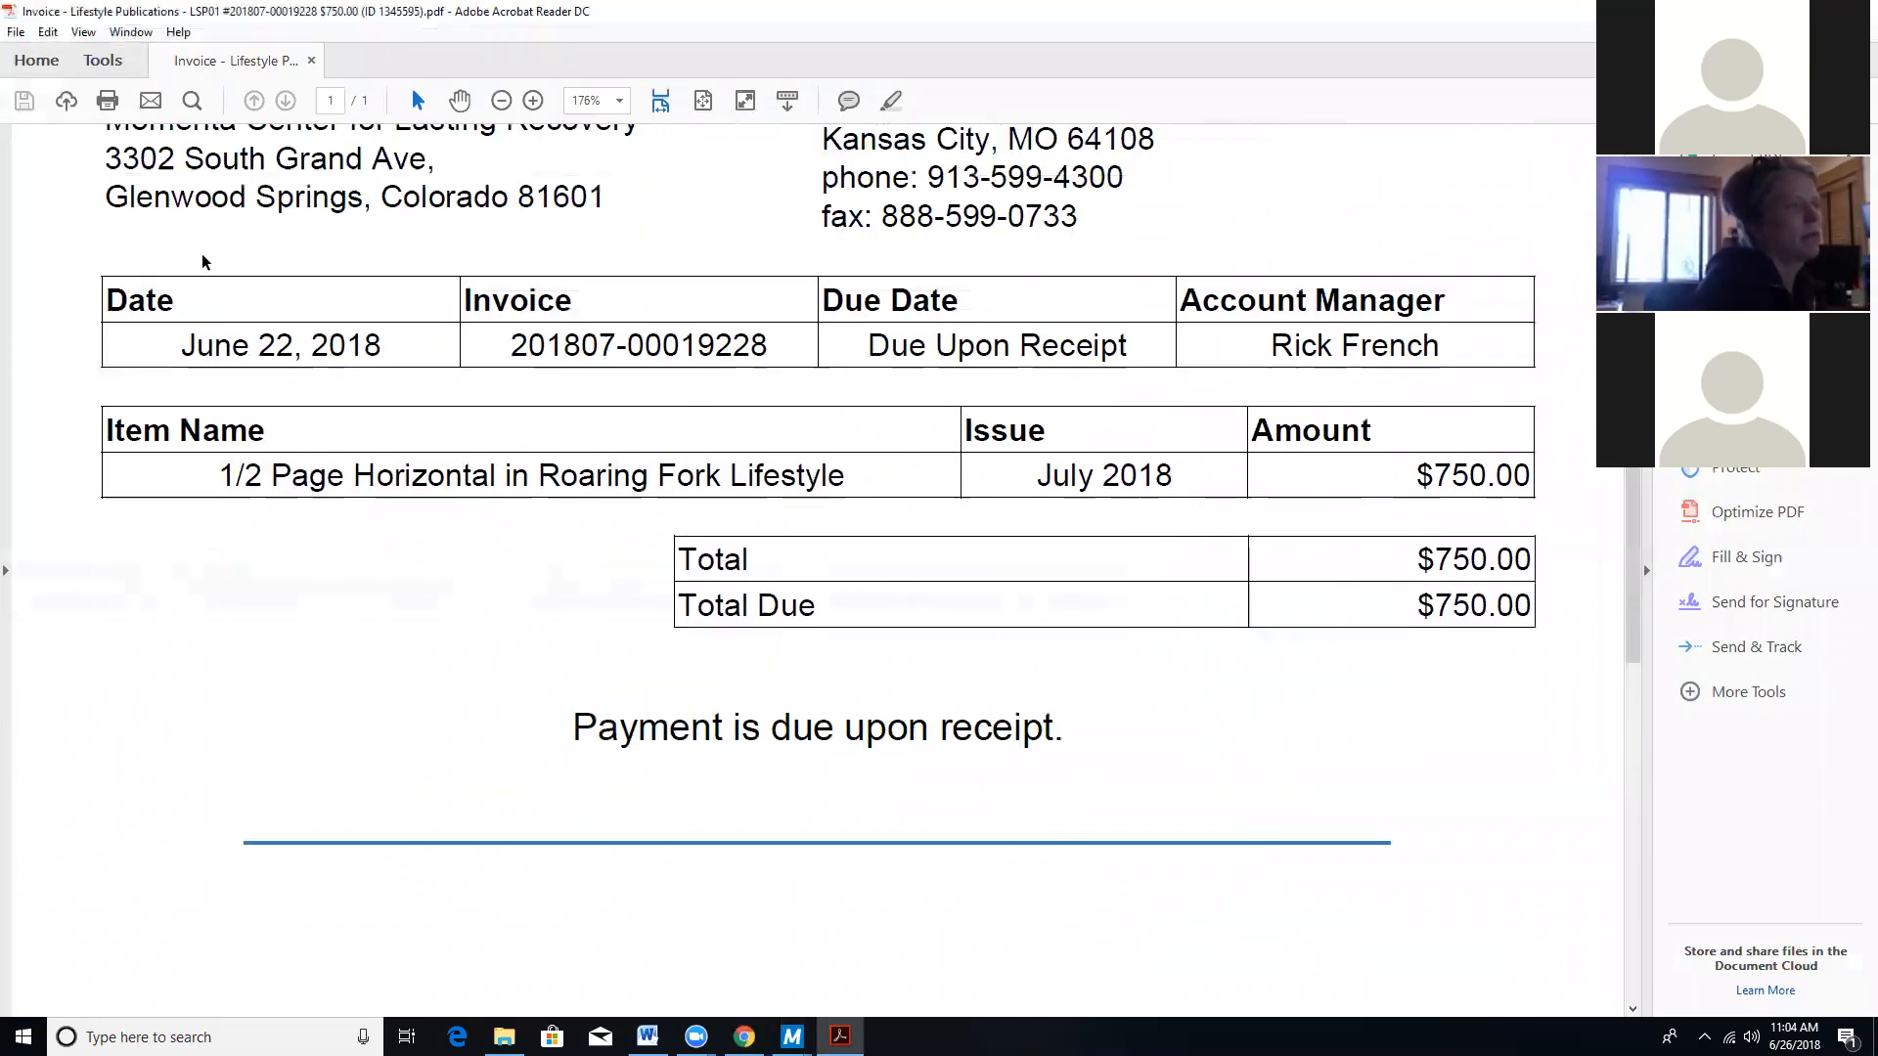
click(310, 61)
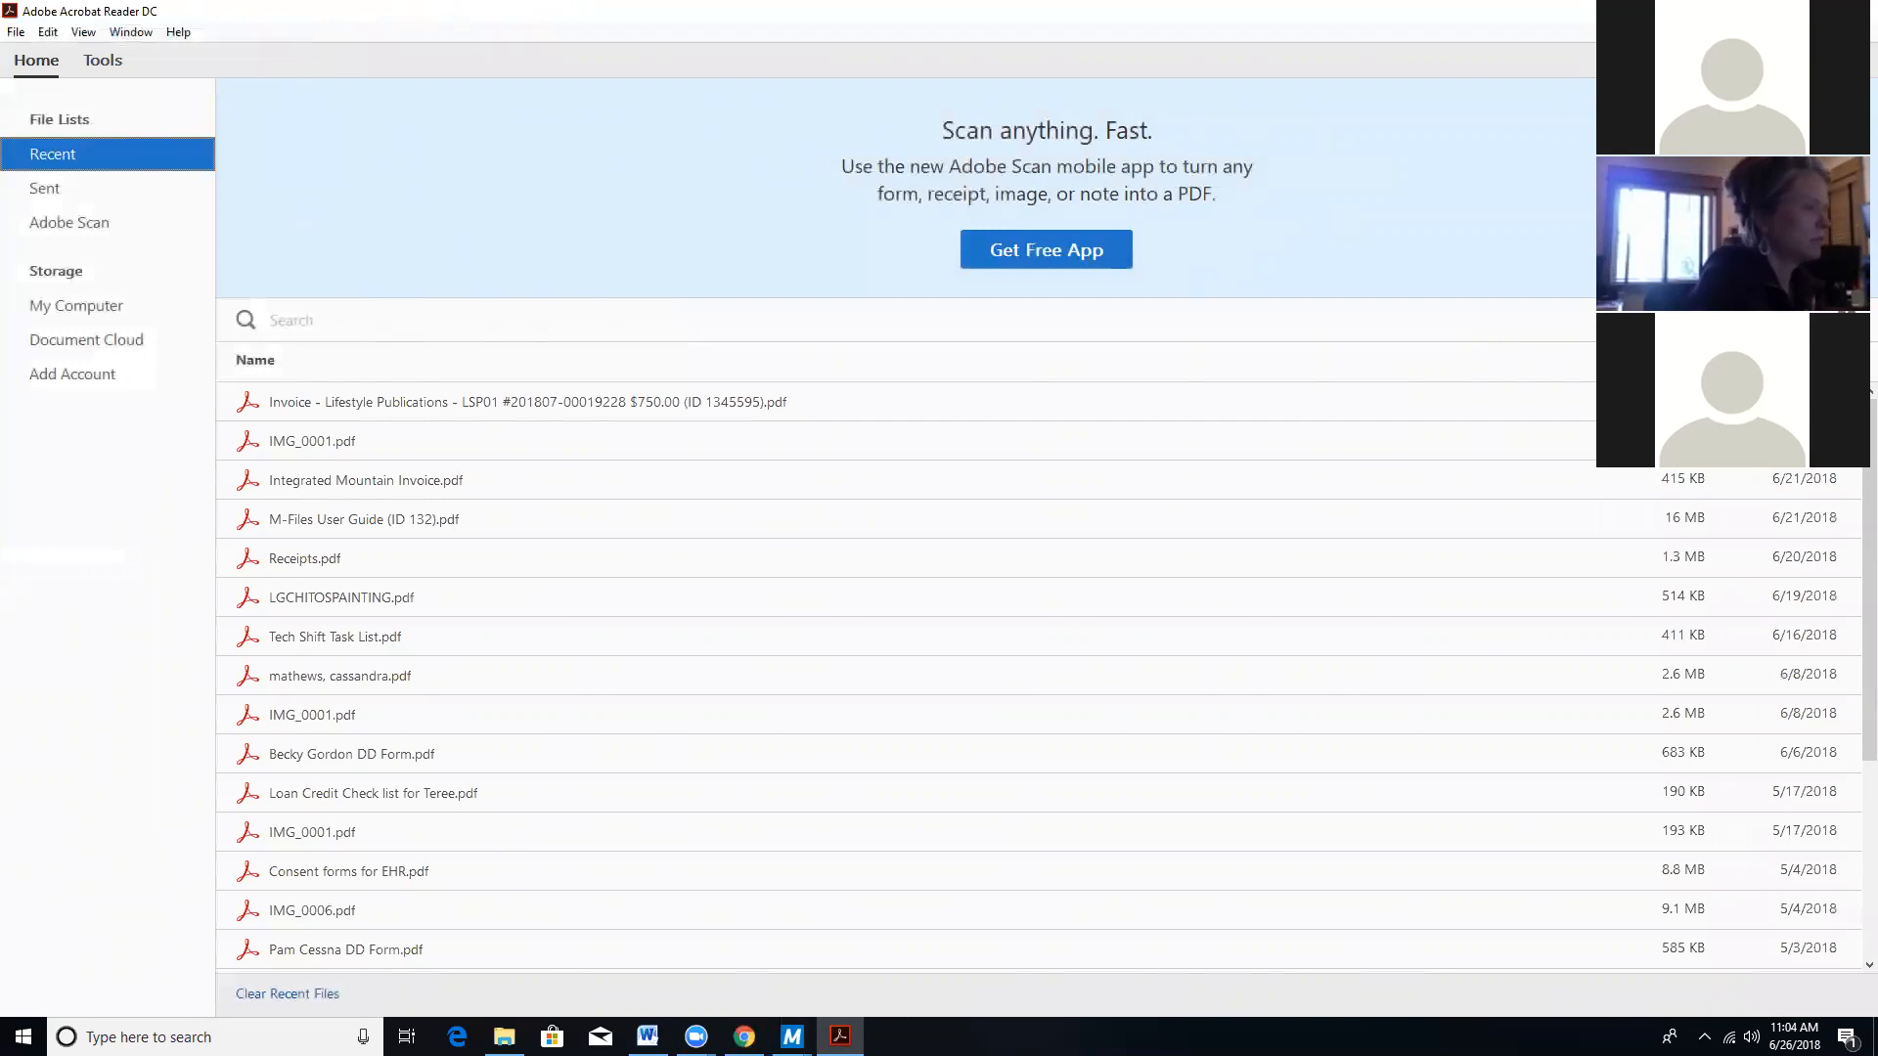
Switch back to M-Files and go back up from 02a. Waiting for LB Appr to the AP views list.
click(792, 1037)
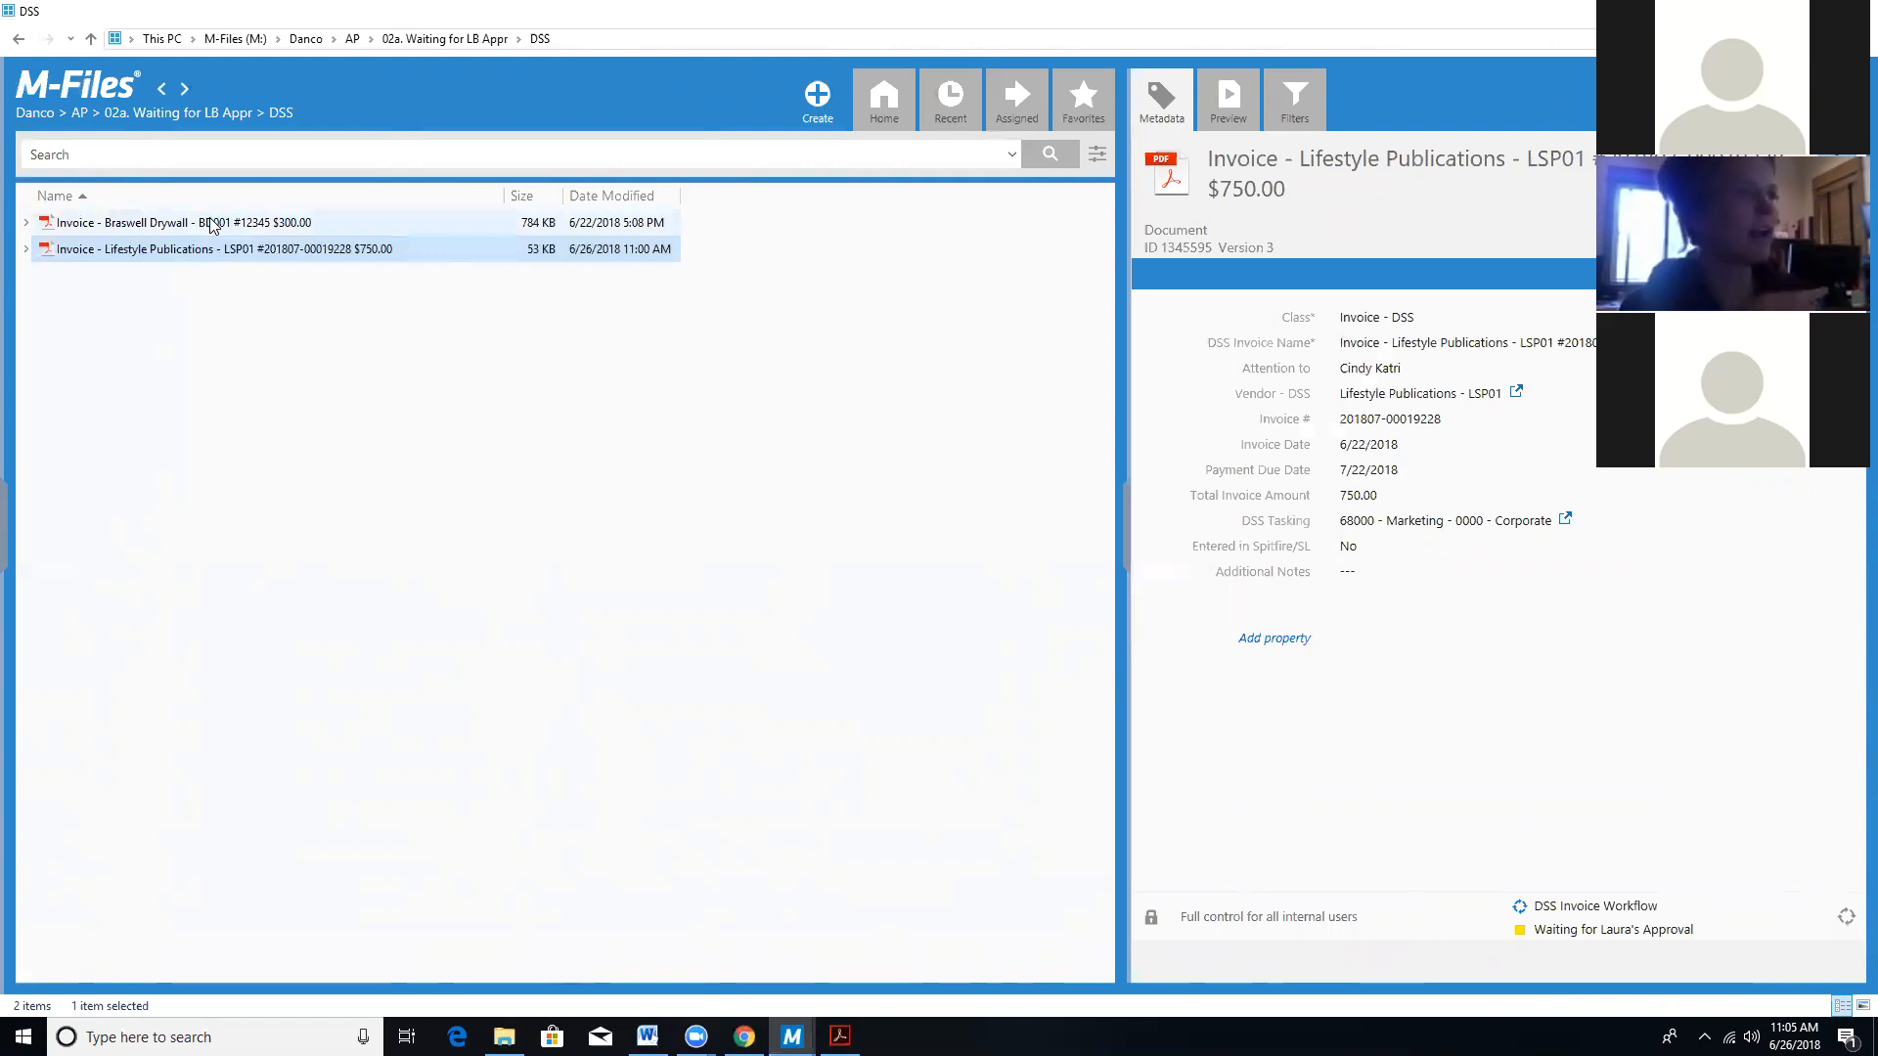
click(20, 44)
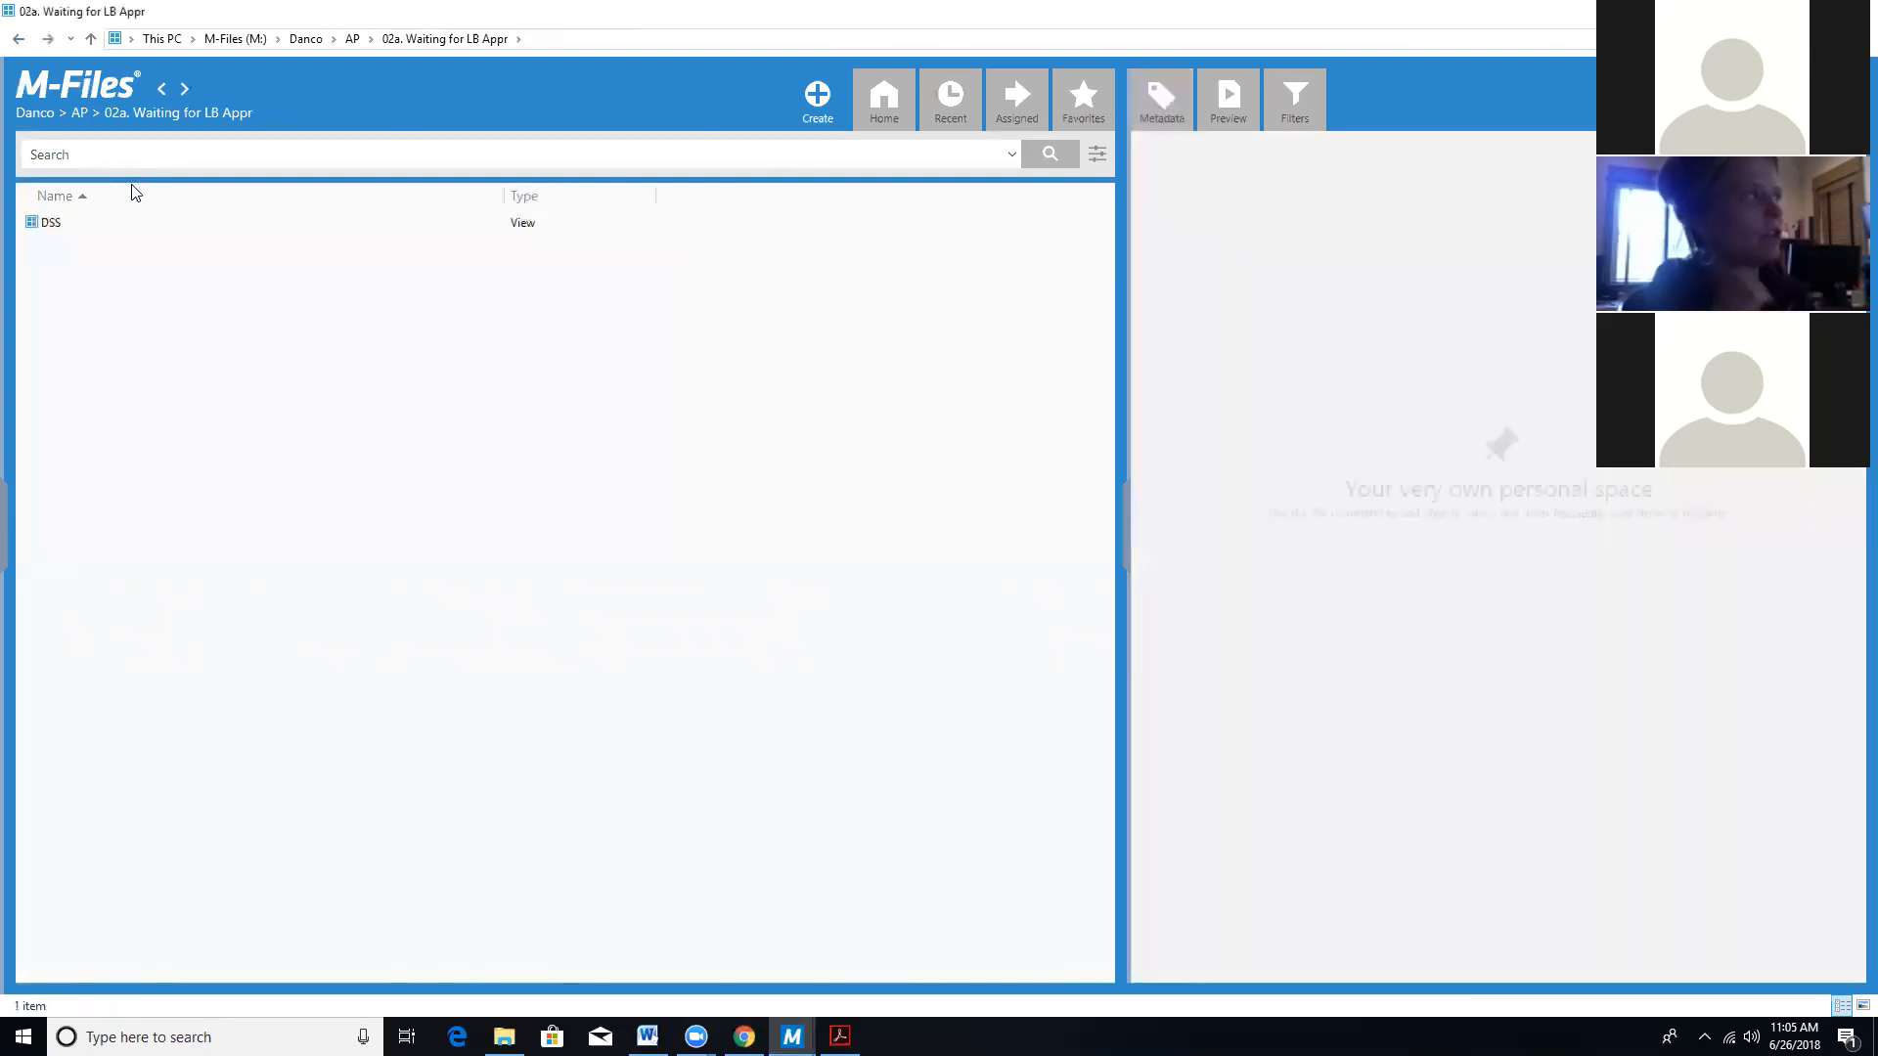
click(20, 41)
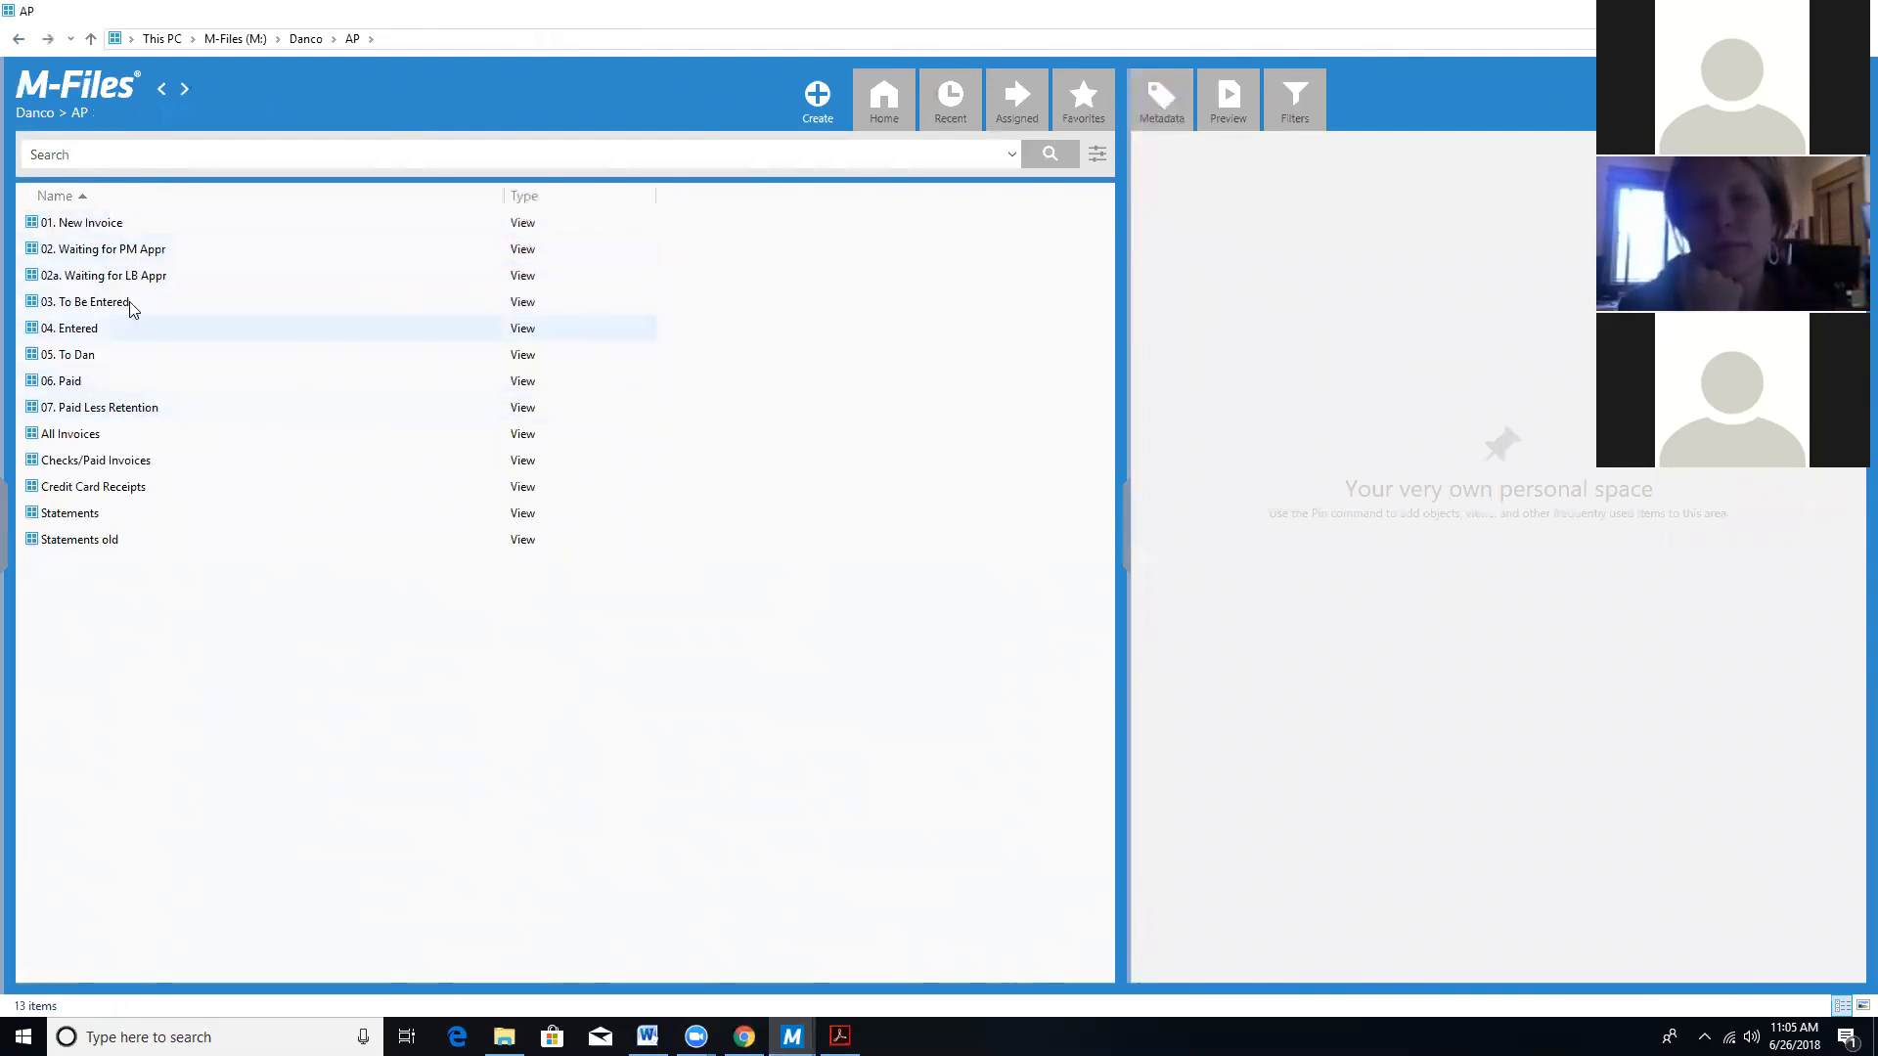
Look into the 06. Paid, 05. To Dan and 03. To Be Entered views, returning to AP each time.
double_click(74, 382)
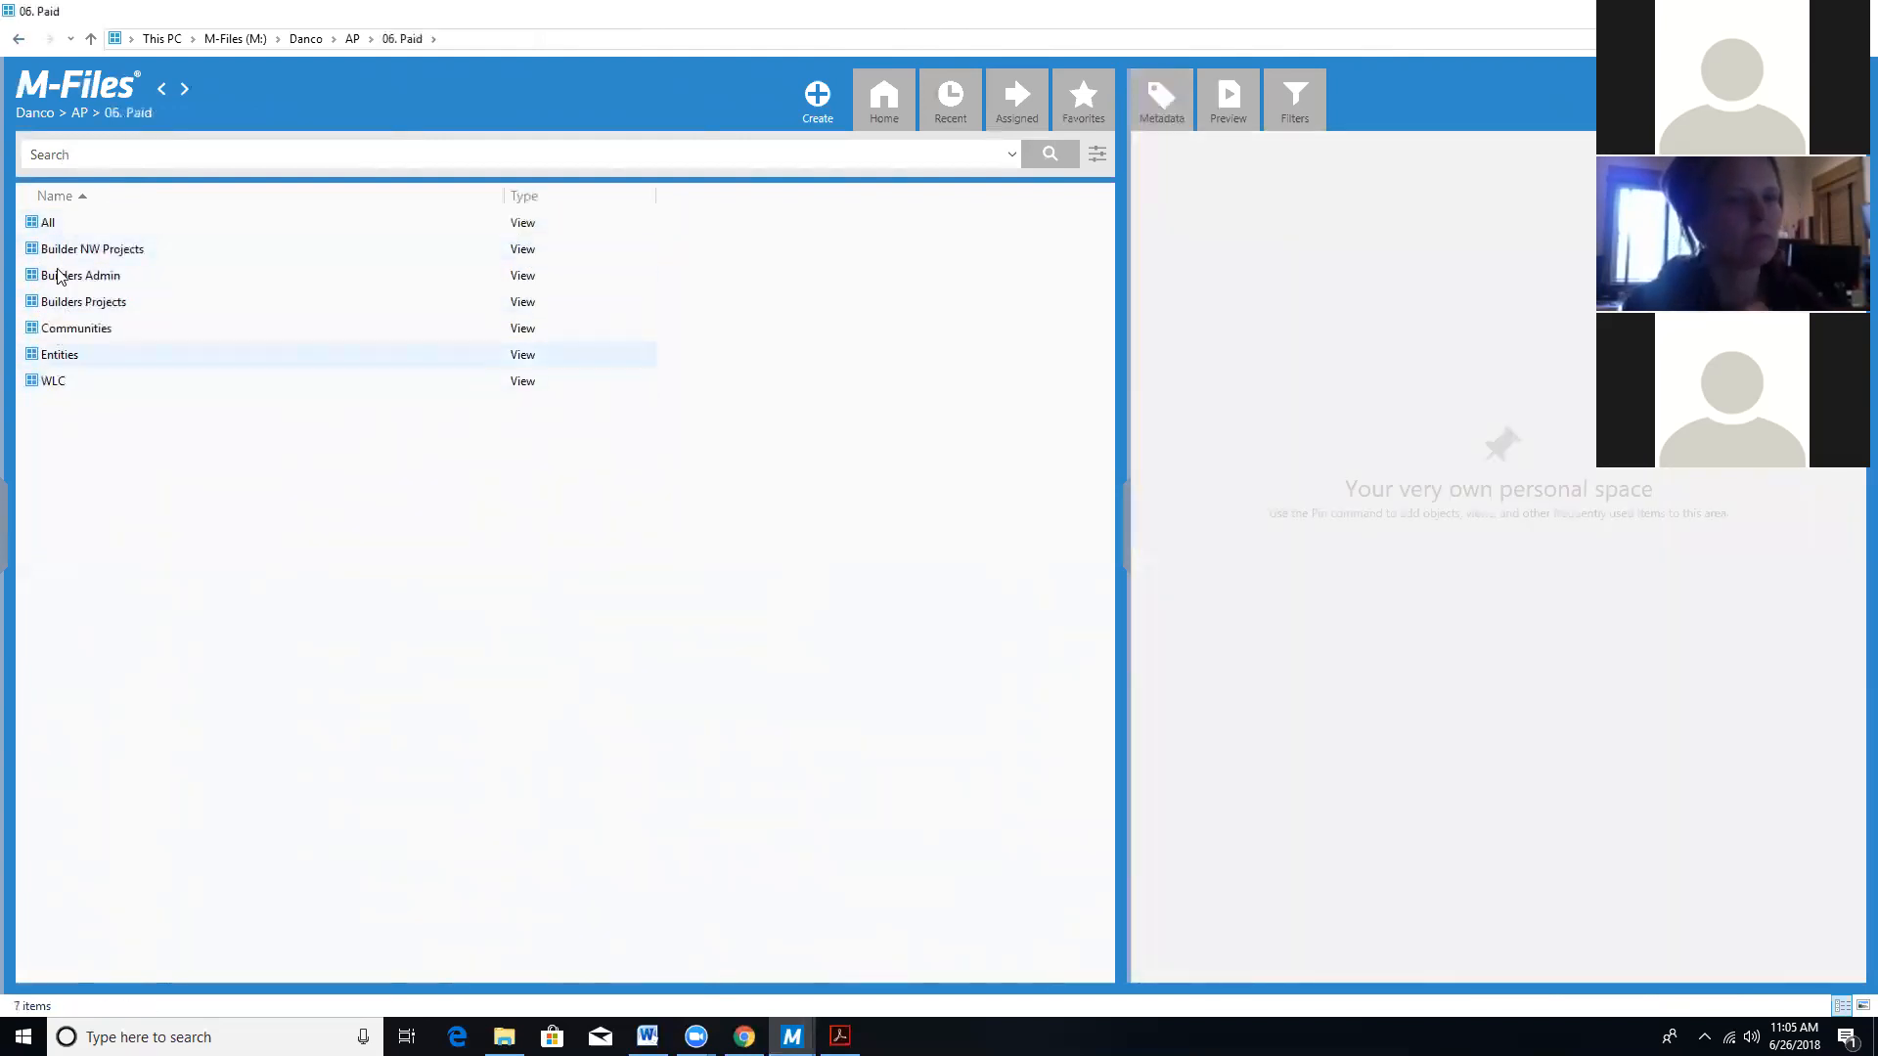
click(51, 227)
click(19, 39)
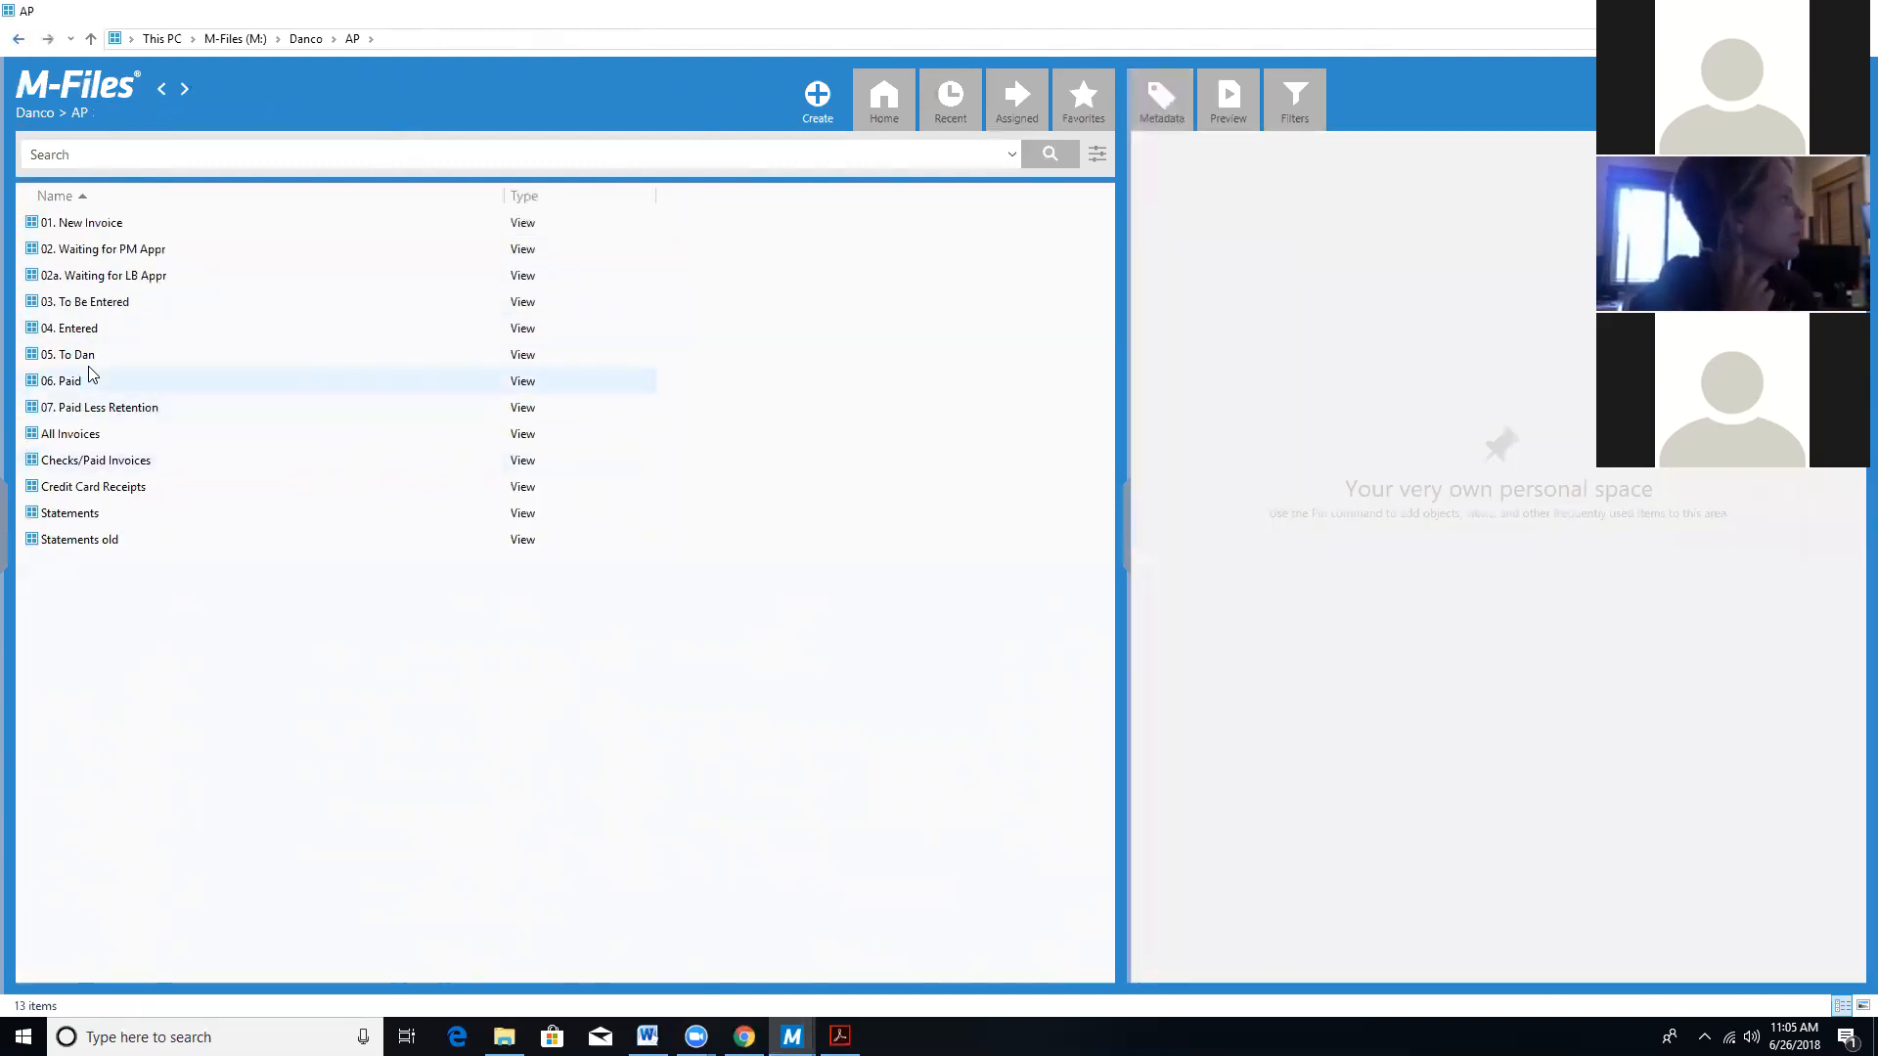
double_click(76, 357)
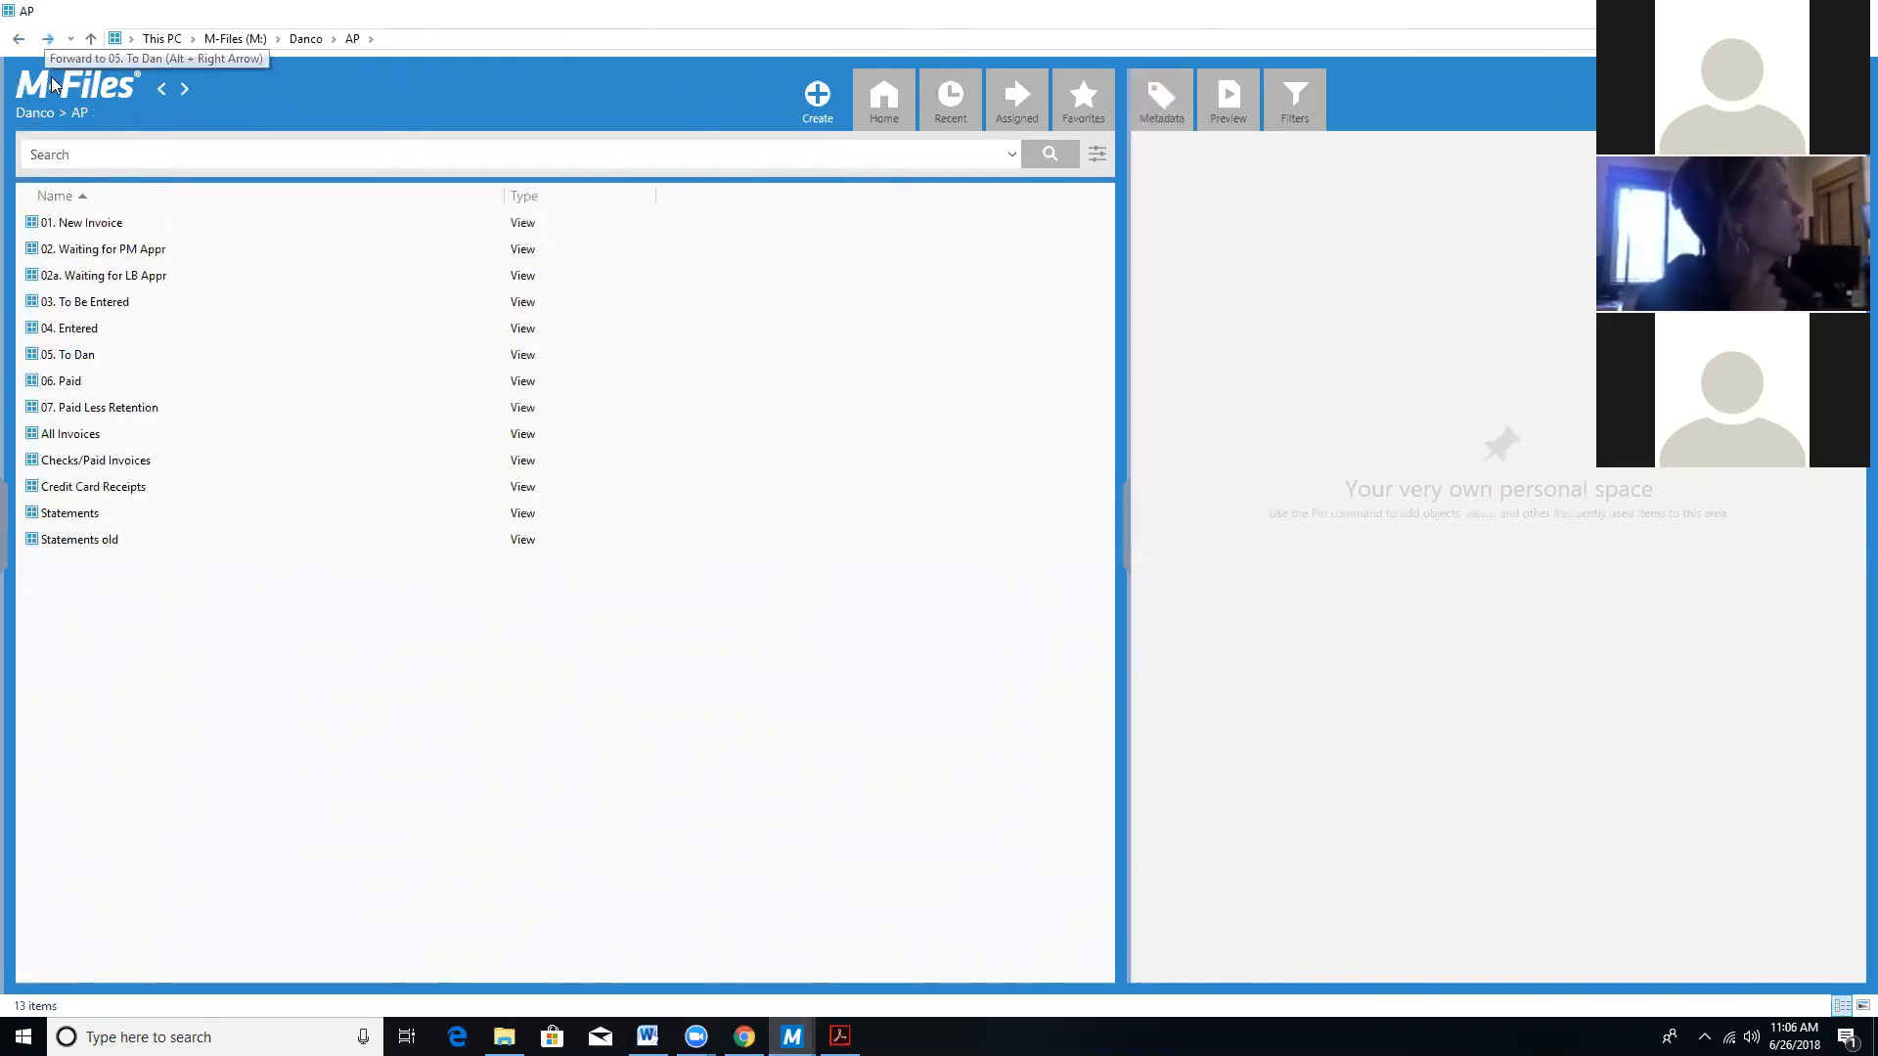
click(98, 302)
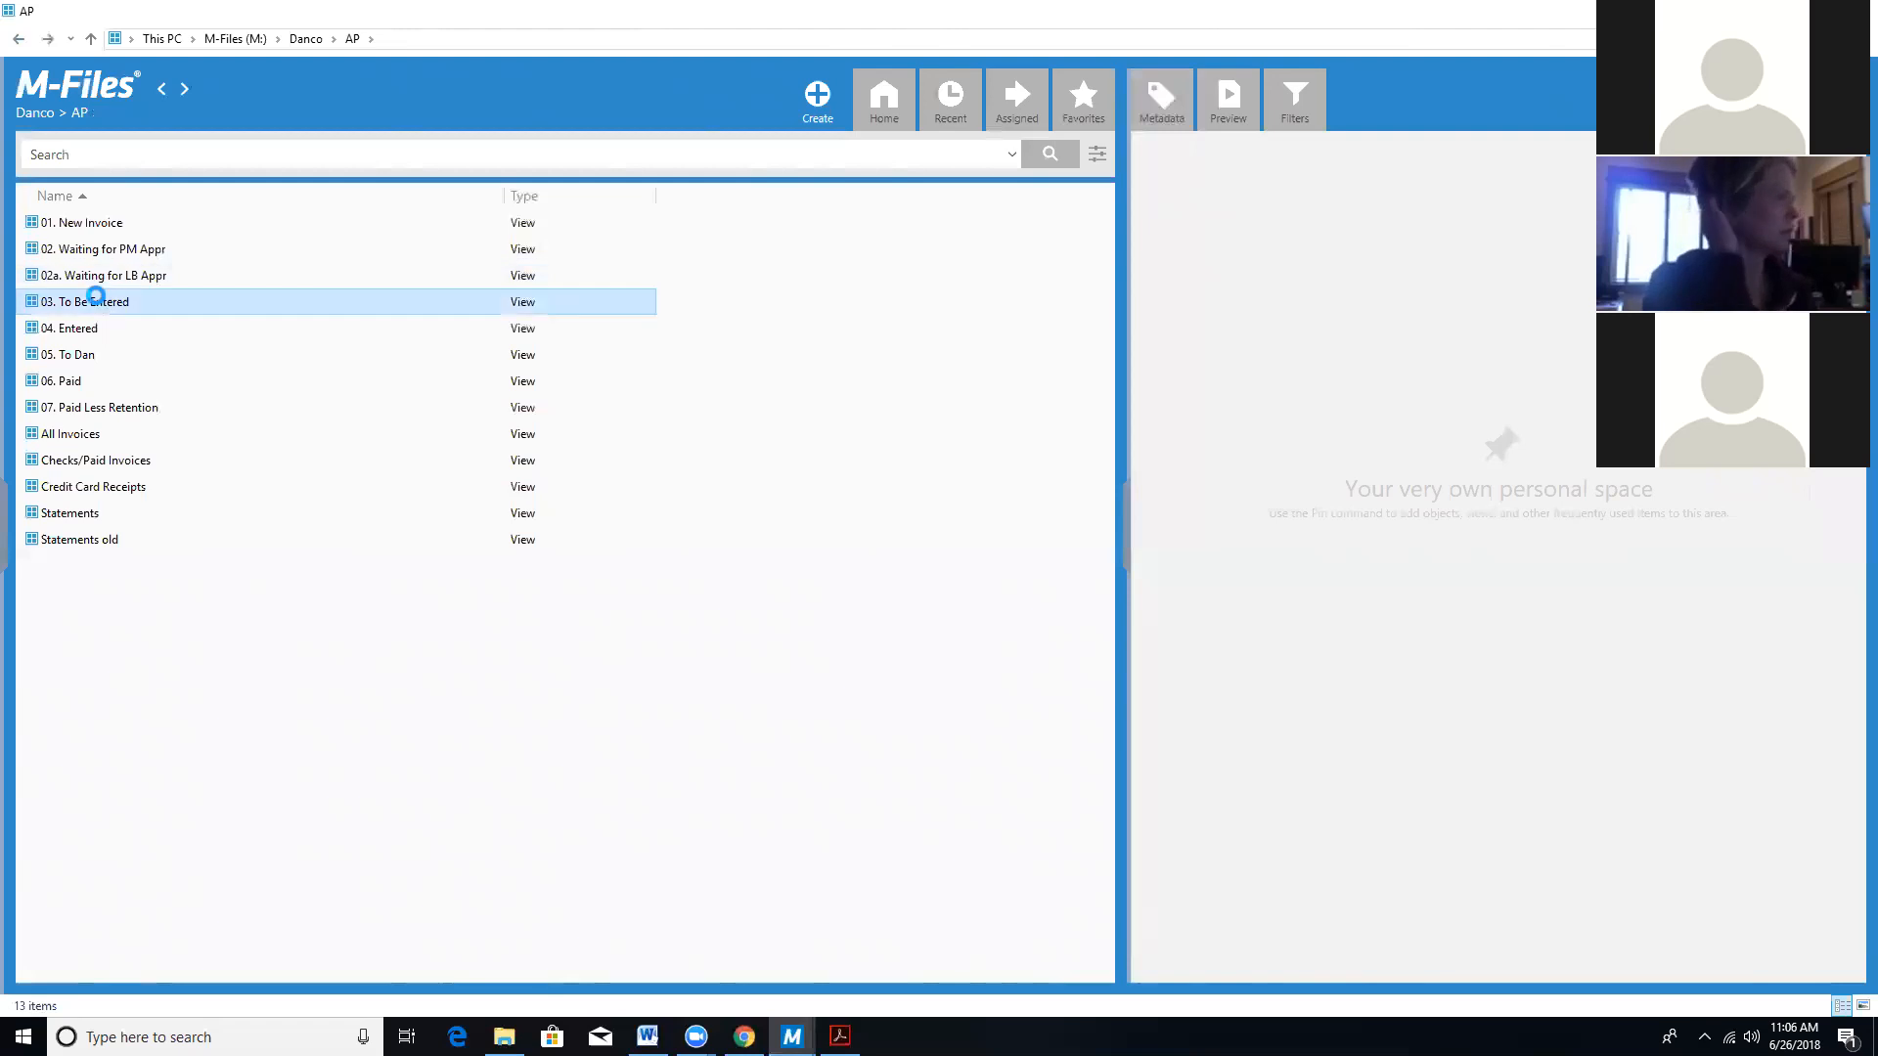
double_click(98, 302)
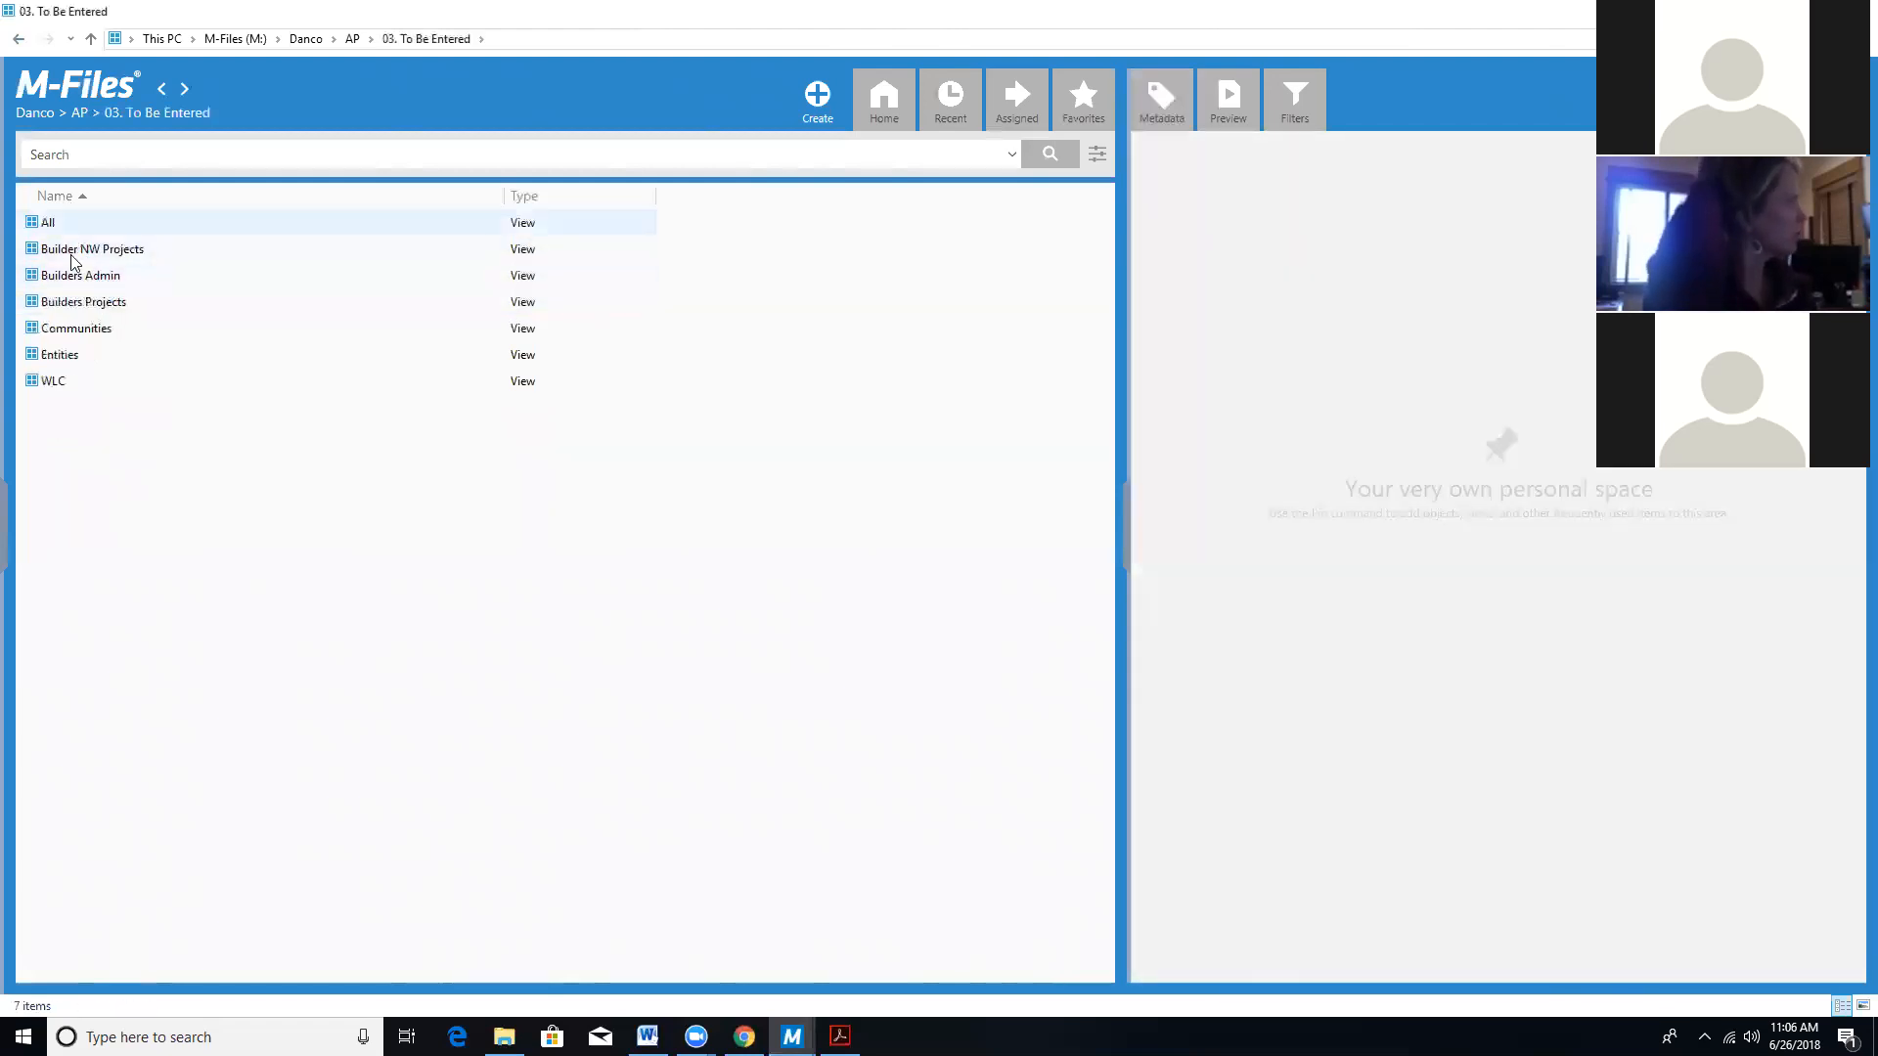
click(18, 39)
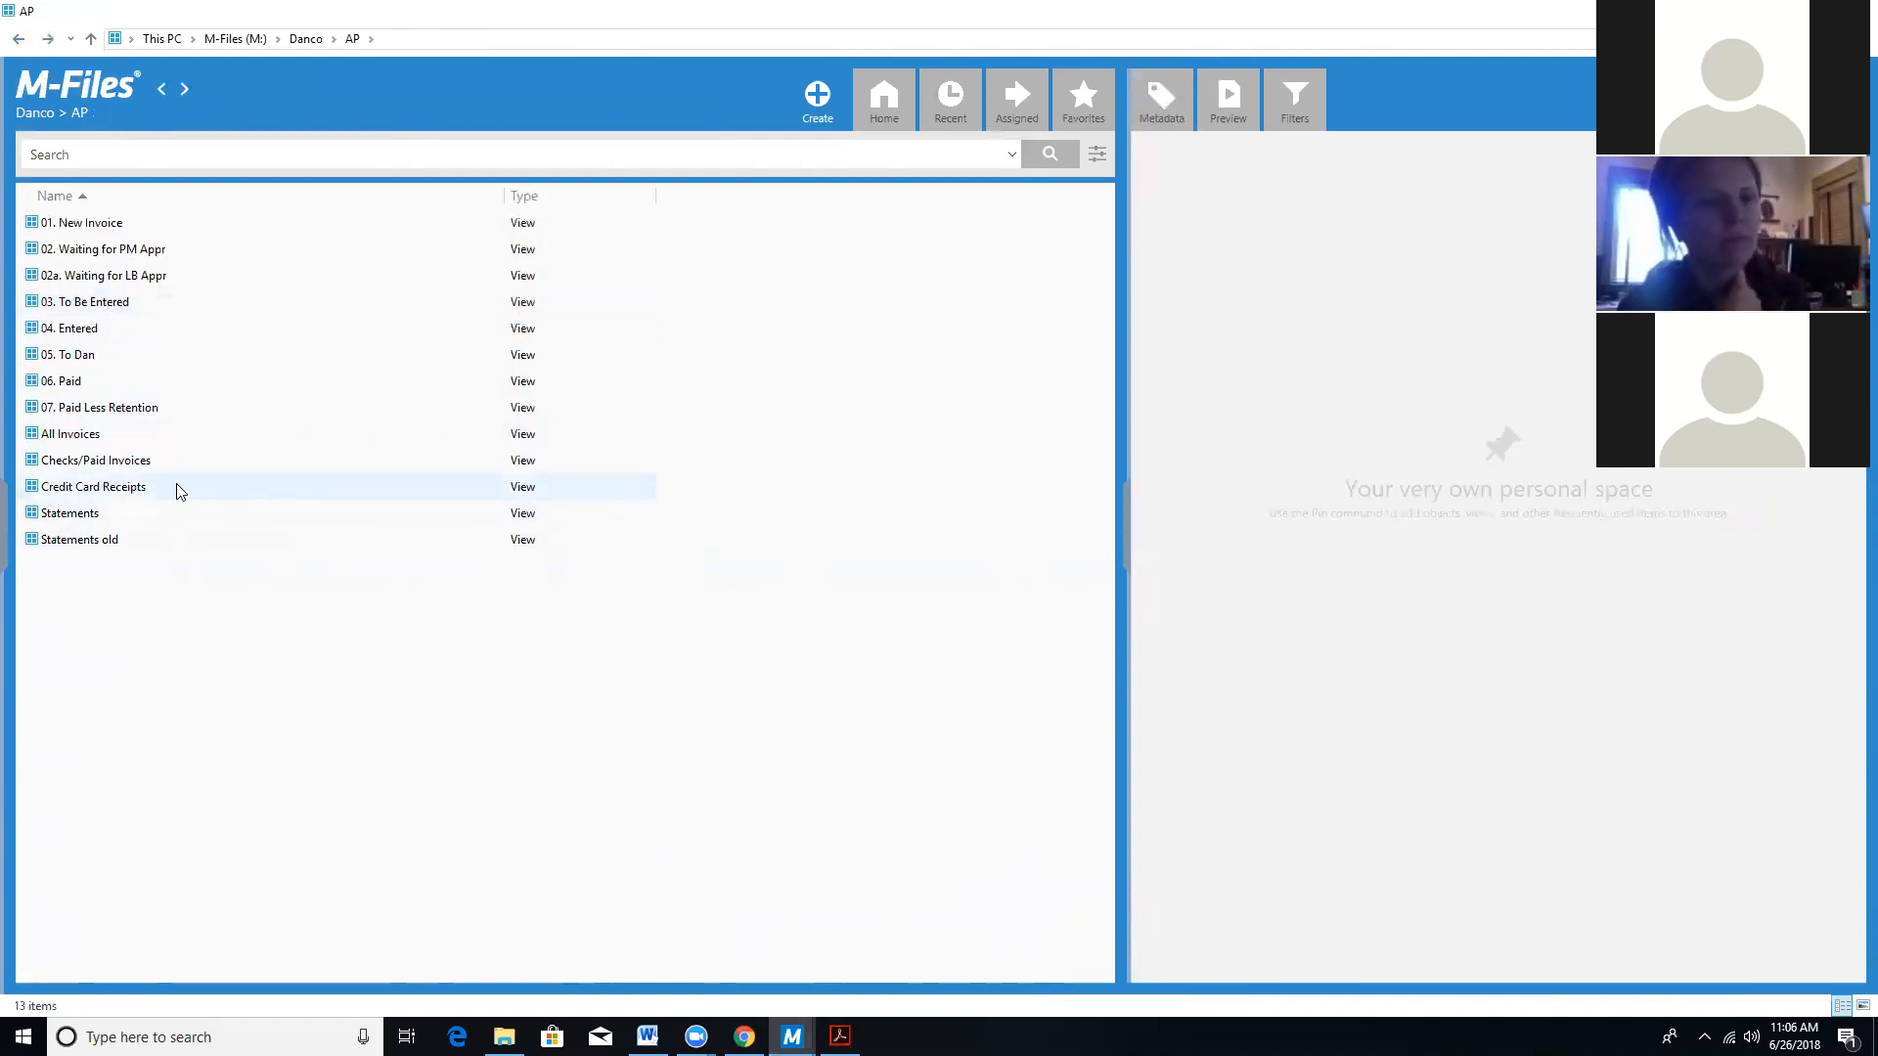
Browse the DSS1 - Danco Supportive Services folders under Checks/Paid Invoices, then go back to AP.
double_click(116, 467)
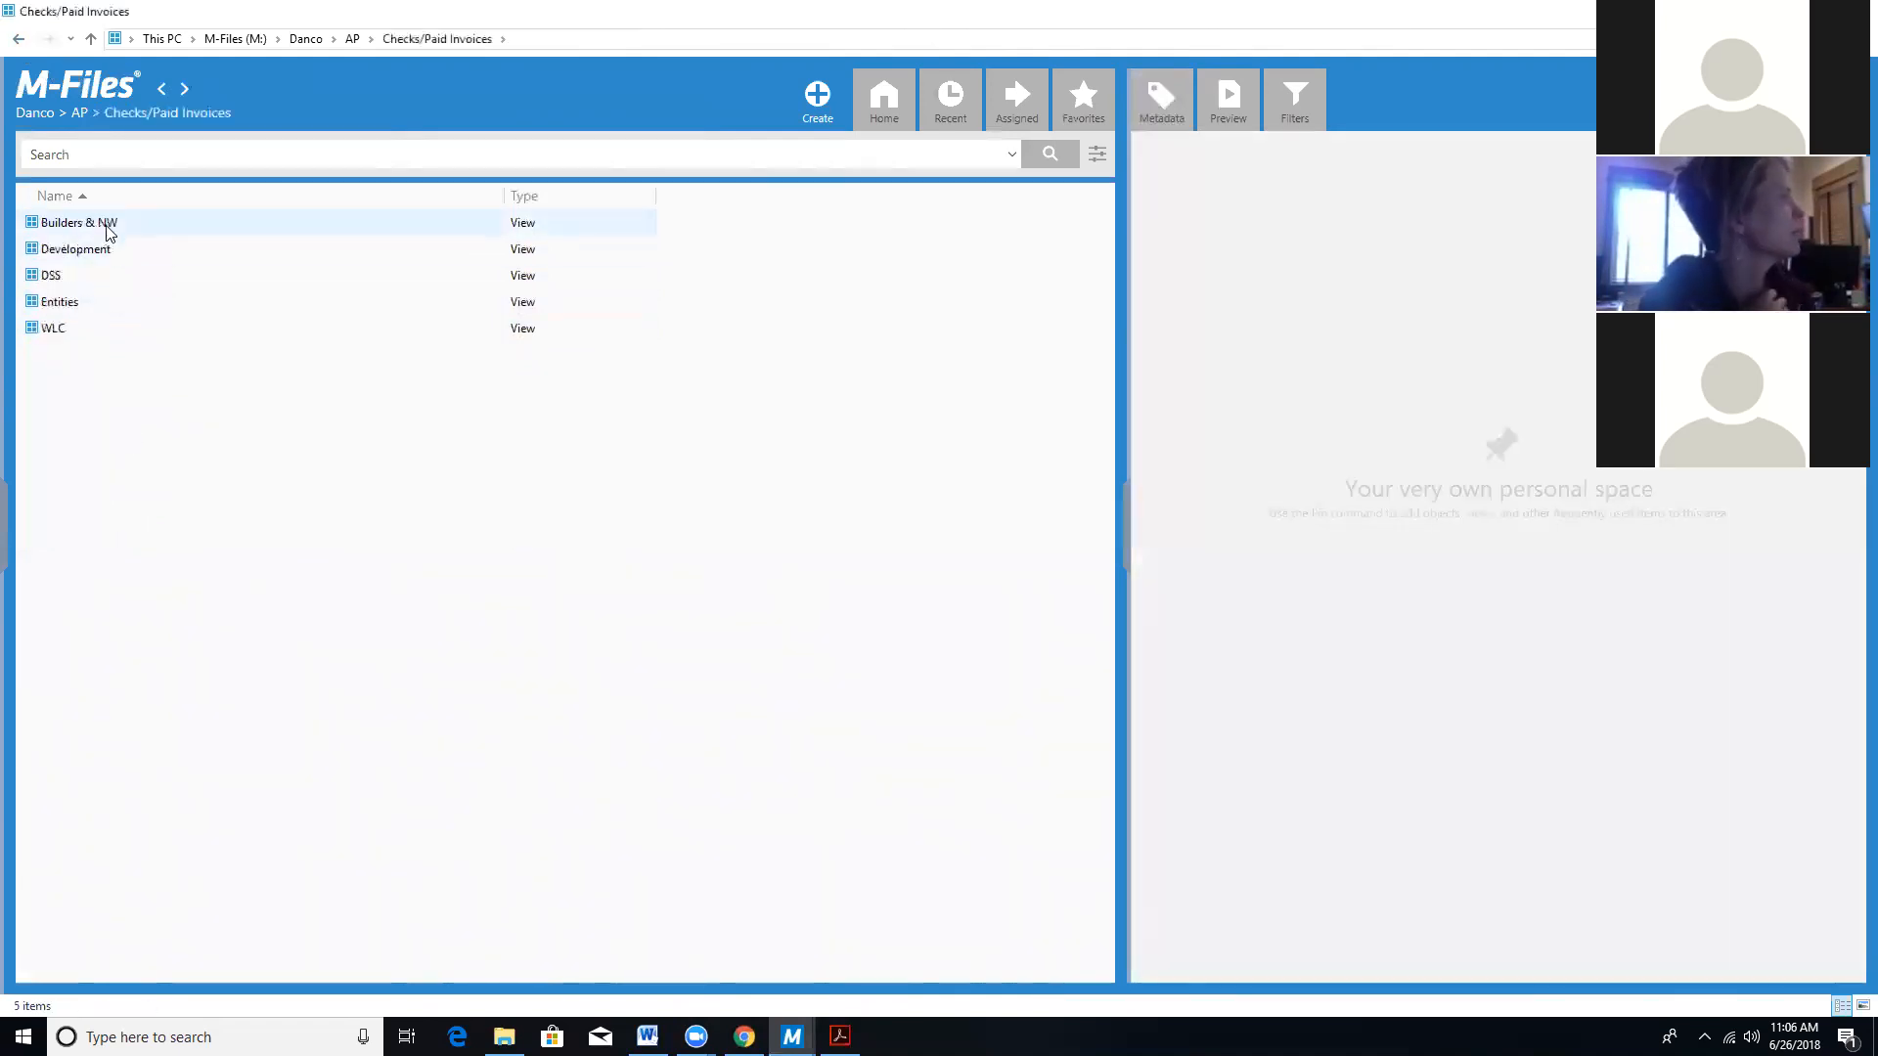
click(55, 276)
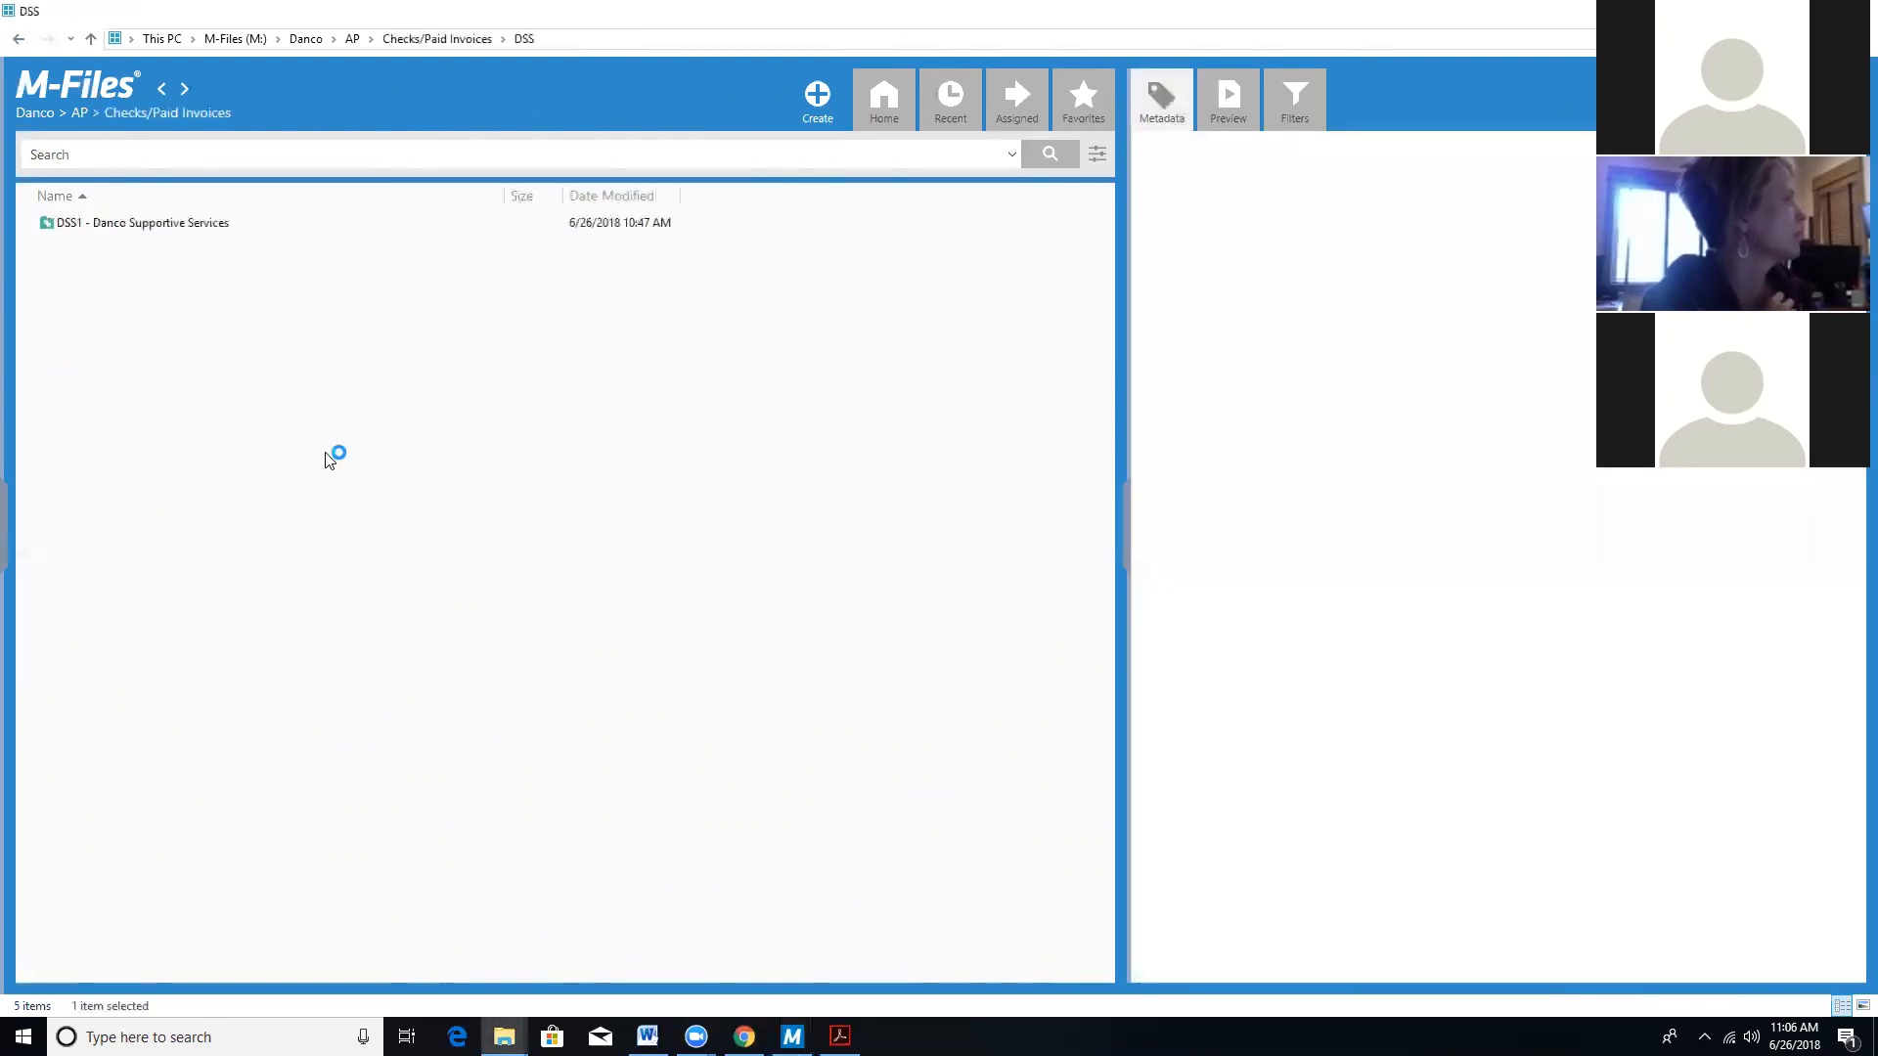
double_click(121, 227)
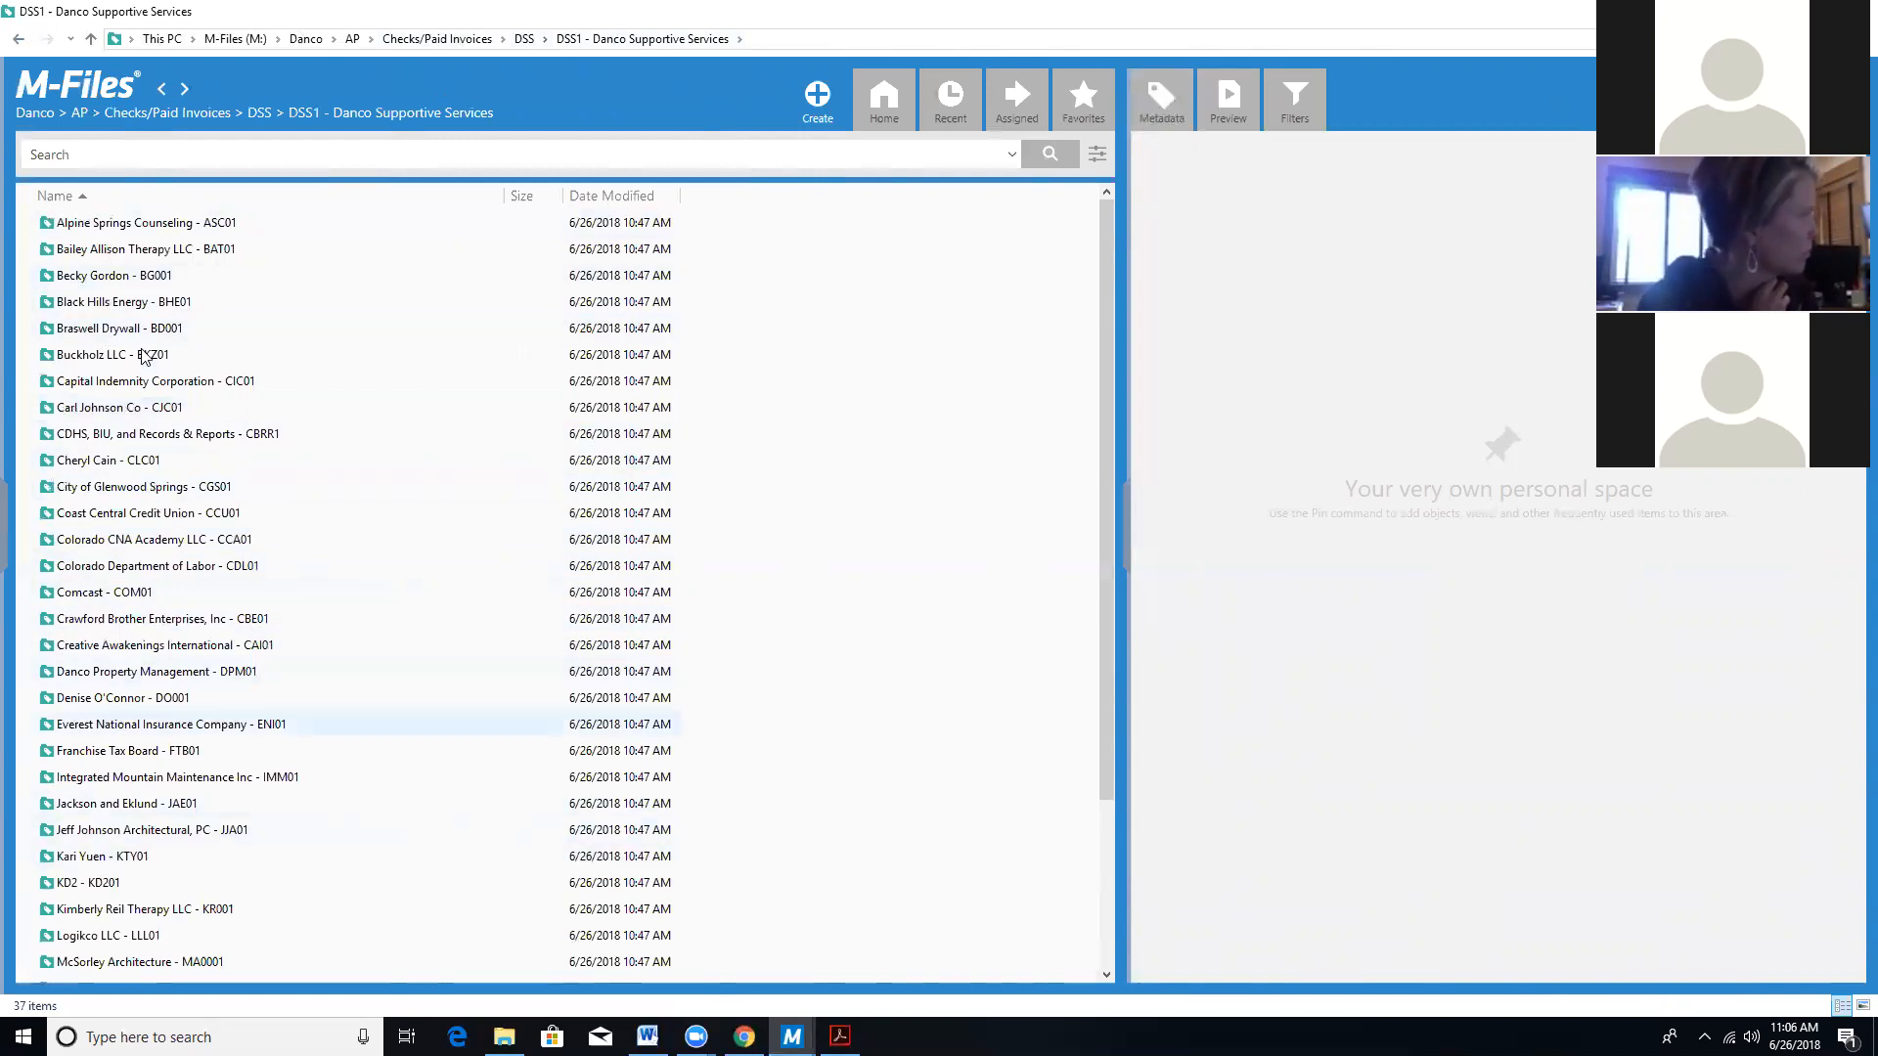
click(352, 38)
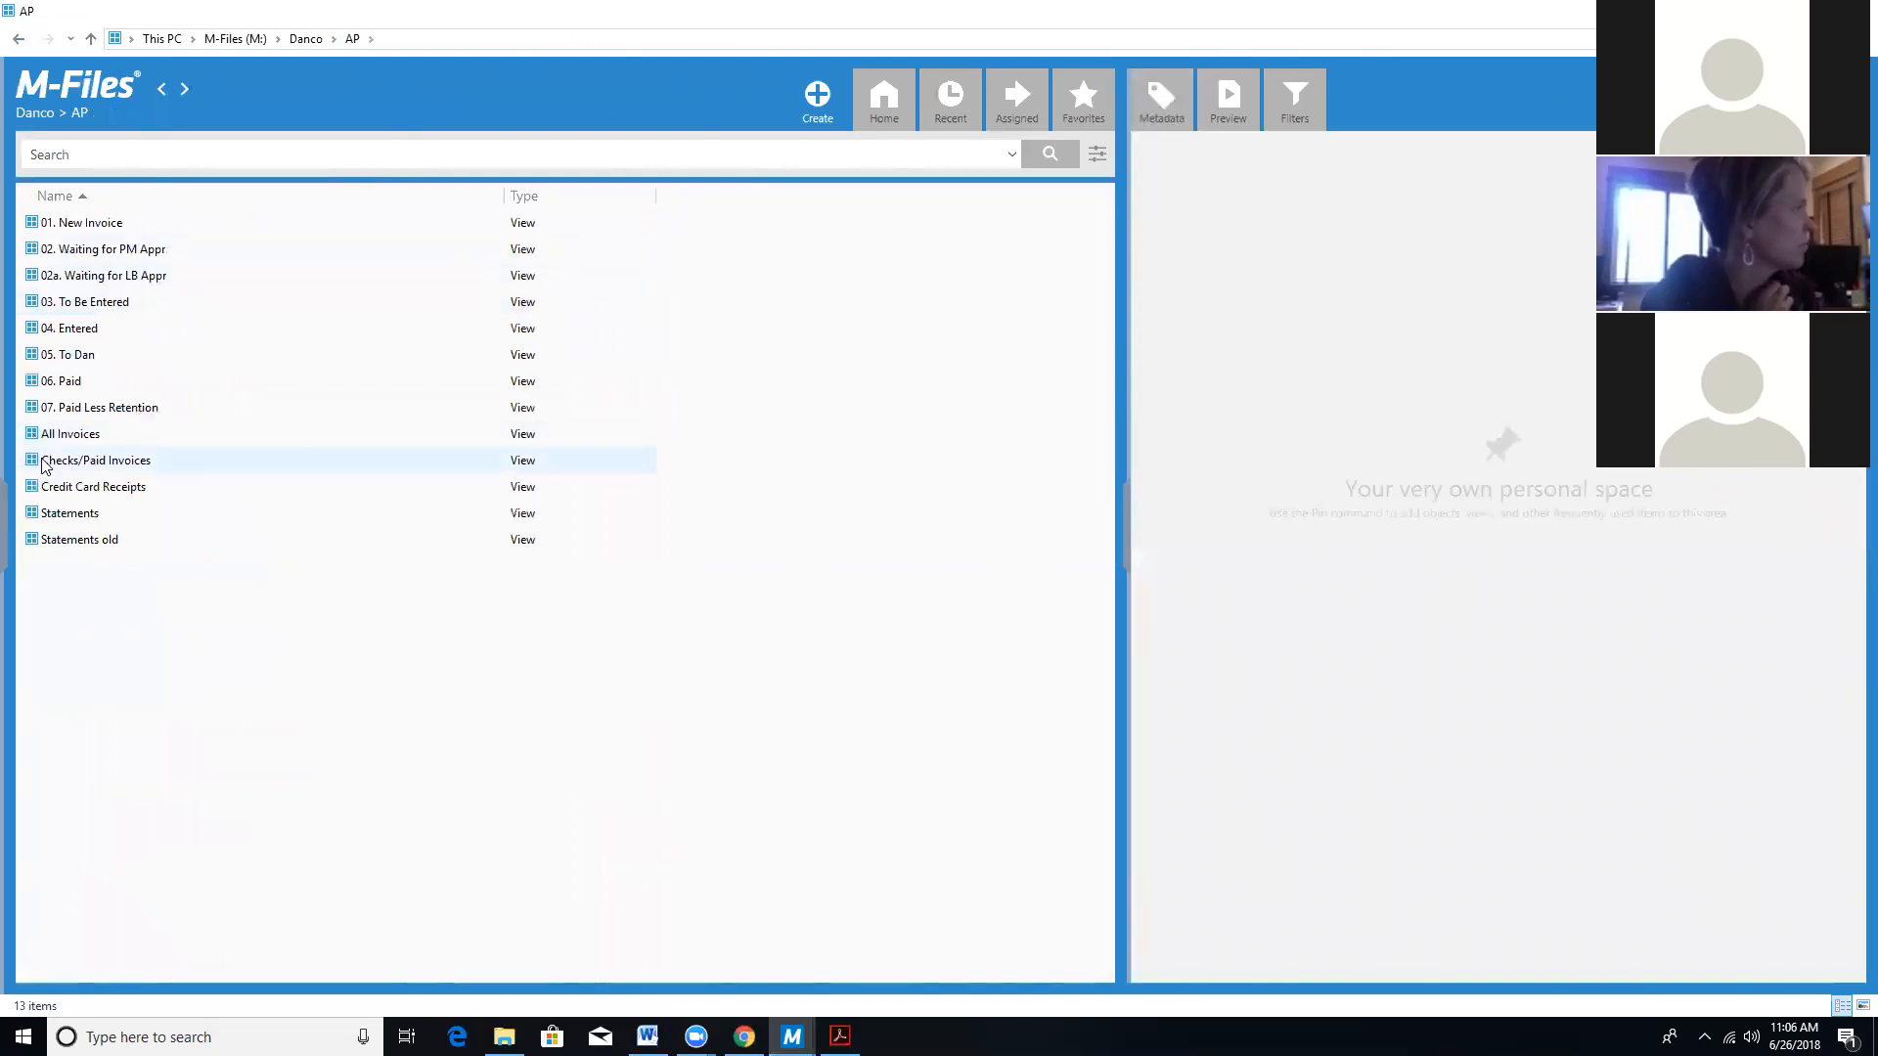
click(61, 465)
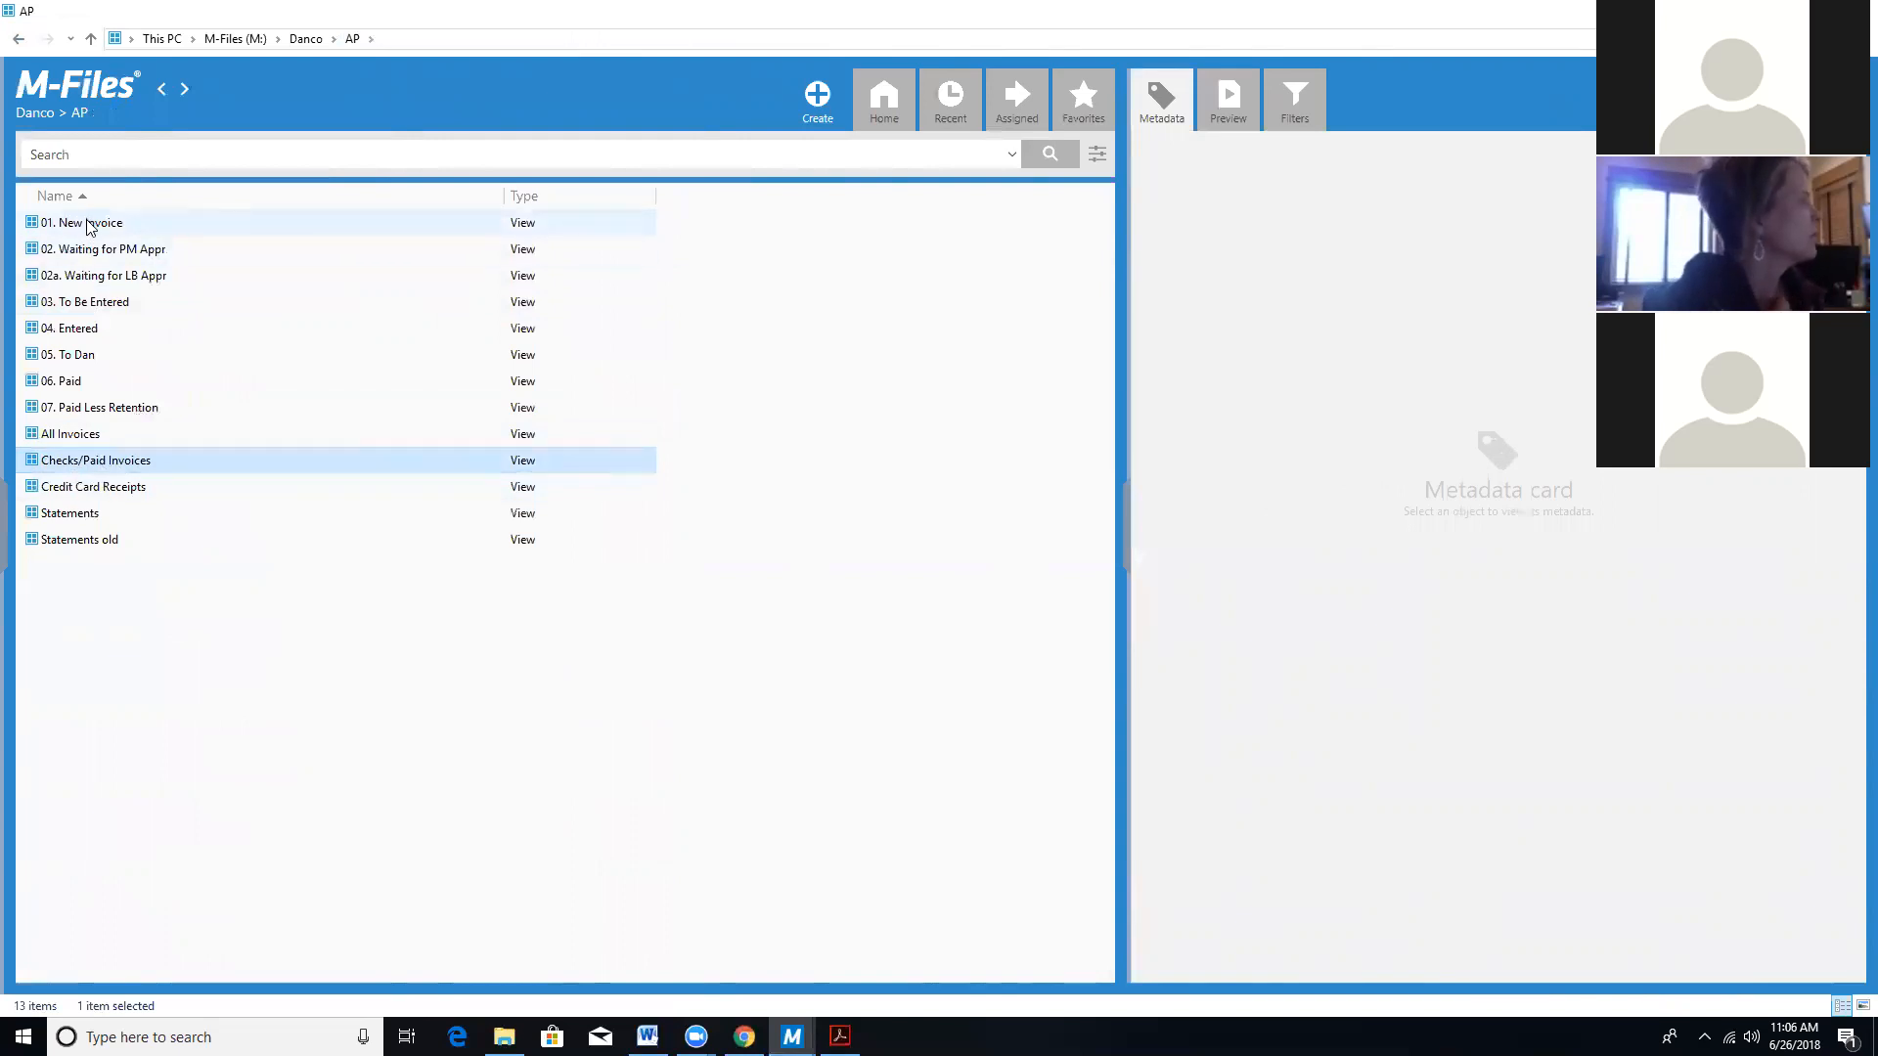
click(86, 383)
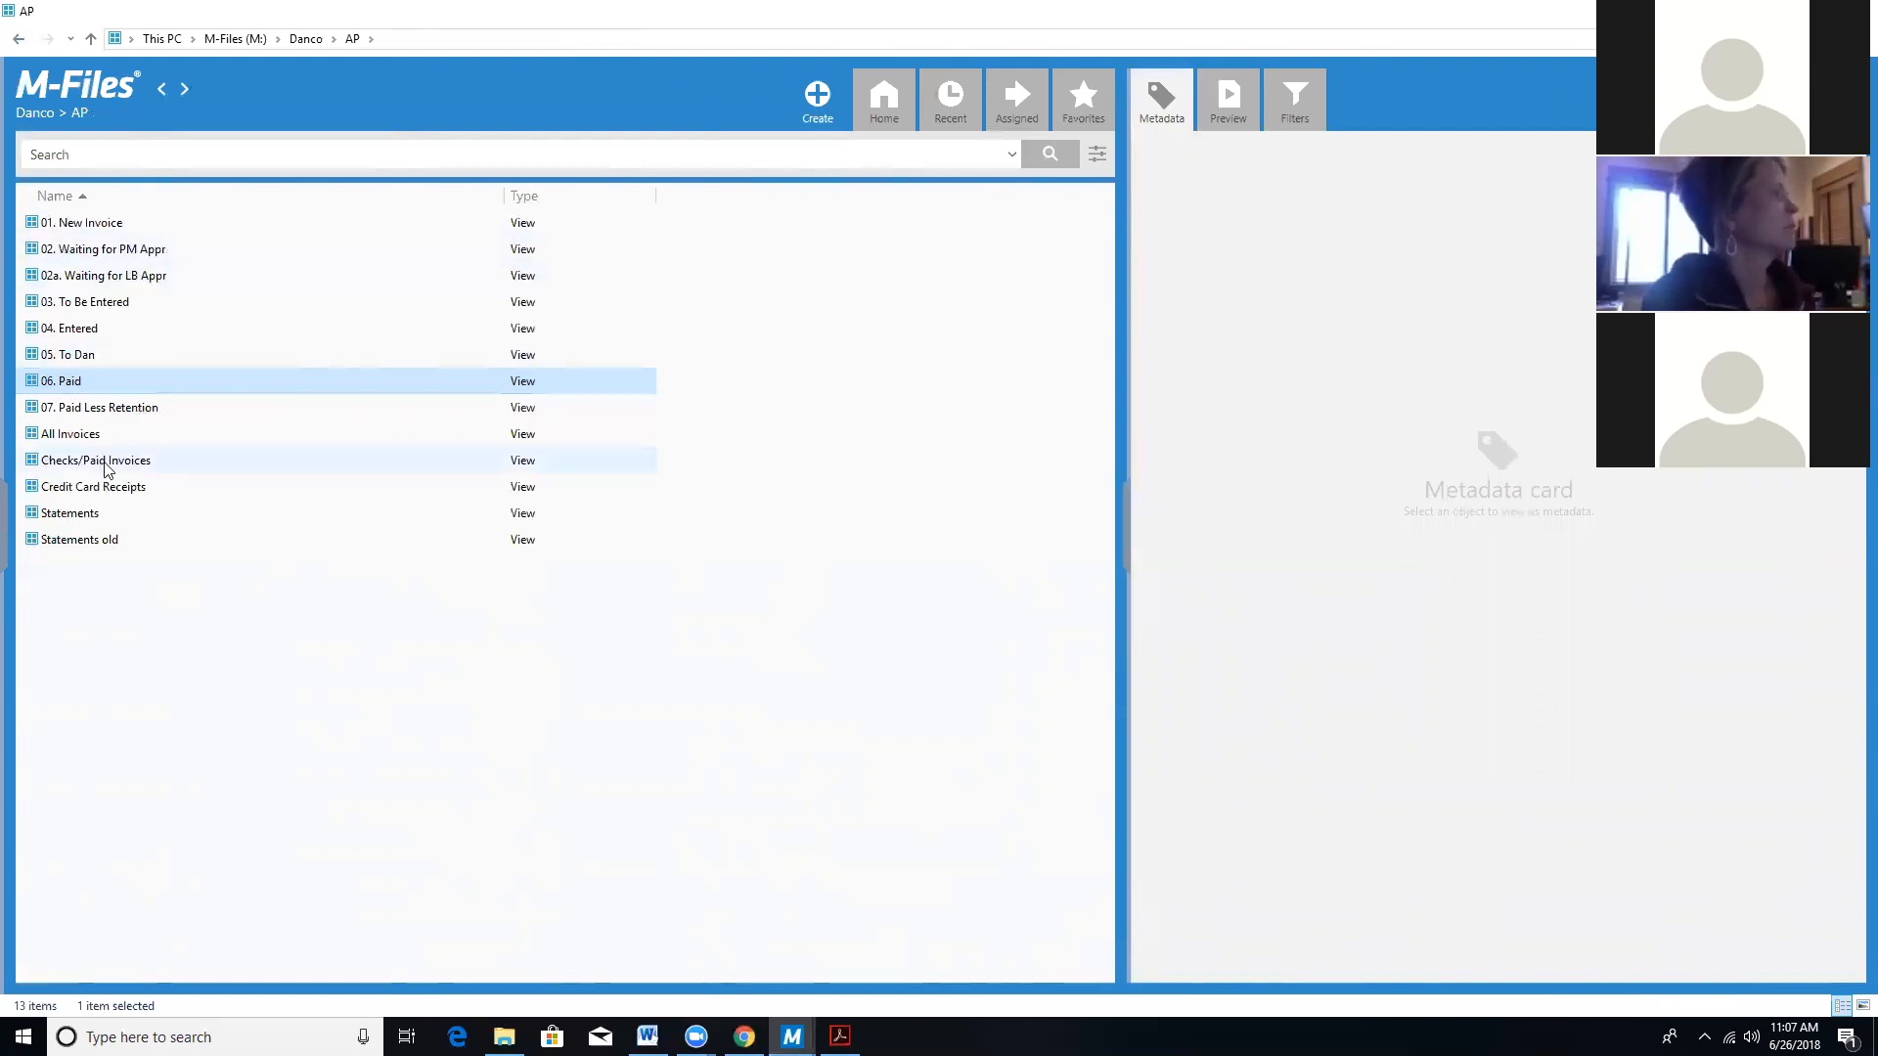
click(380, 469)
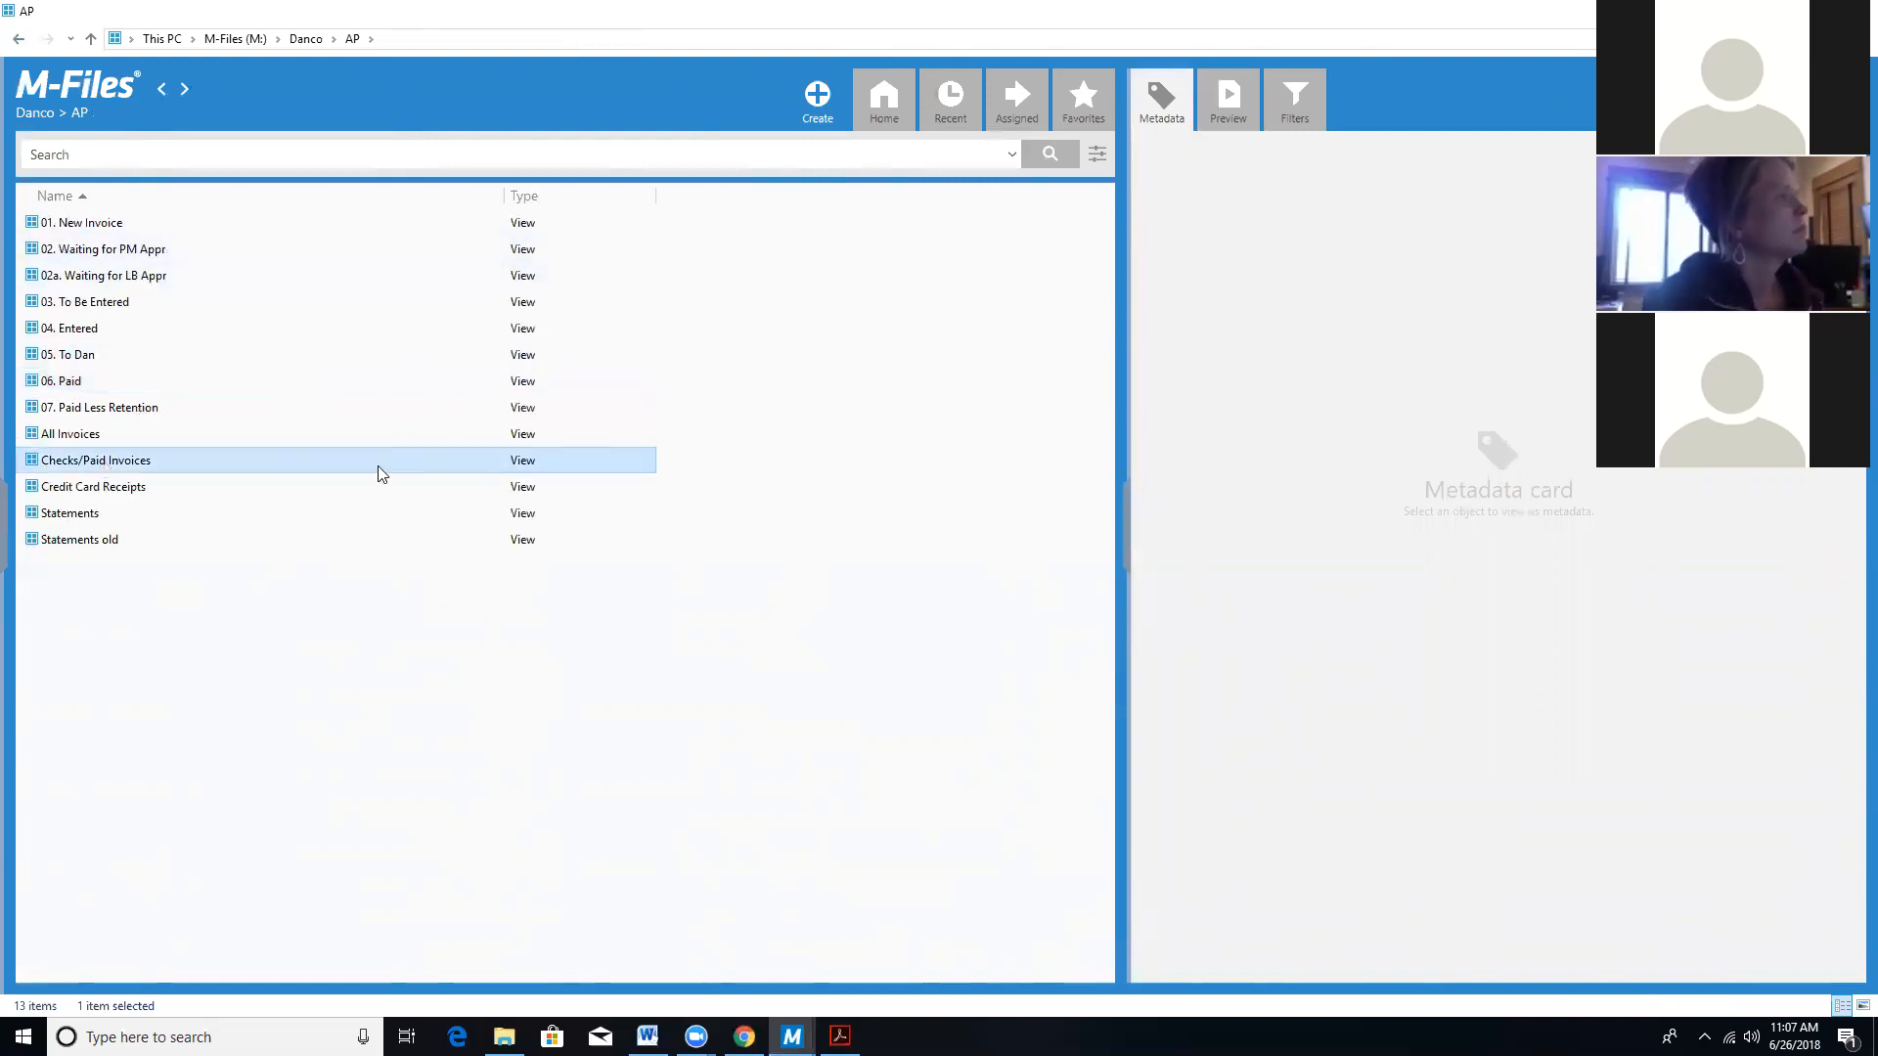
double_click(71, 464)
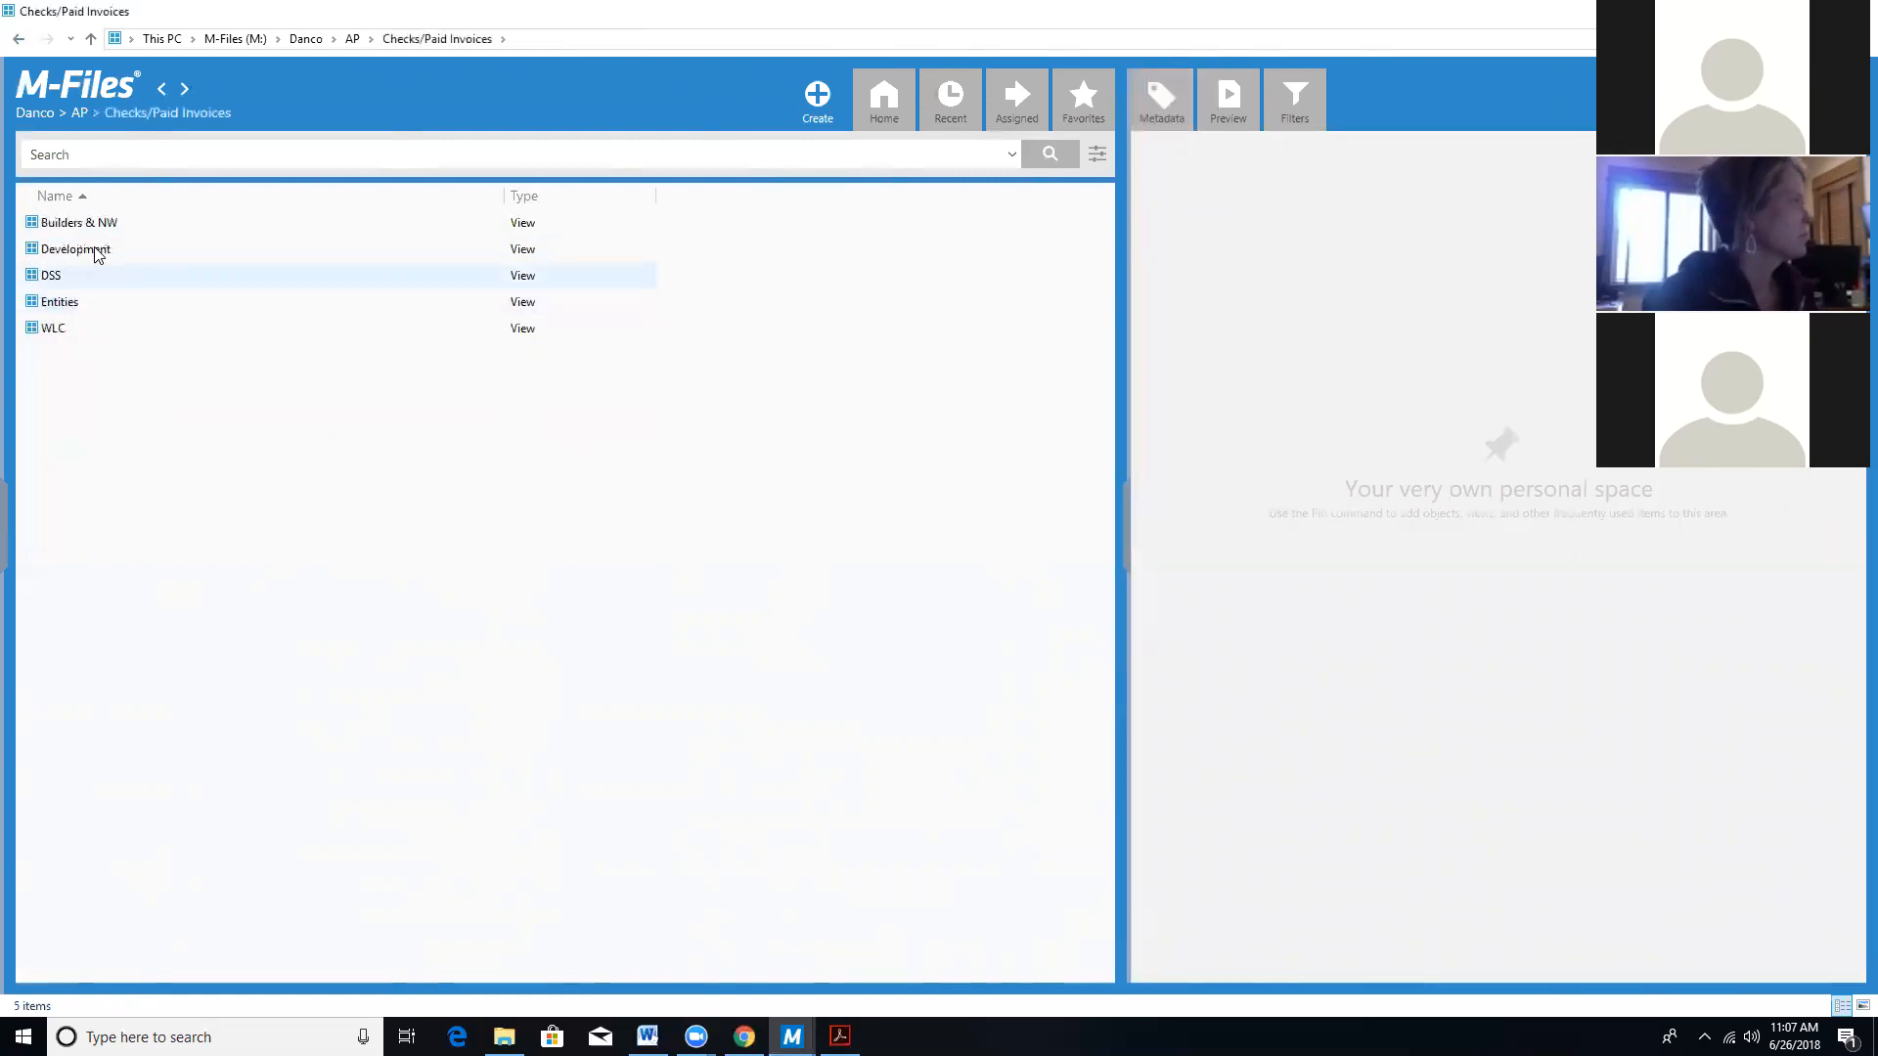
double_click(49, 275)
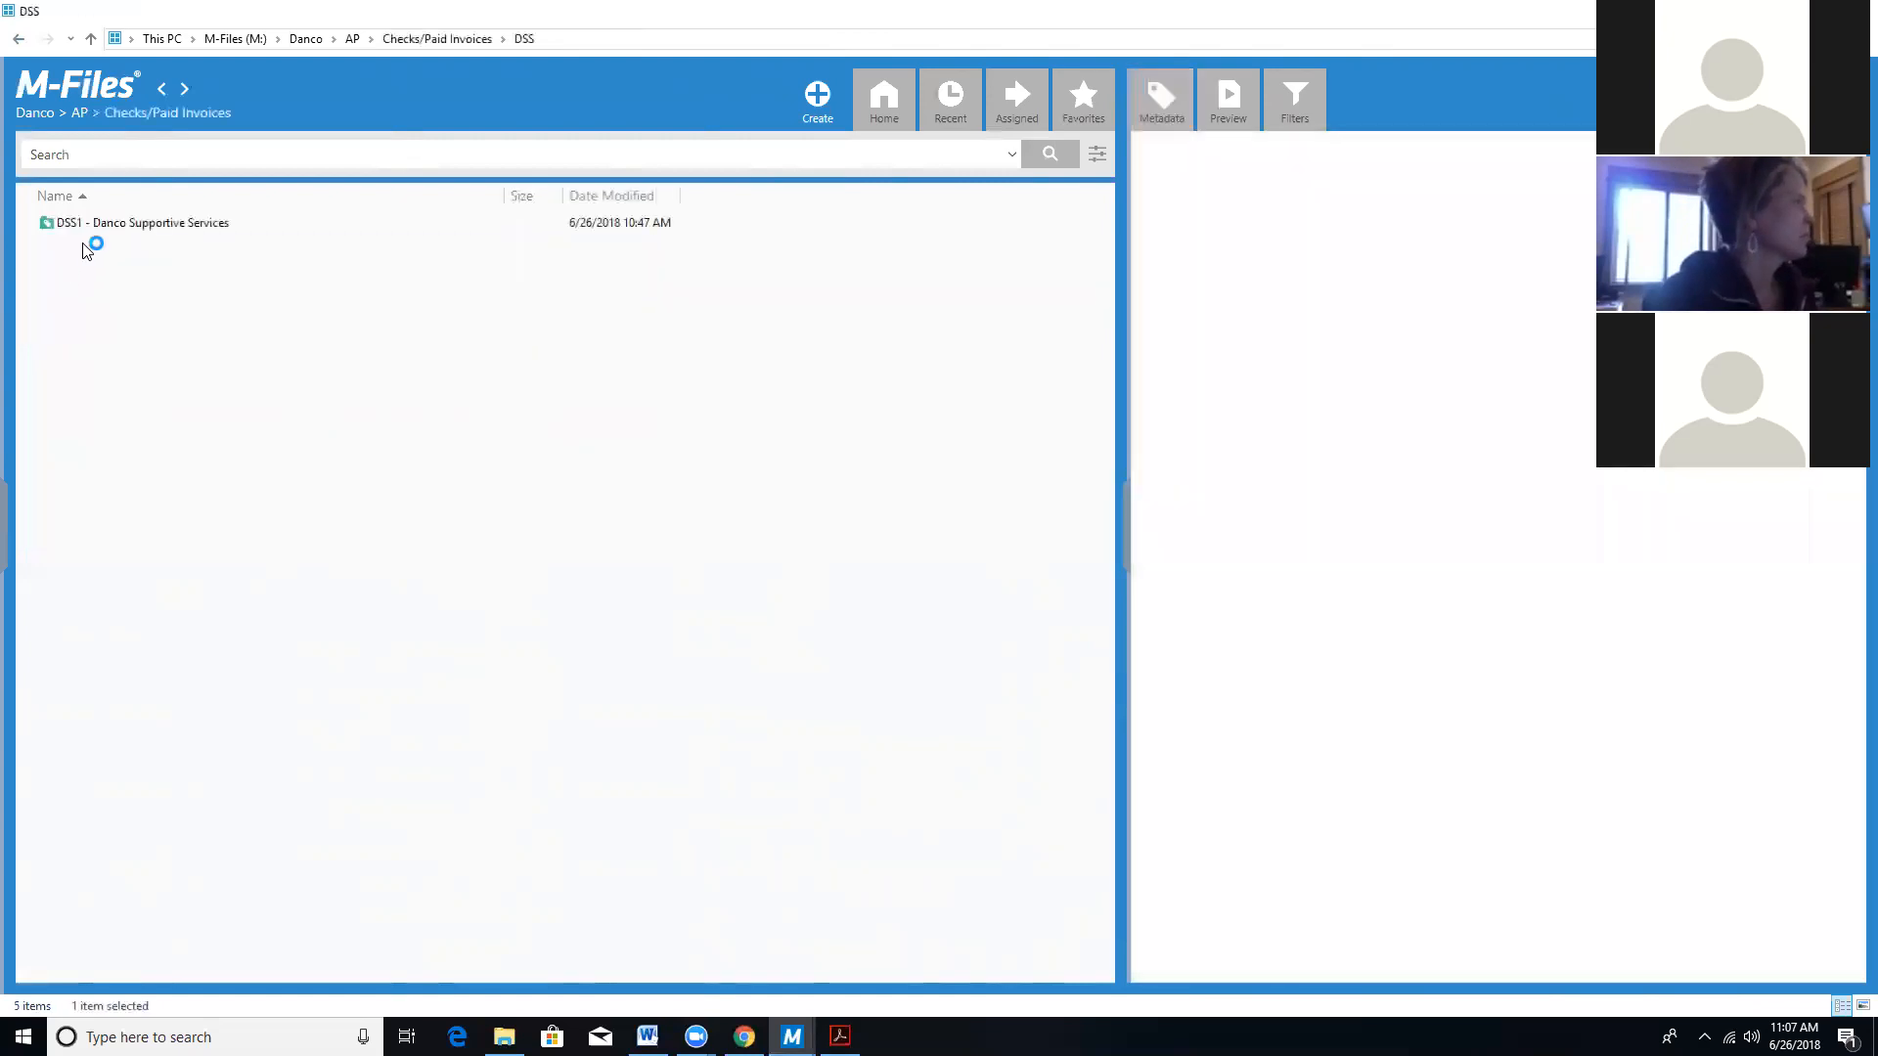
double_click(100, 223)
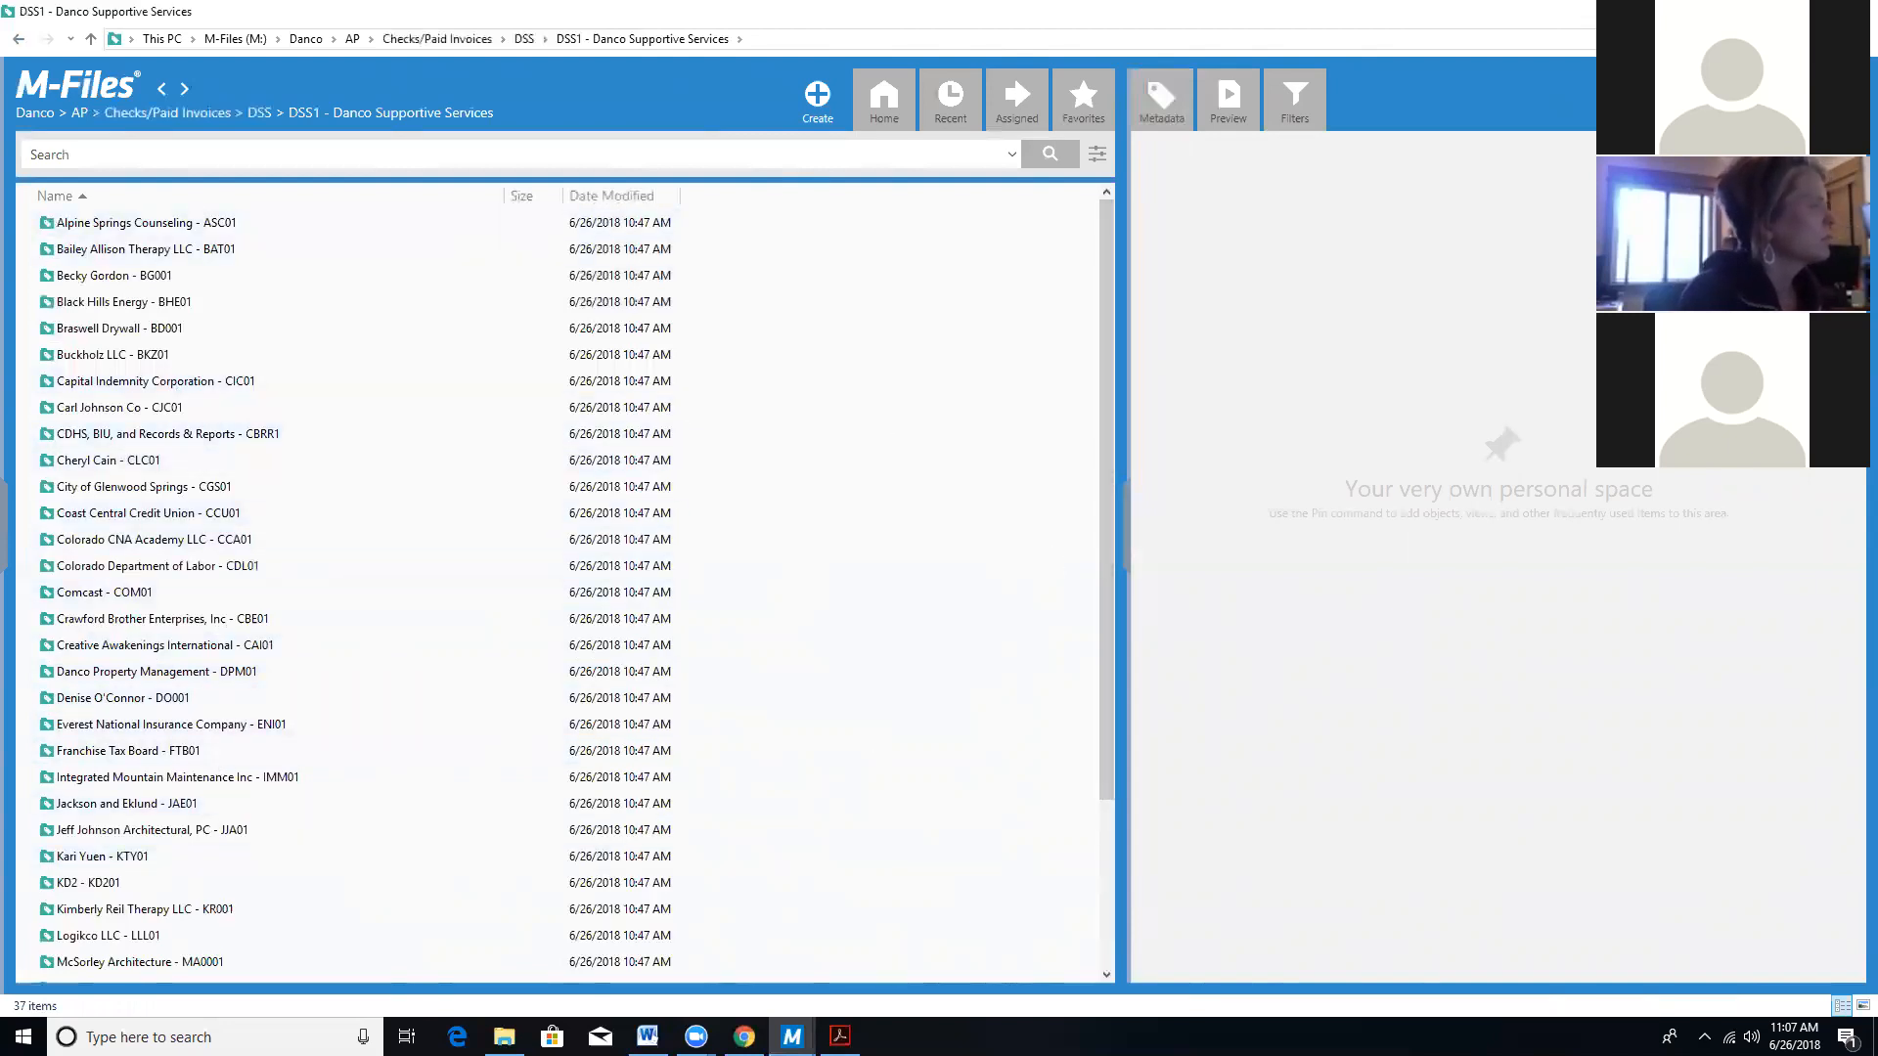
mouse_move(792, 1036)
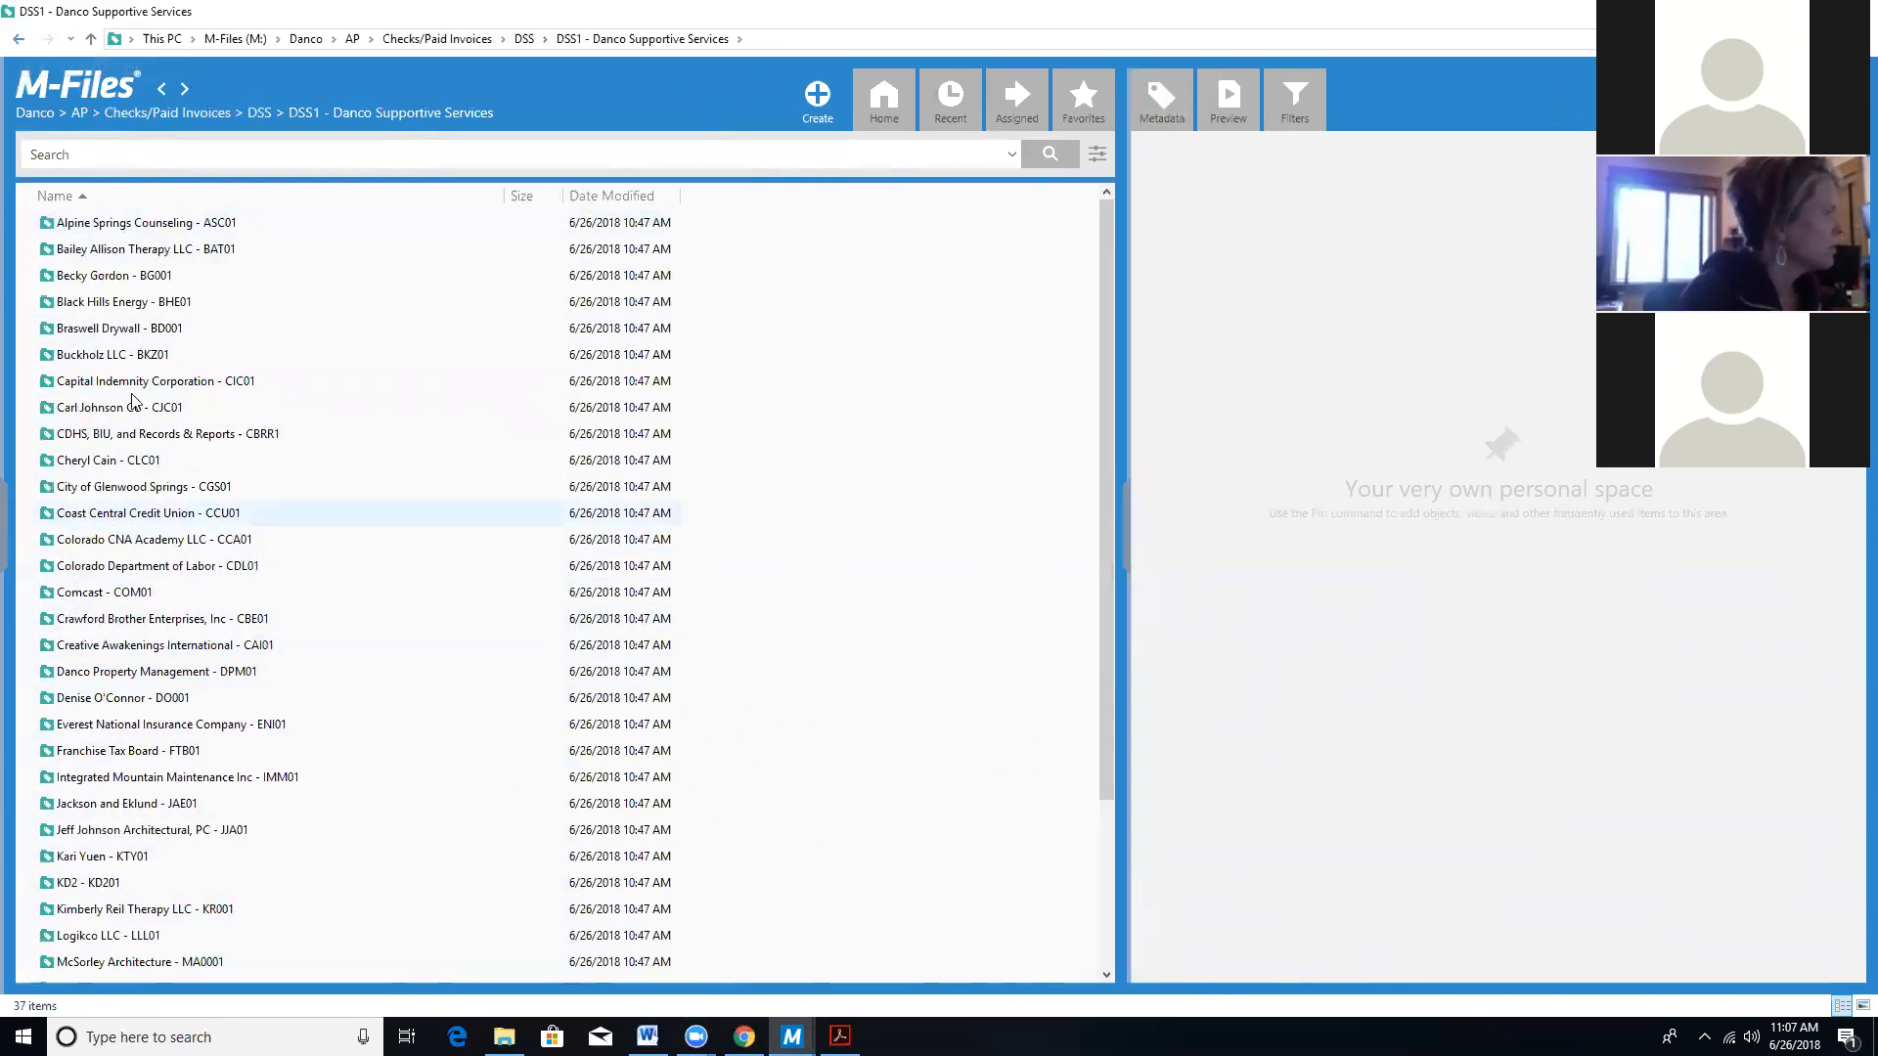
click(19, 39)
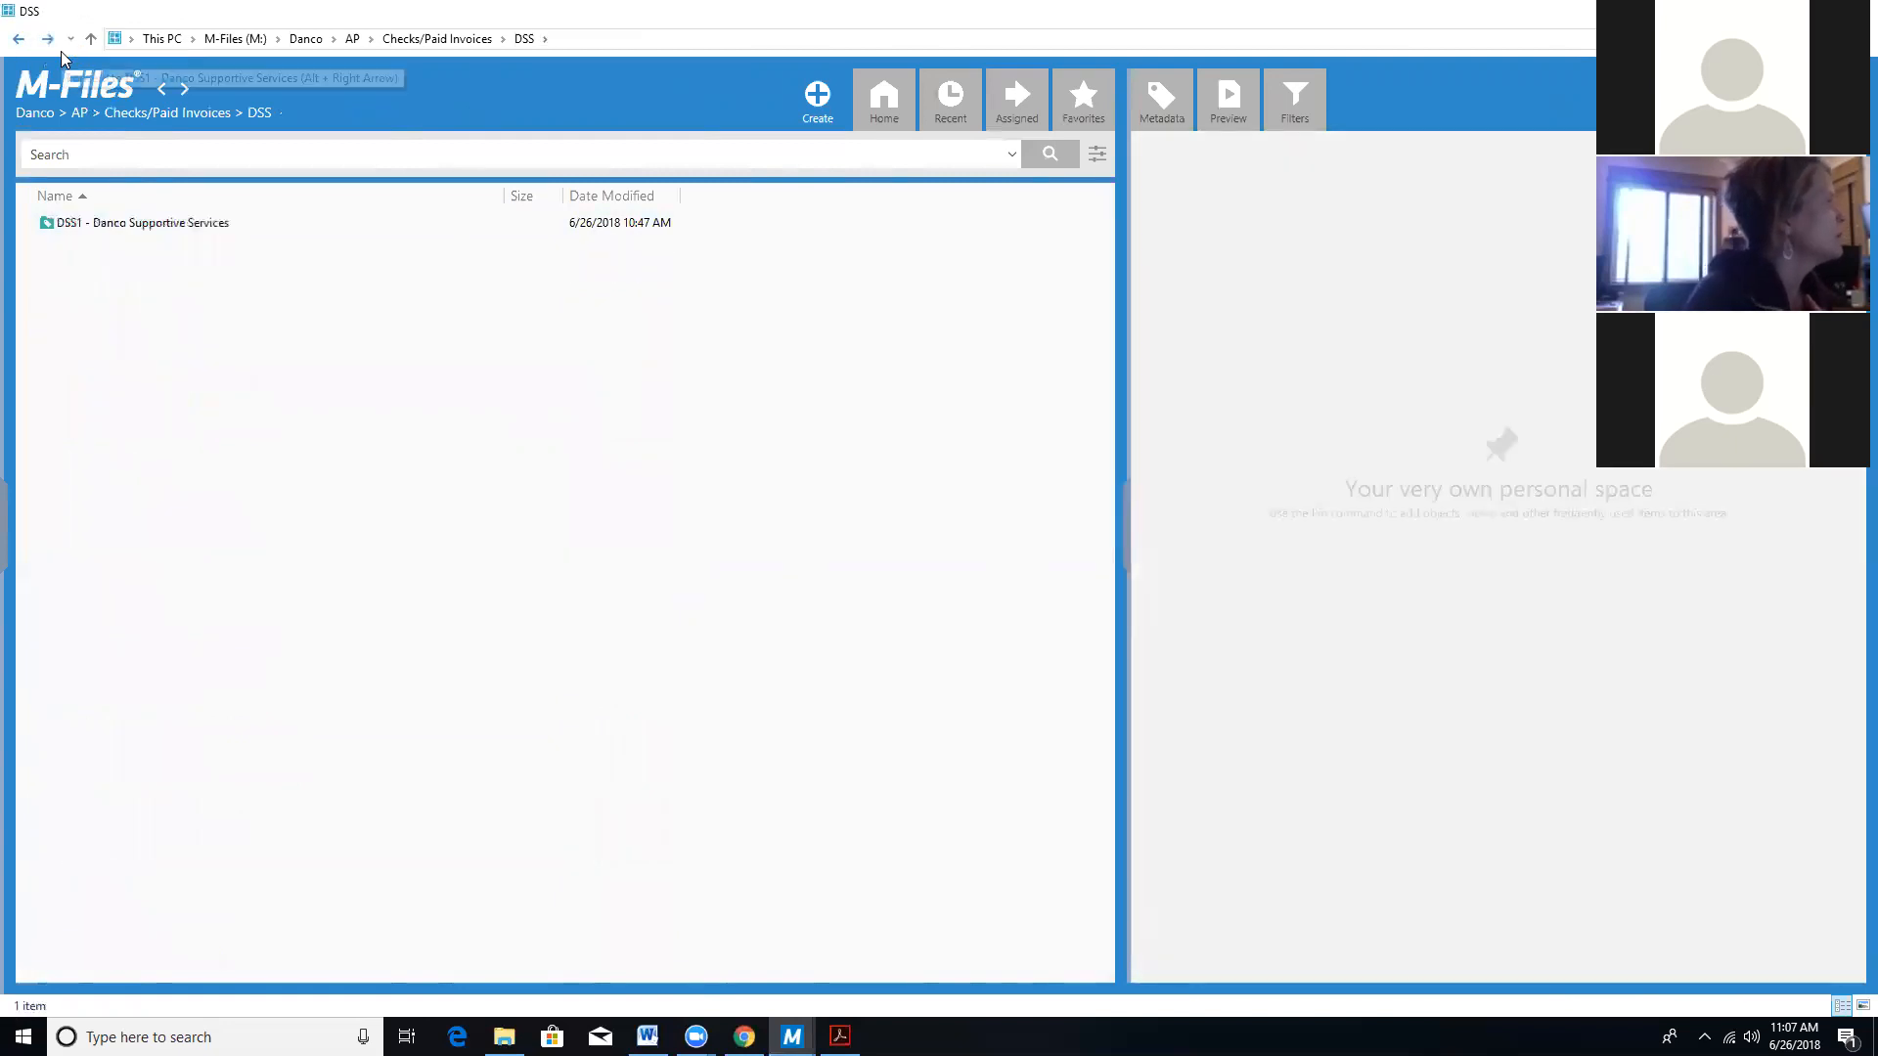
click(20, 41)
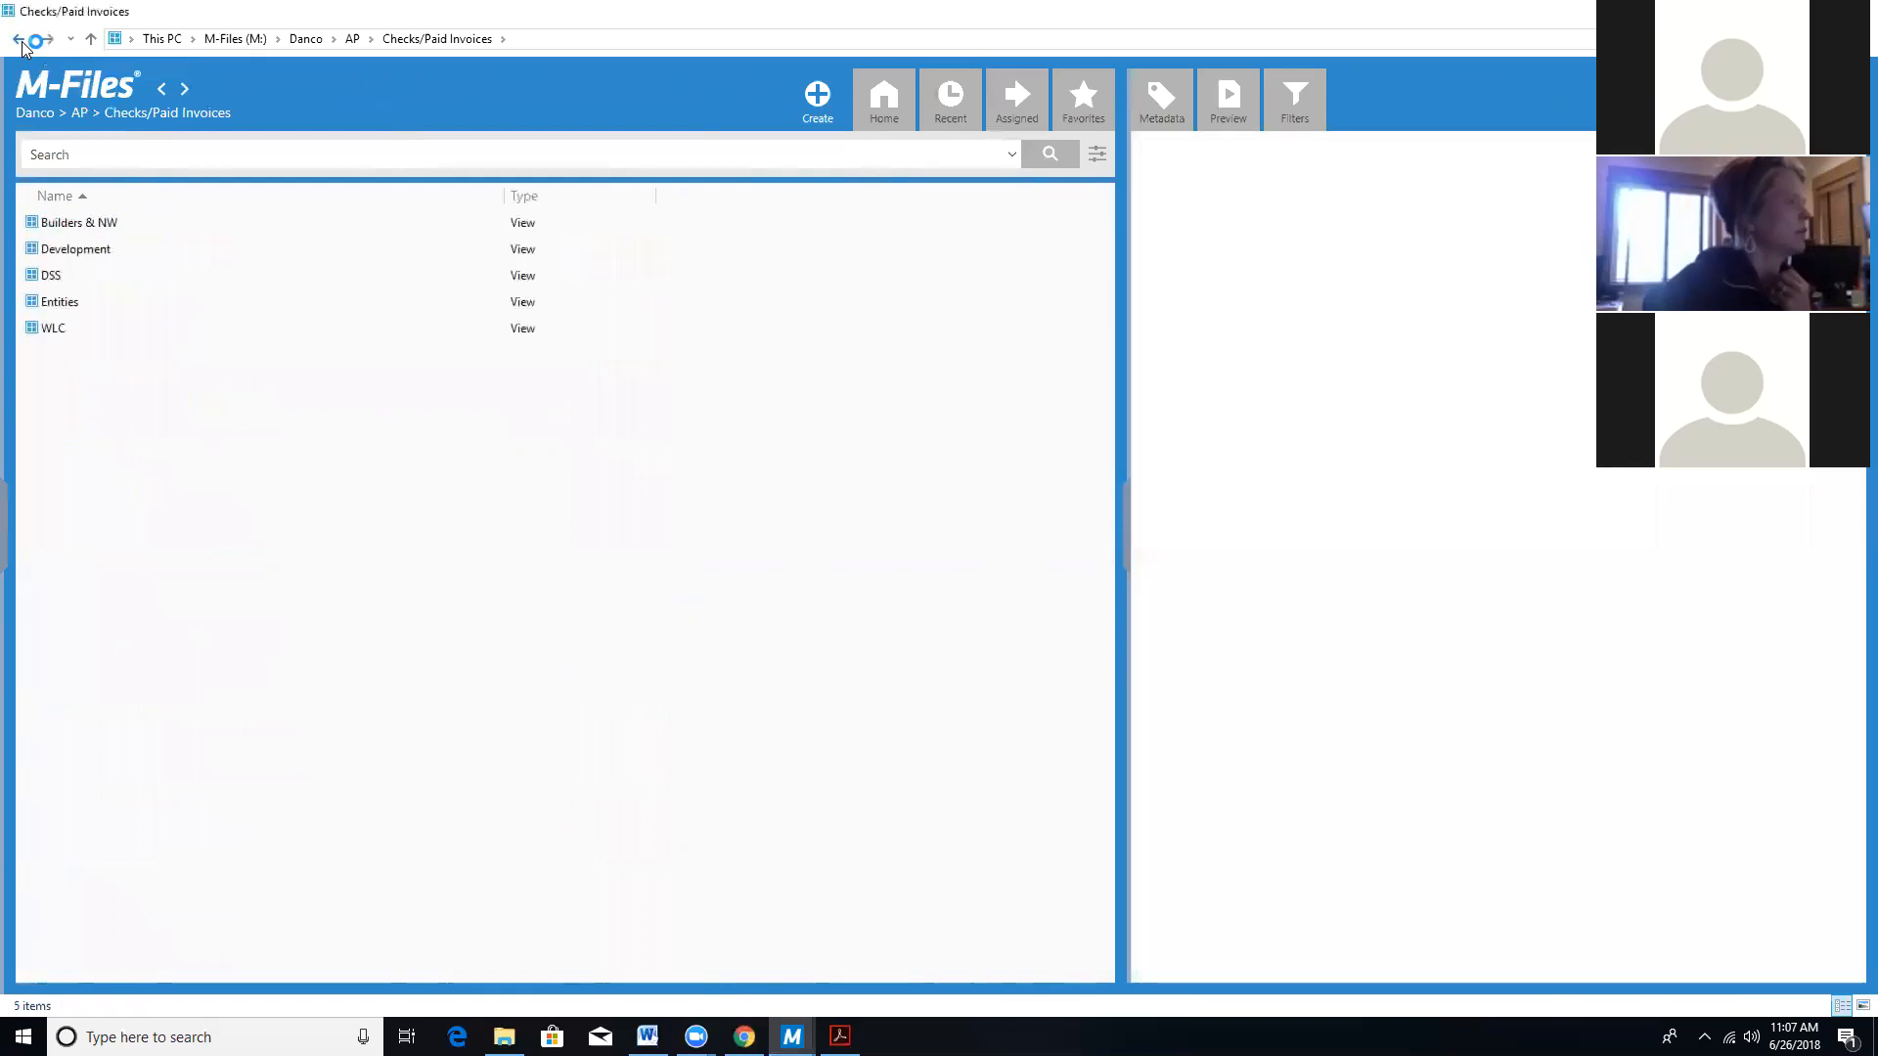
click(21, 41)
click(80, 225)
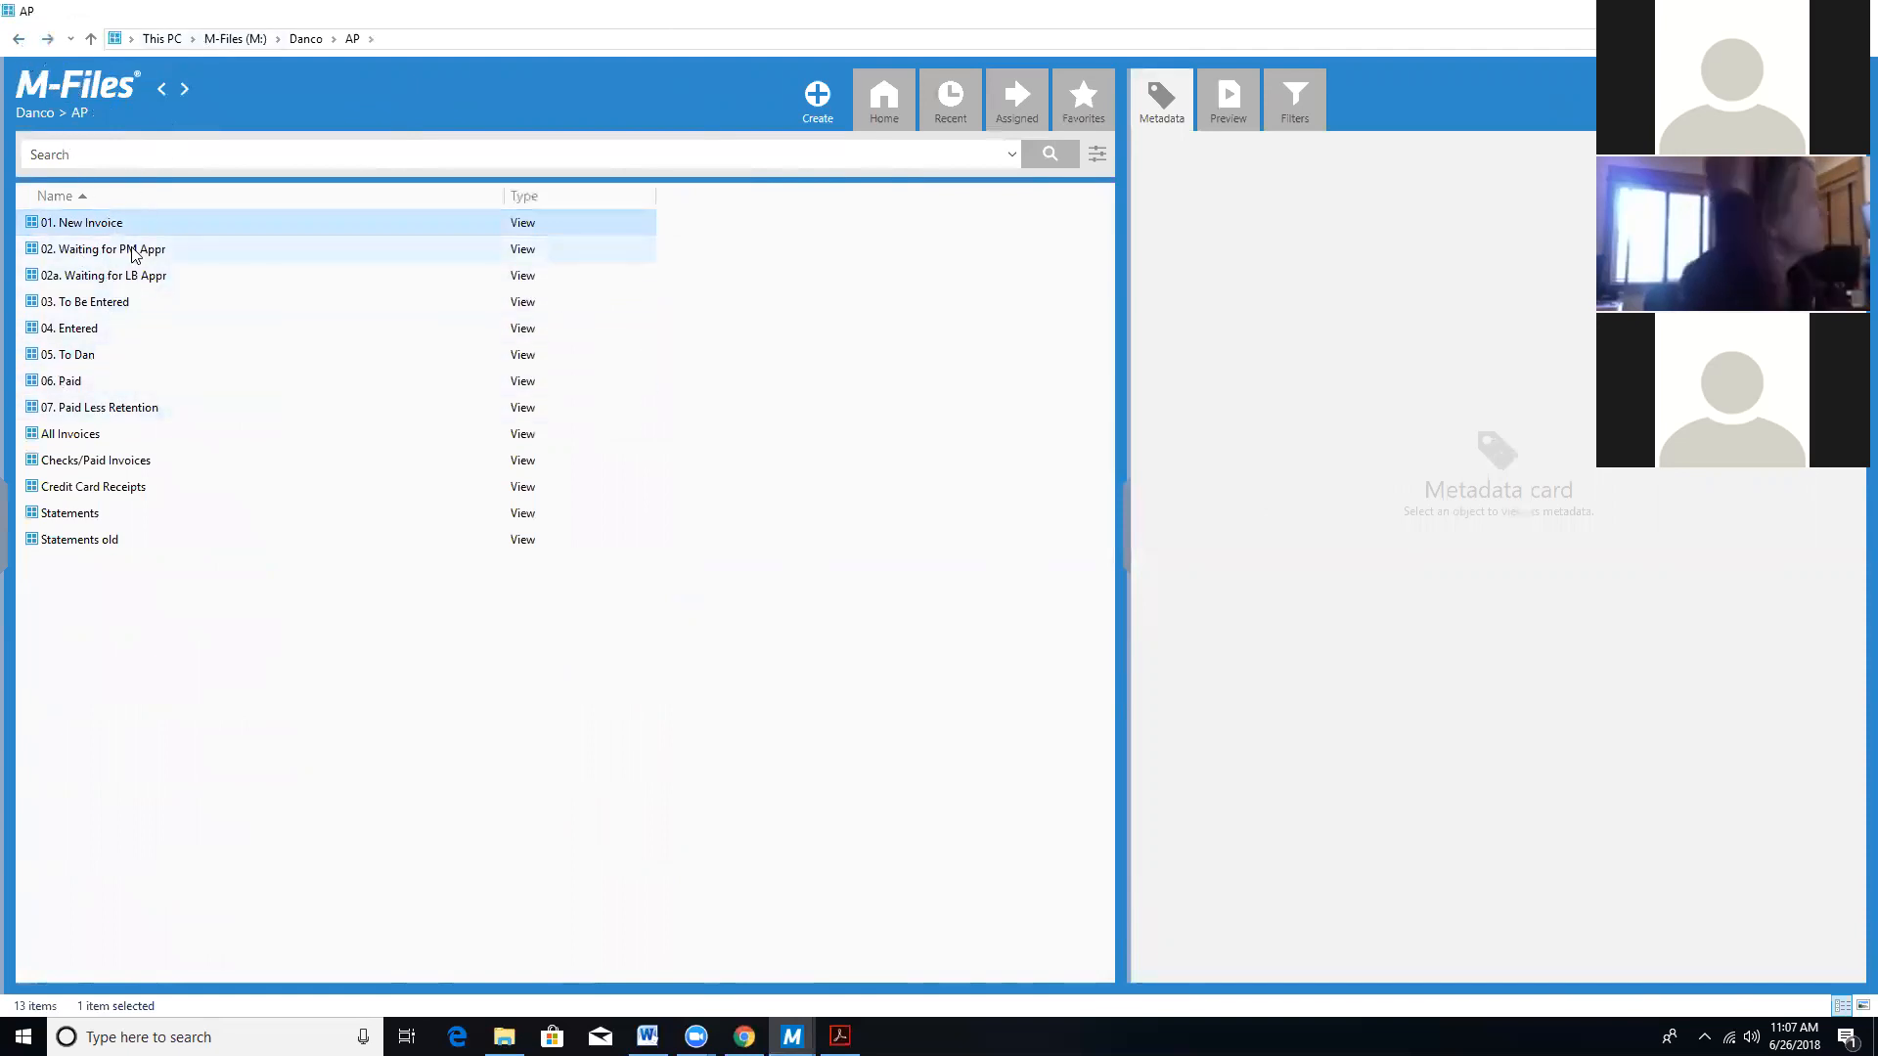
Check the Lifestyle Publications invoice under DSS in 02a. Waiting for LB Appr, then go Home.
click(133, 278)
double_click(133, 278)
click(64, 221)
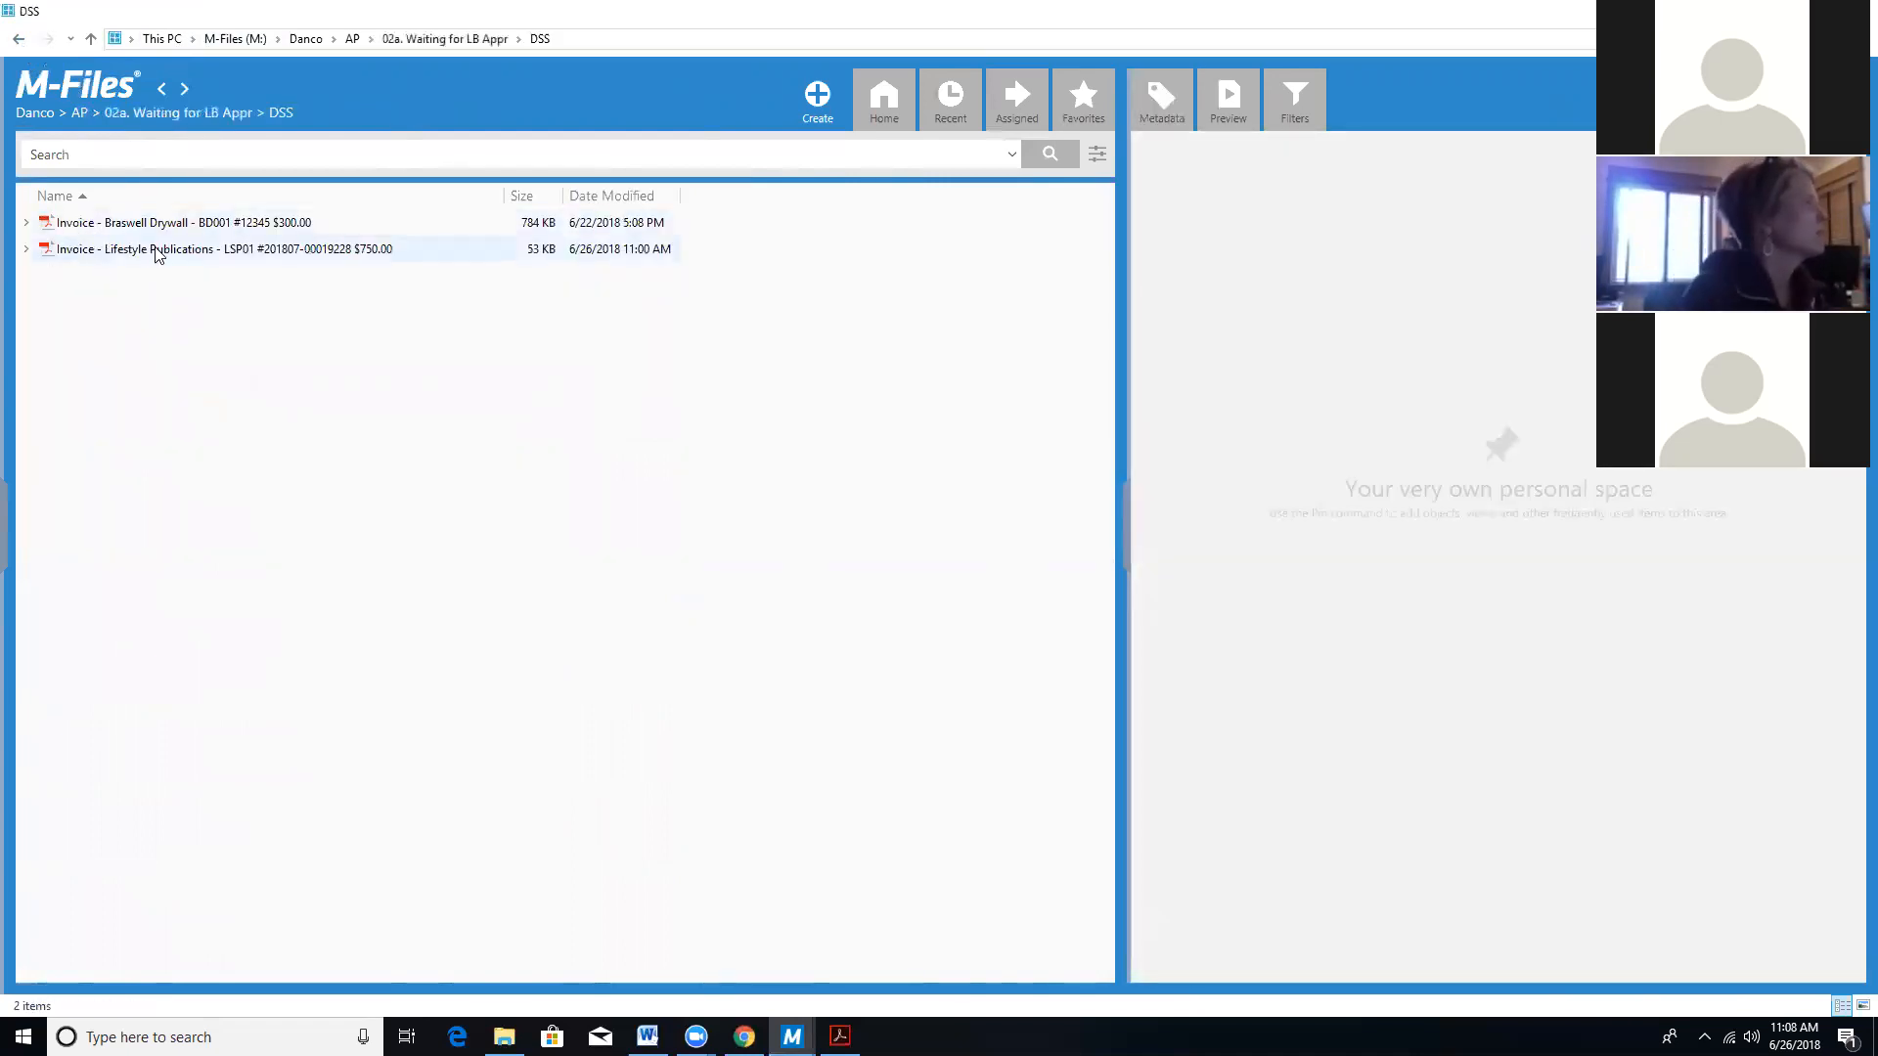
click(884, 98)
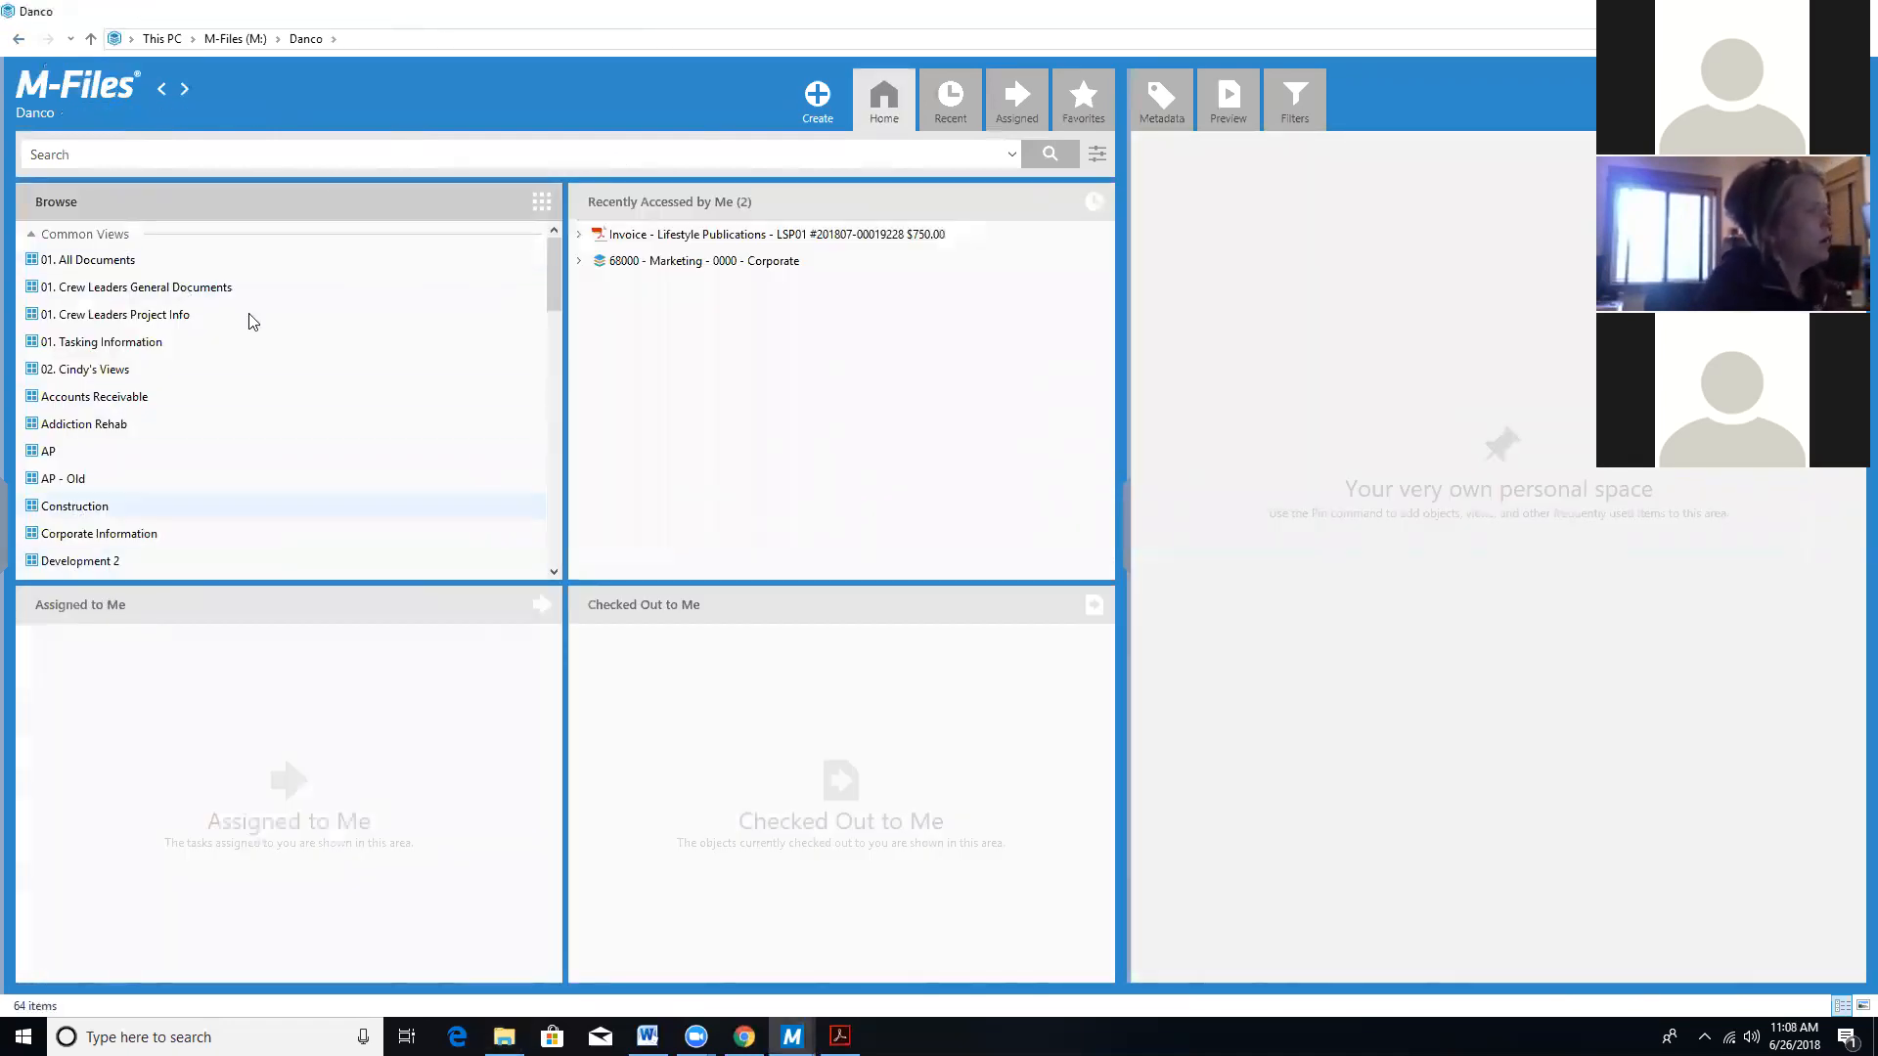
Search the vault for 'lifestyle invoice' and show the Lifestyle Publications $750.00 invoice's properties.
click(293, 154)
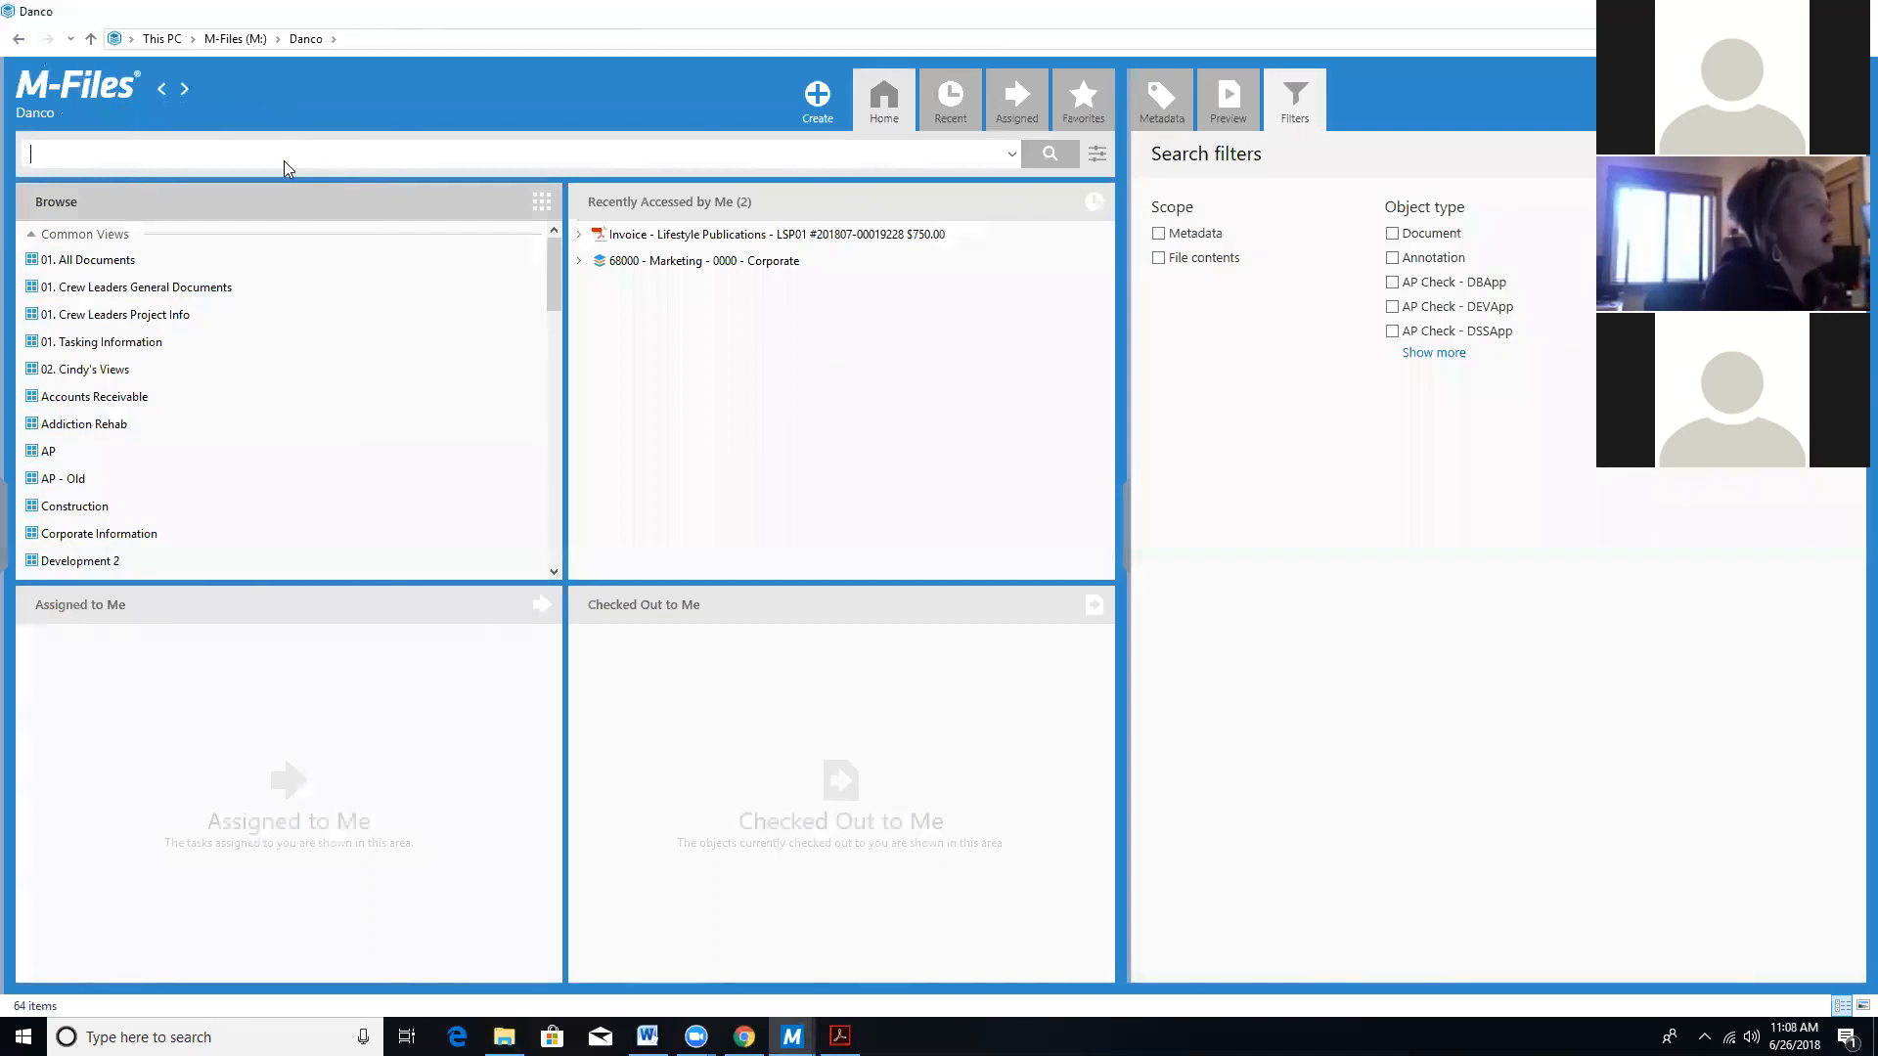
text(lifestyle invoice)
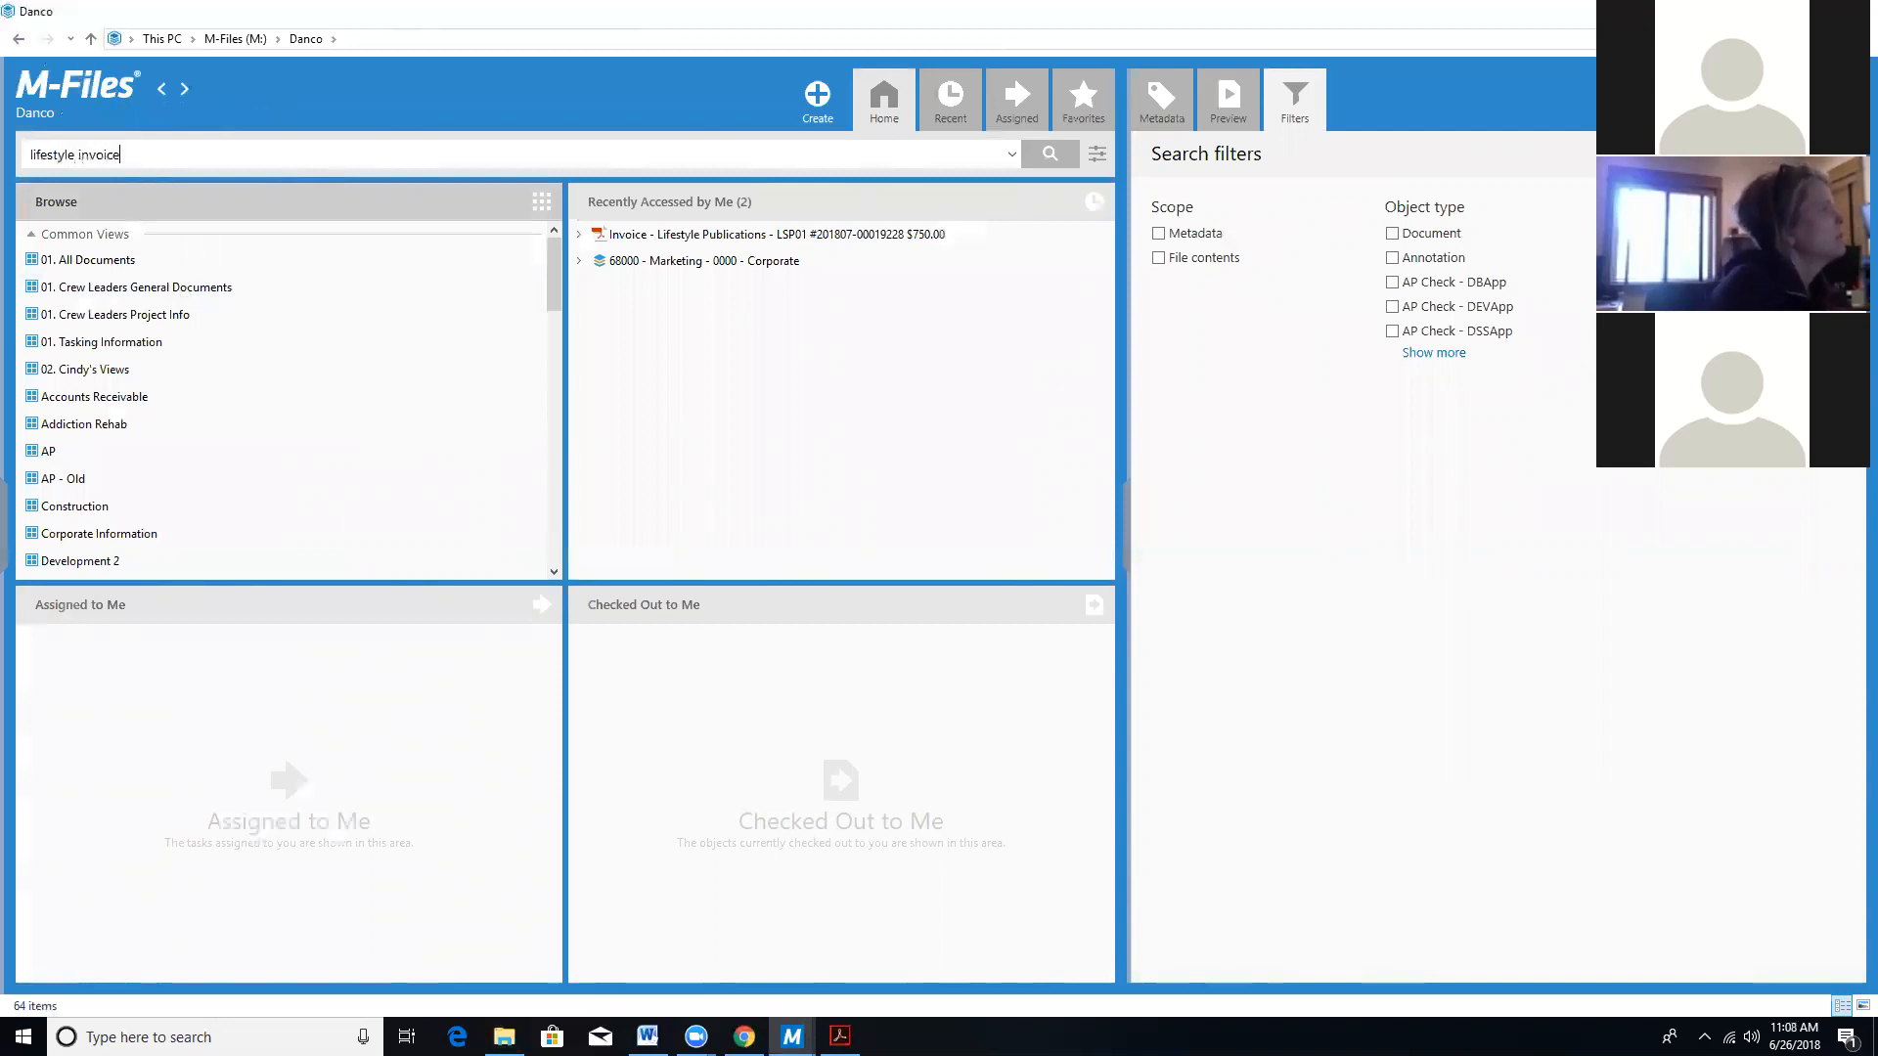
key(Return)
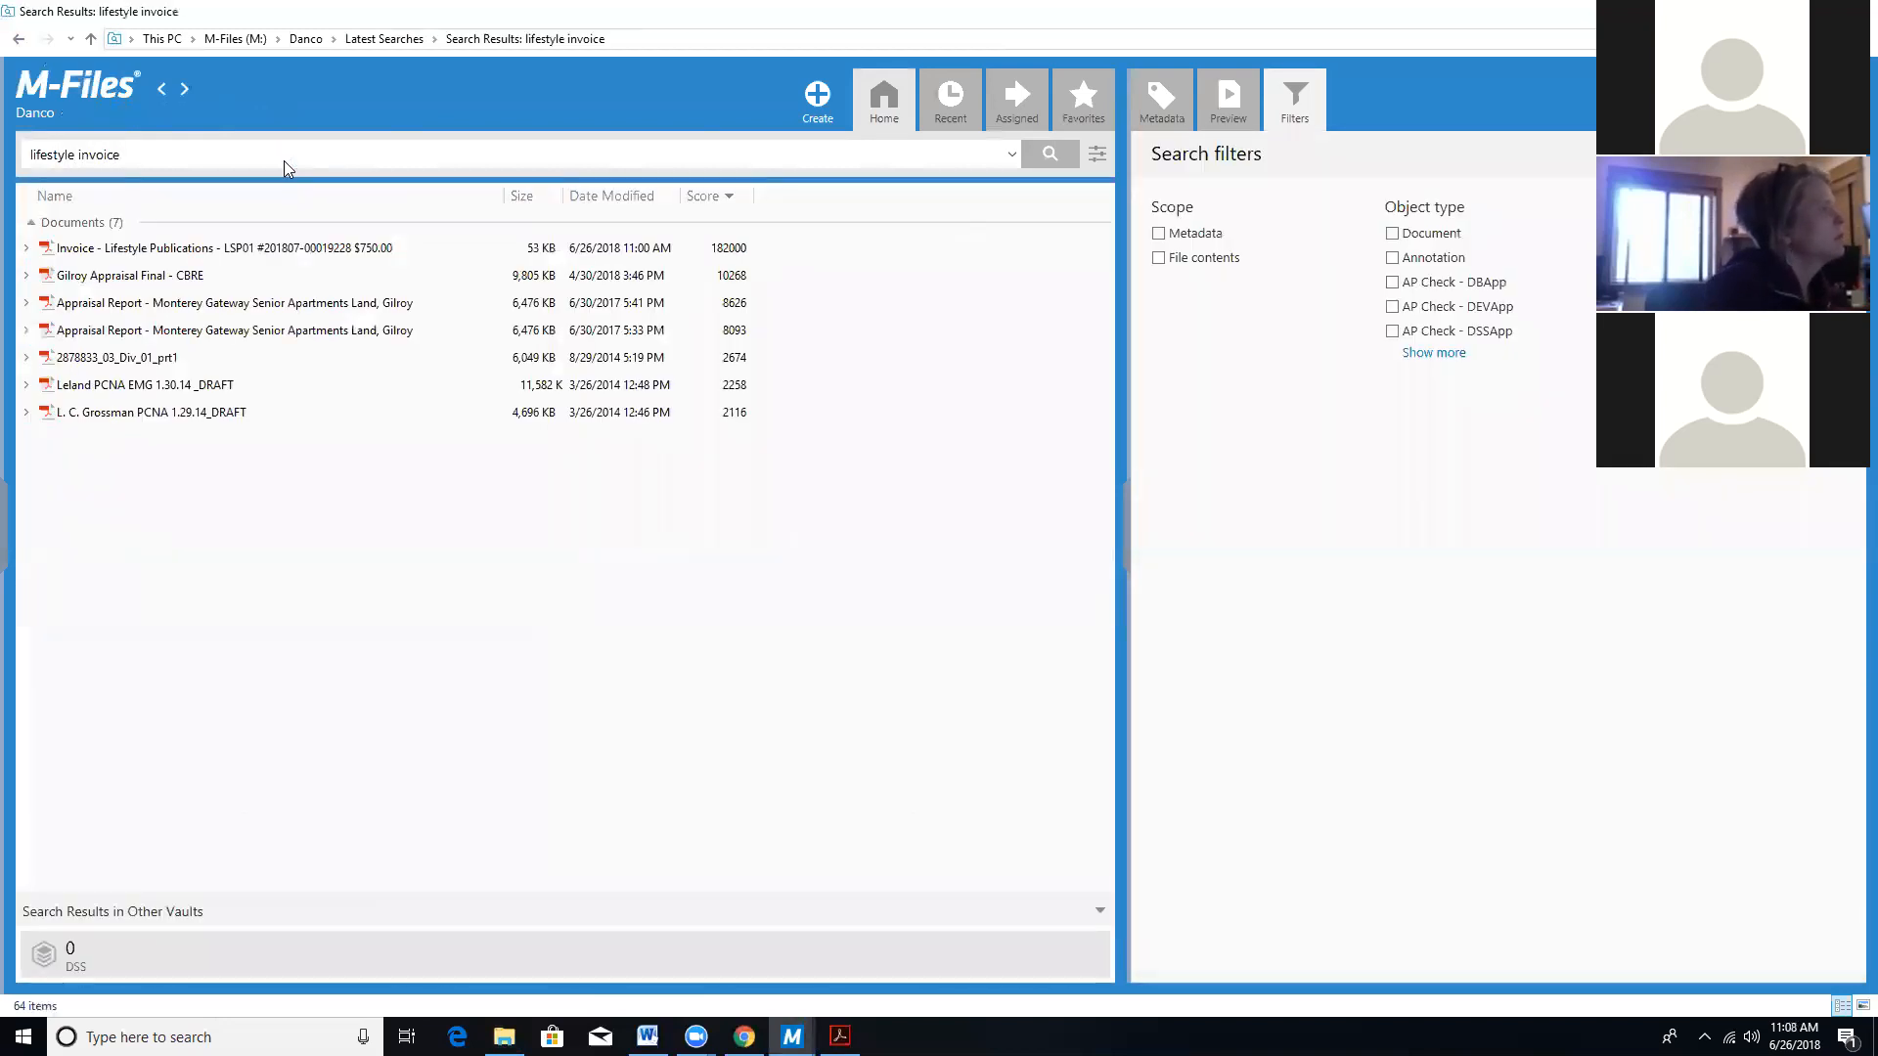
click(233, 249)
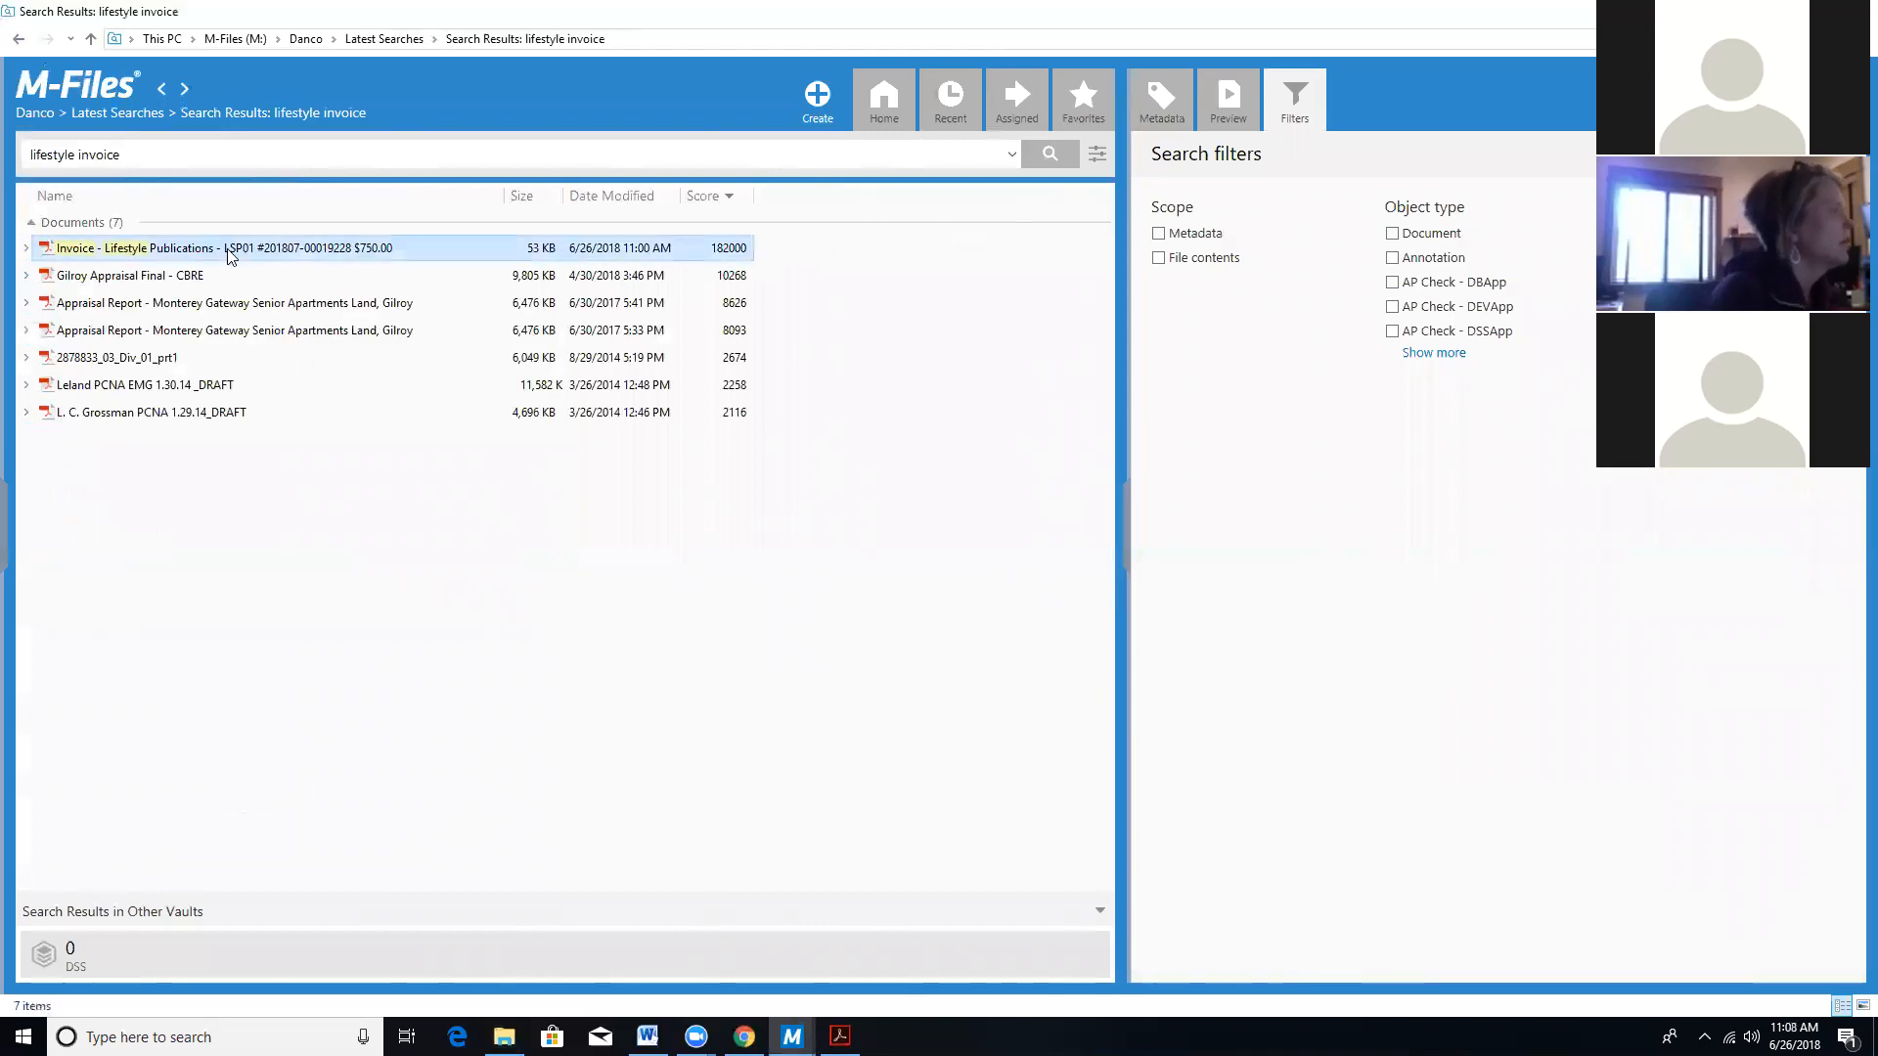
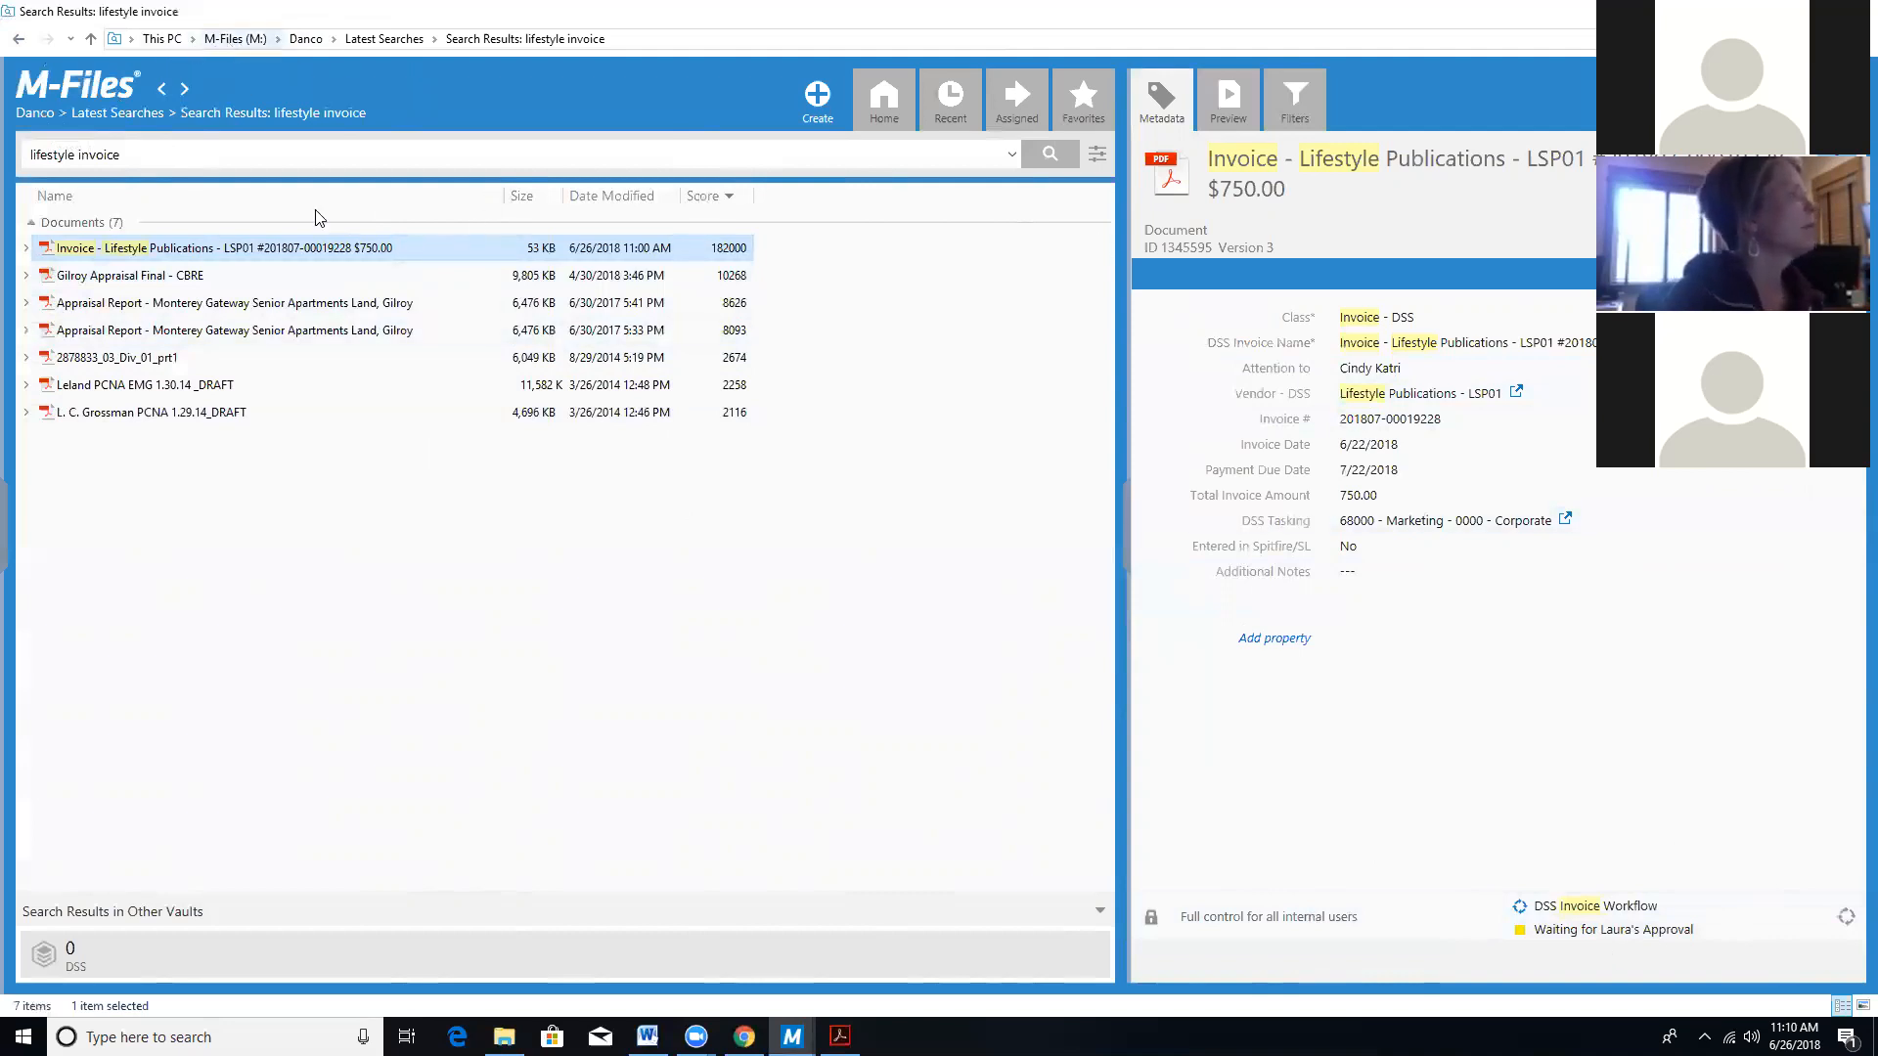
Go from the search results up to M-Files (M:) and open the Danco vault home.
click(242, 39)
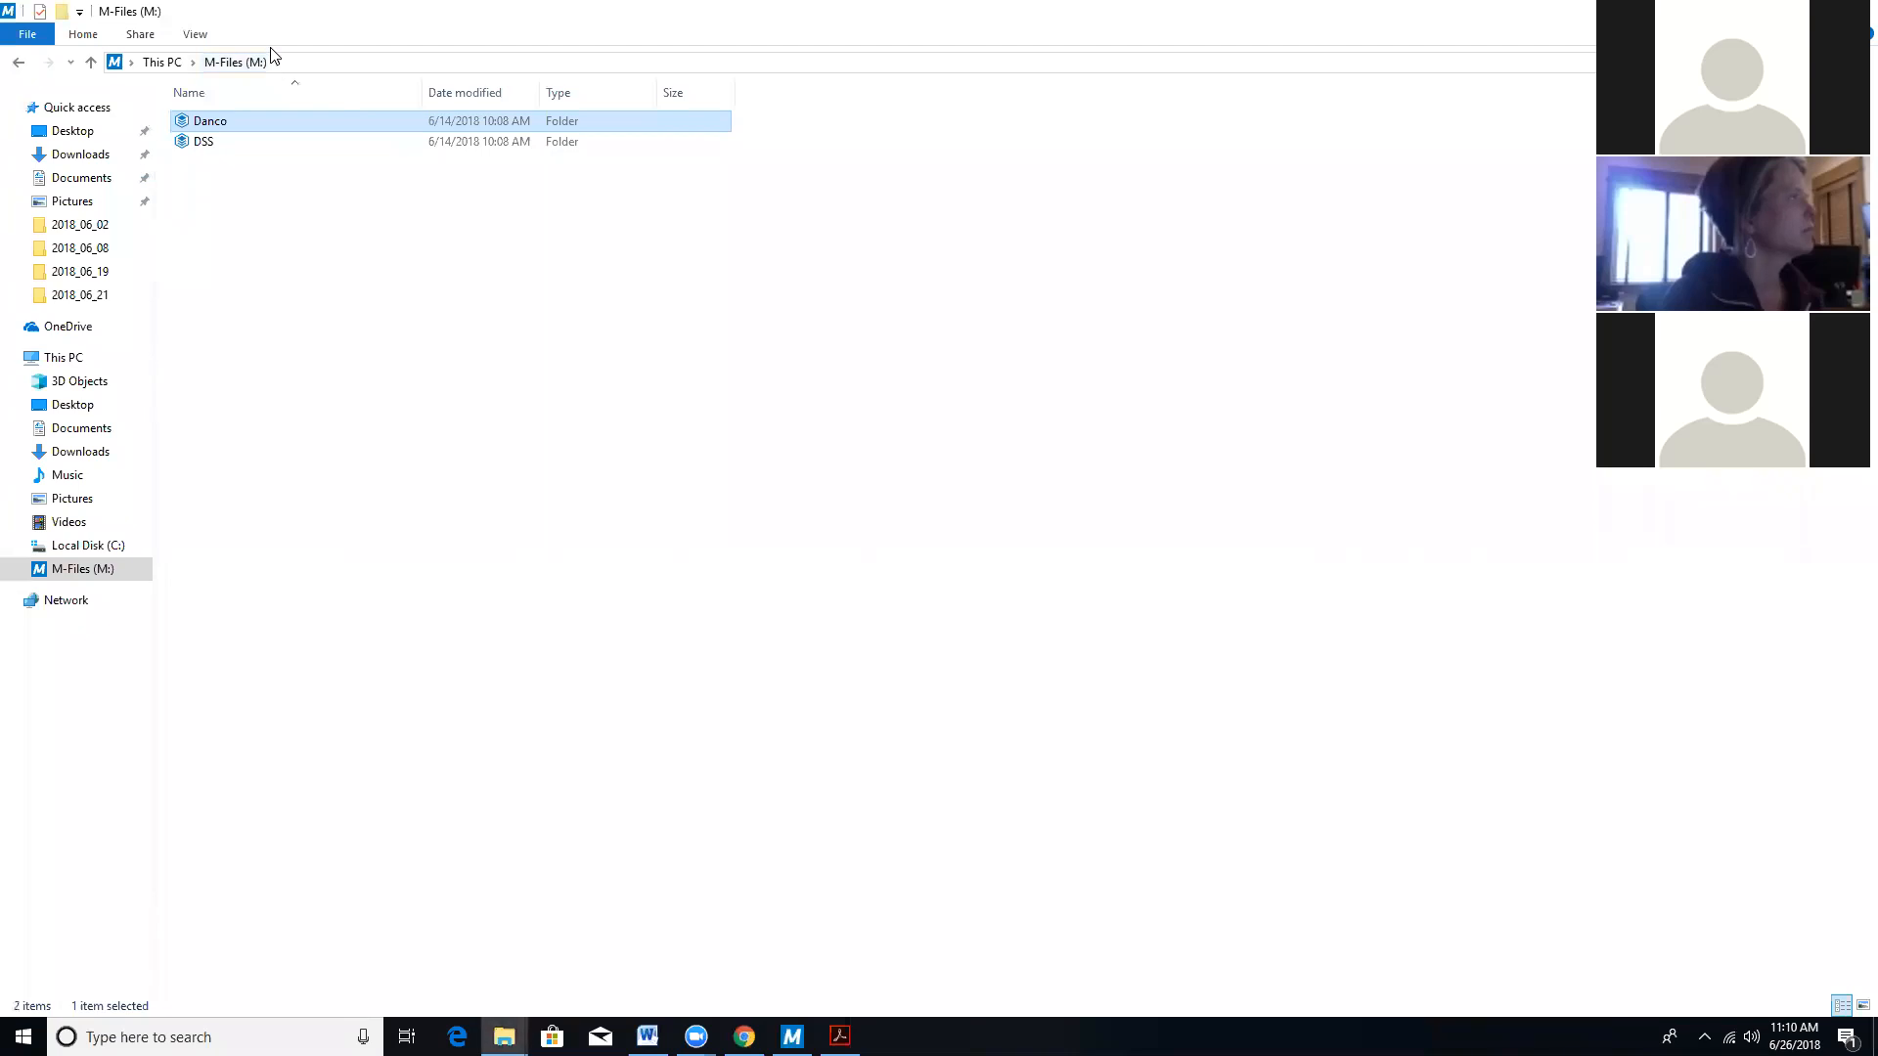
double_click(217, 122)
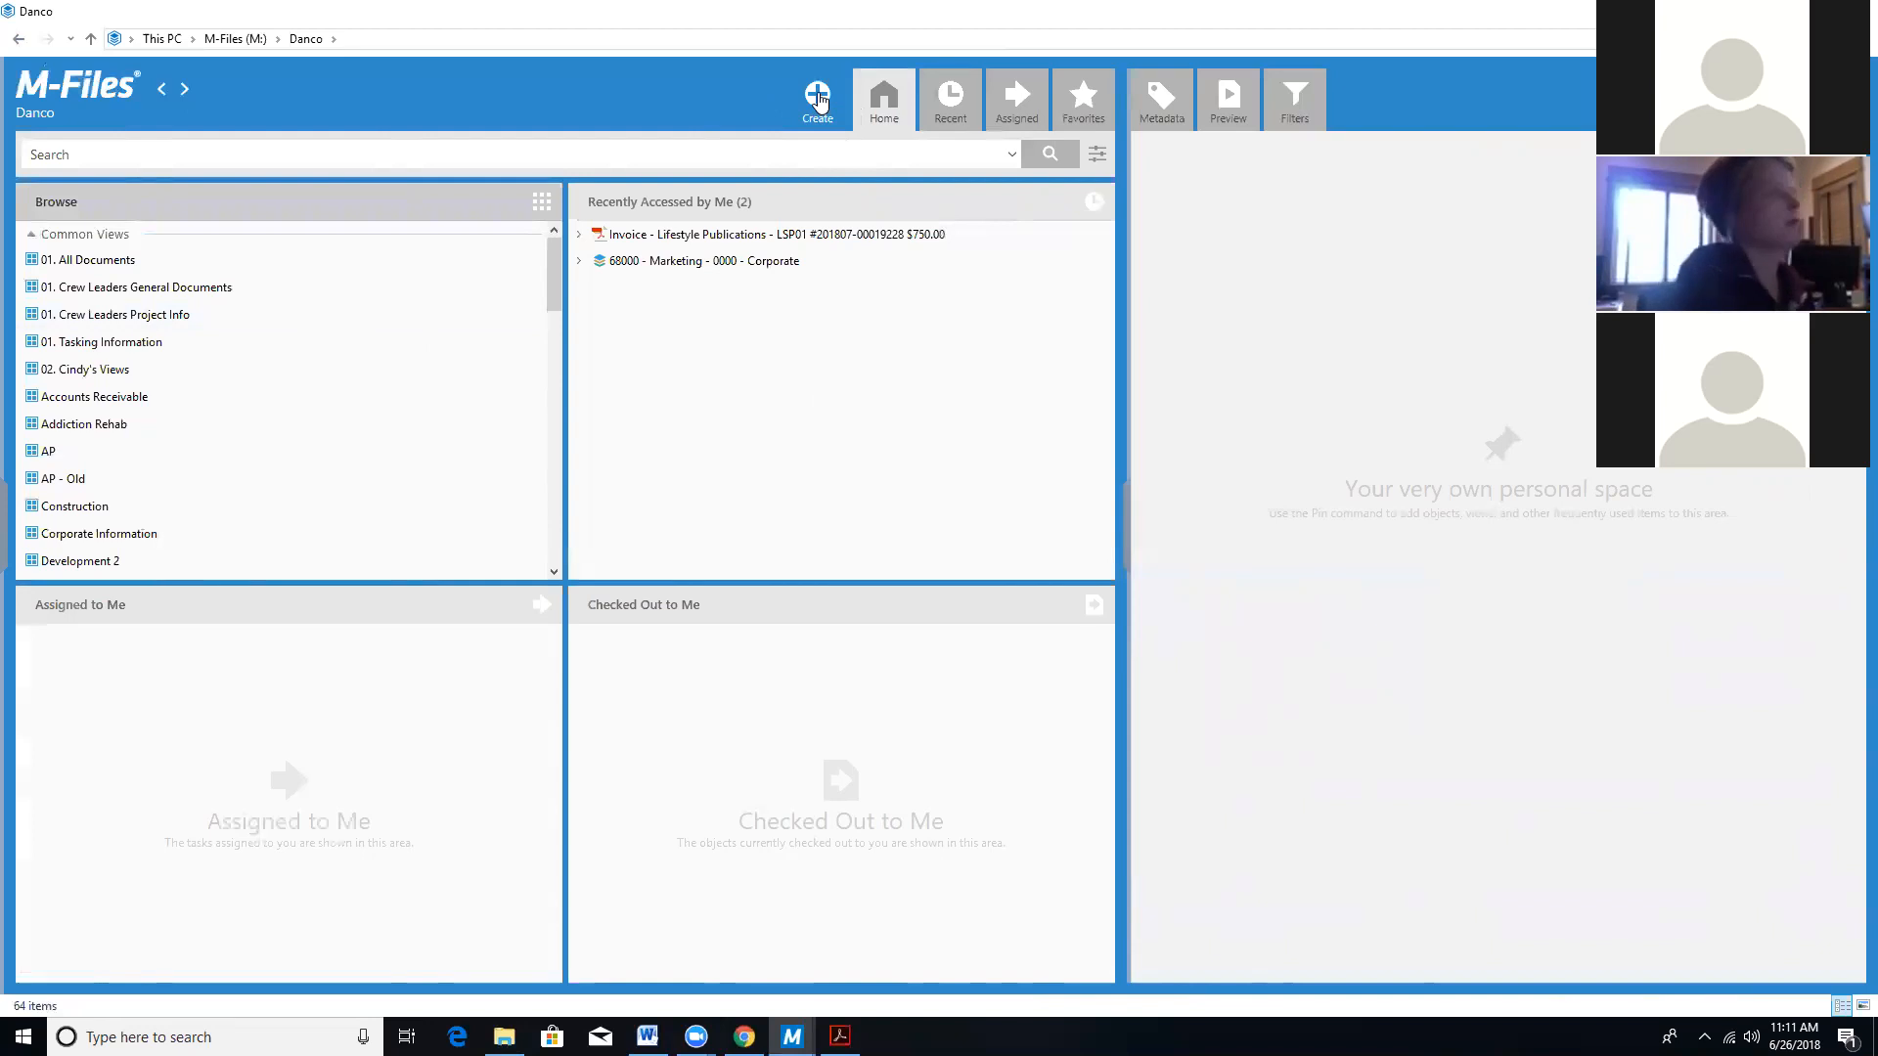
Create a new Check Request - DSS document from the Check Request DSS Template.
click(815, 99)
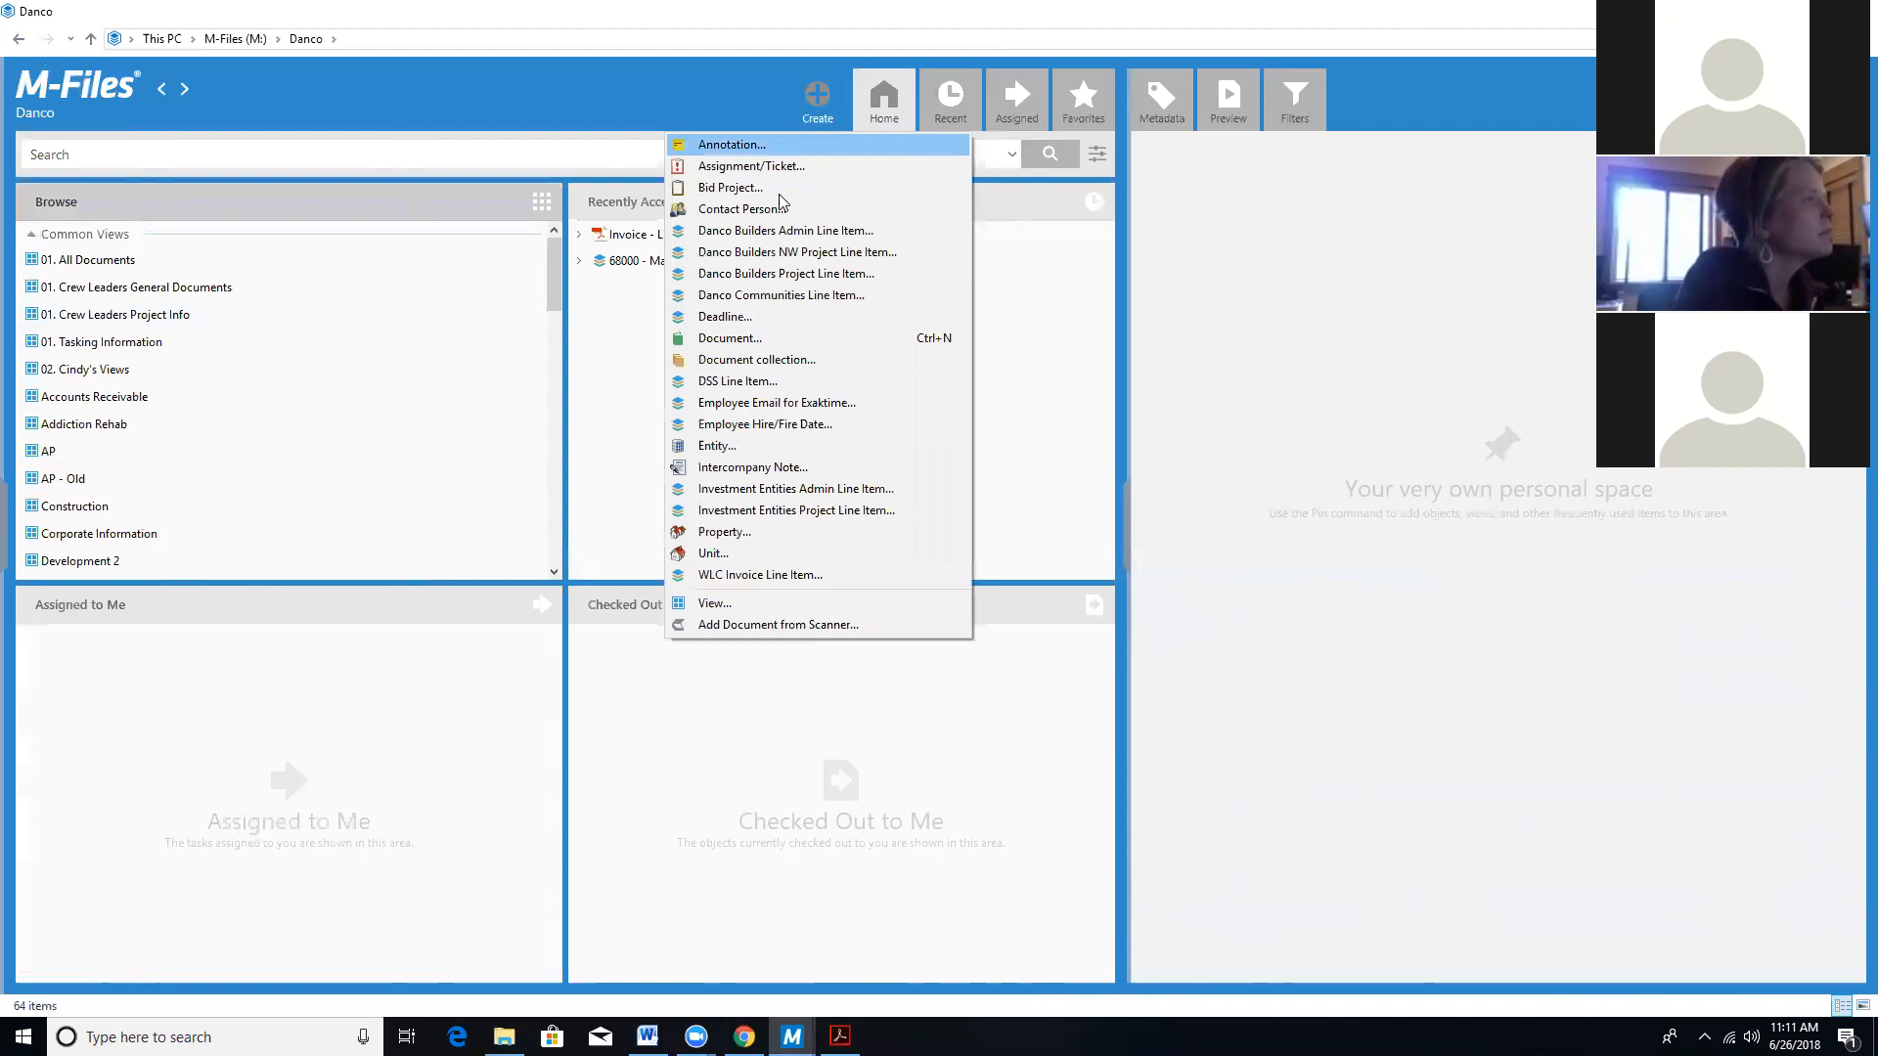
click(749, 339)
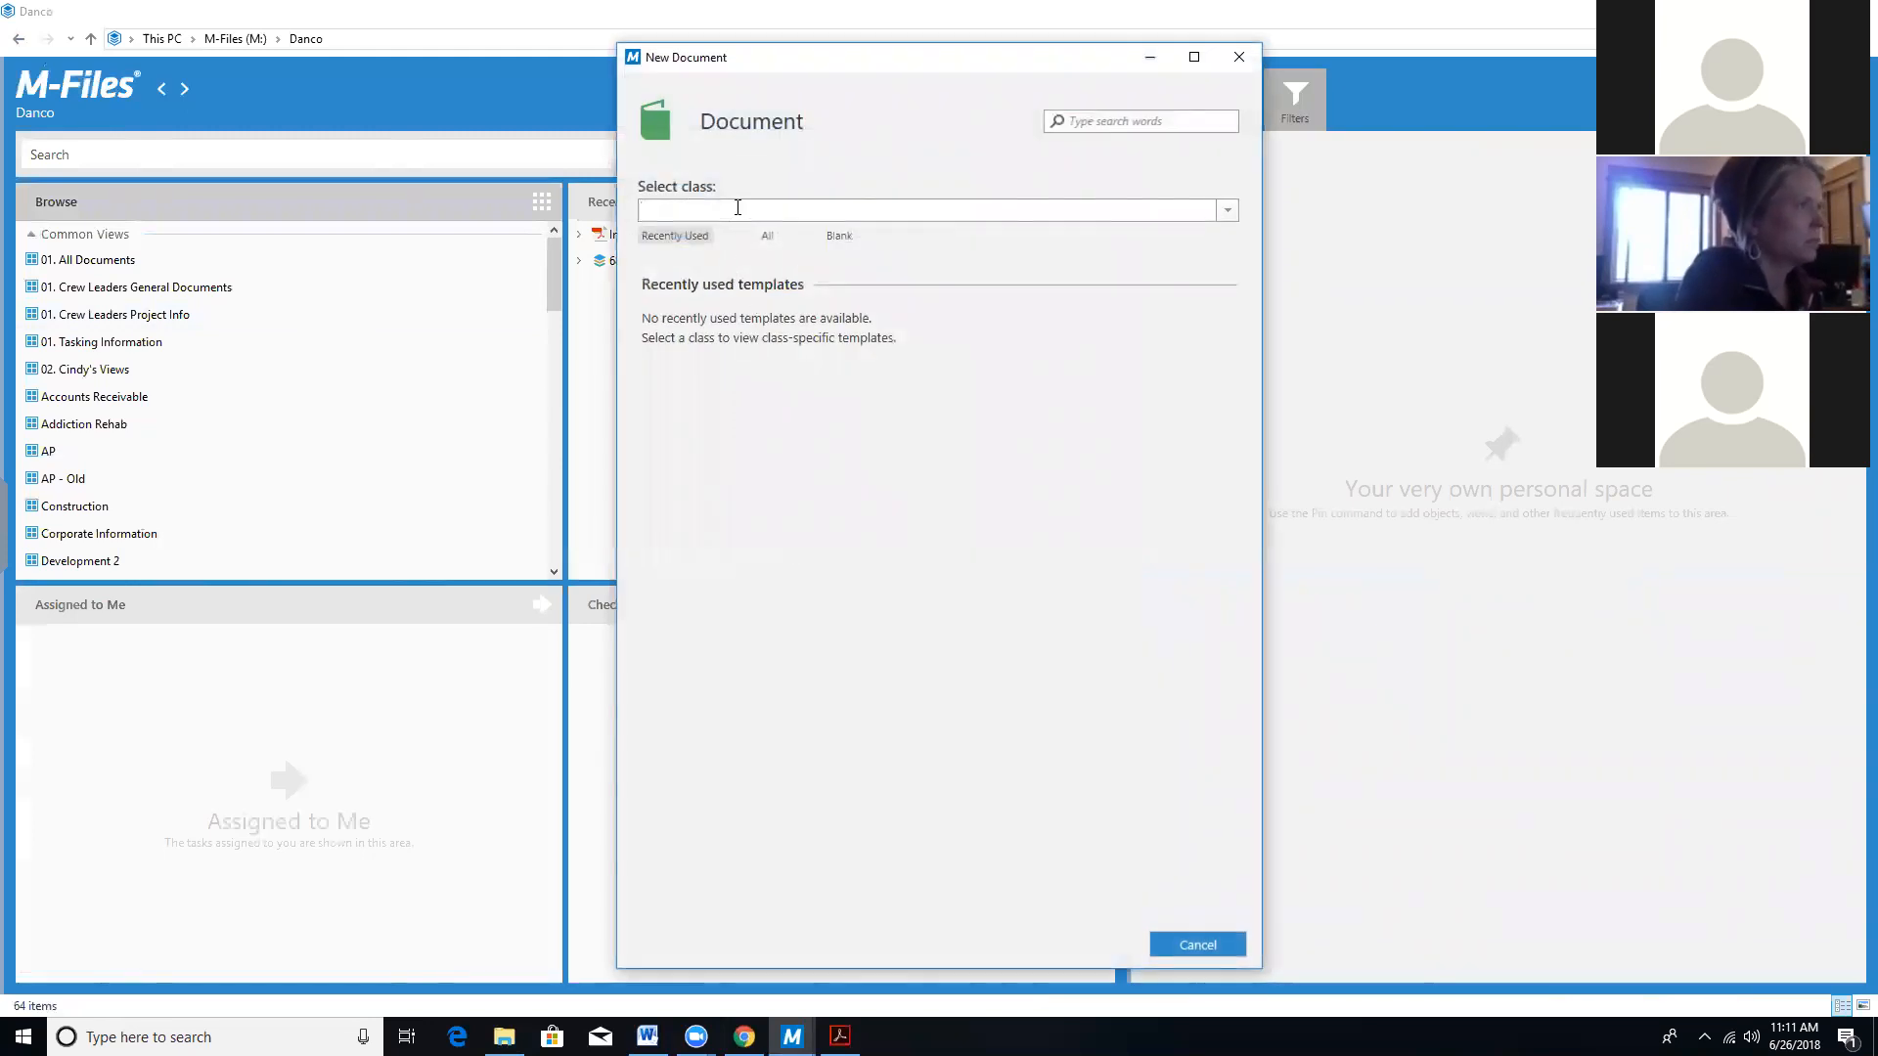
text(Che)
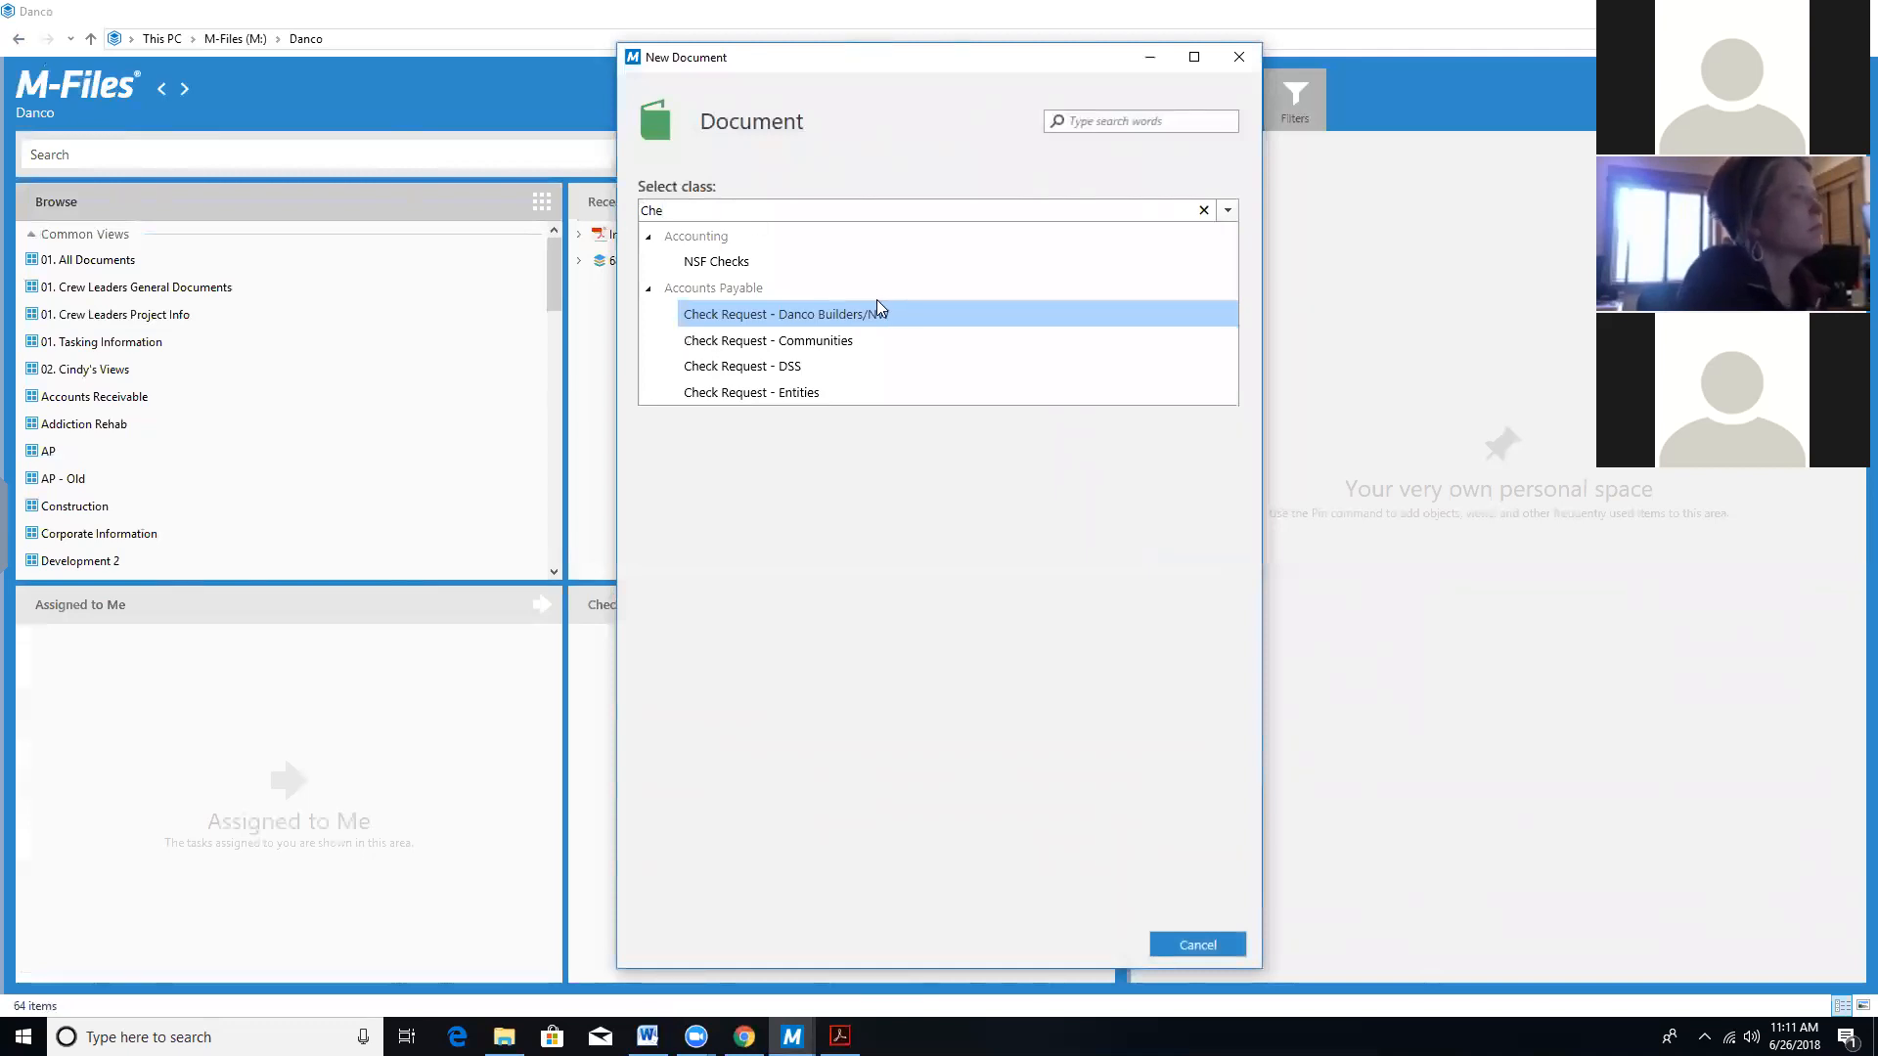
click(867, 365)
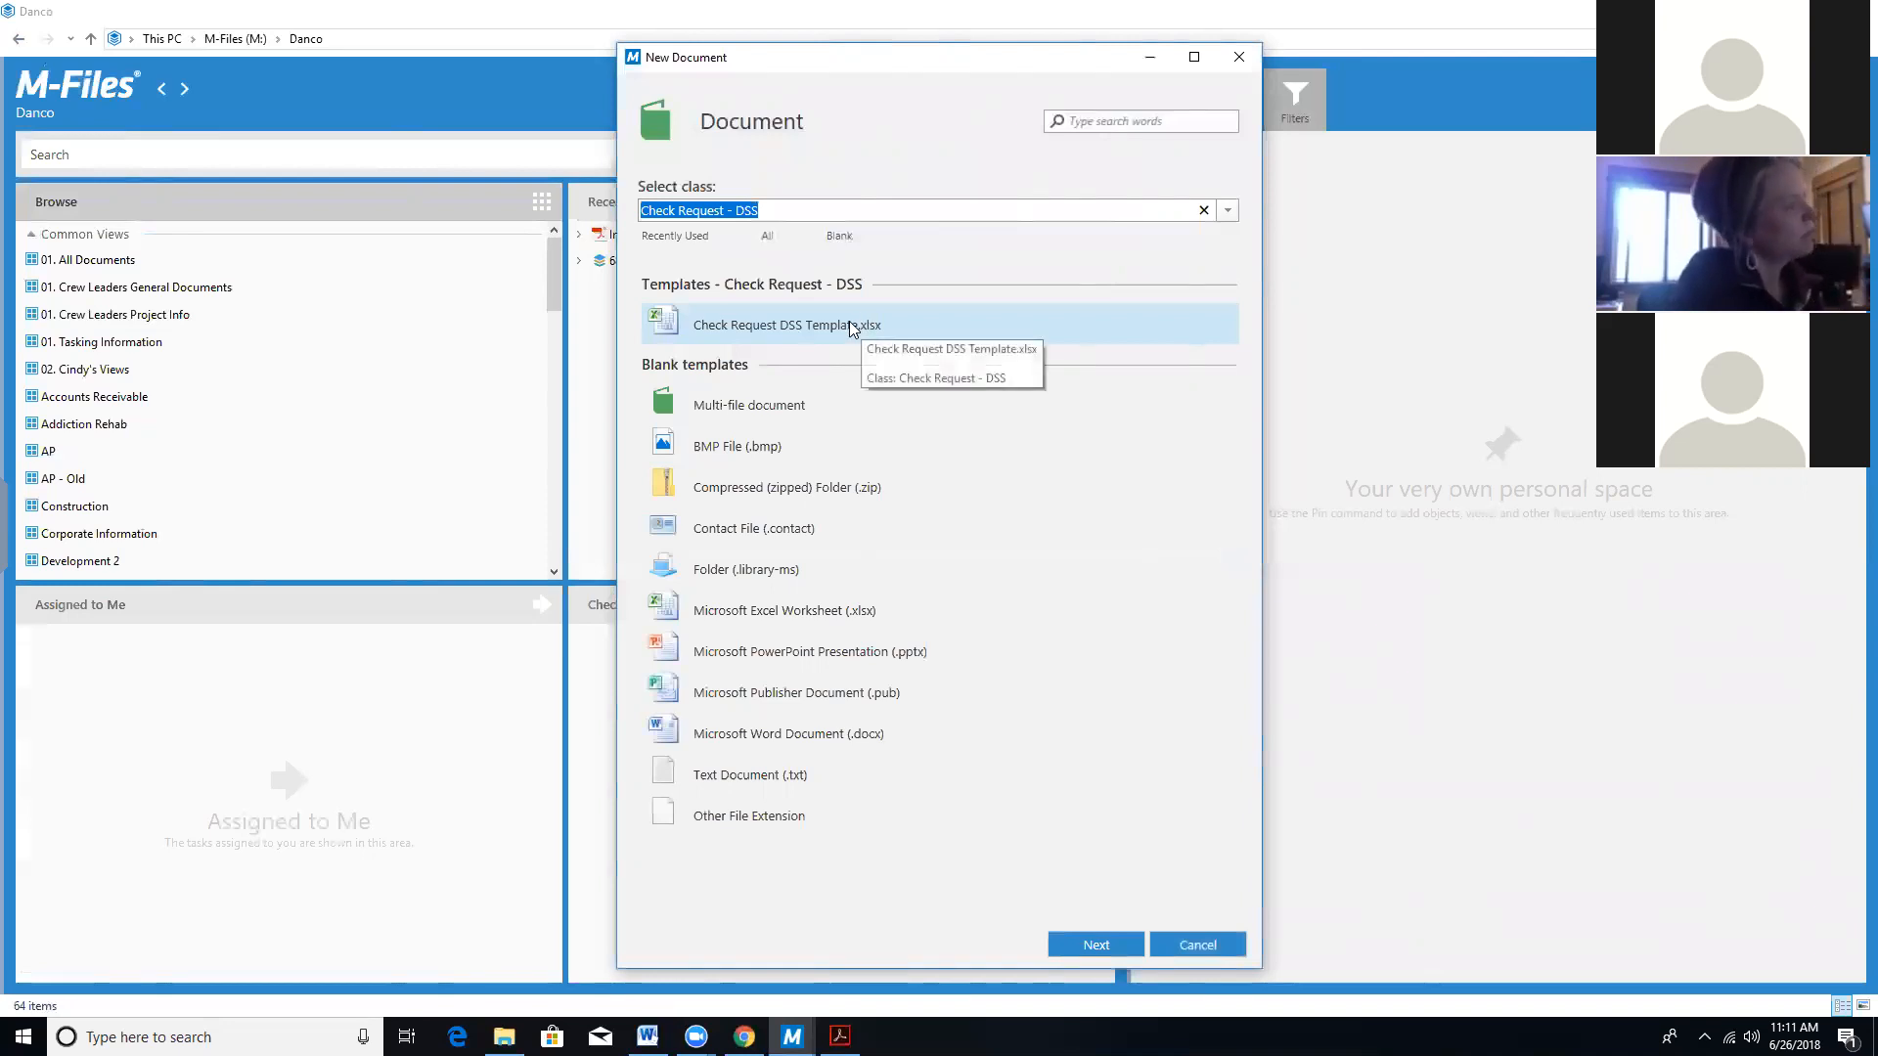
double_click(707, 326)
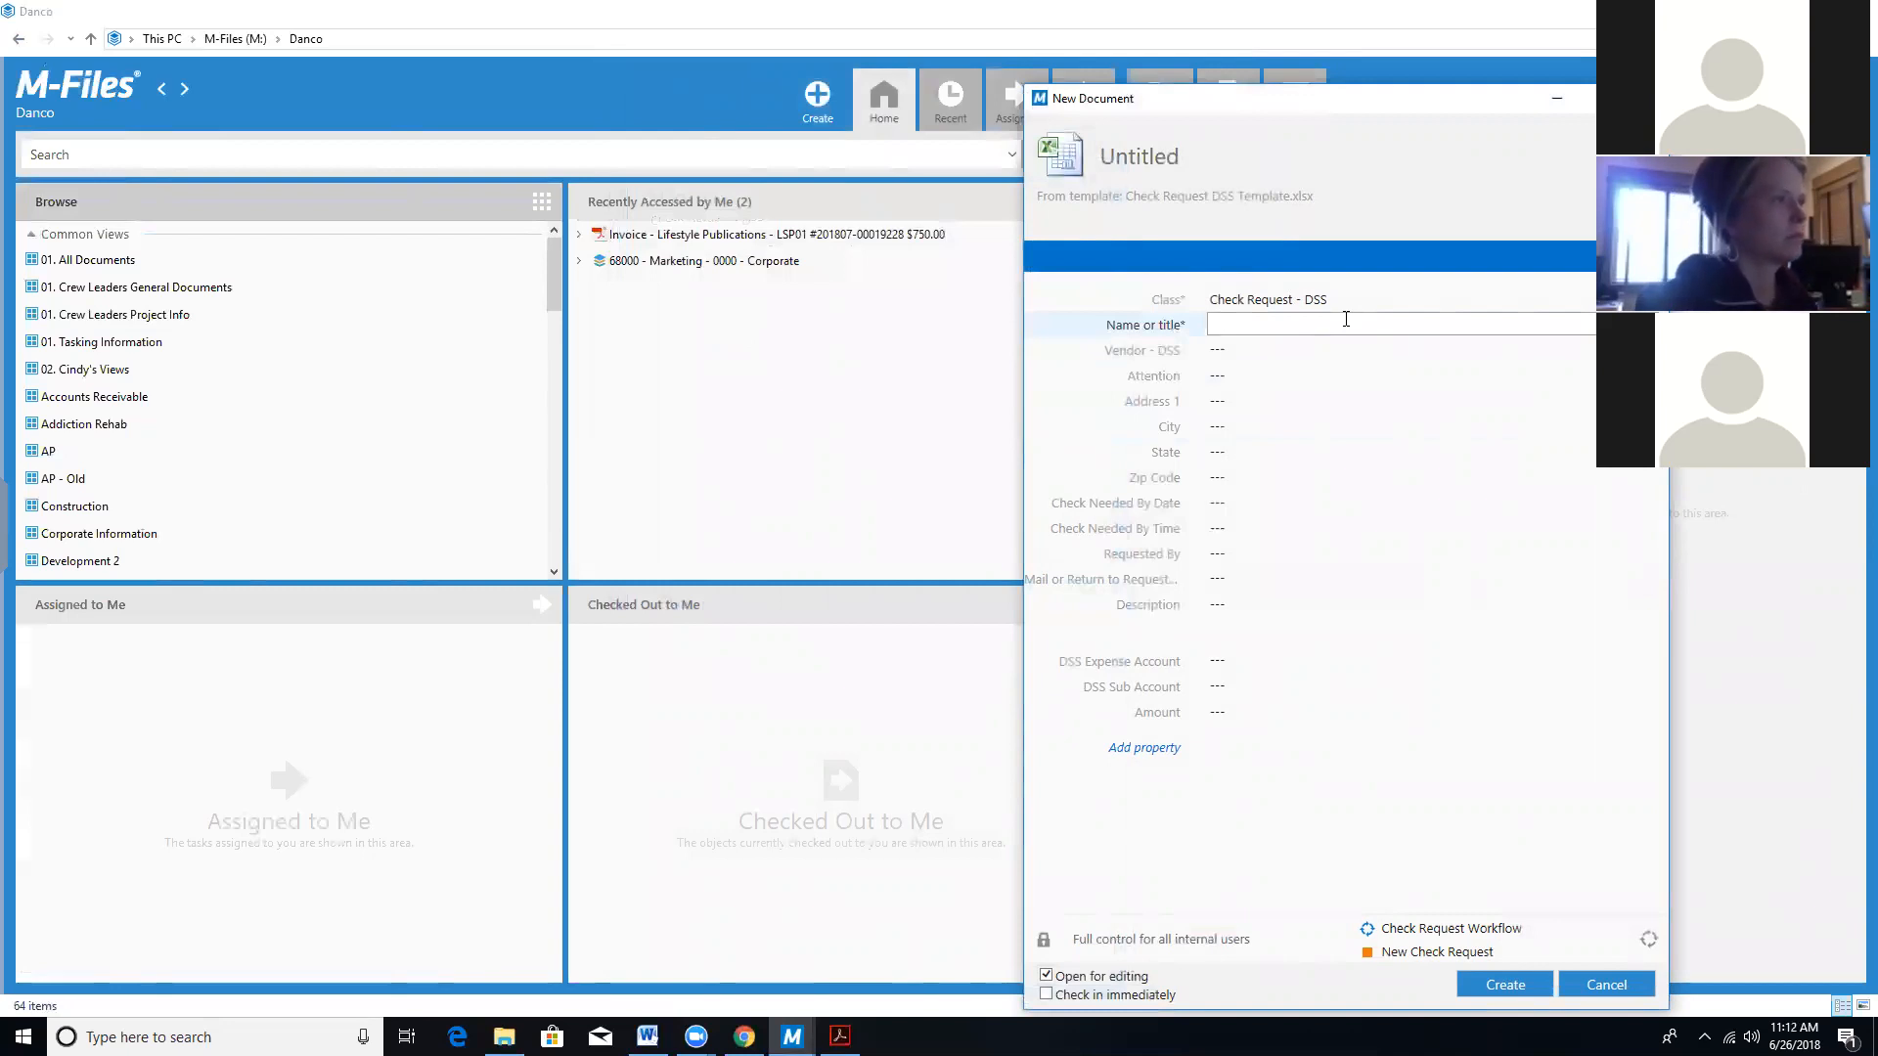
Enter the requester's name as the title and choose the vendor in Vendor - DSS.
text(ohn Smith)
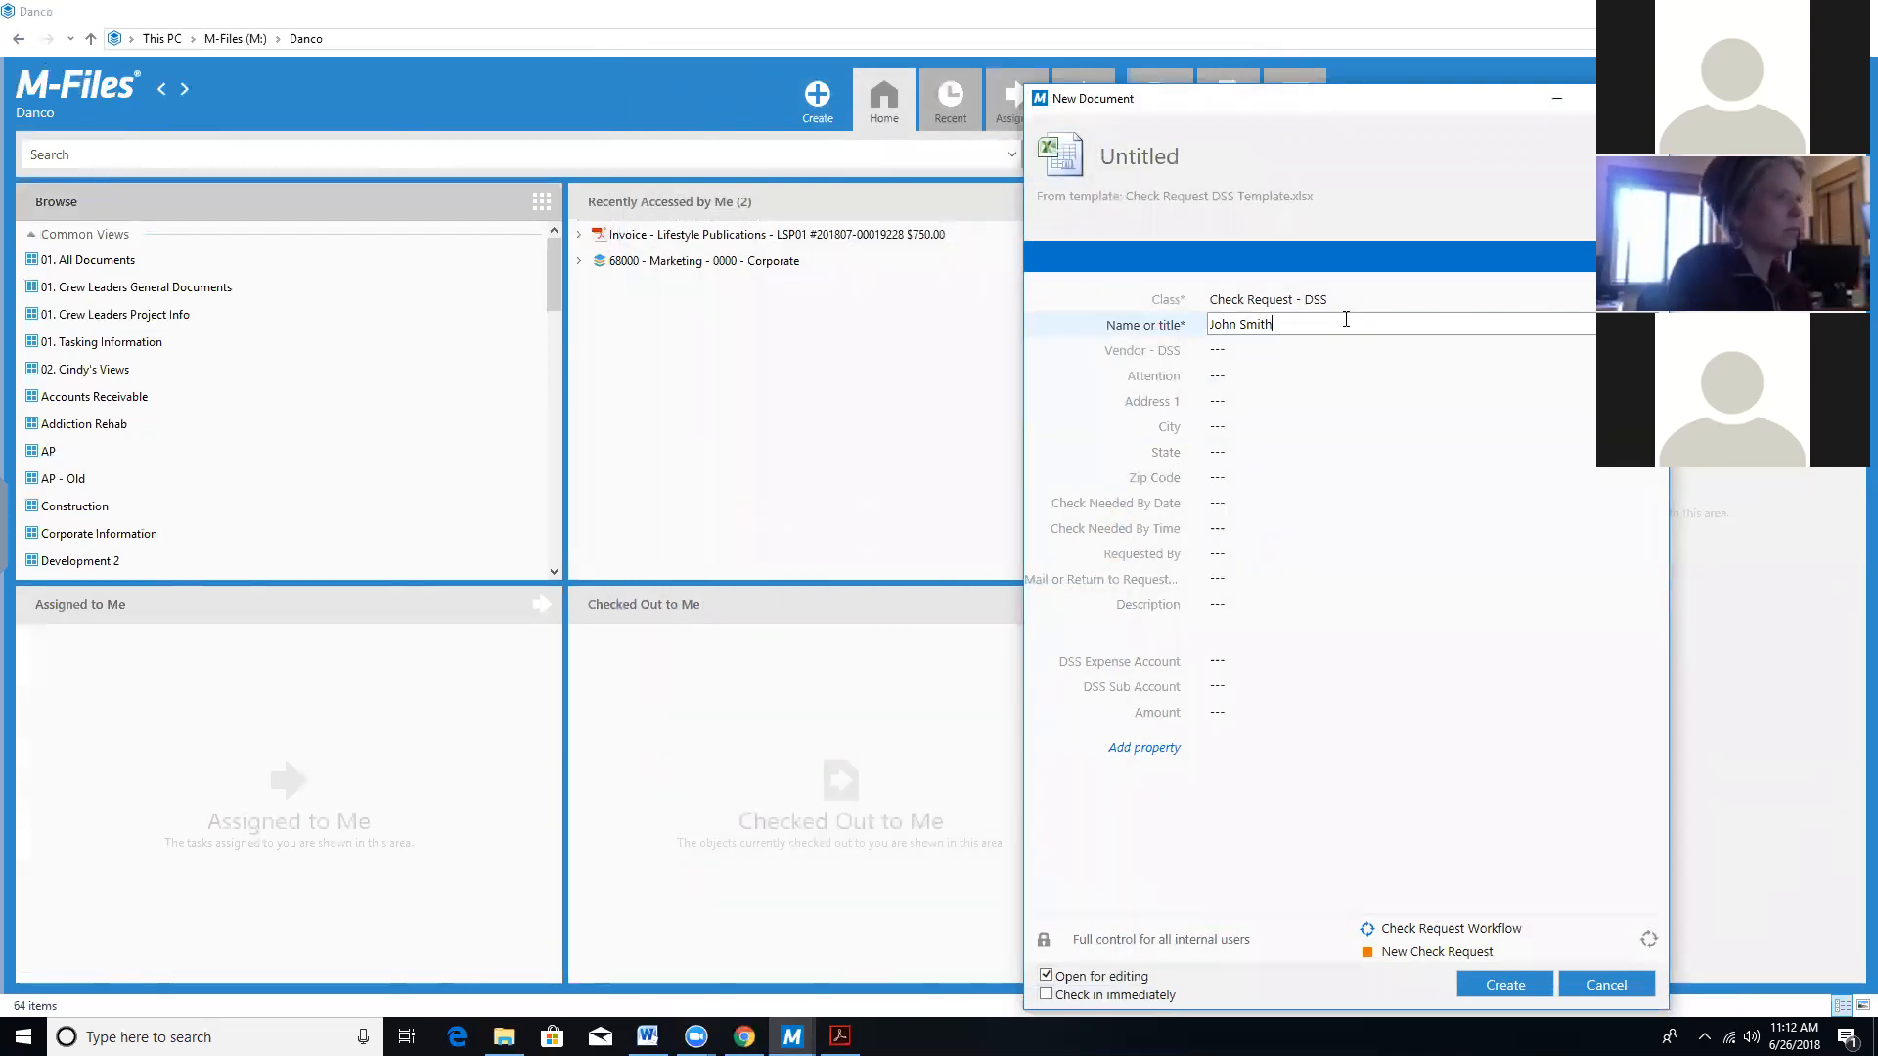
click(1343, 350)
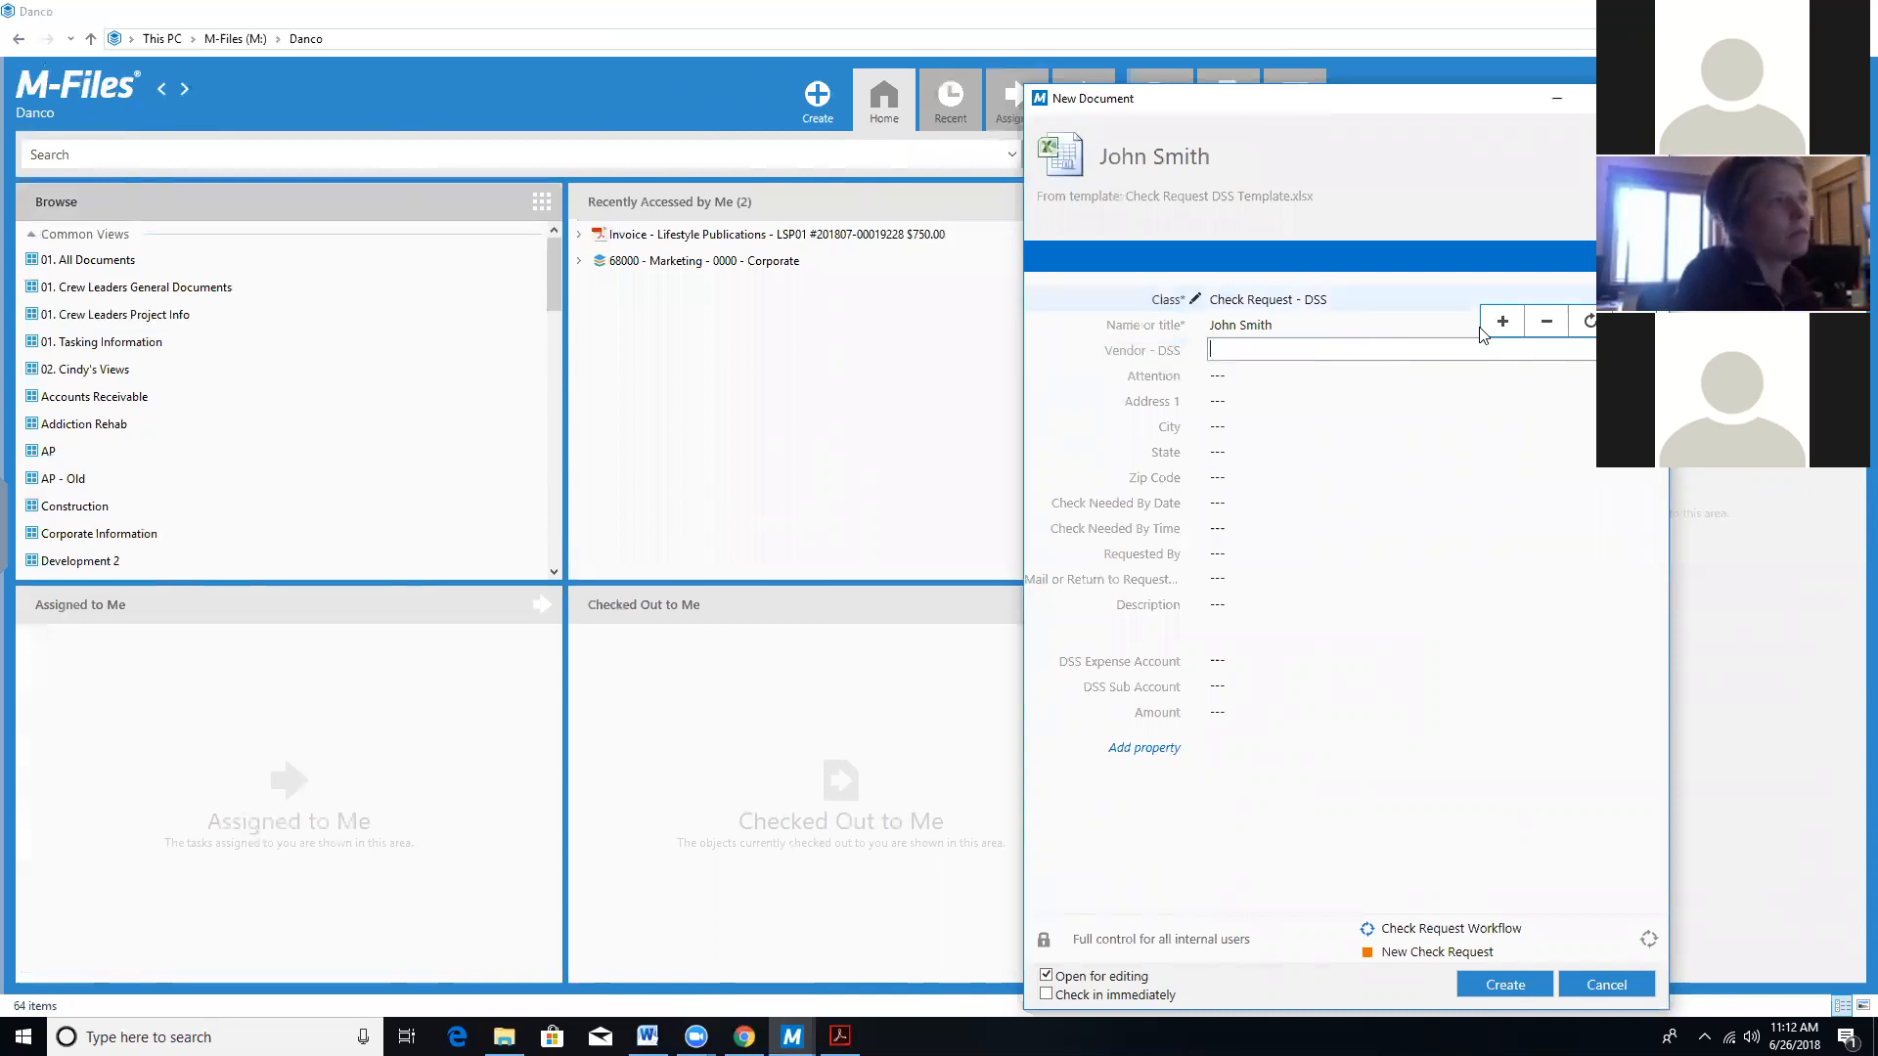
drag(1406, 97, 1239, 226)
click(1434, 352)
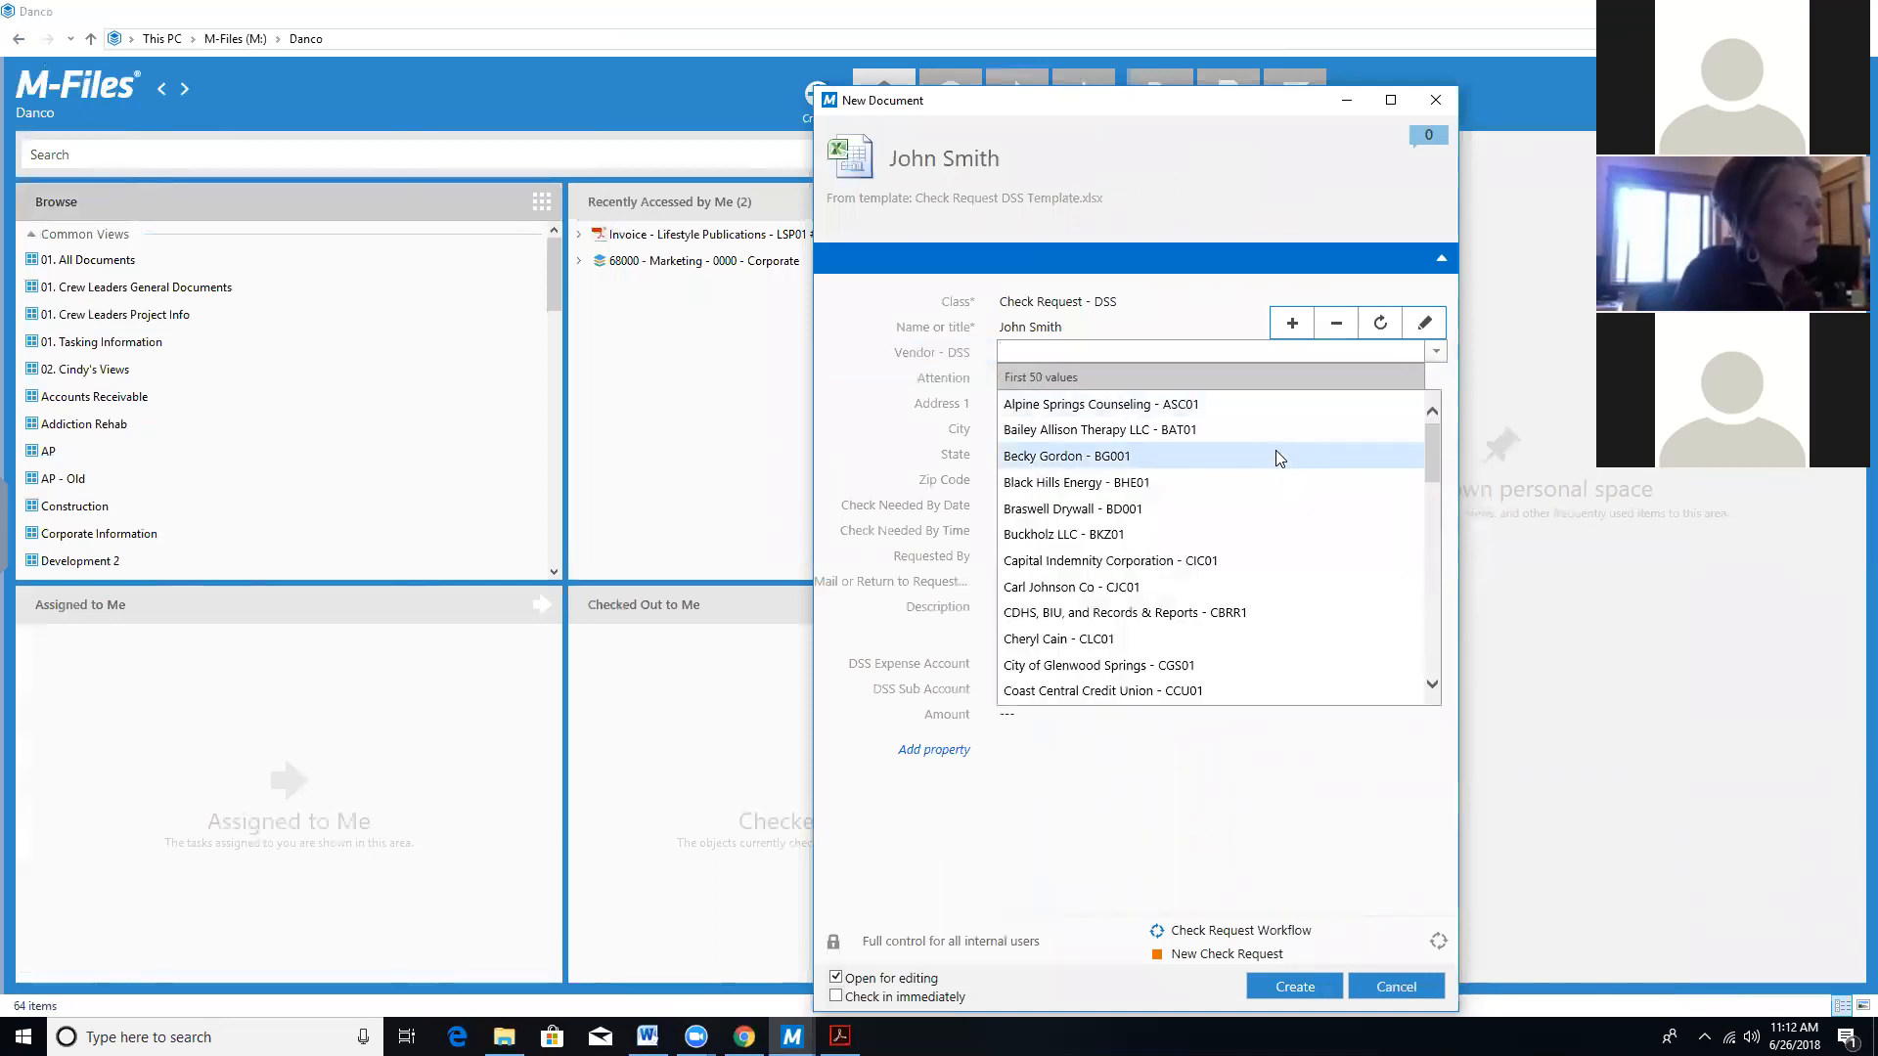
click(1276, 456)
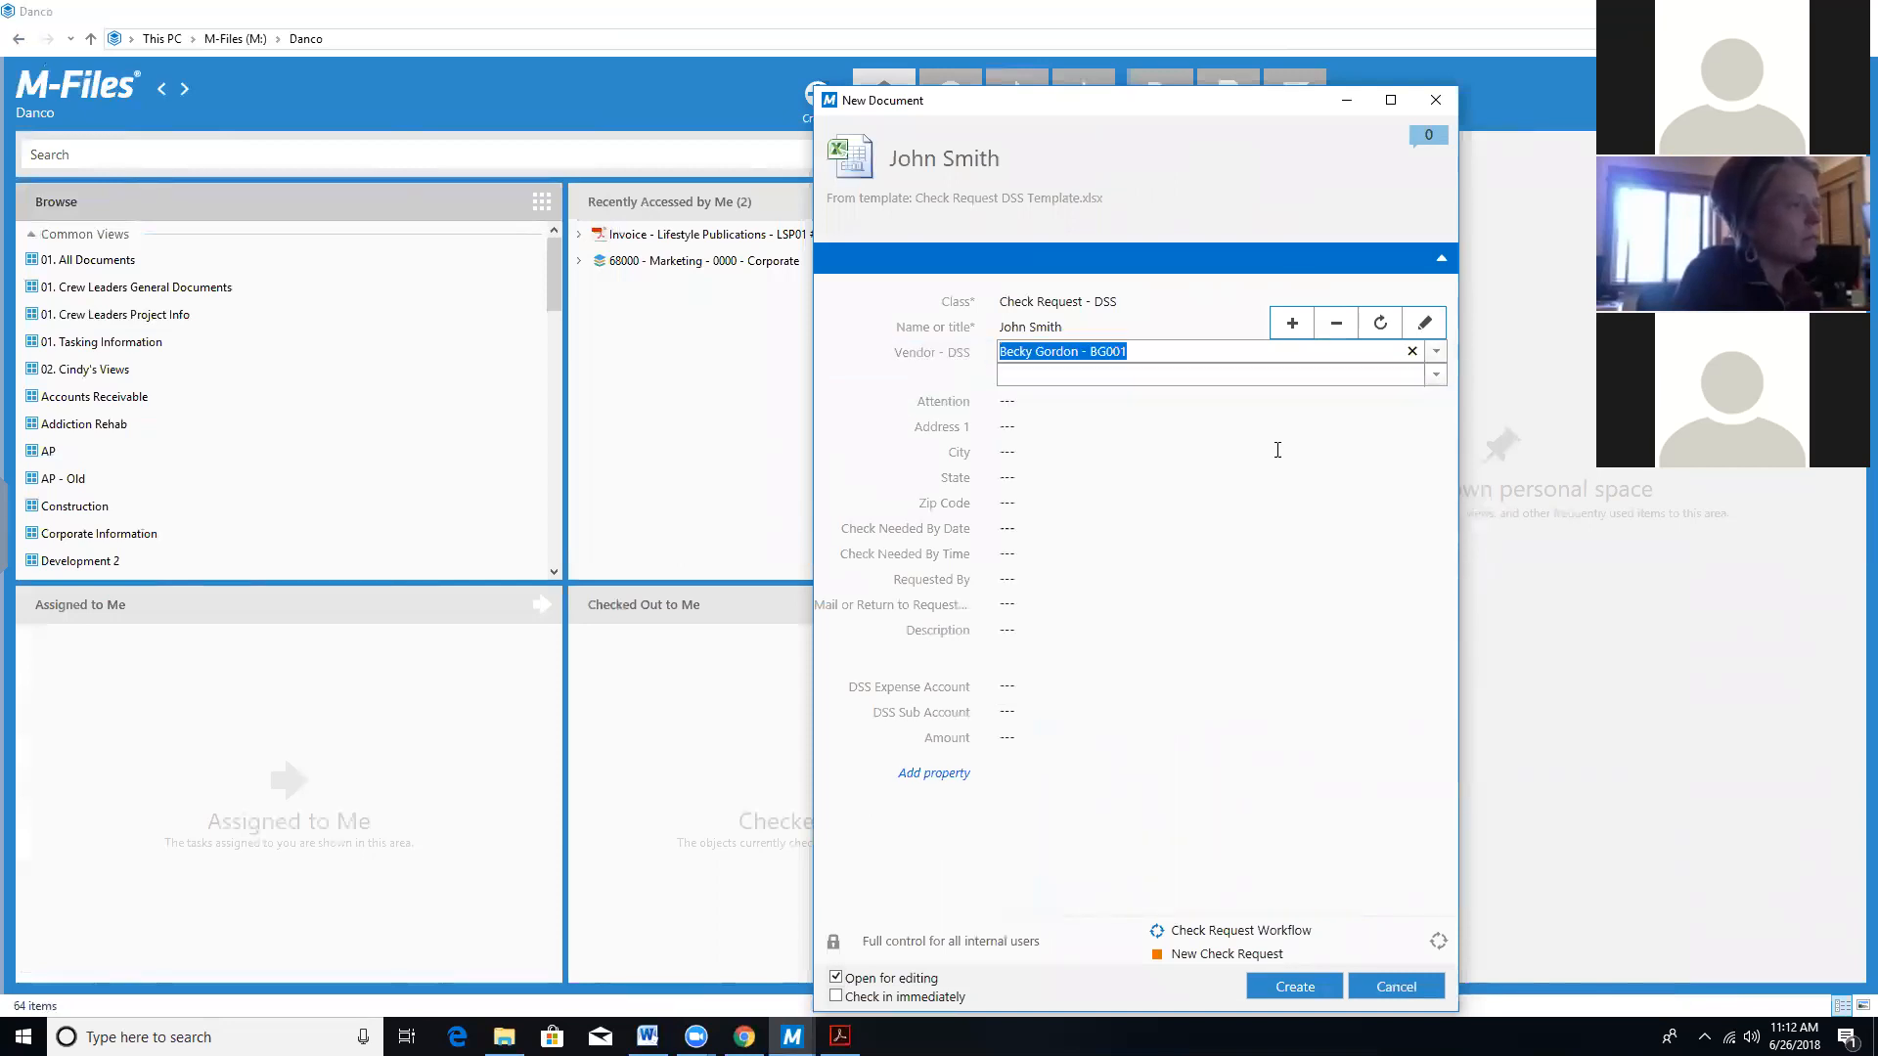
click(1112, 399)
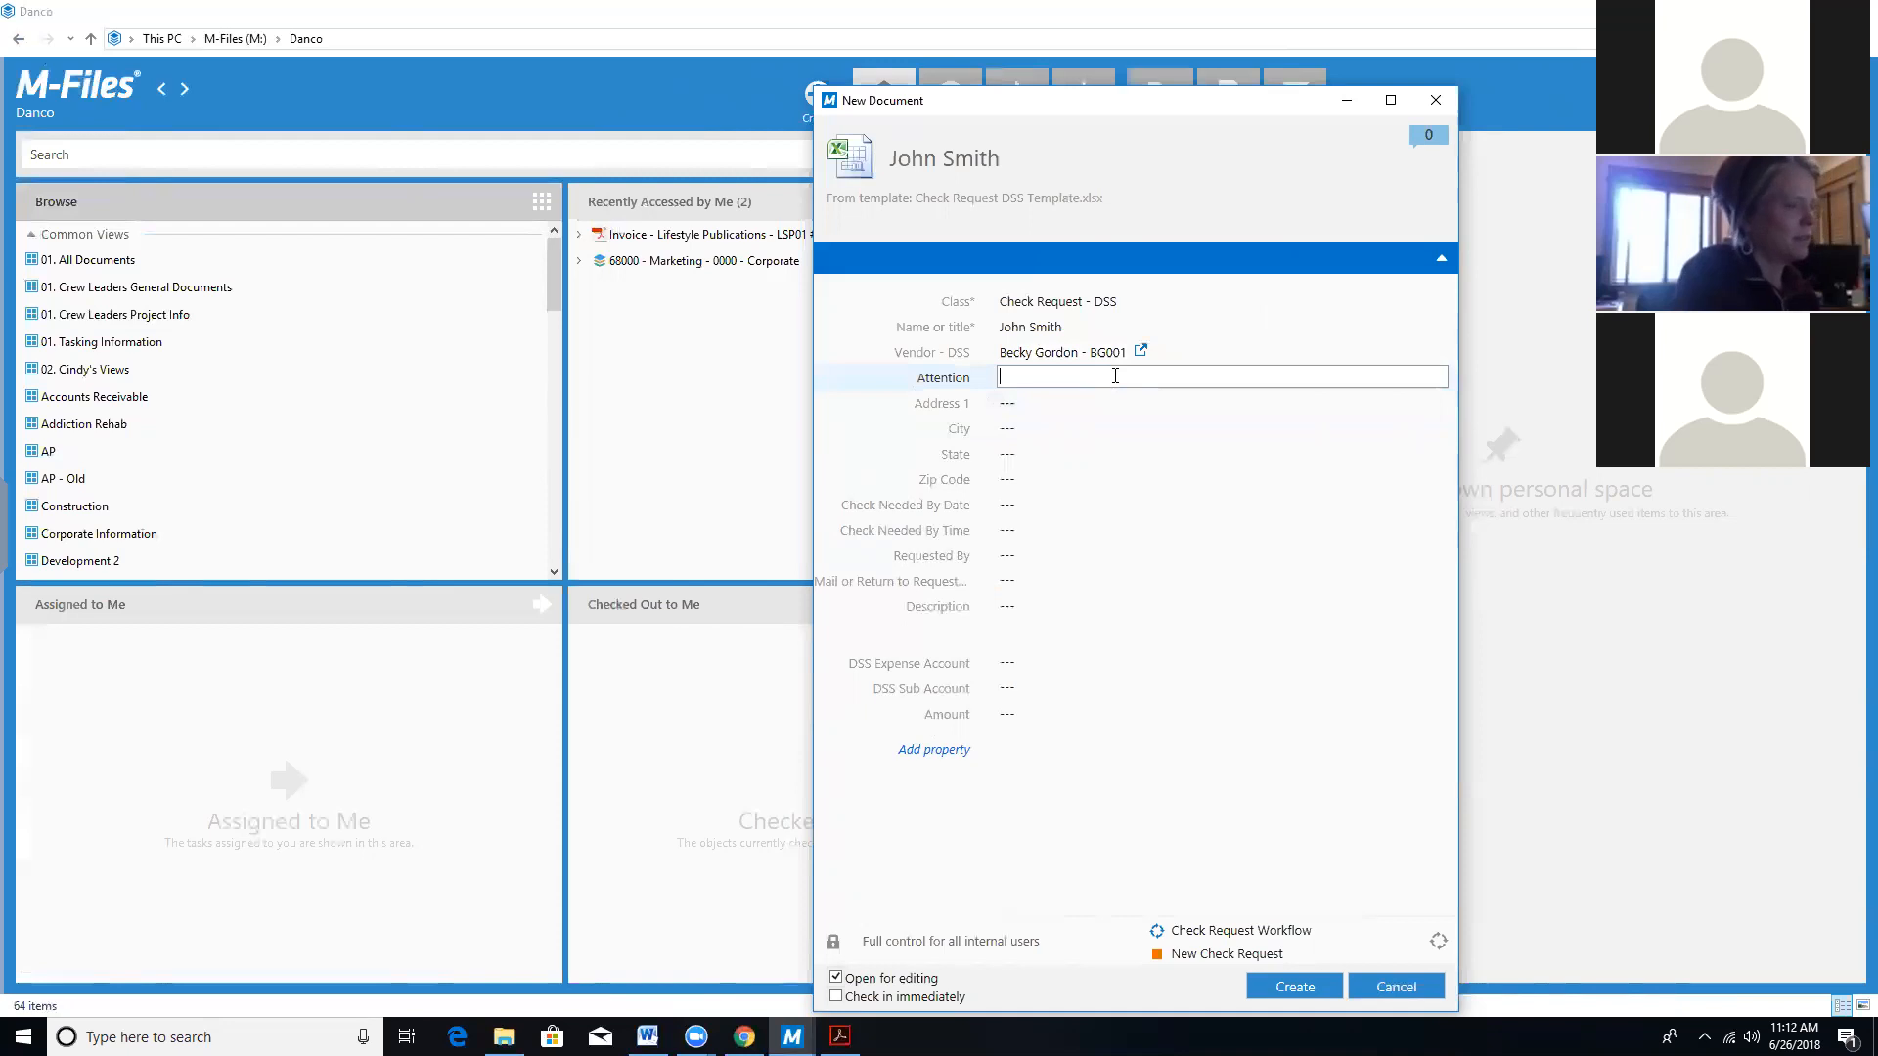
Set Attention to Test, removing the stray number typed into it.
text(Test)
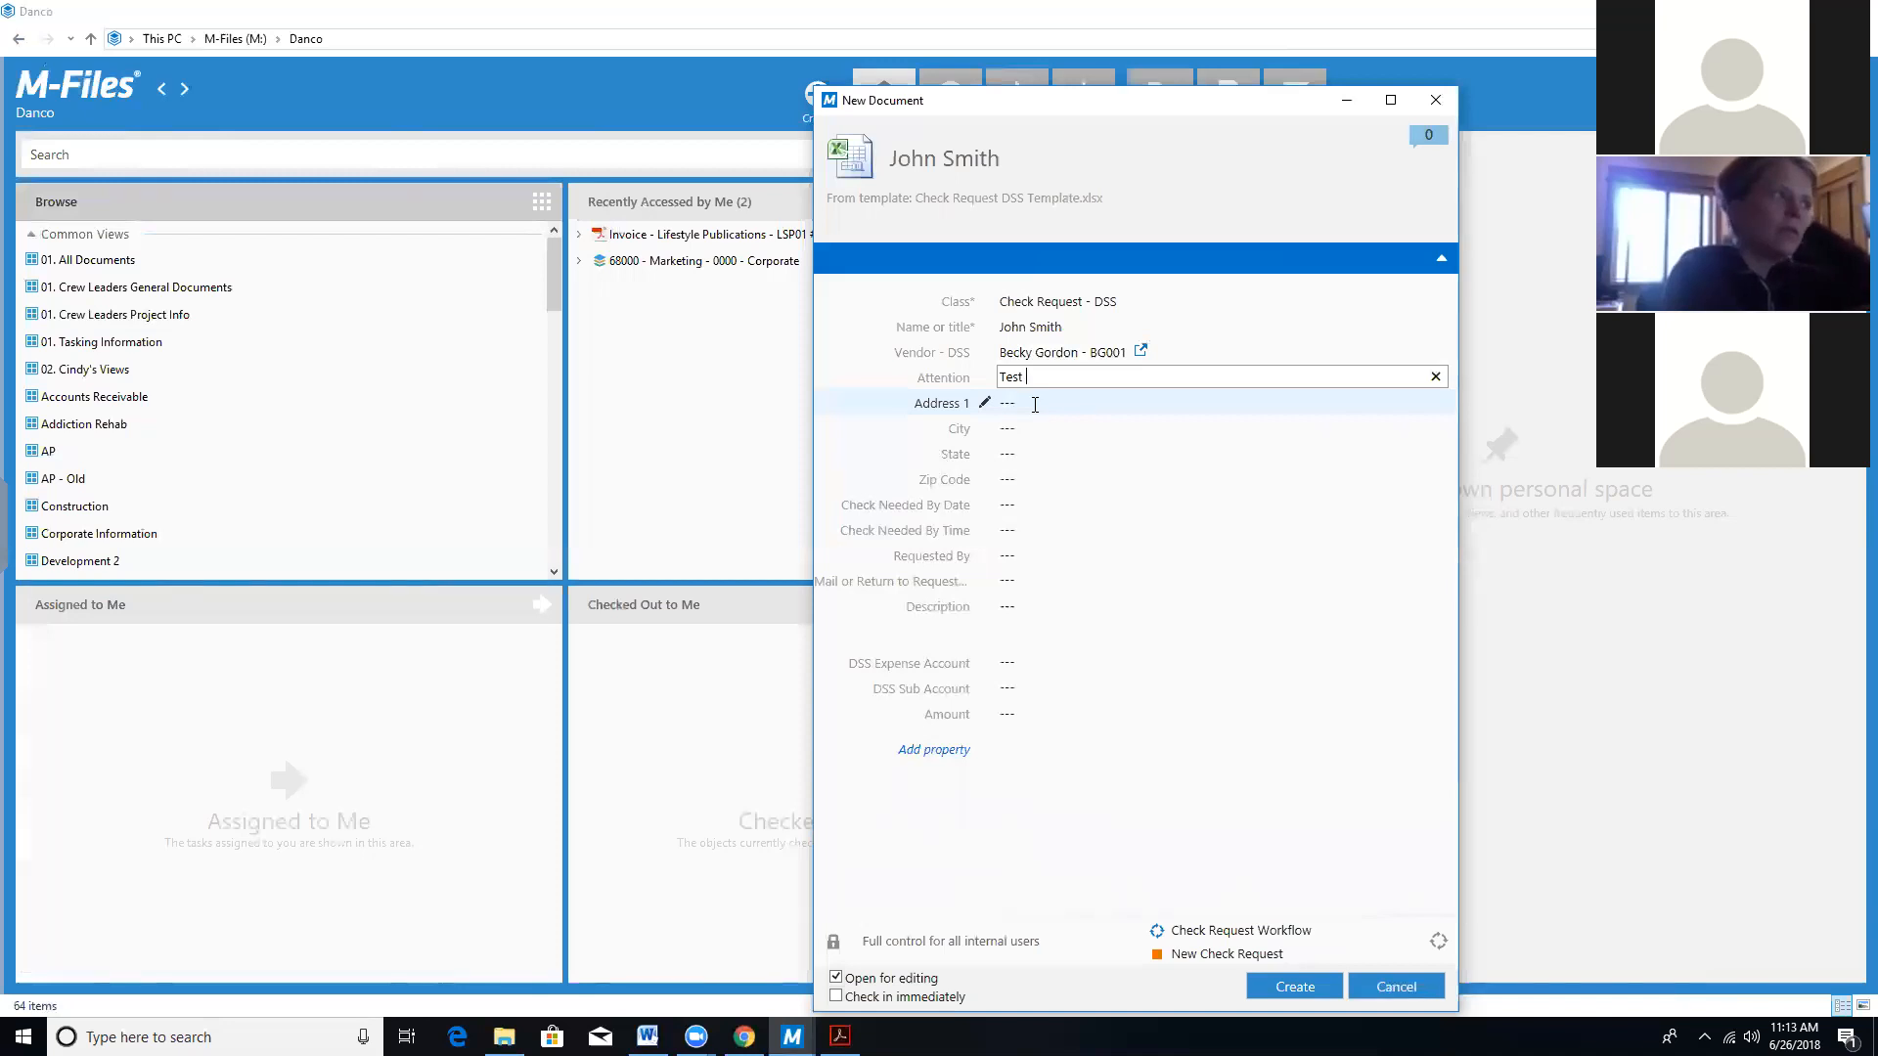
text(12345)
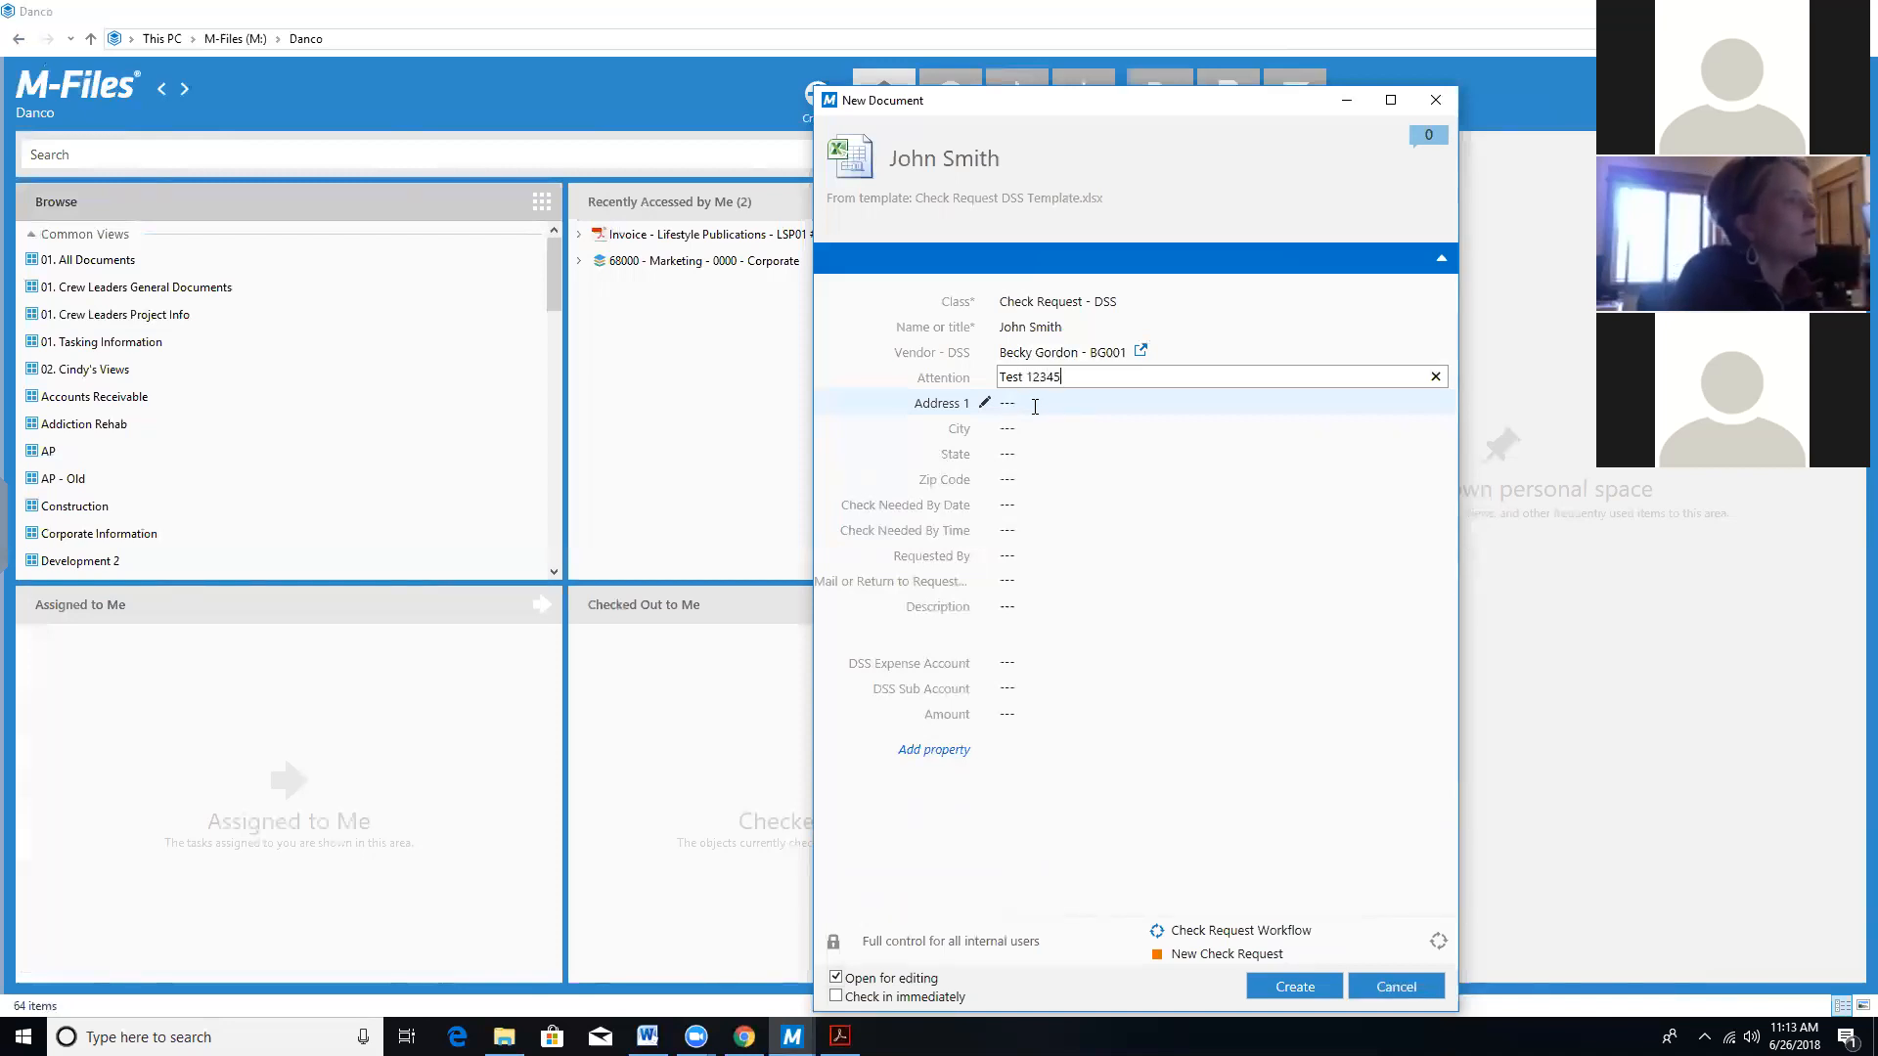
click(1034, 426)
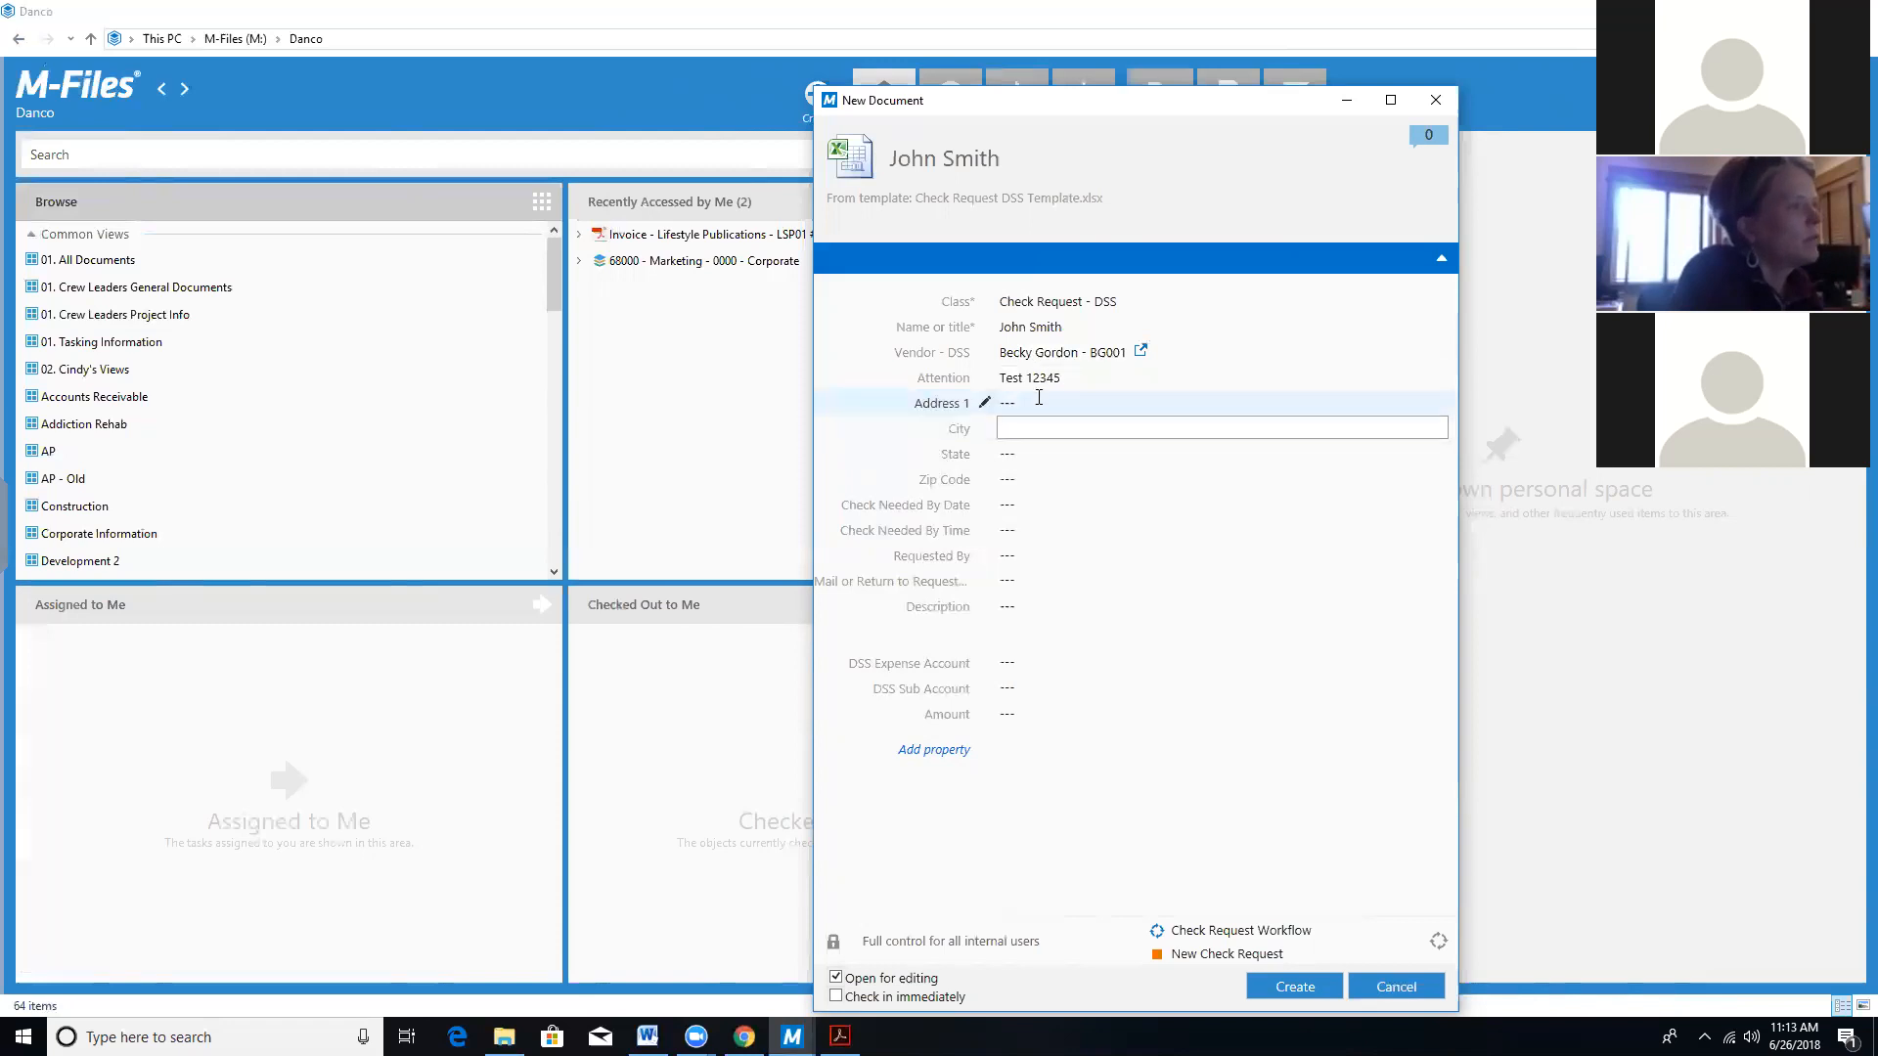
click(1038, 397)
click(1068, 379)
click(1068, 380)
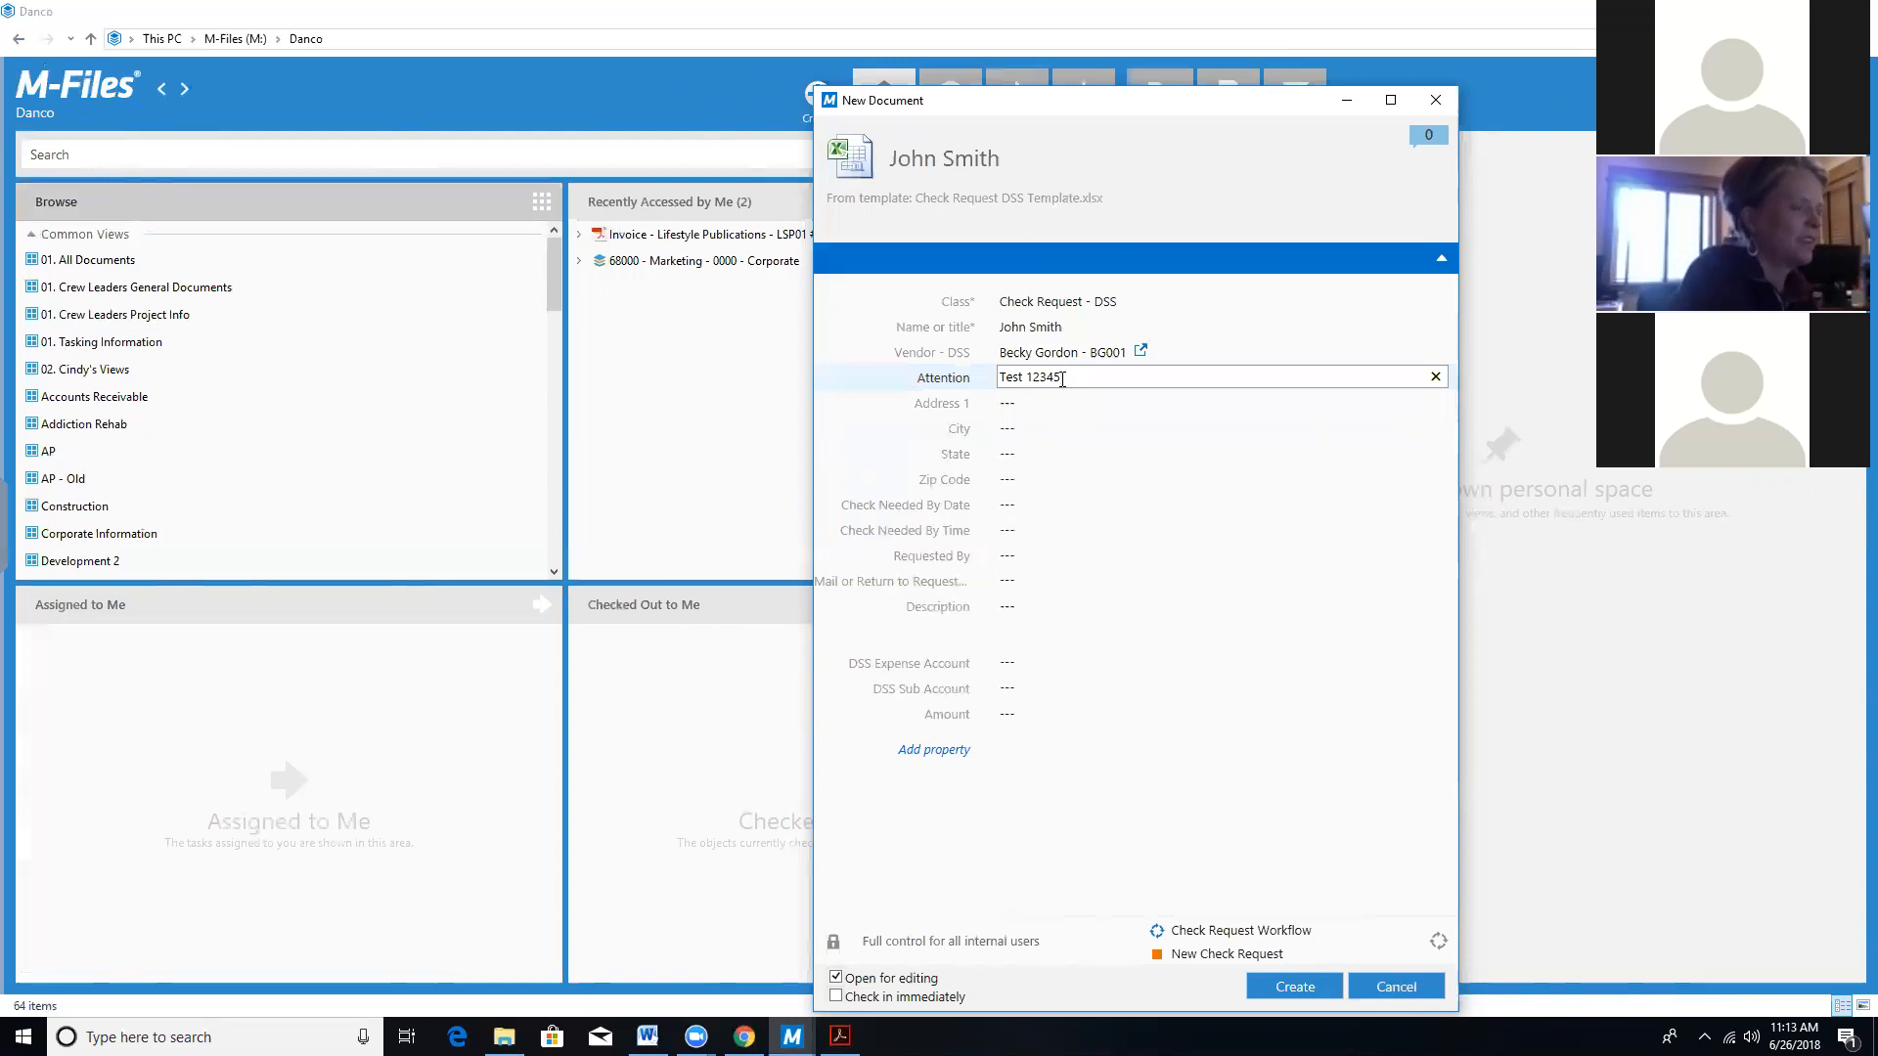
key(BackSpace)
key(BackSpace)
key(BackSpace)
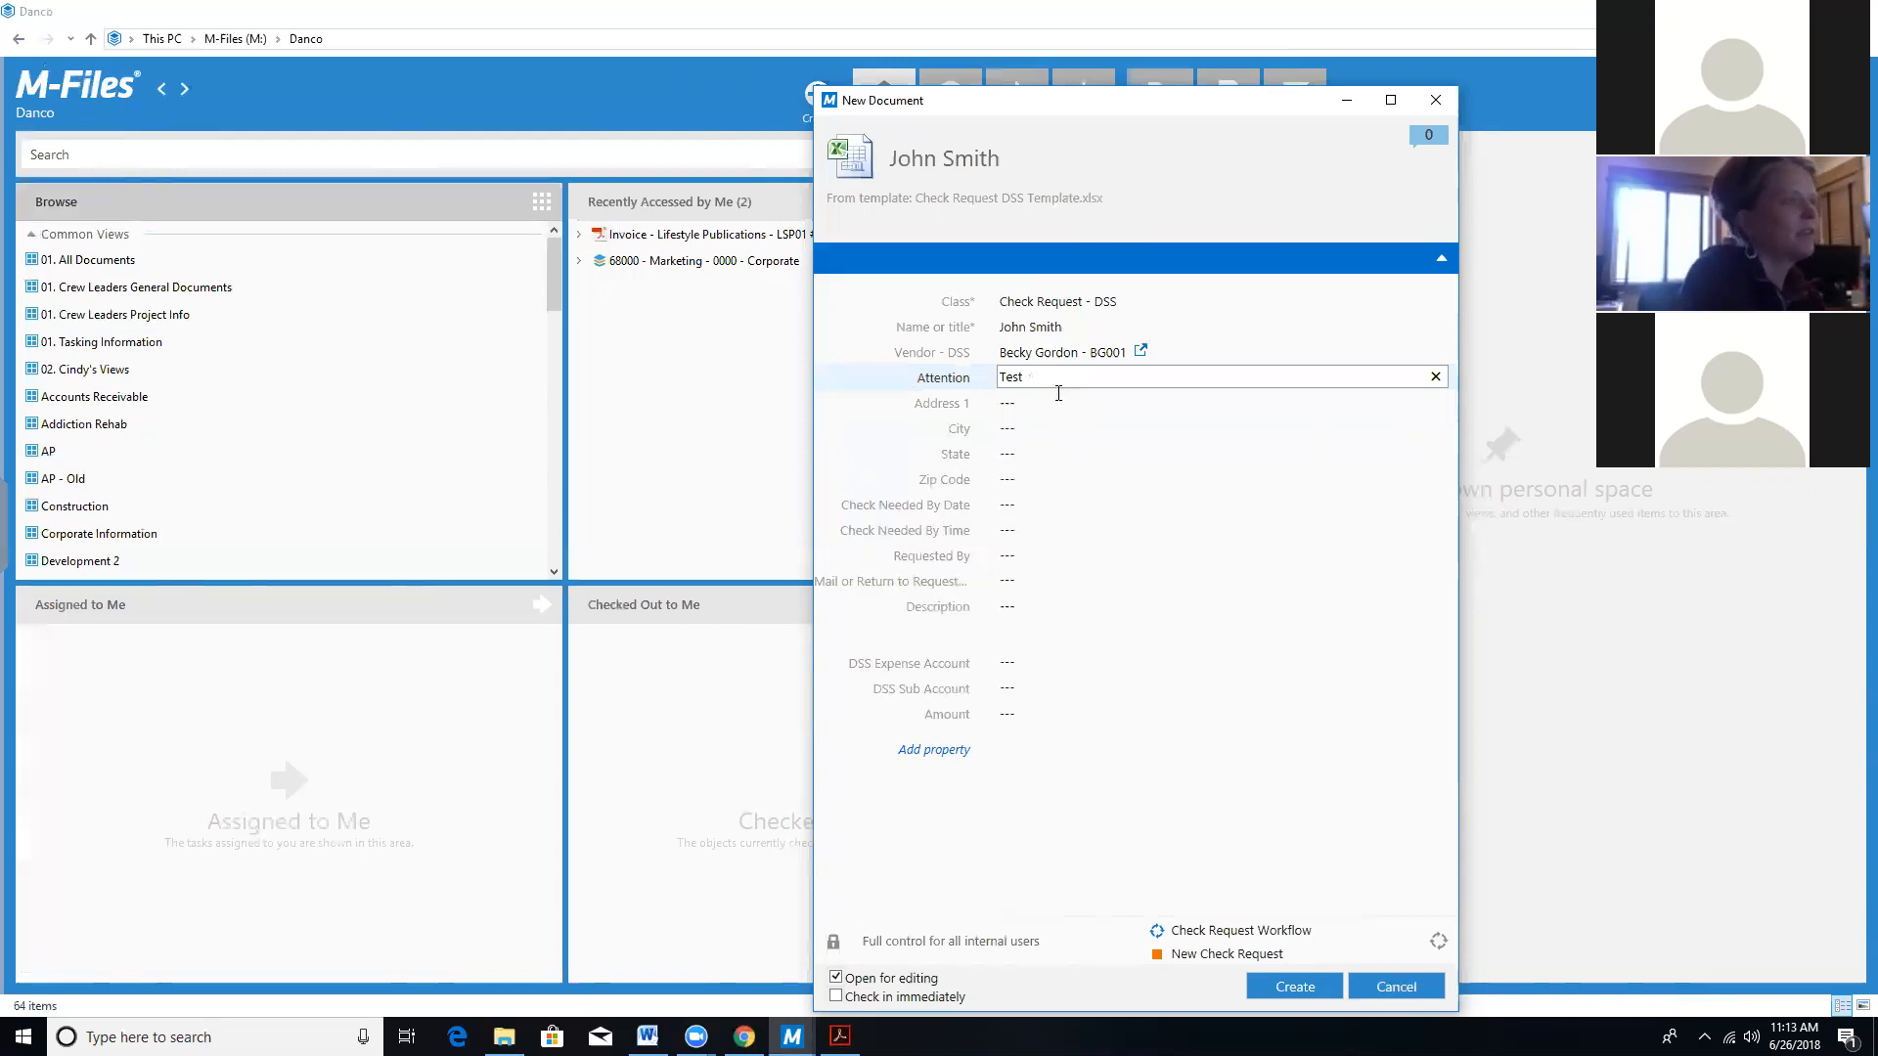
Fill in the Address 1, City and State fields with the street address details.
click(1060, 402)
text(12345)
click(1052, 429)
text(carb)
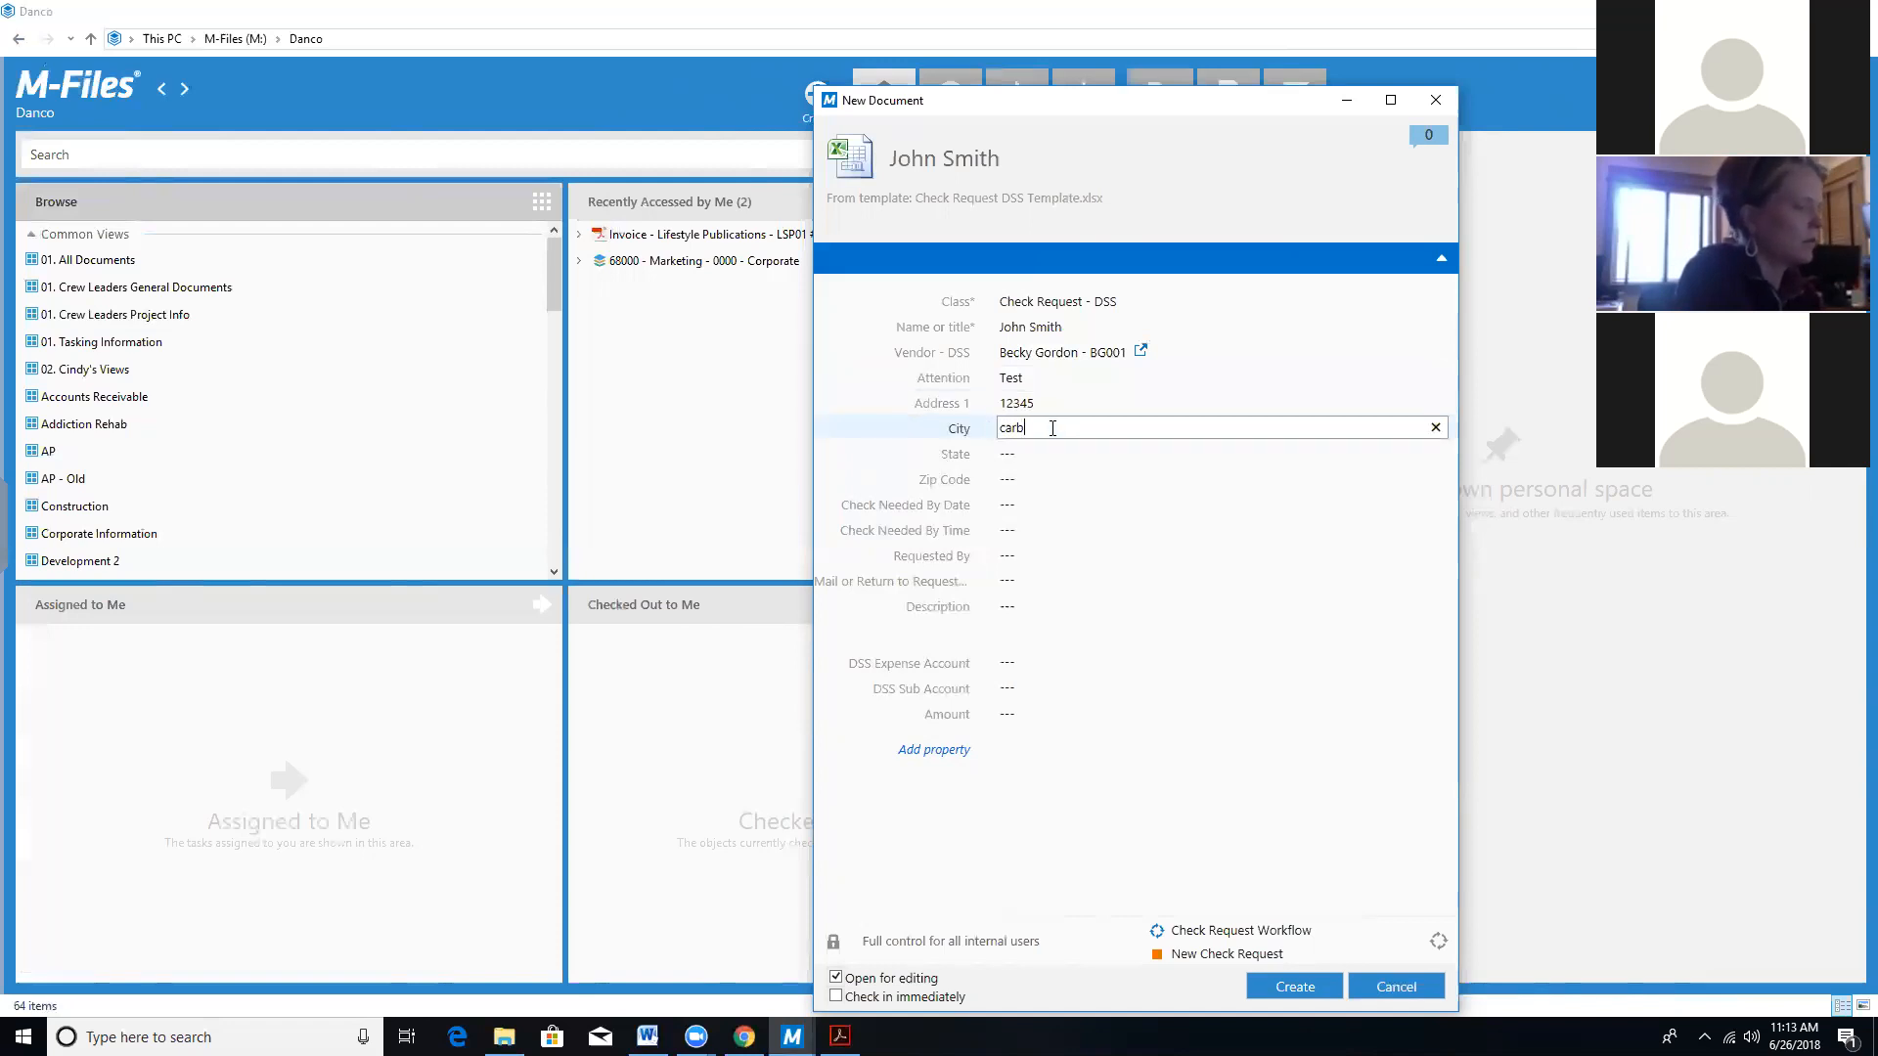
text(onadle)
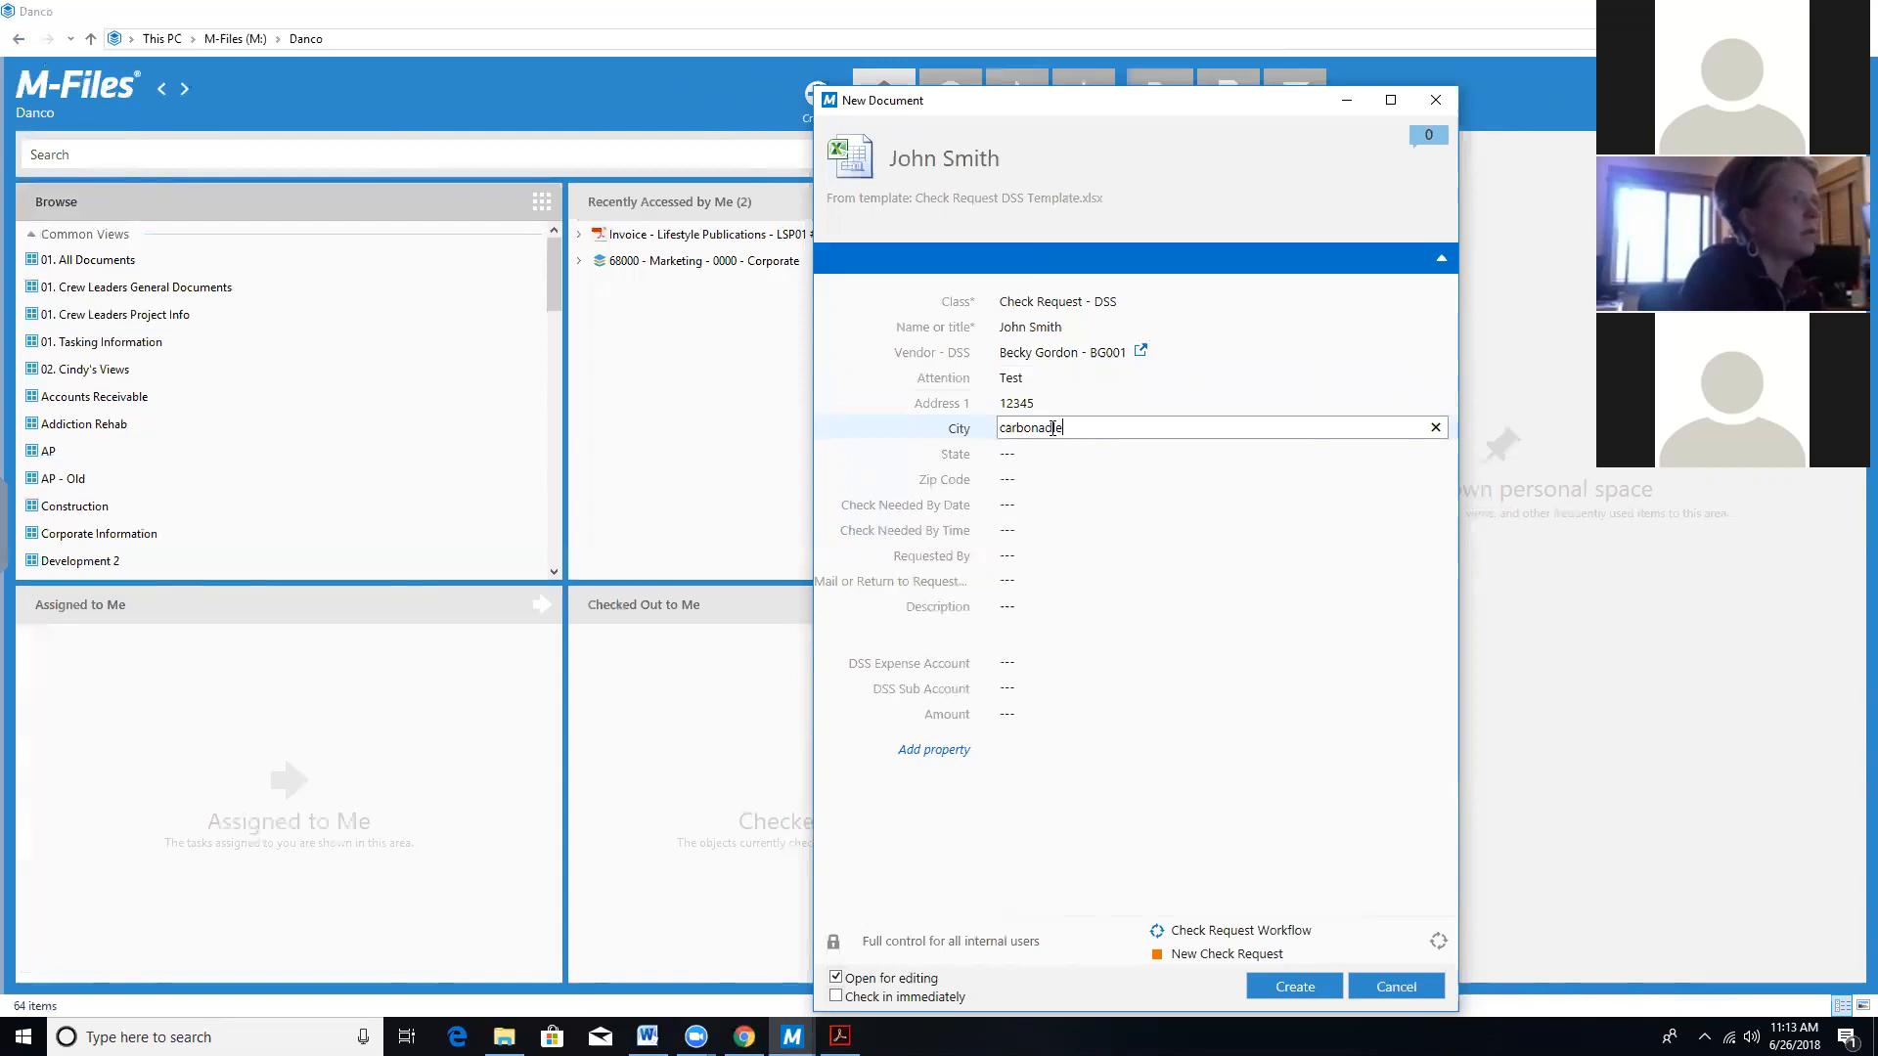
click(1062, 452)
text(c)
key(BackSpace)
text(co)
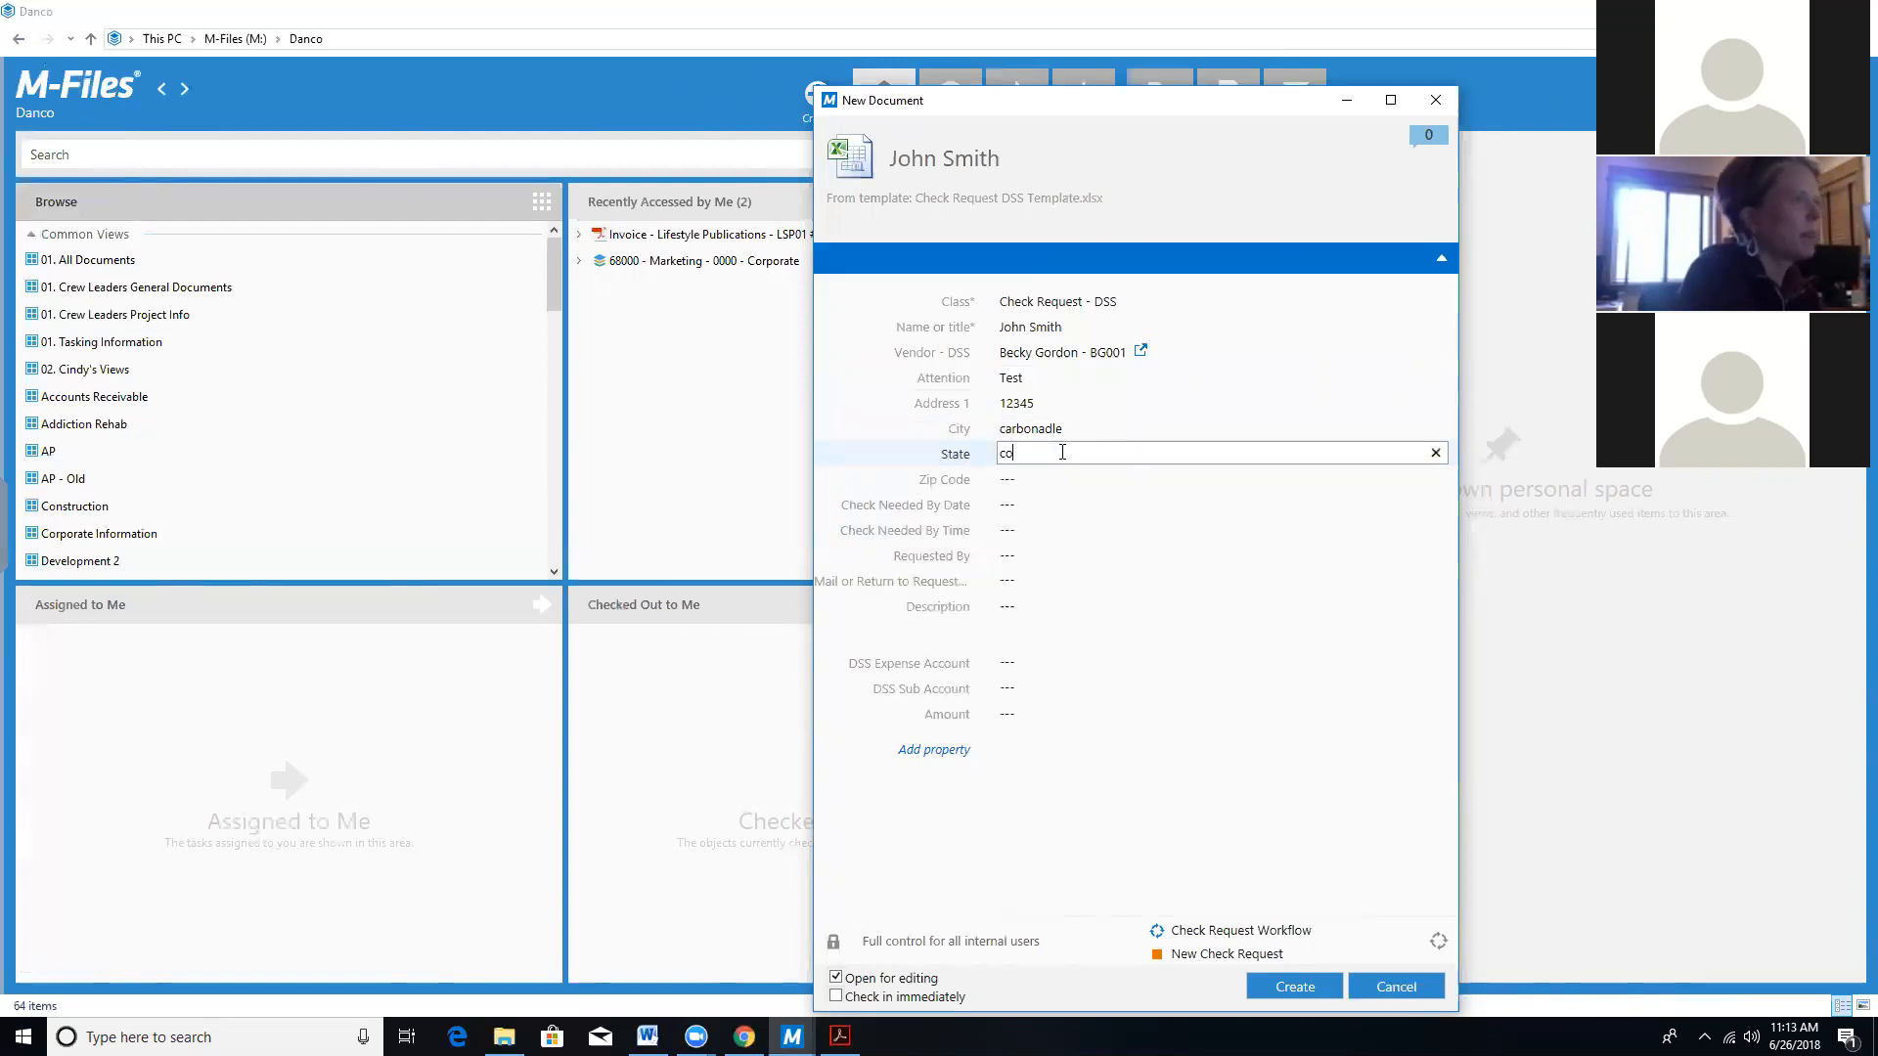
Set Check Needed By to 6/29/2018, enter the requester's name, and choose Mail delivery.
click(1051, 501)
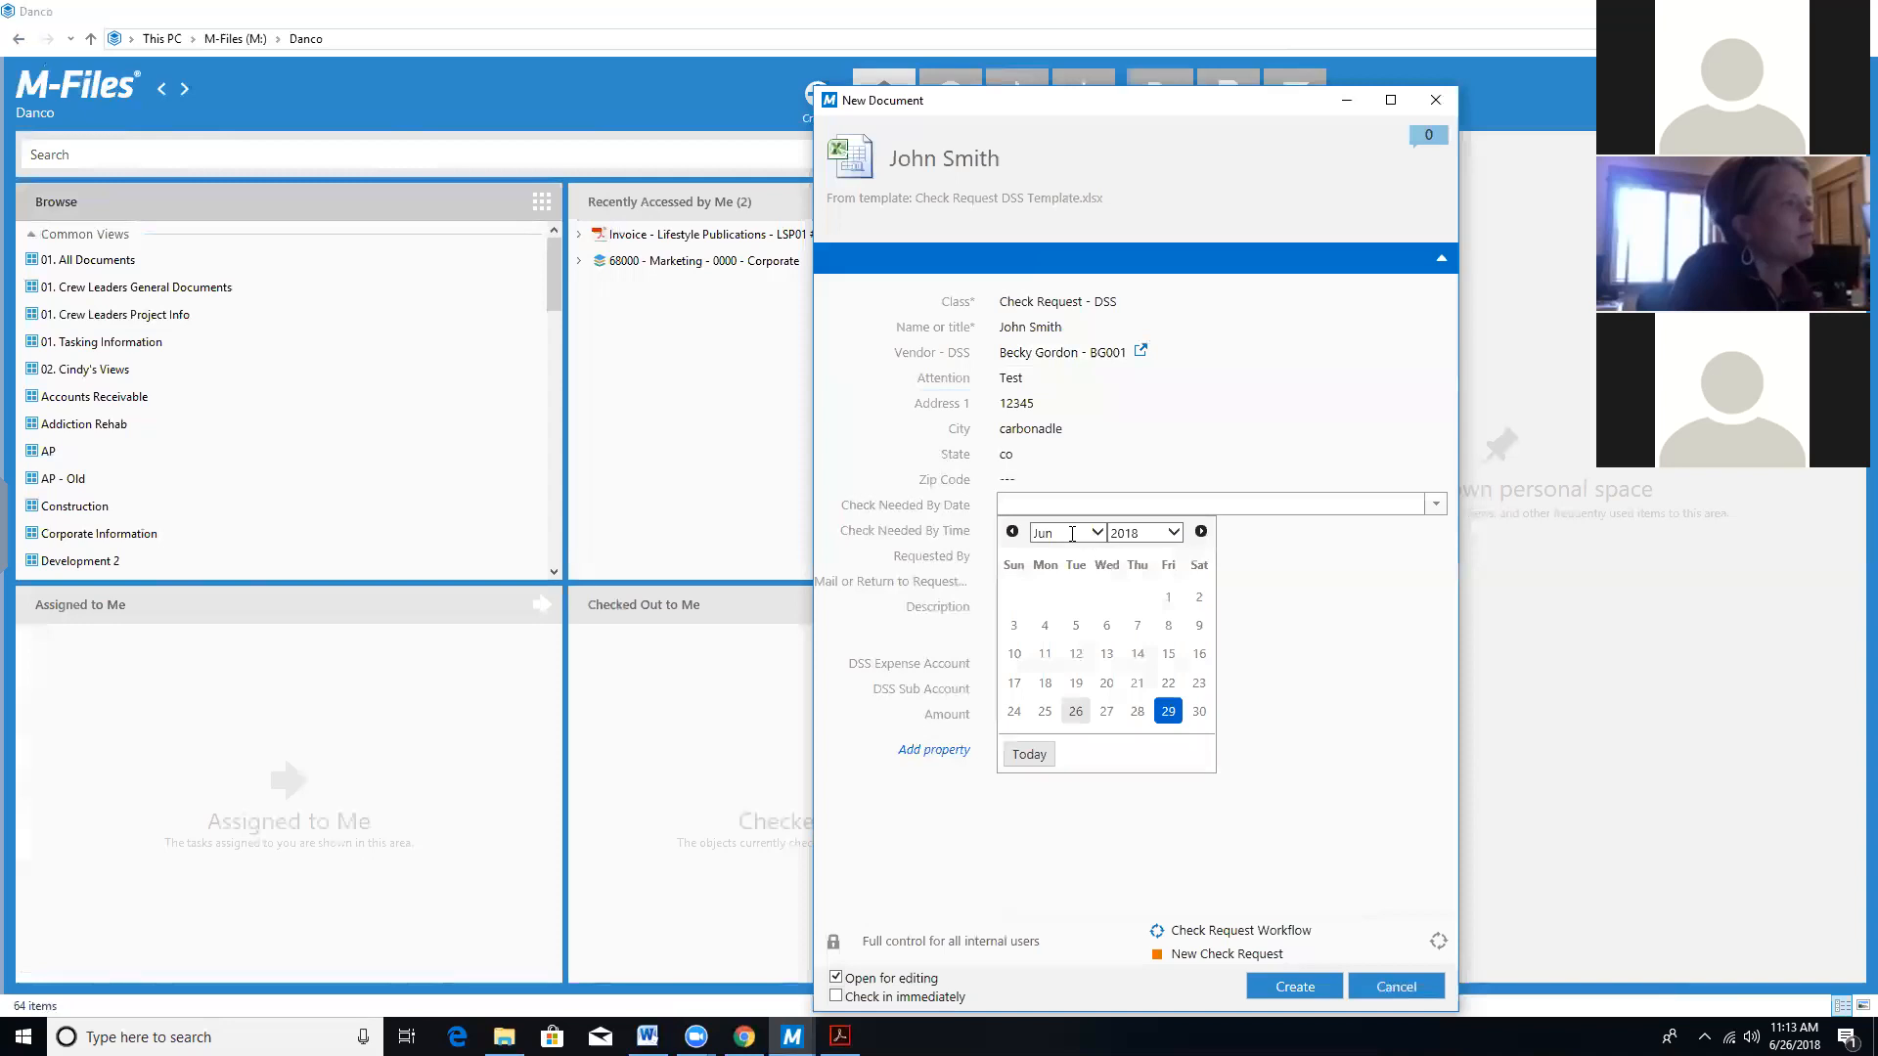
click(1168, 711)
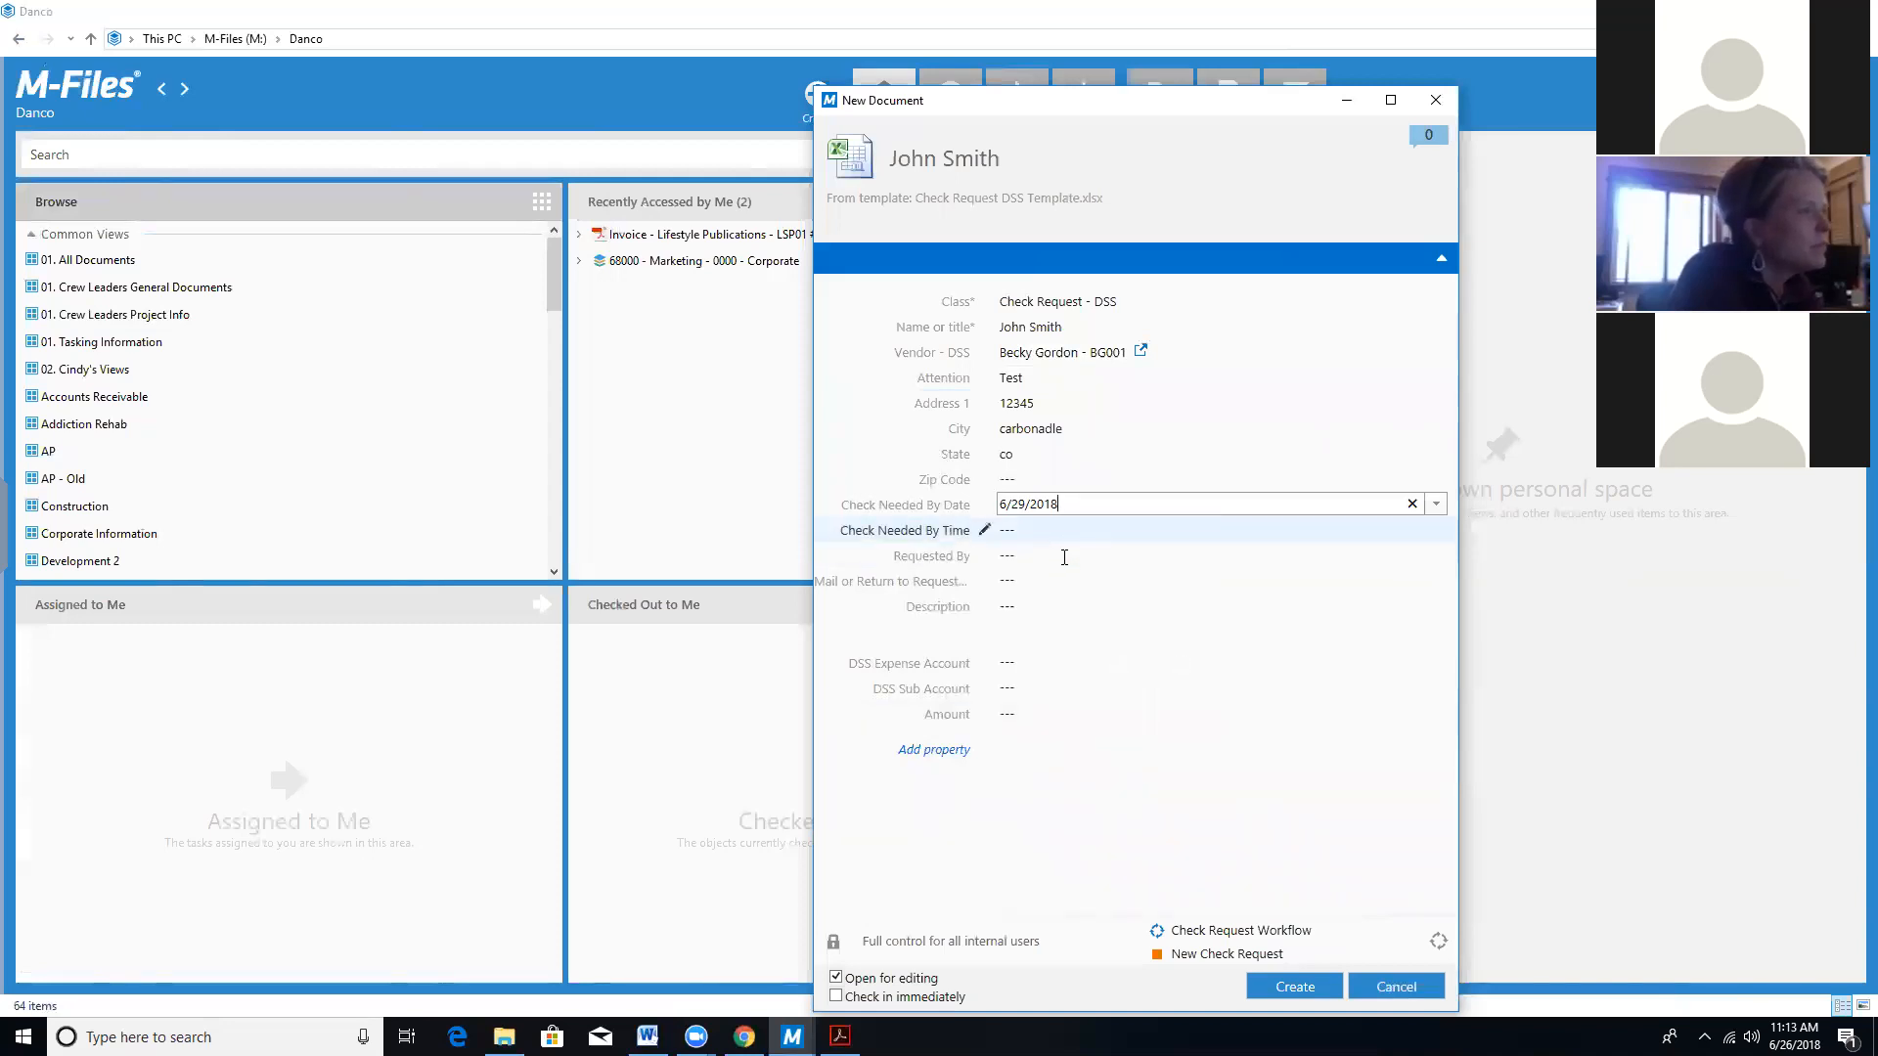
click(1064, 556)
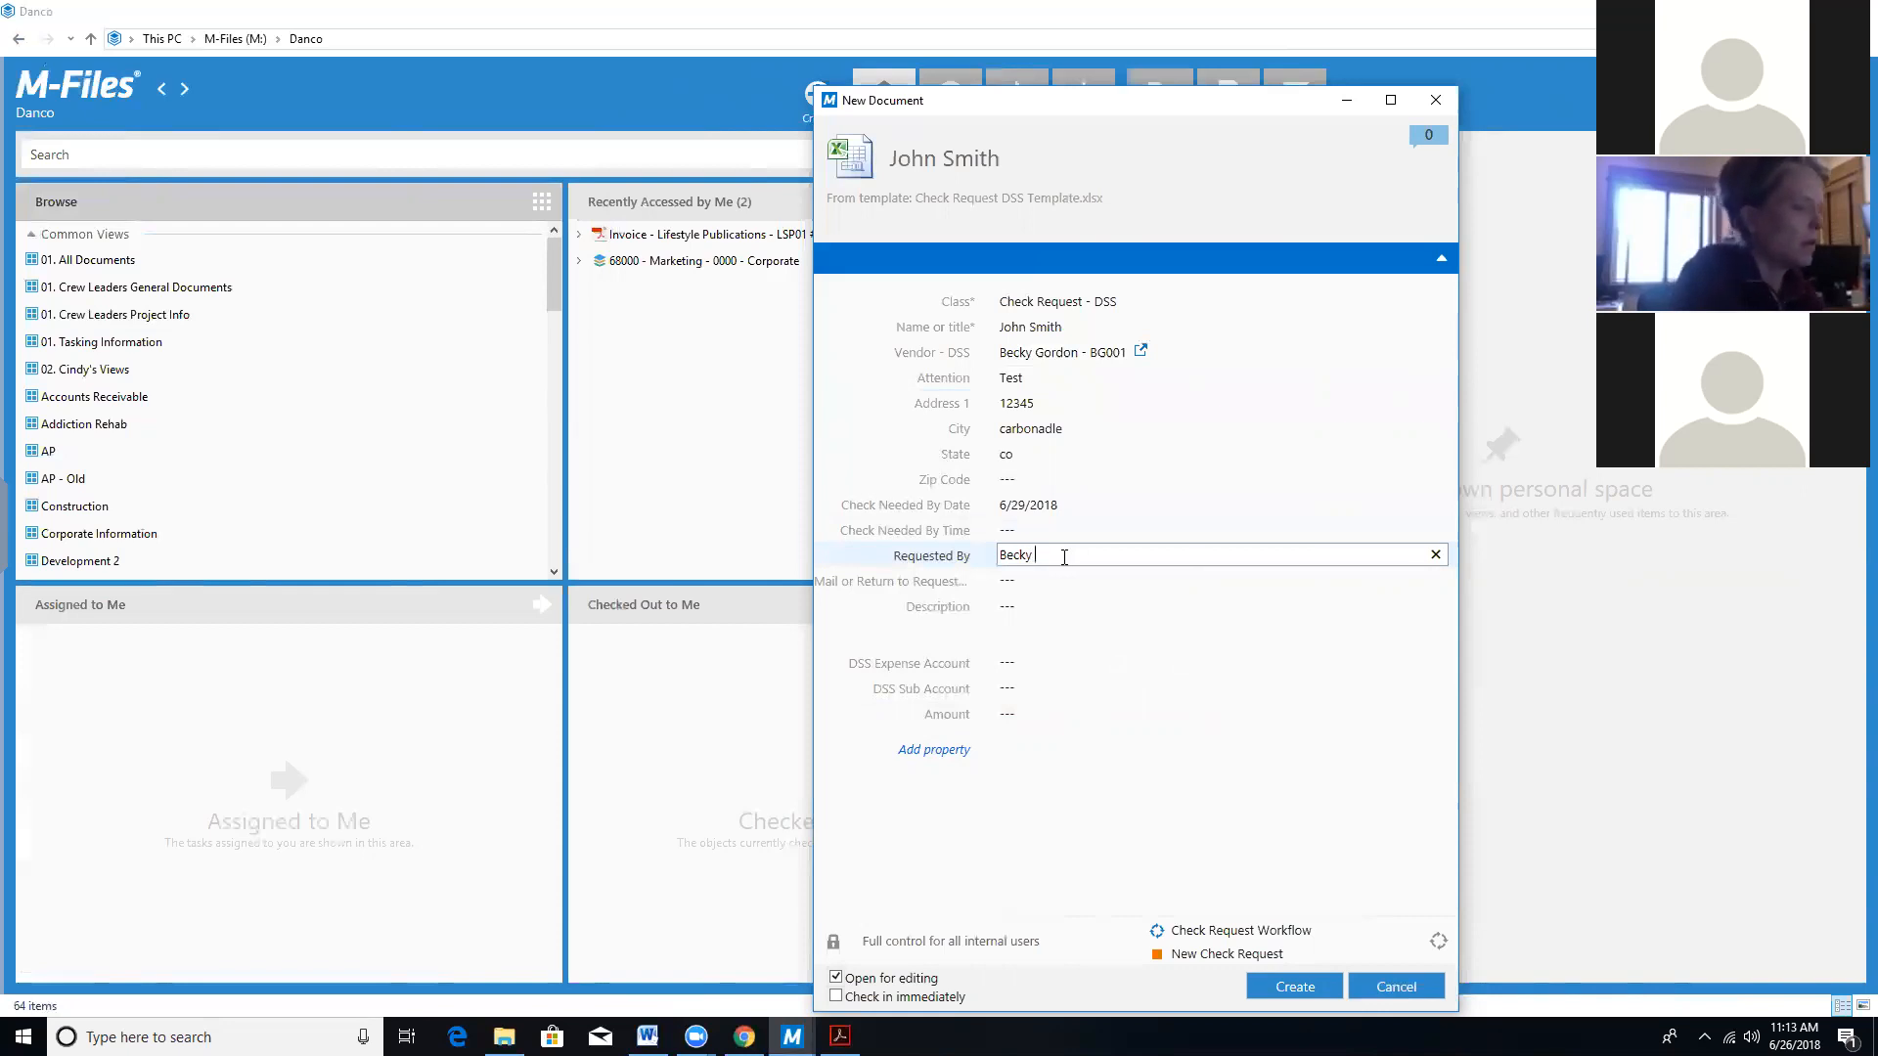
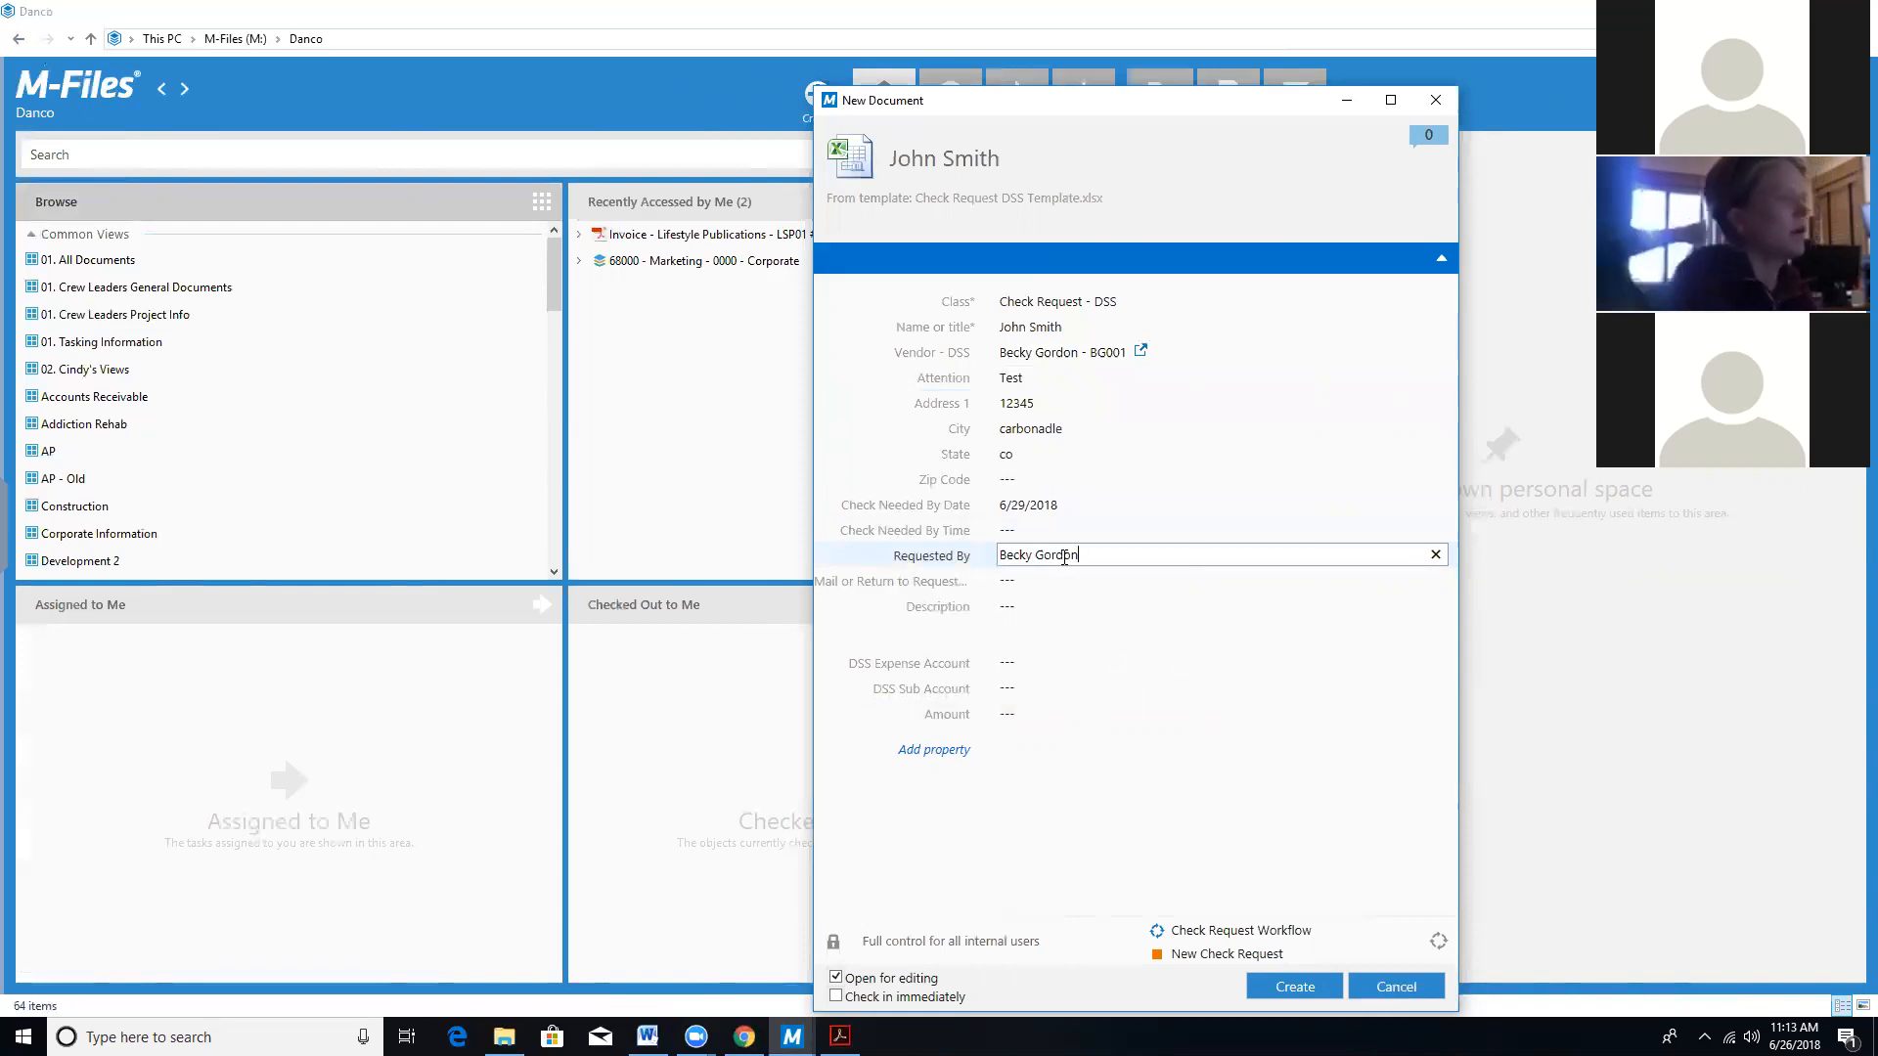
click(1081, 577)
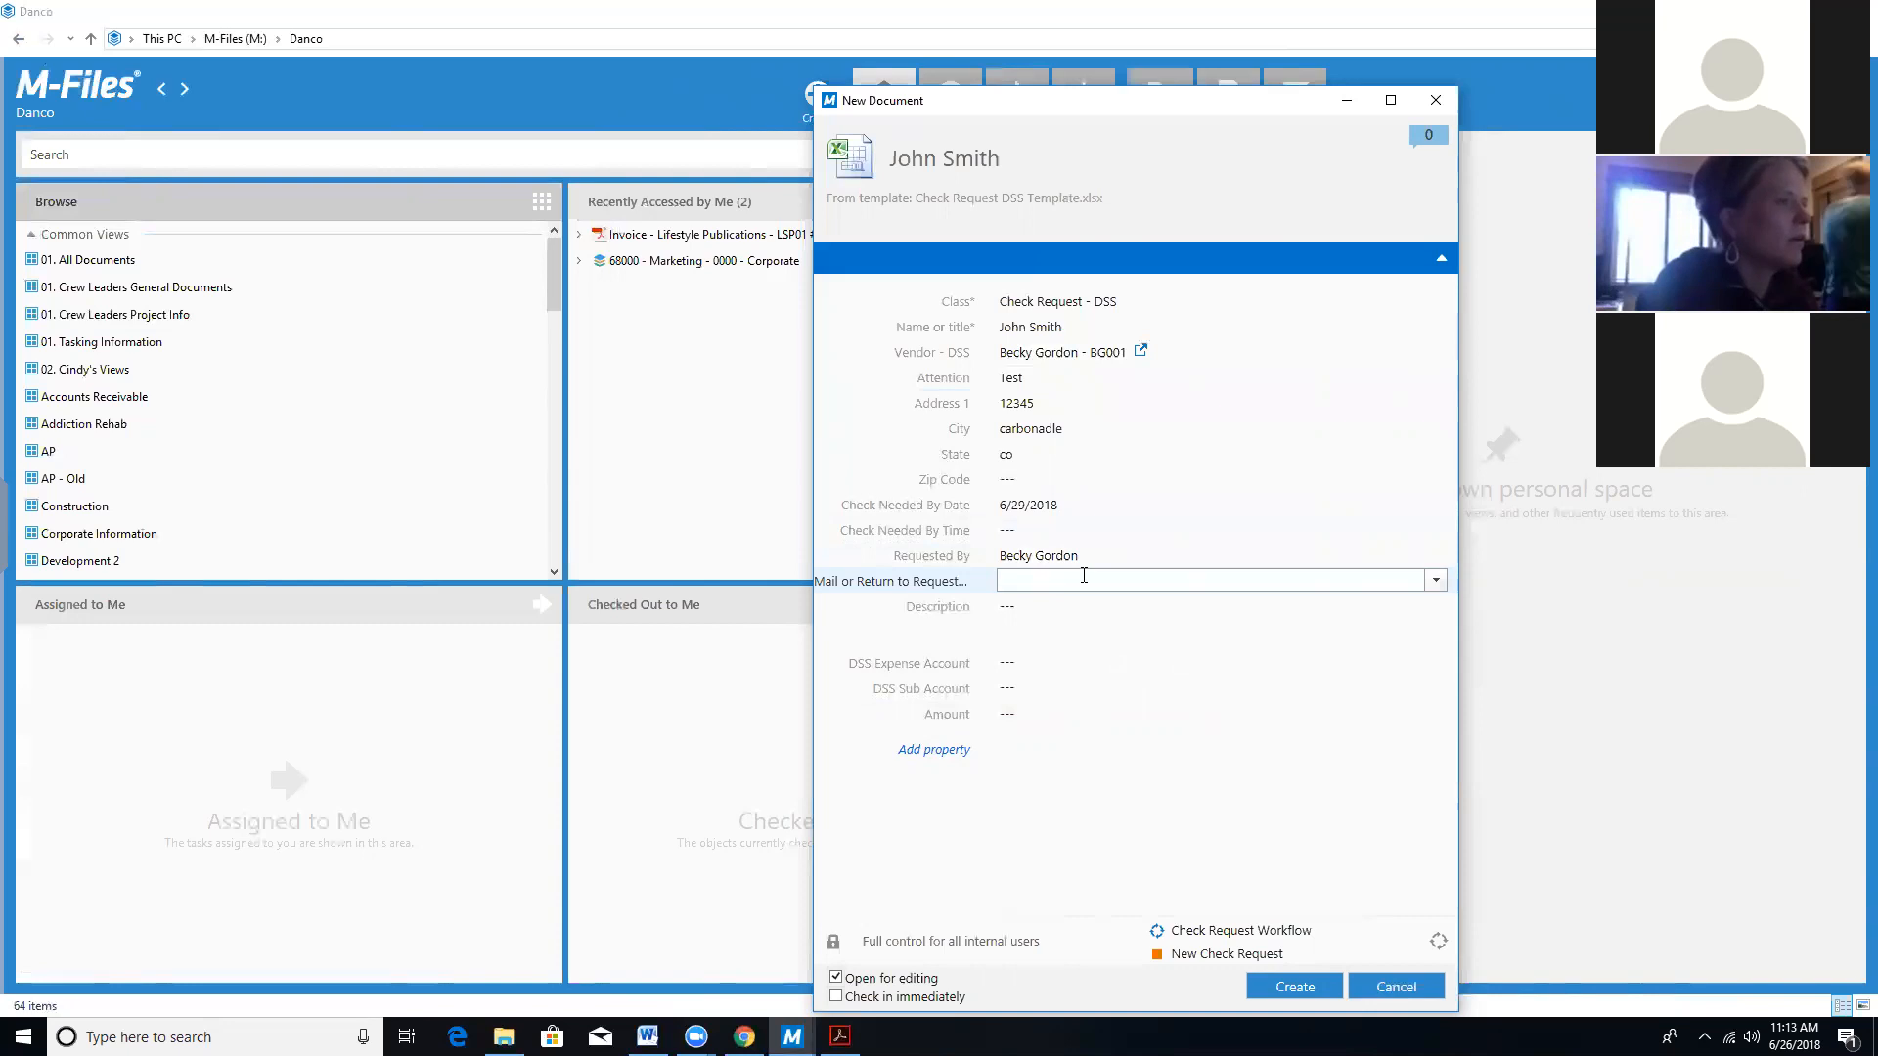
click(1436, 581)
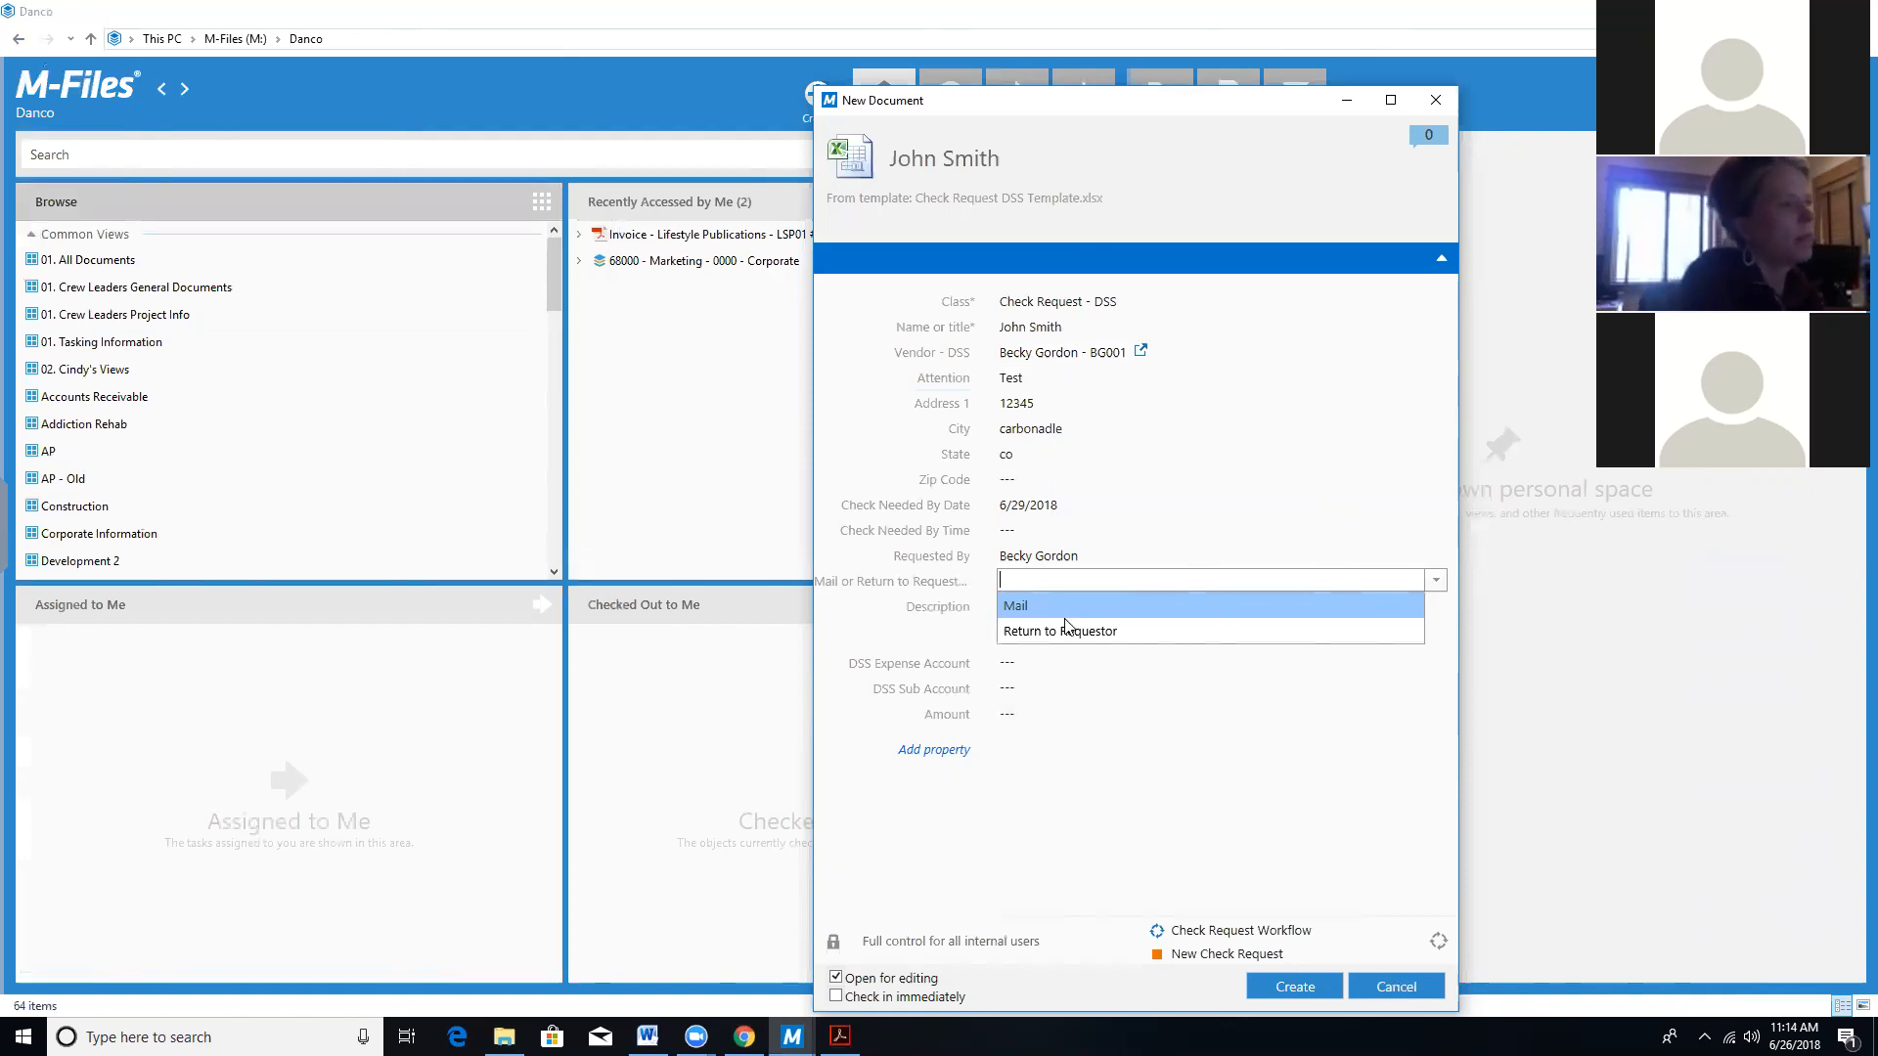
click(1065, 607)
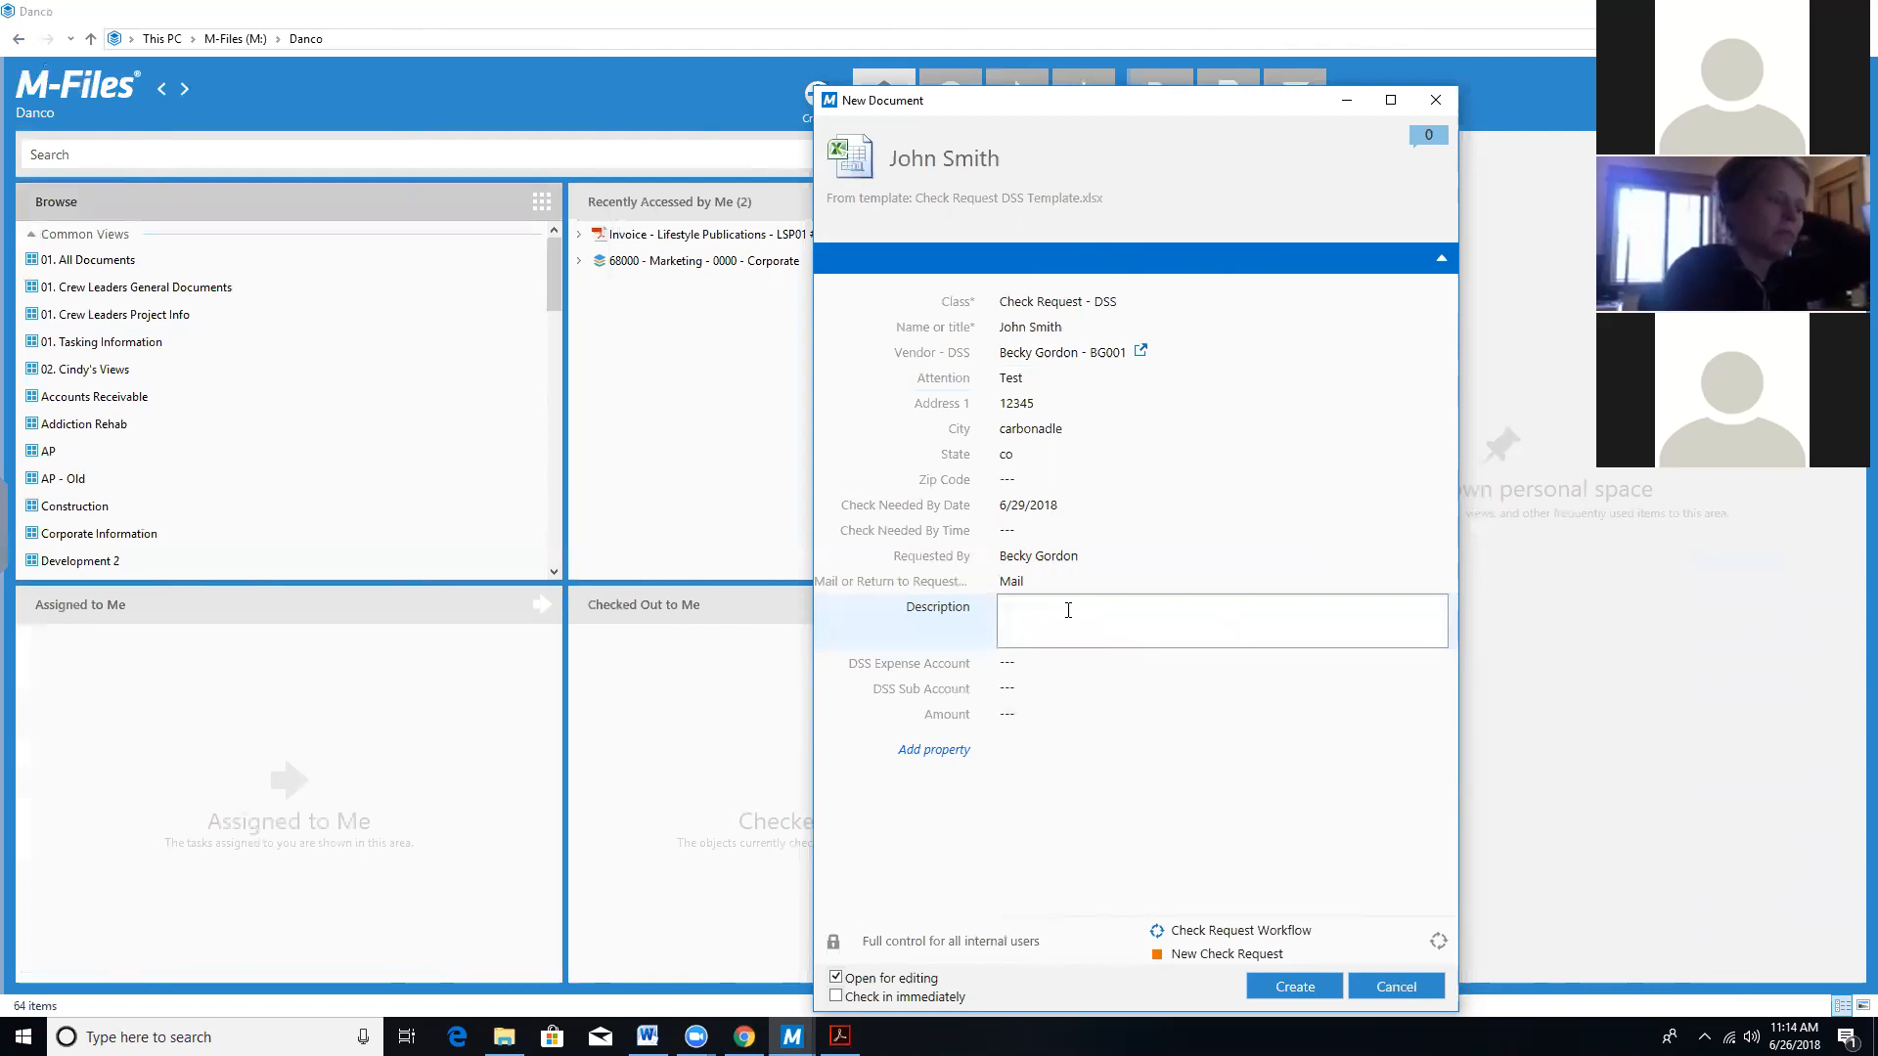
Enter 'This is a test' as the check request's Description.
text(This is )
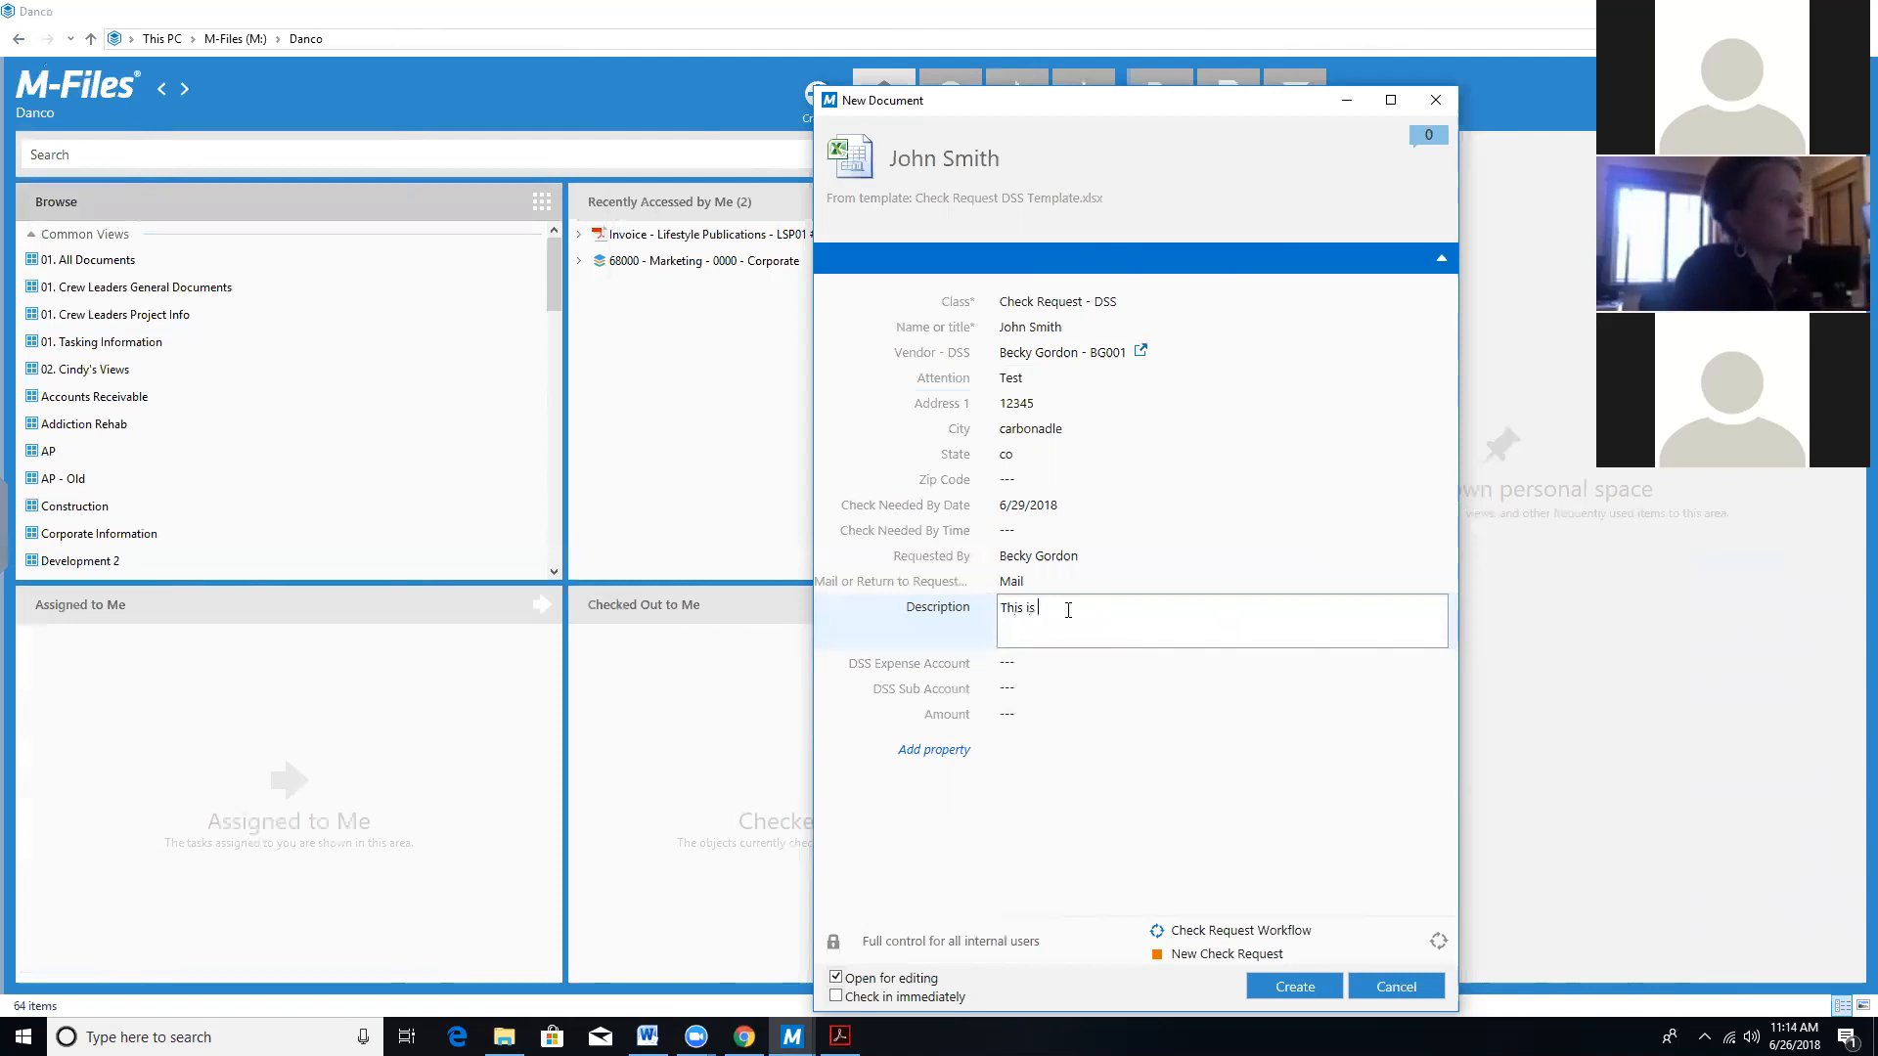
text(a test)
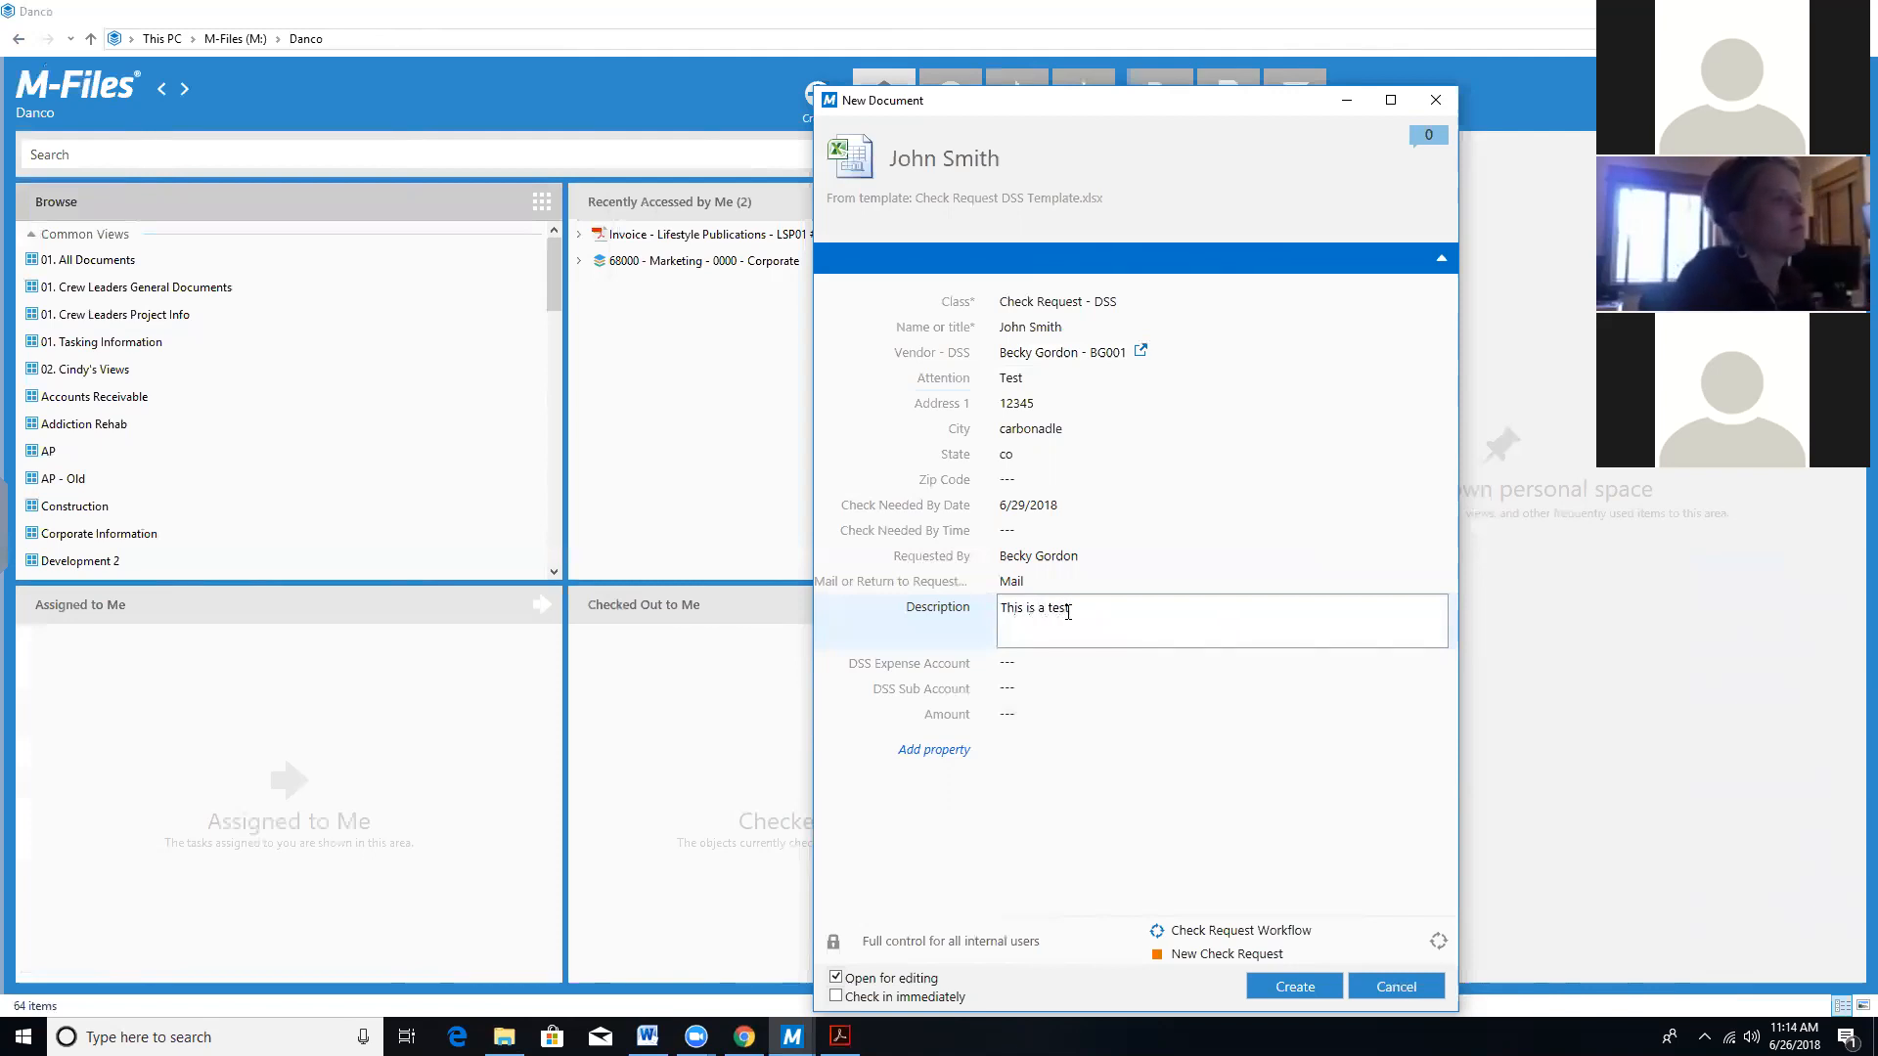
click(1063, 662)
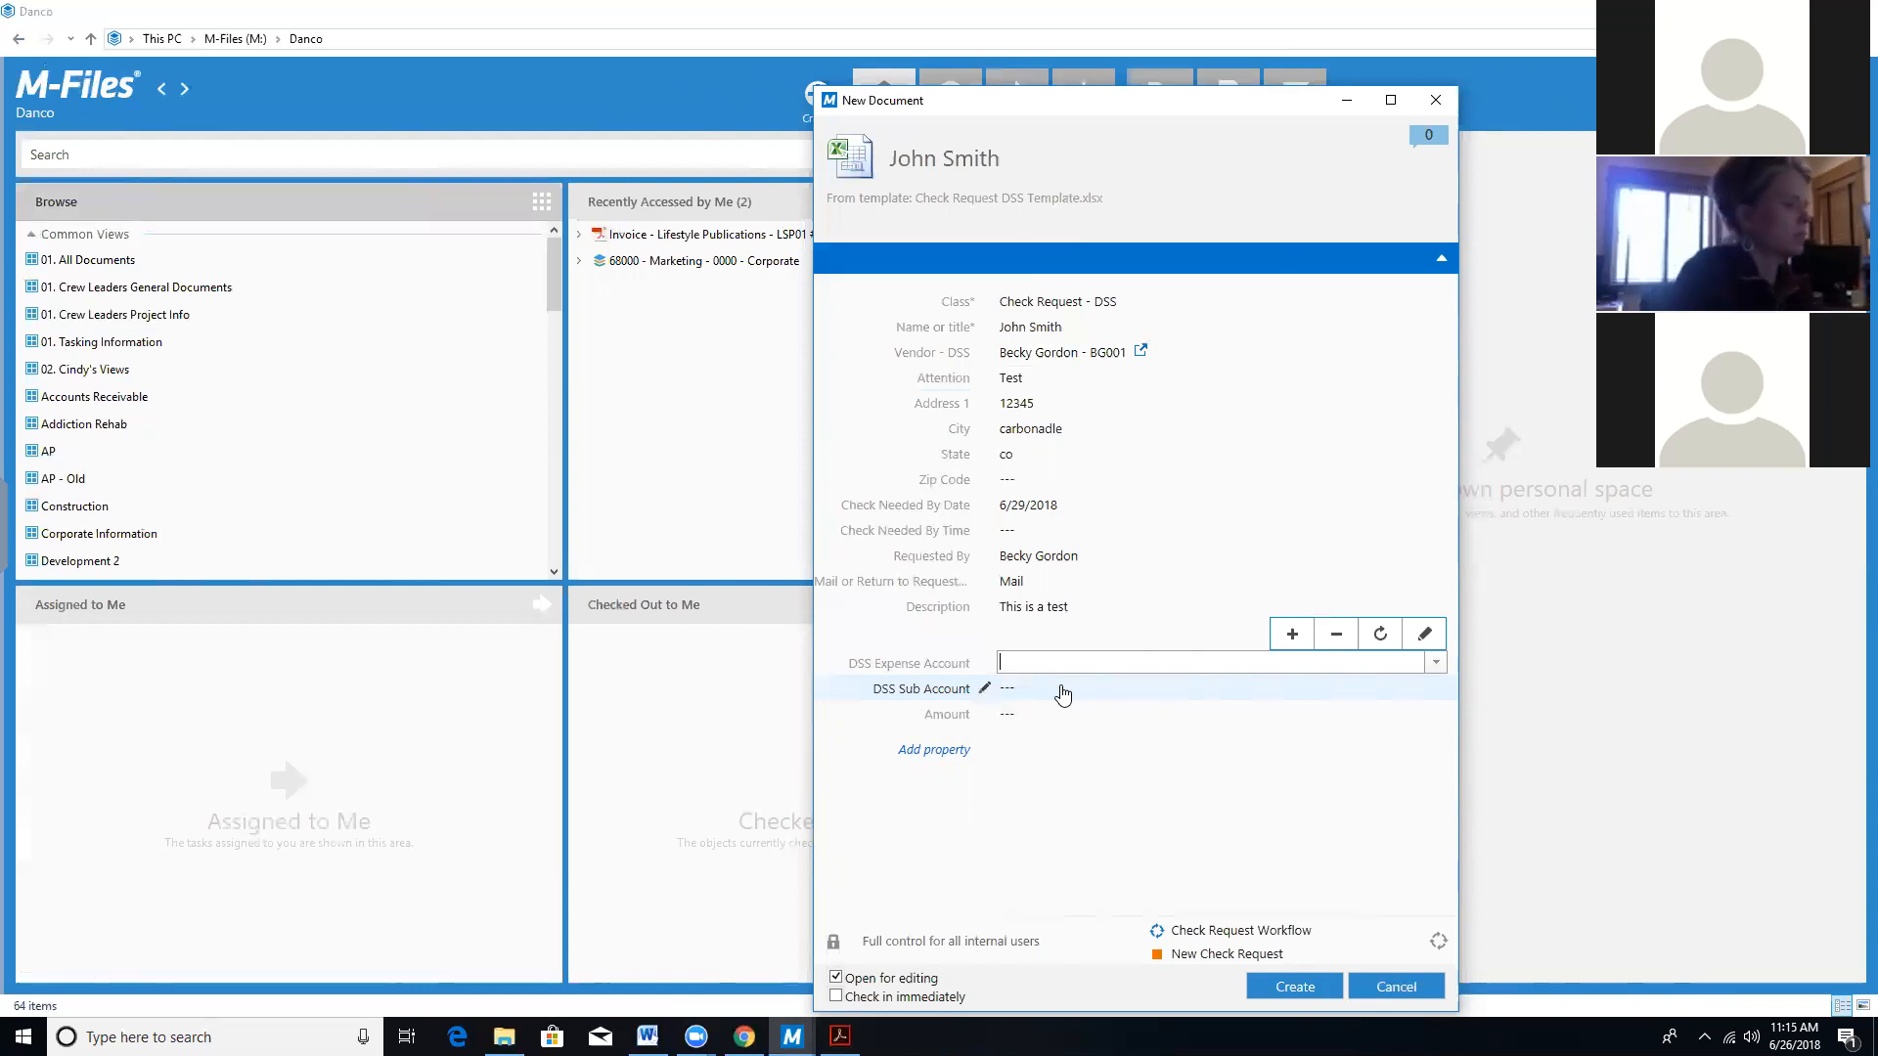
Pick 50000 - Salaries and Wages - Actual as the DSS Expense Account.
text(Account)
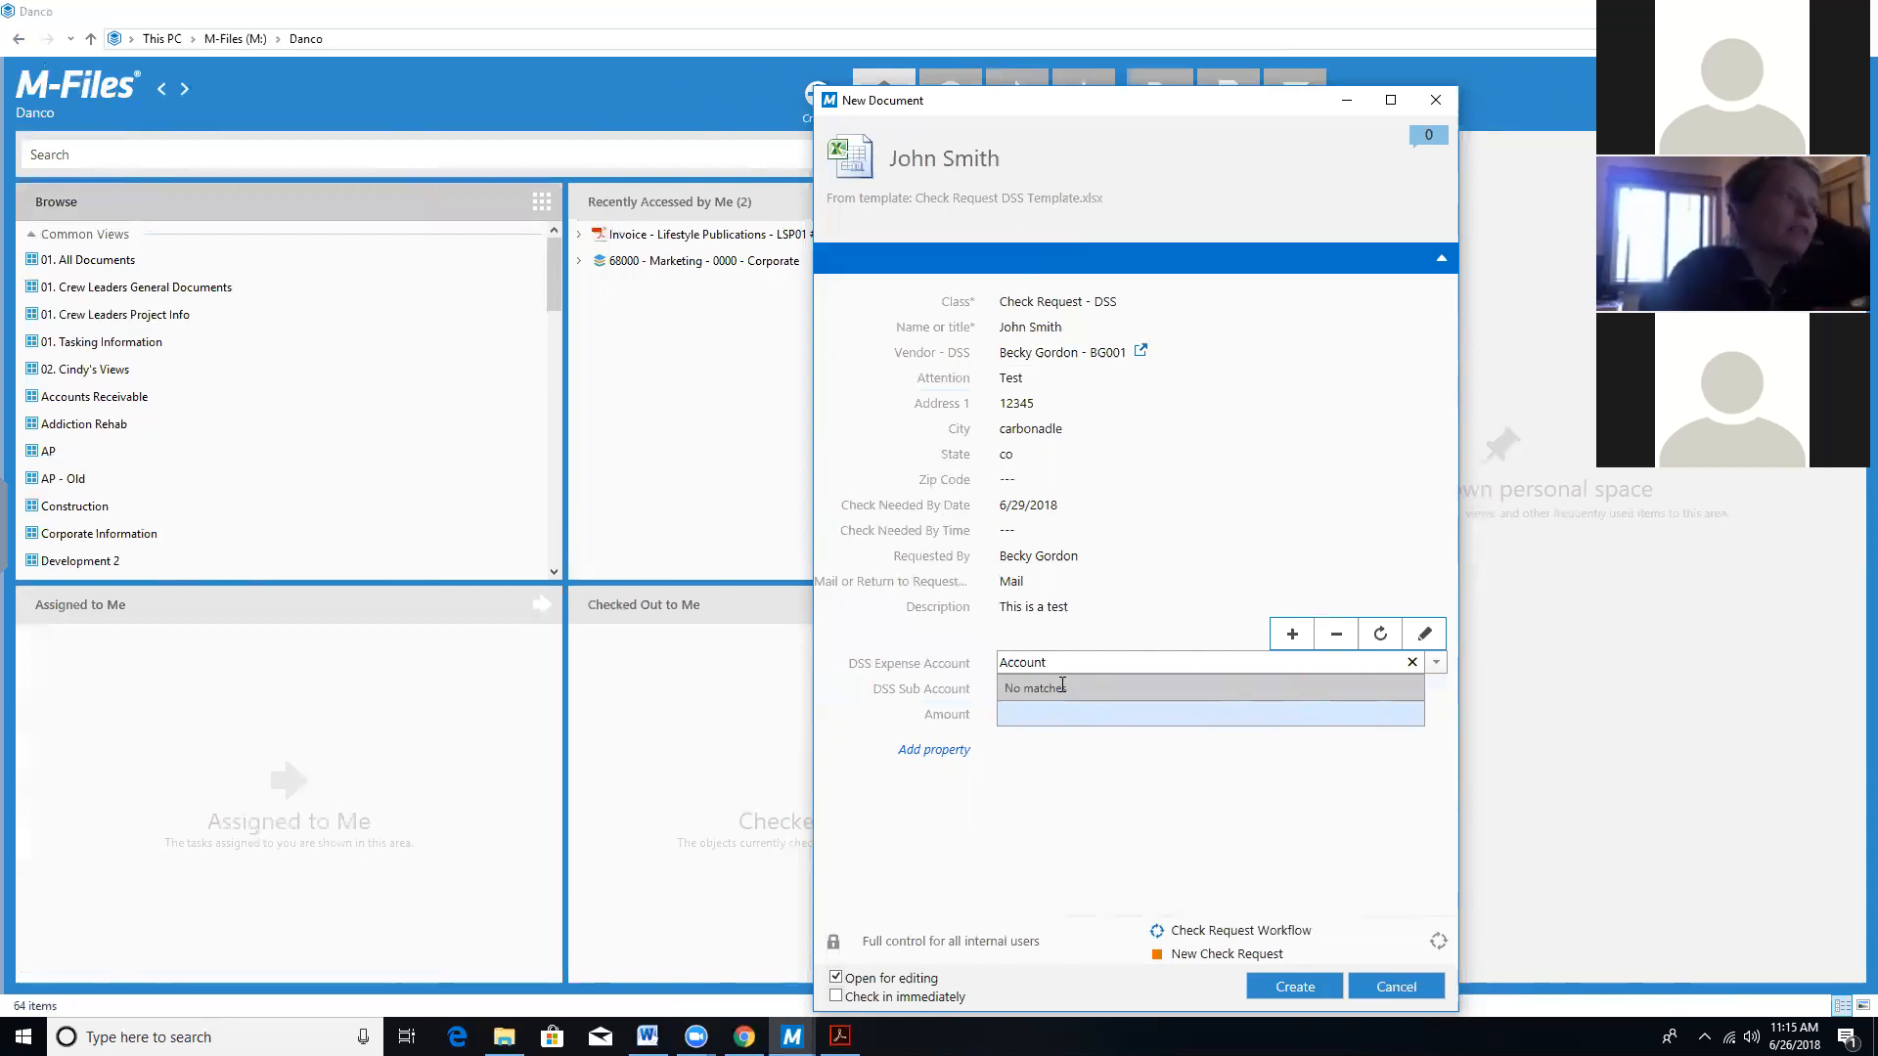
key(BackSpace)
key(BackSpace)
key(BackSpace)
key(BackSpace)
key(BackSpace)
key(BackSpace)
key(BackSpace)
key(BackSpace)
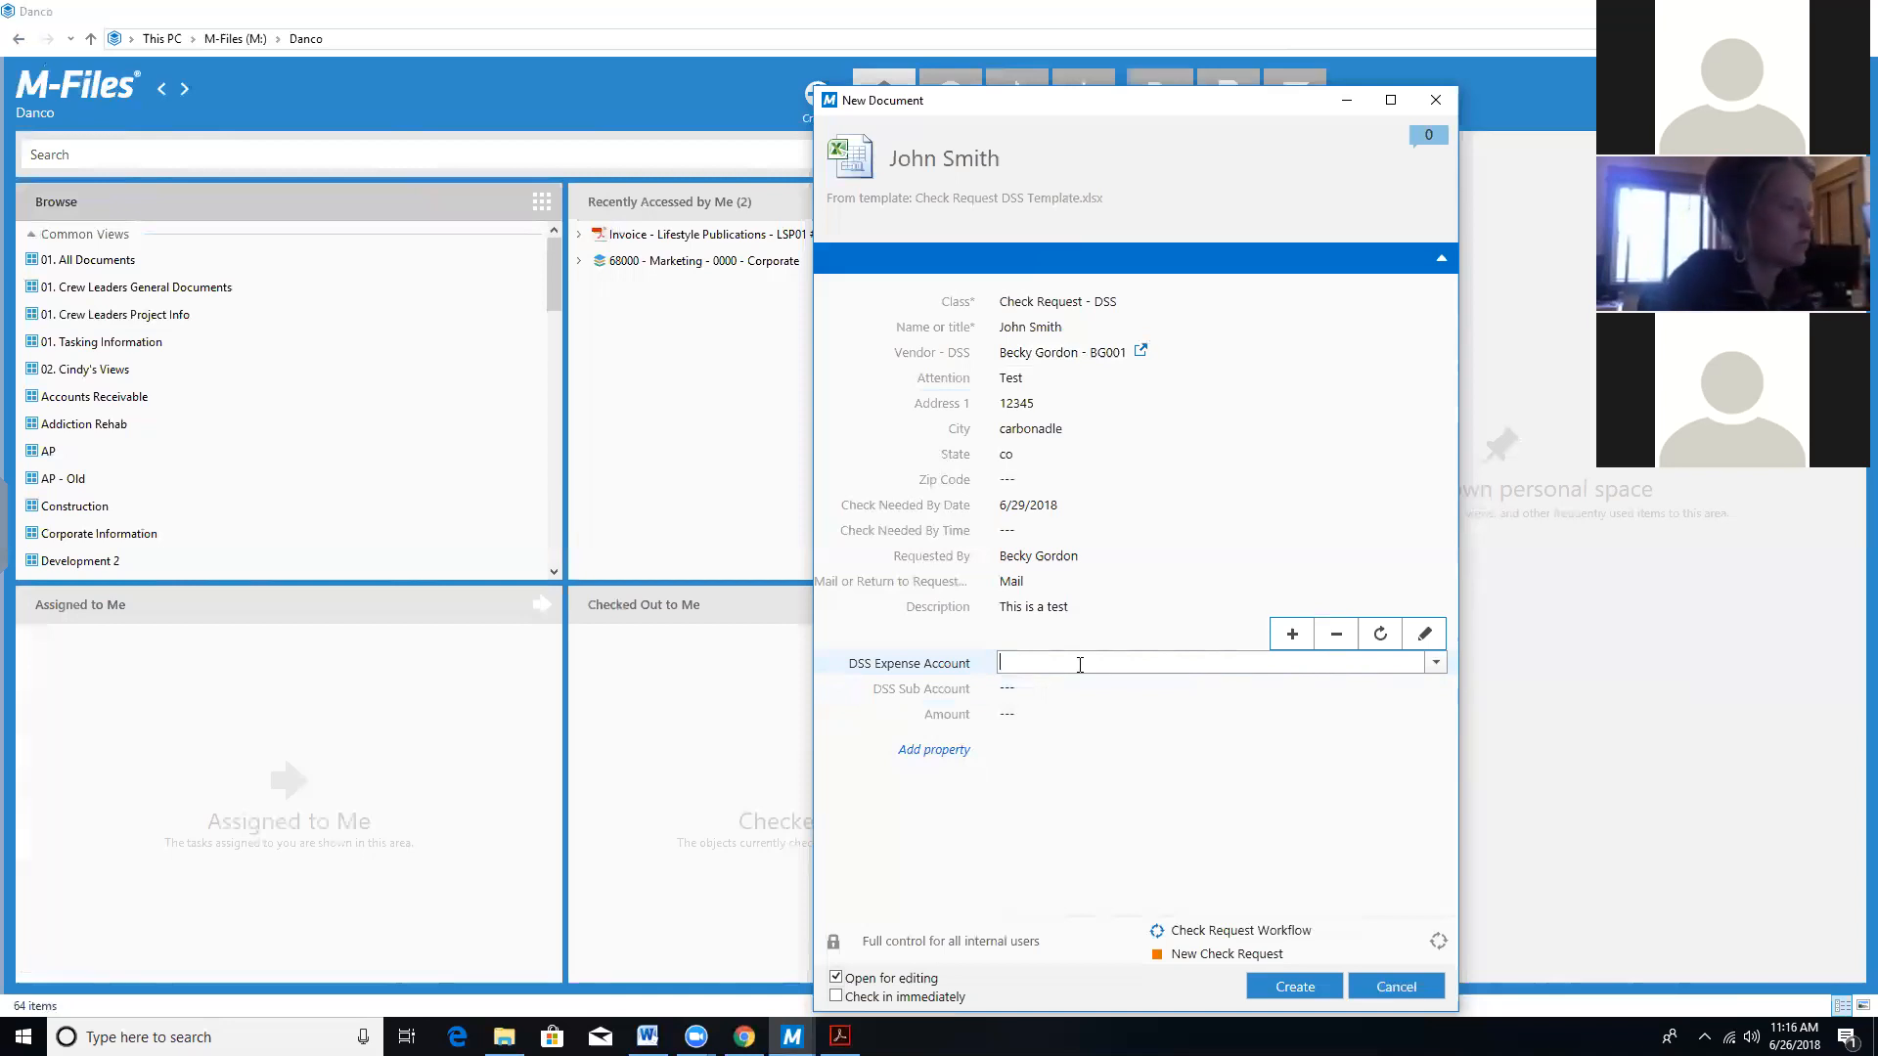
text(5000)
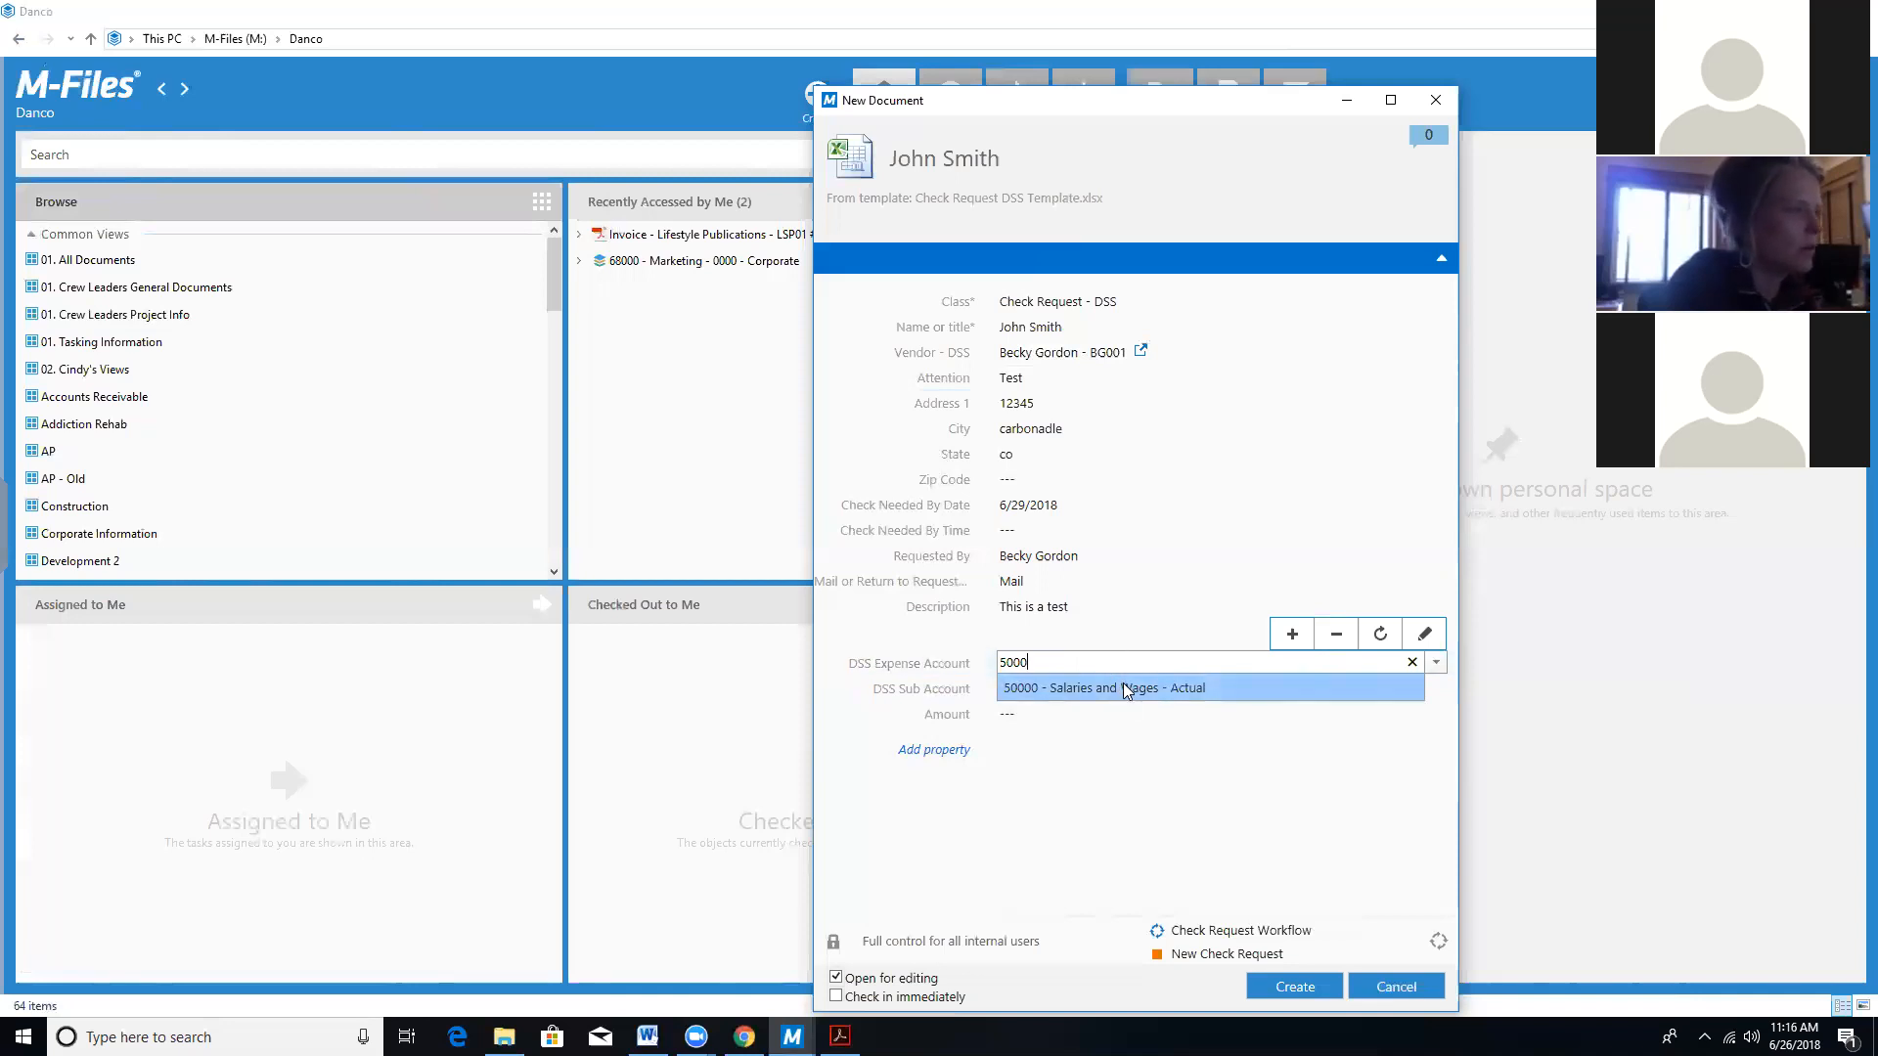
click(1123, 688)
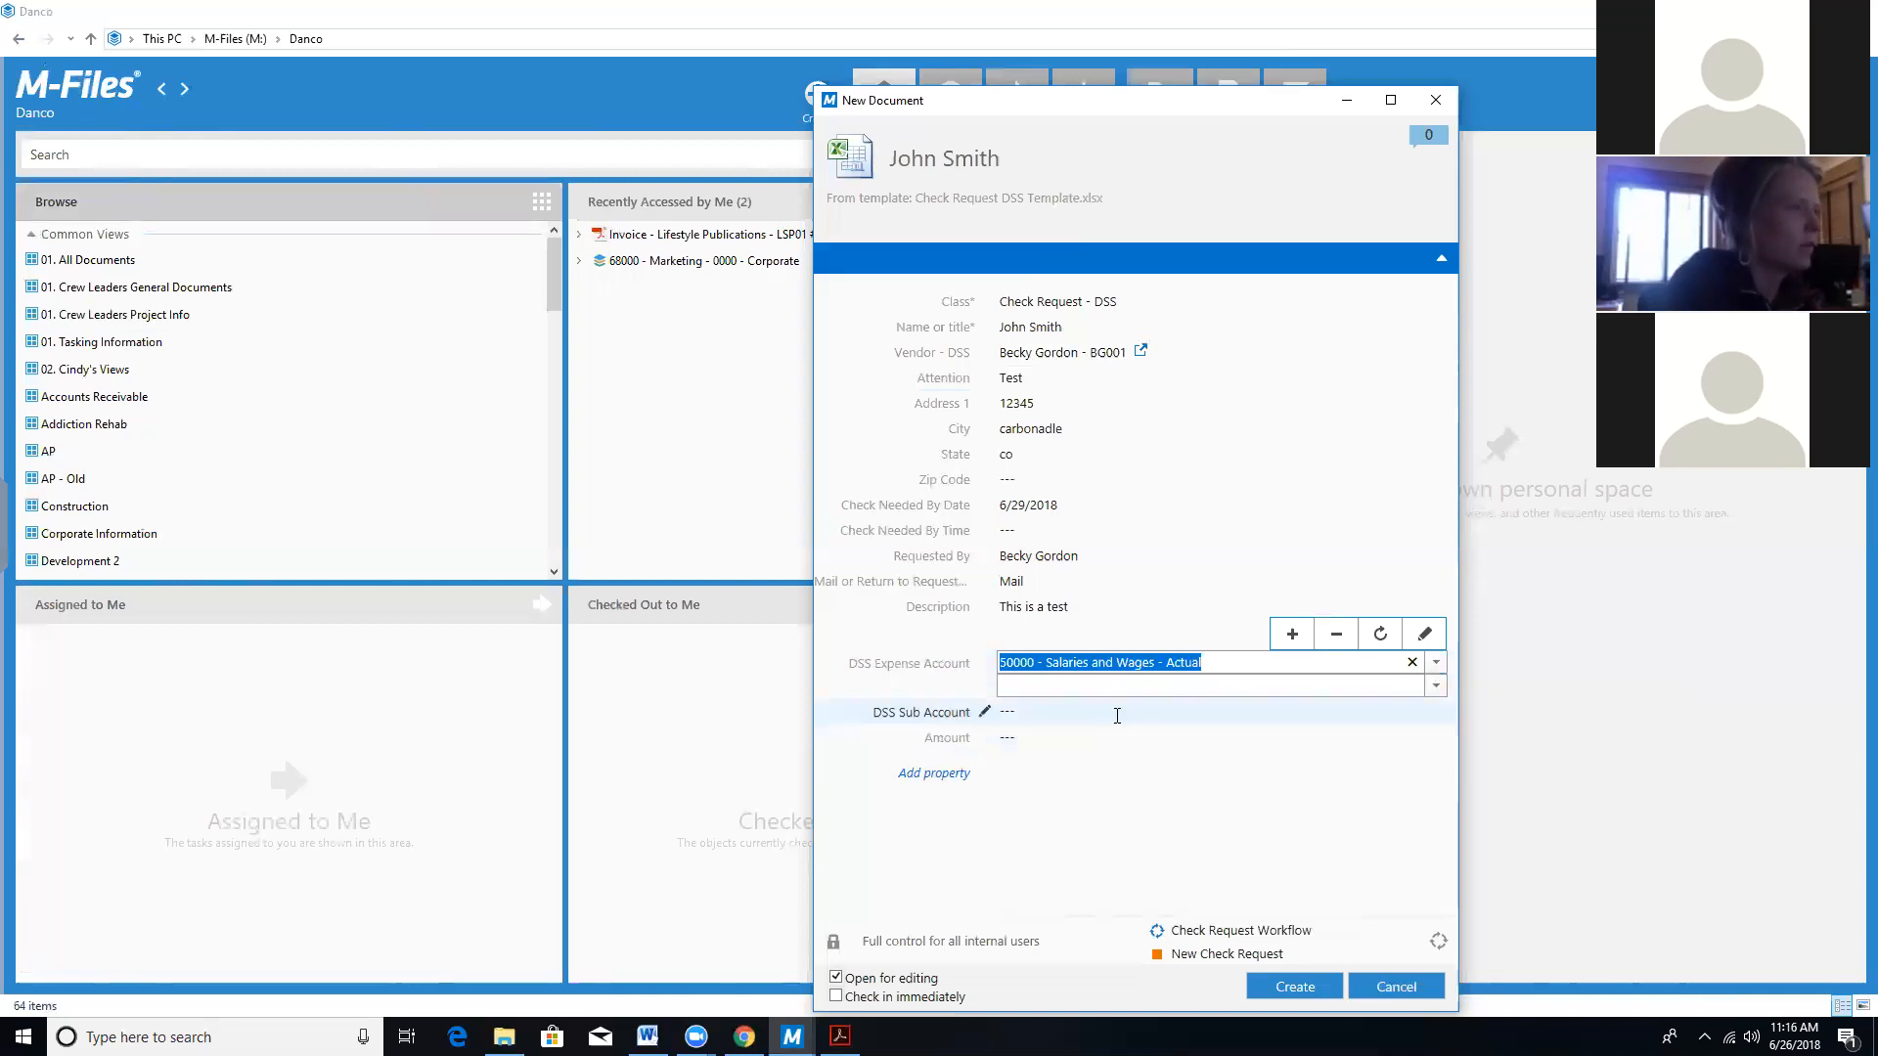
Pick 5050 - Administration - Sober Living as the DSS Sub Account.
click(1117, 715)
text(5050)
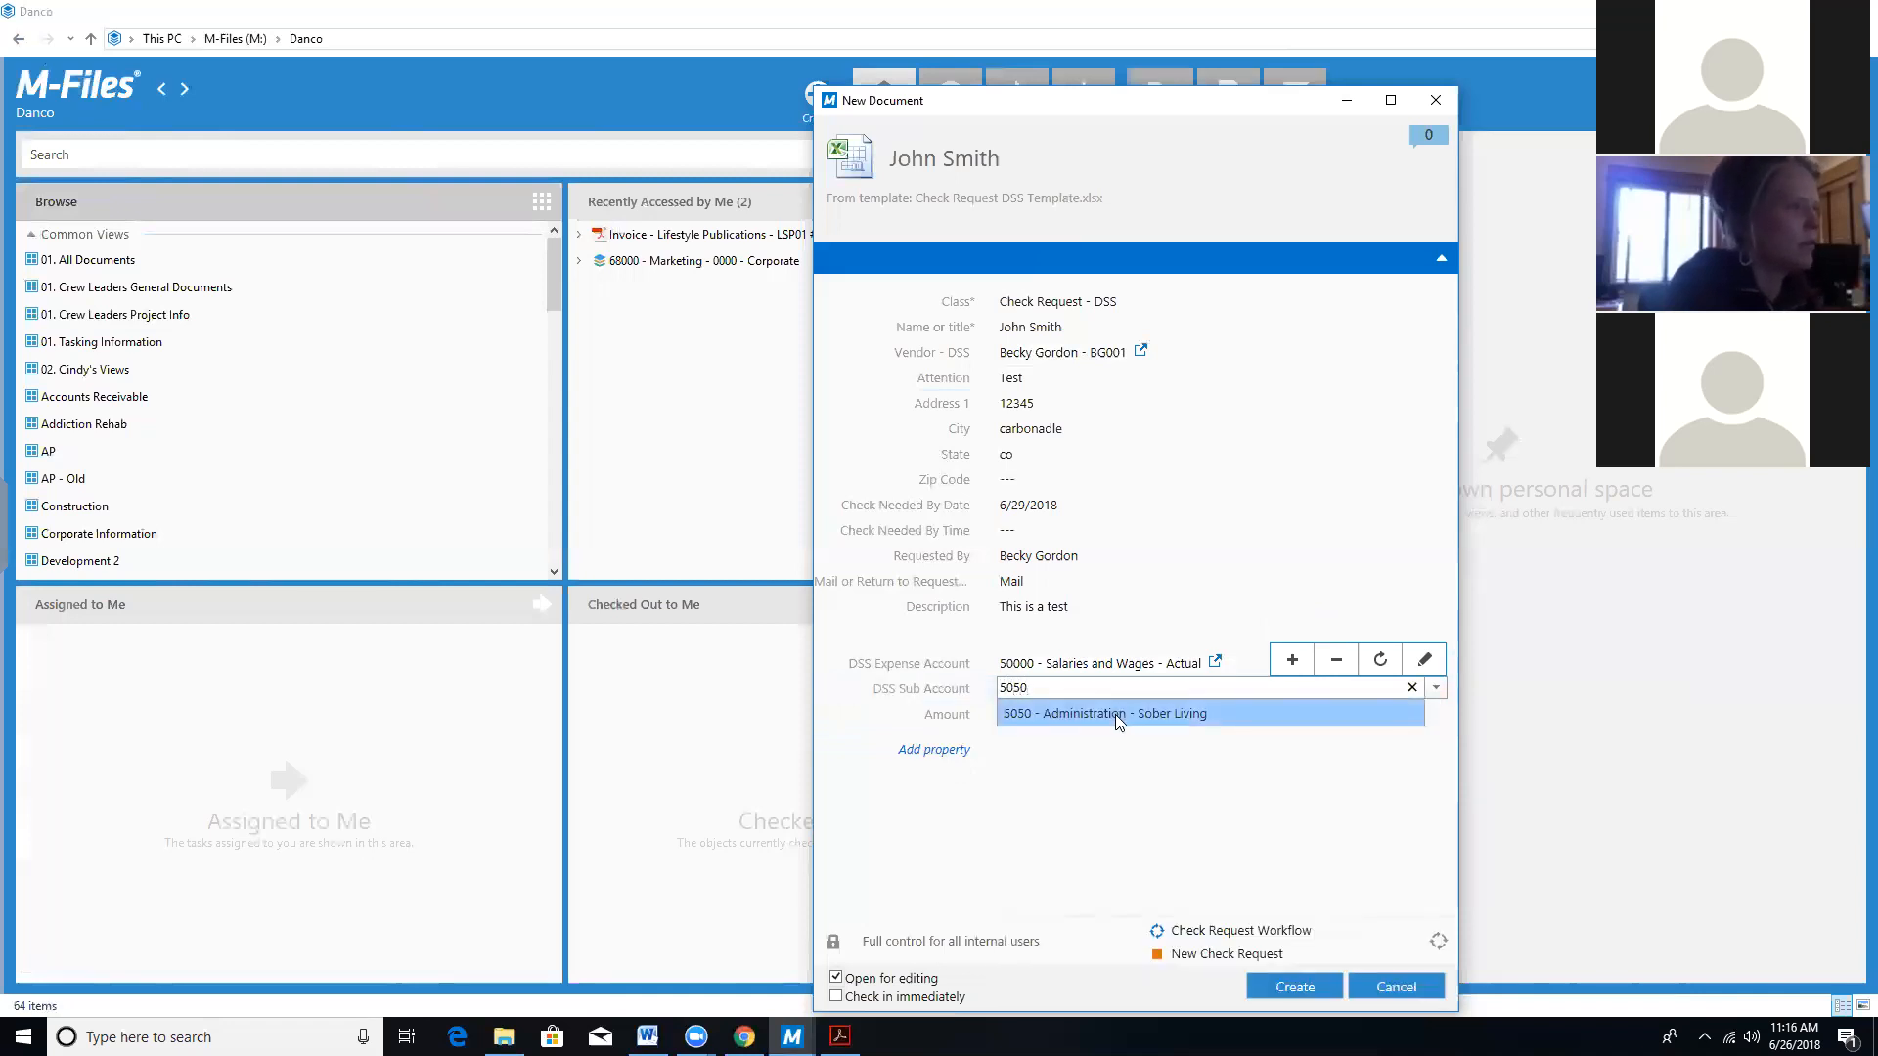
click(1115, 712)
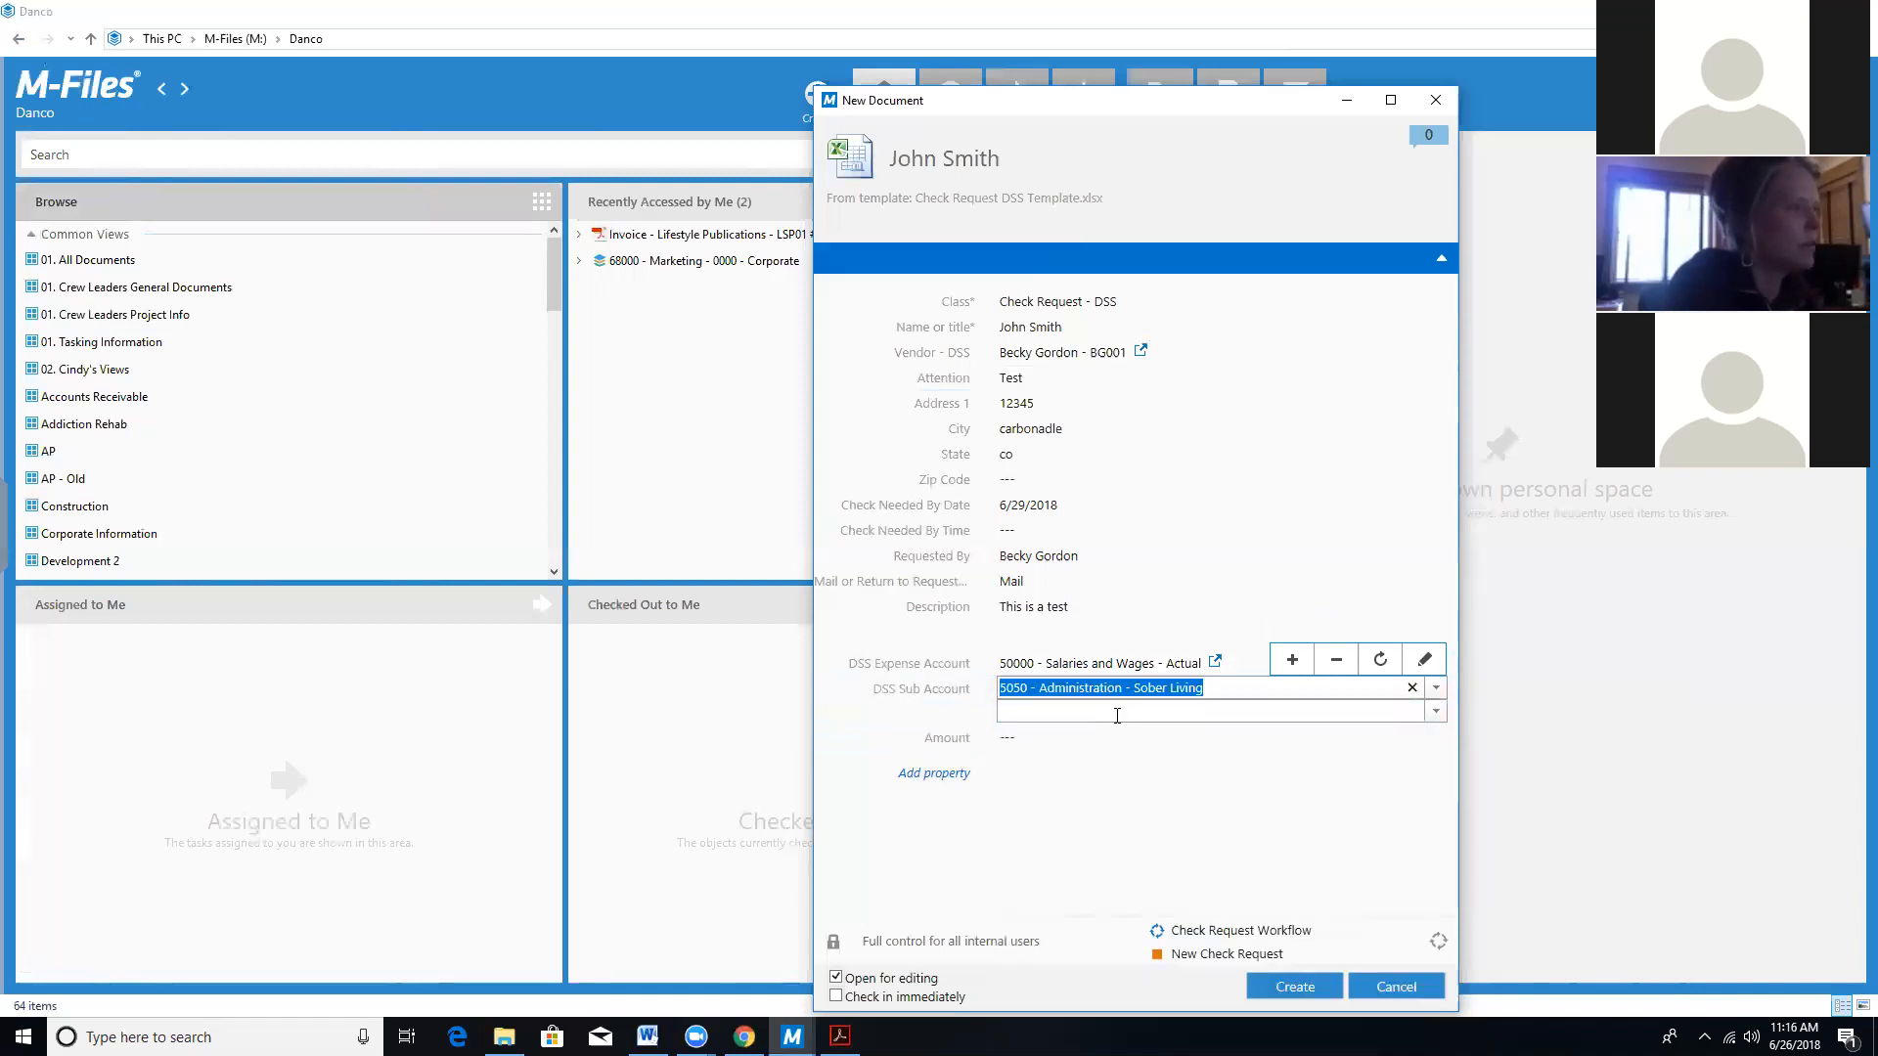
click(1099, 736)
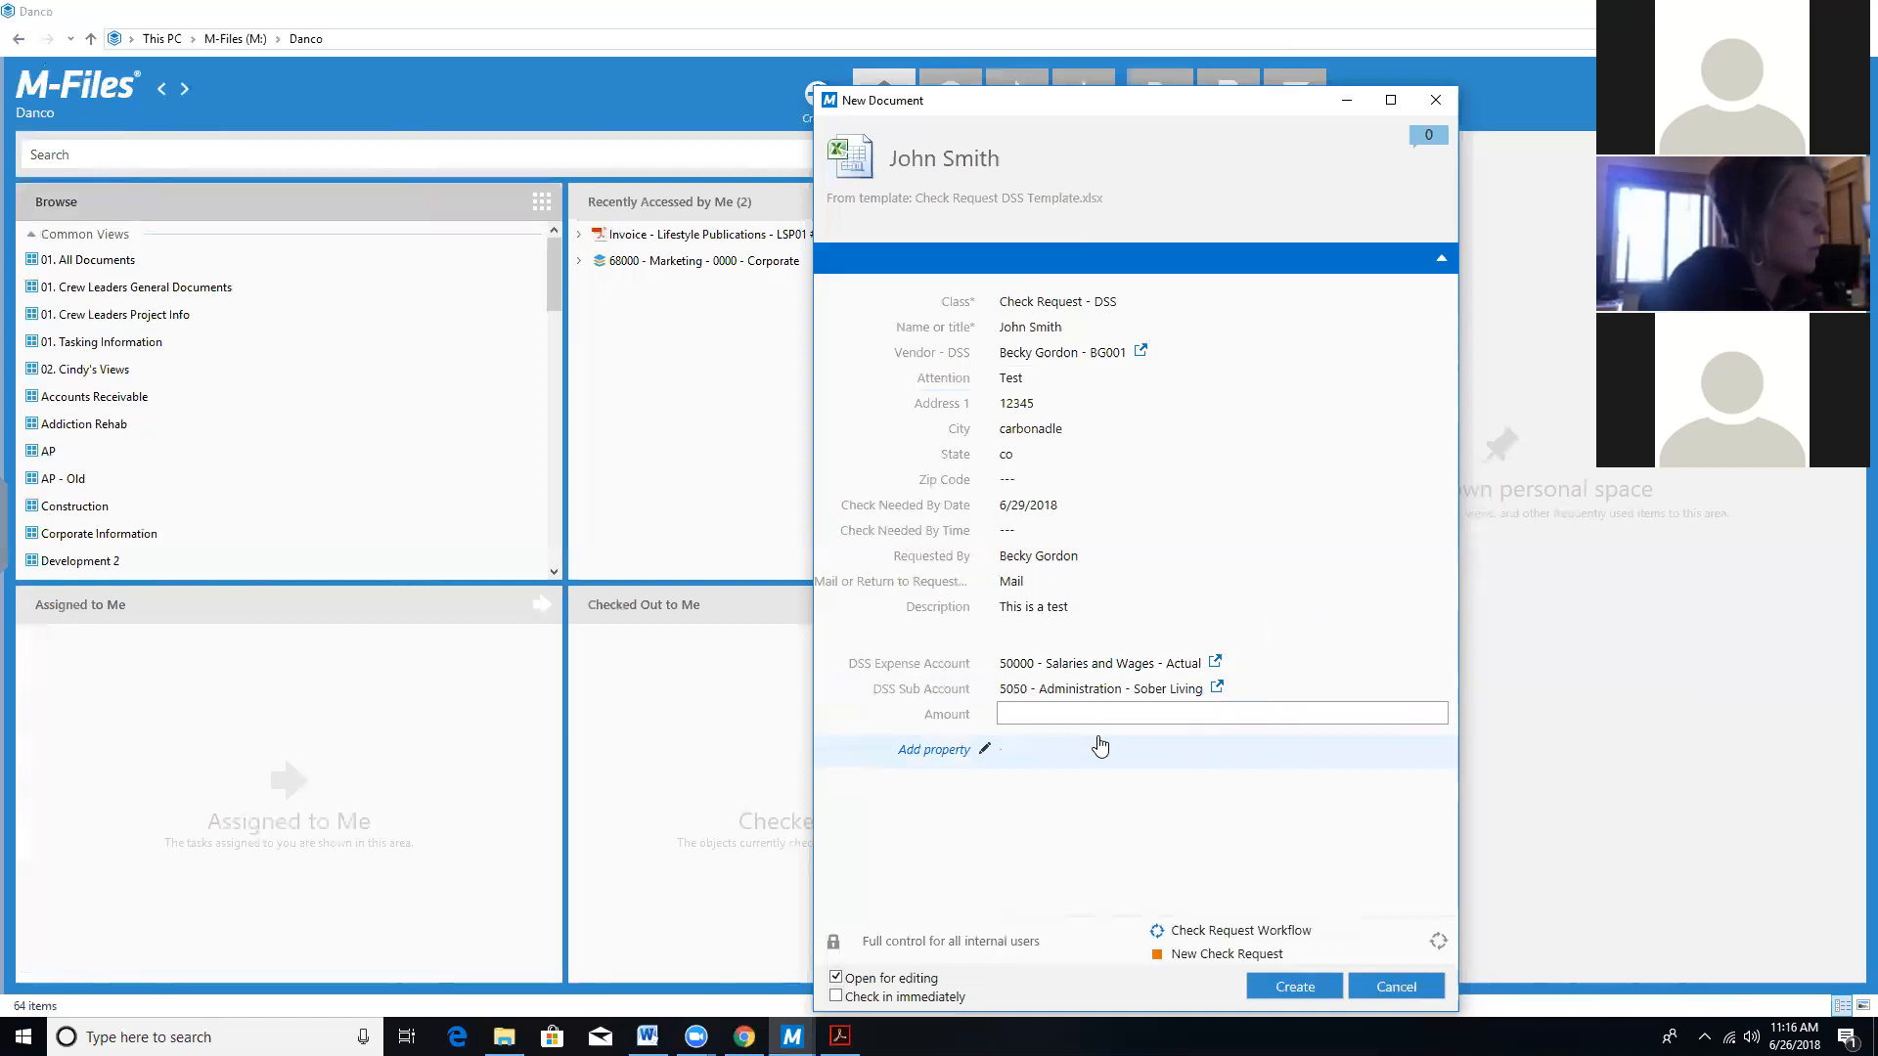
Enter an amount of 500.00 and create the check request document.
text(12)
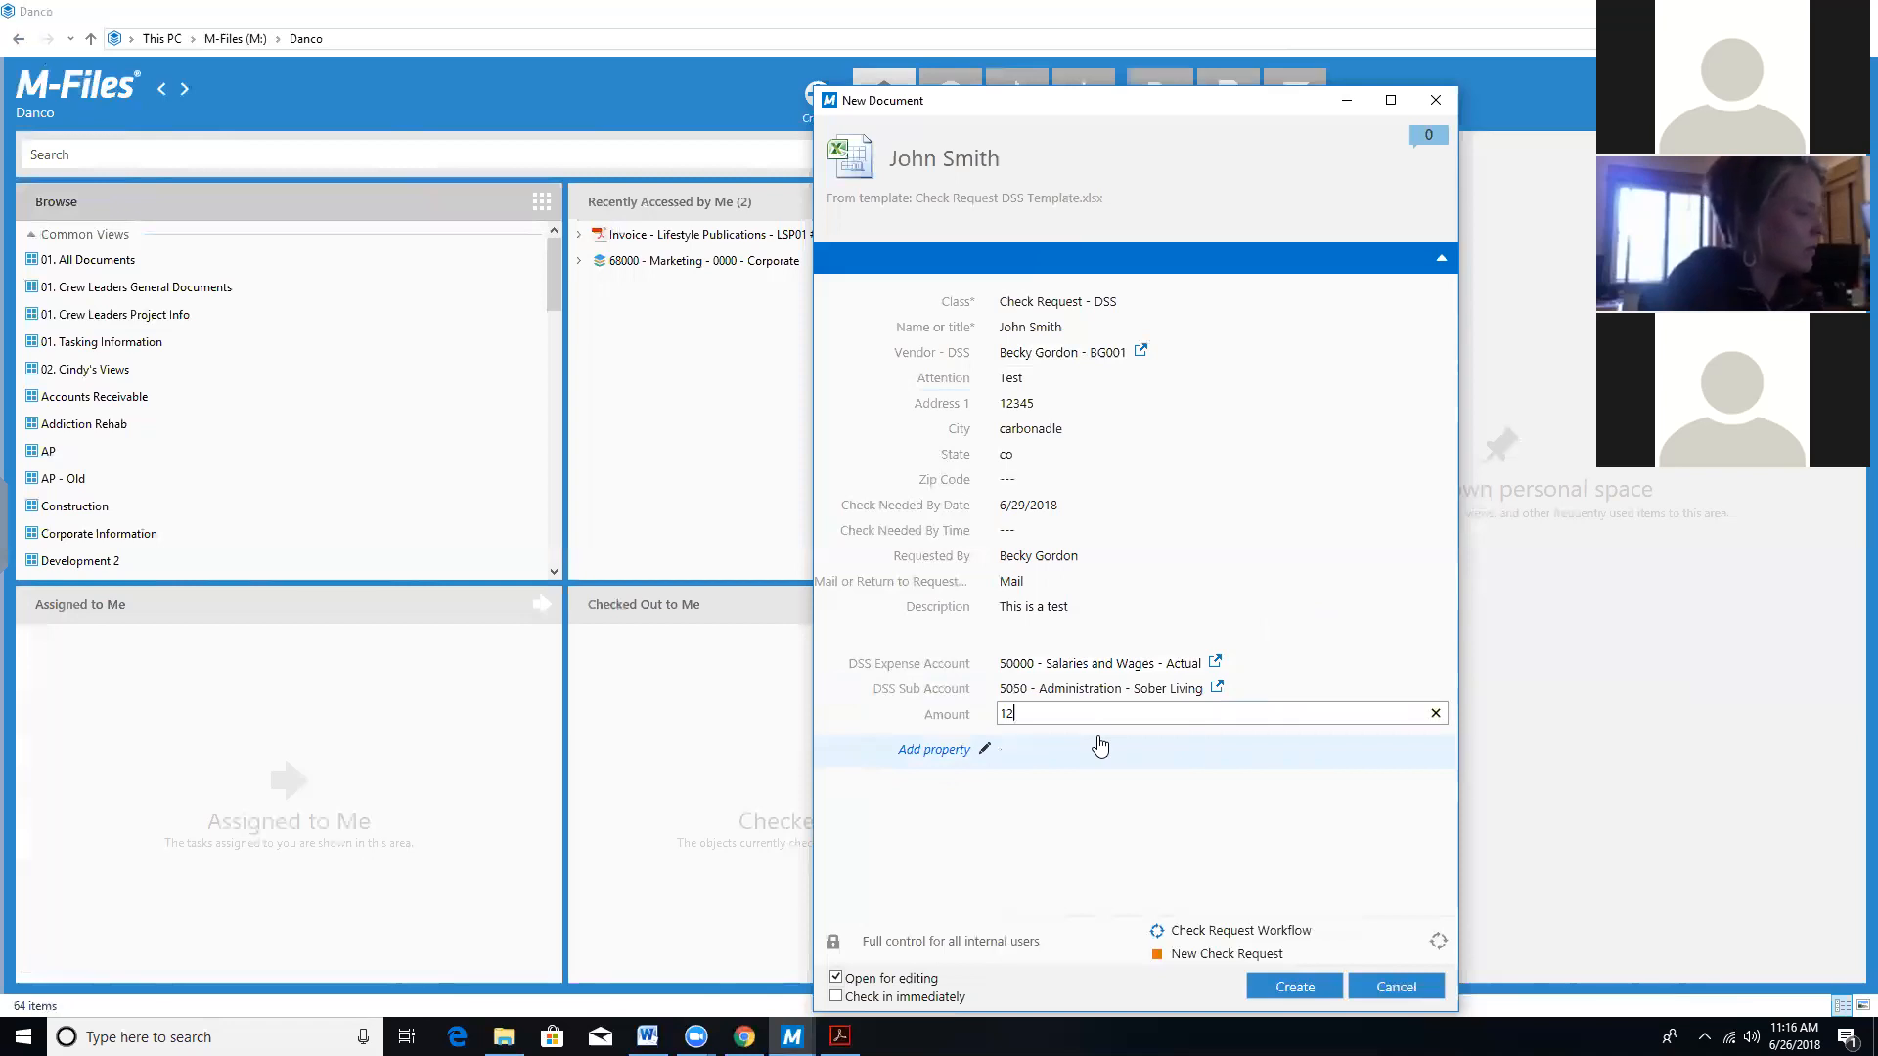
key(BackSpace)
key(BackSpace)
text(500.00)
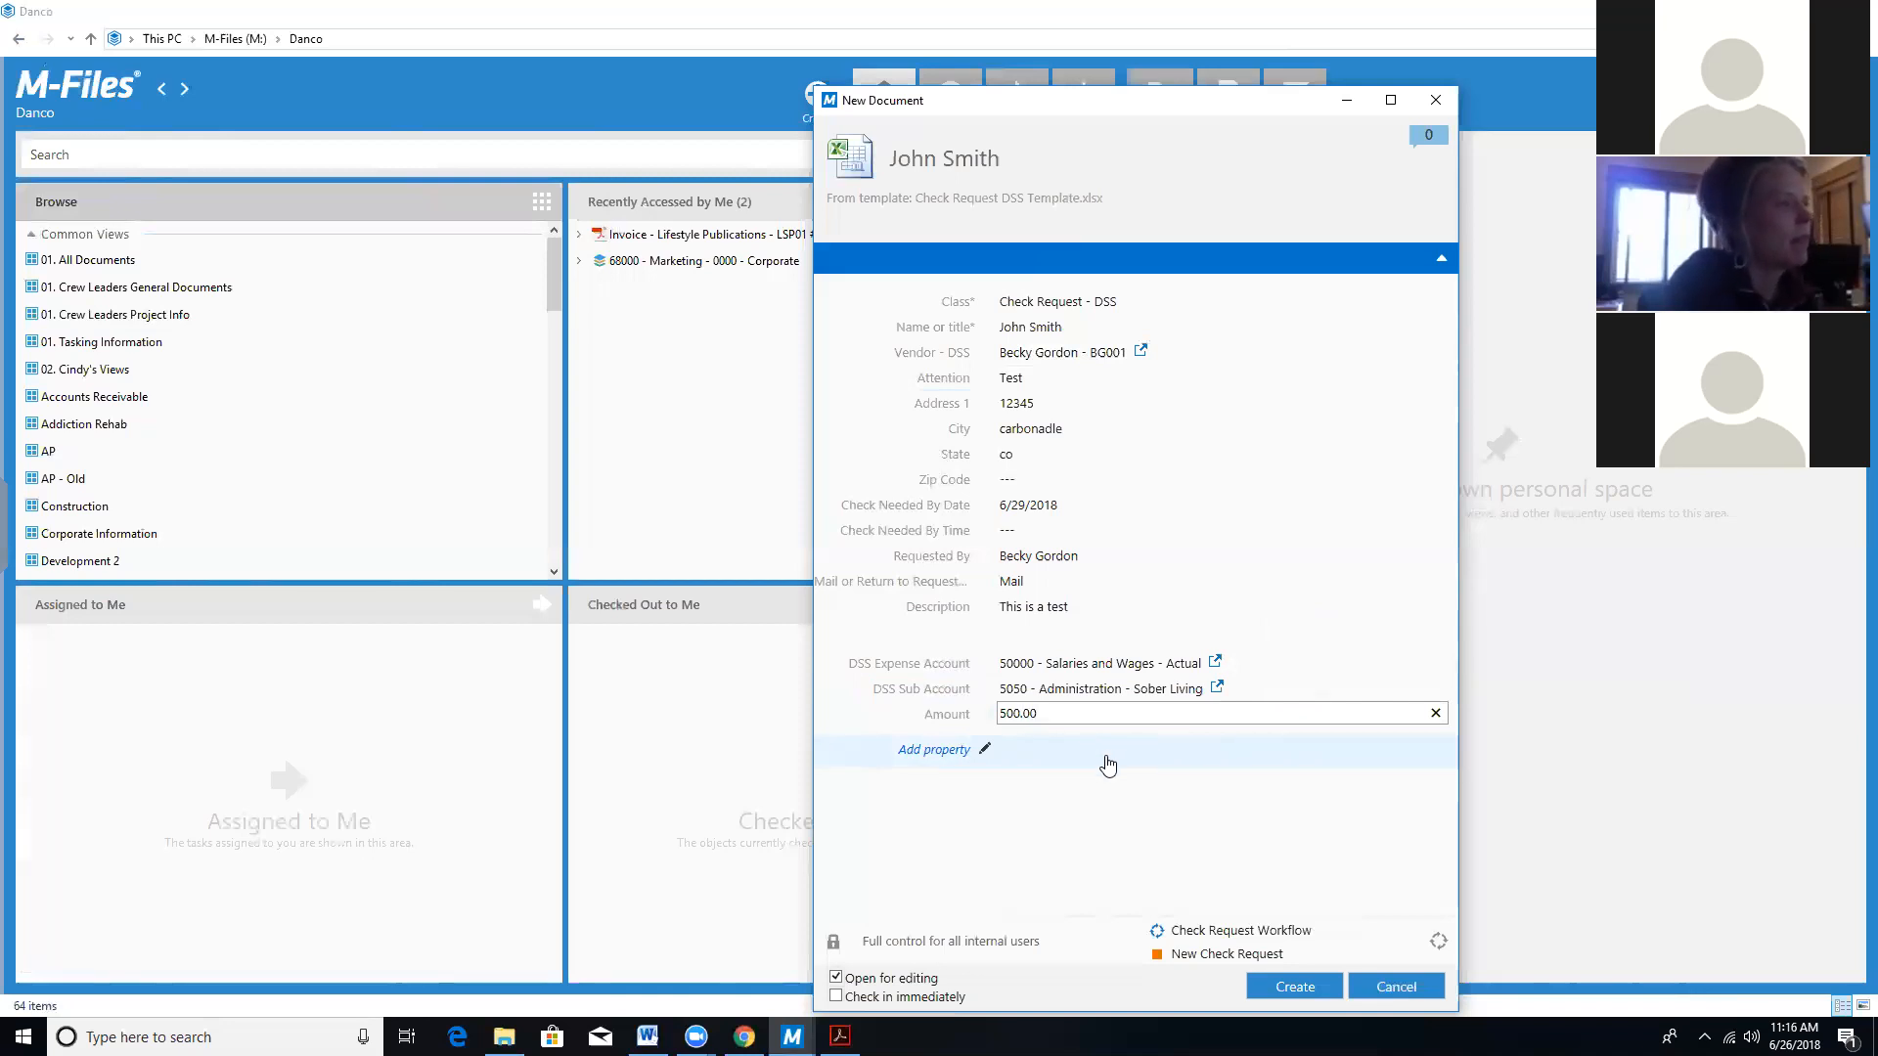
click(1309, 991)
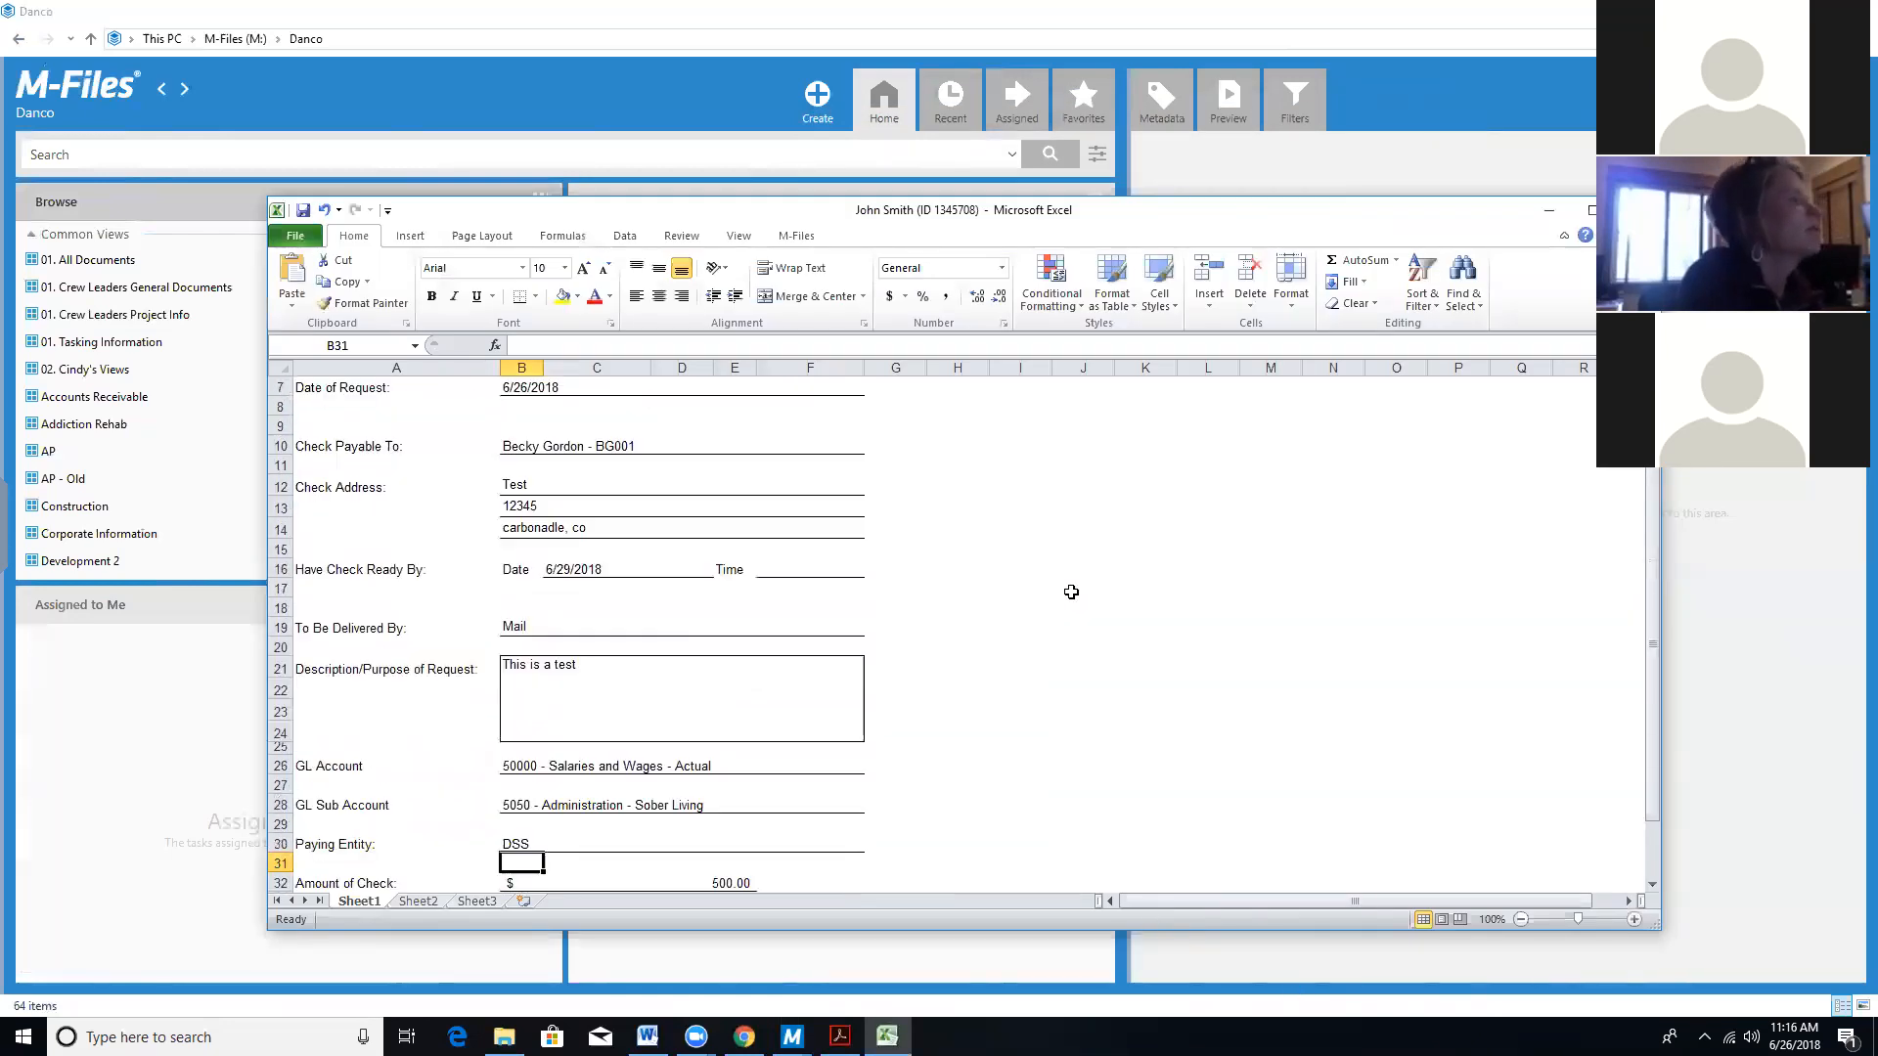
Scroll up the Excel form to review the filled dates, Mail delivery and GL accounts 50000 and 5050.
scroll(1071, 592, up, 1)
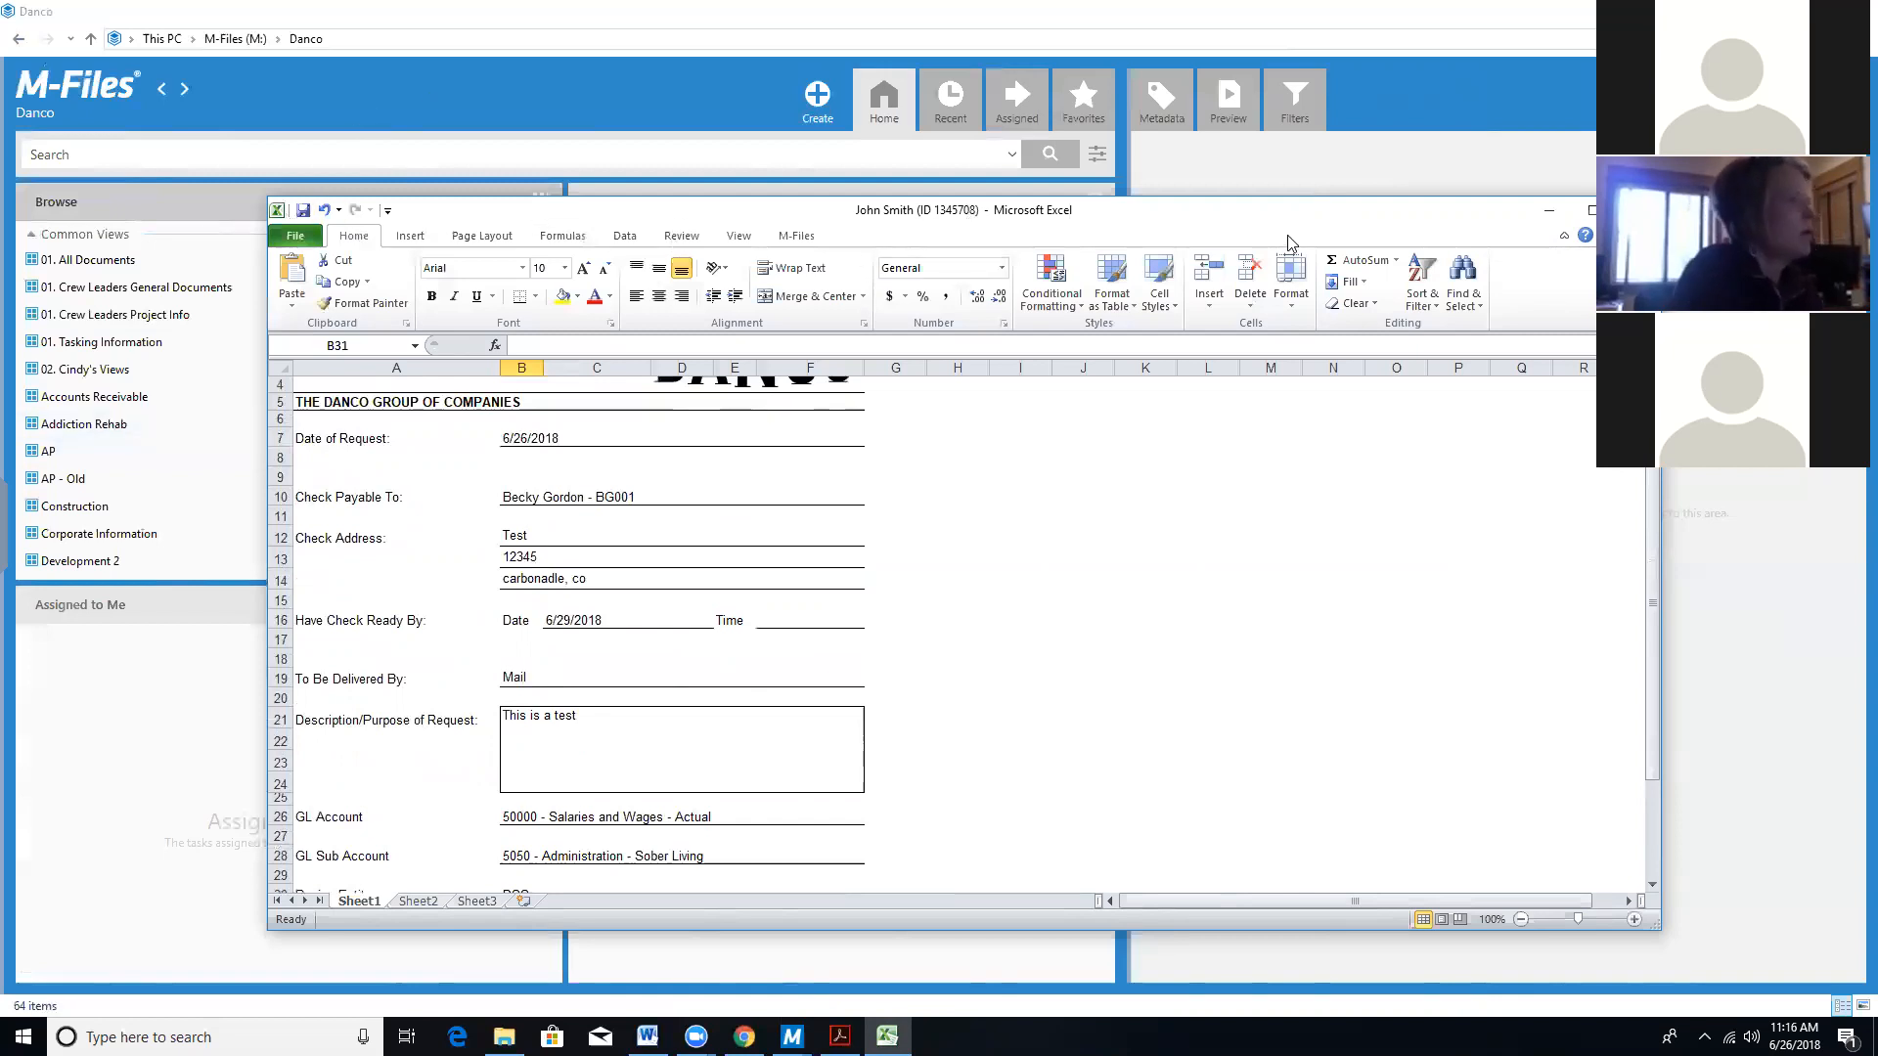
Close Excel, saving the workbook and checking it in to M-Files.
click(1638, 210)
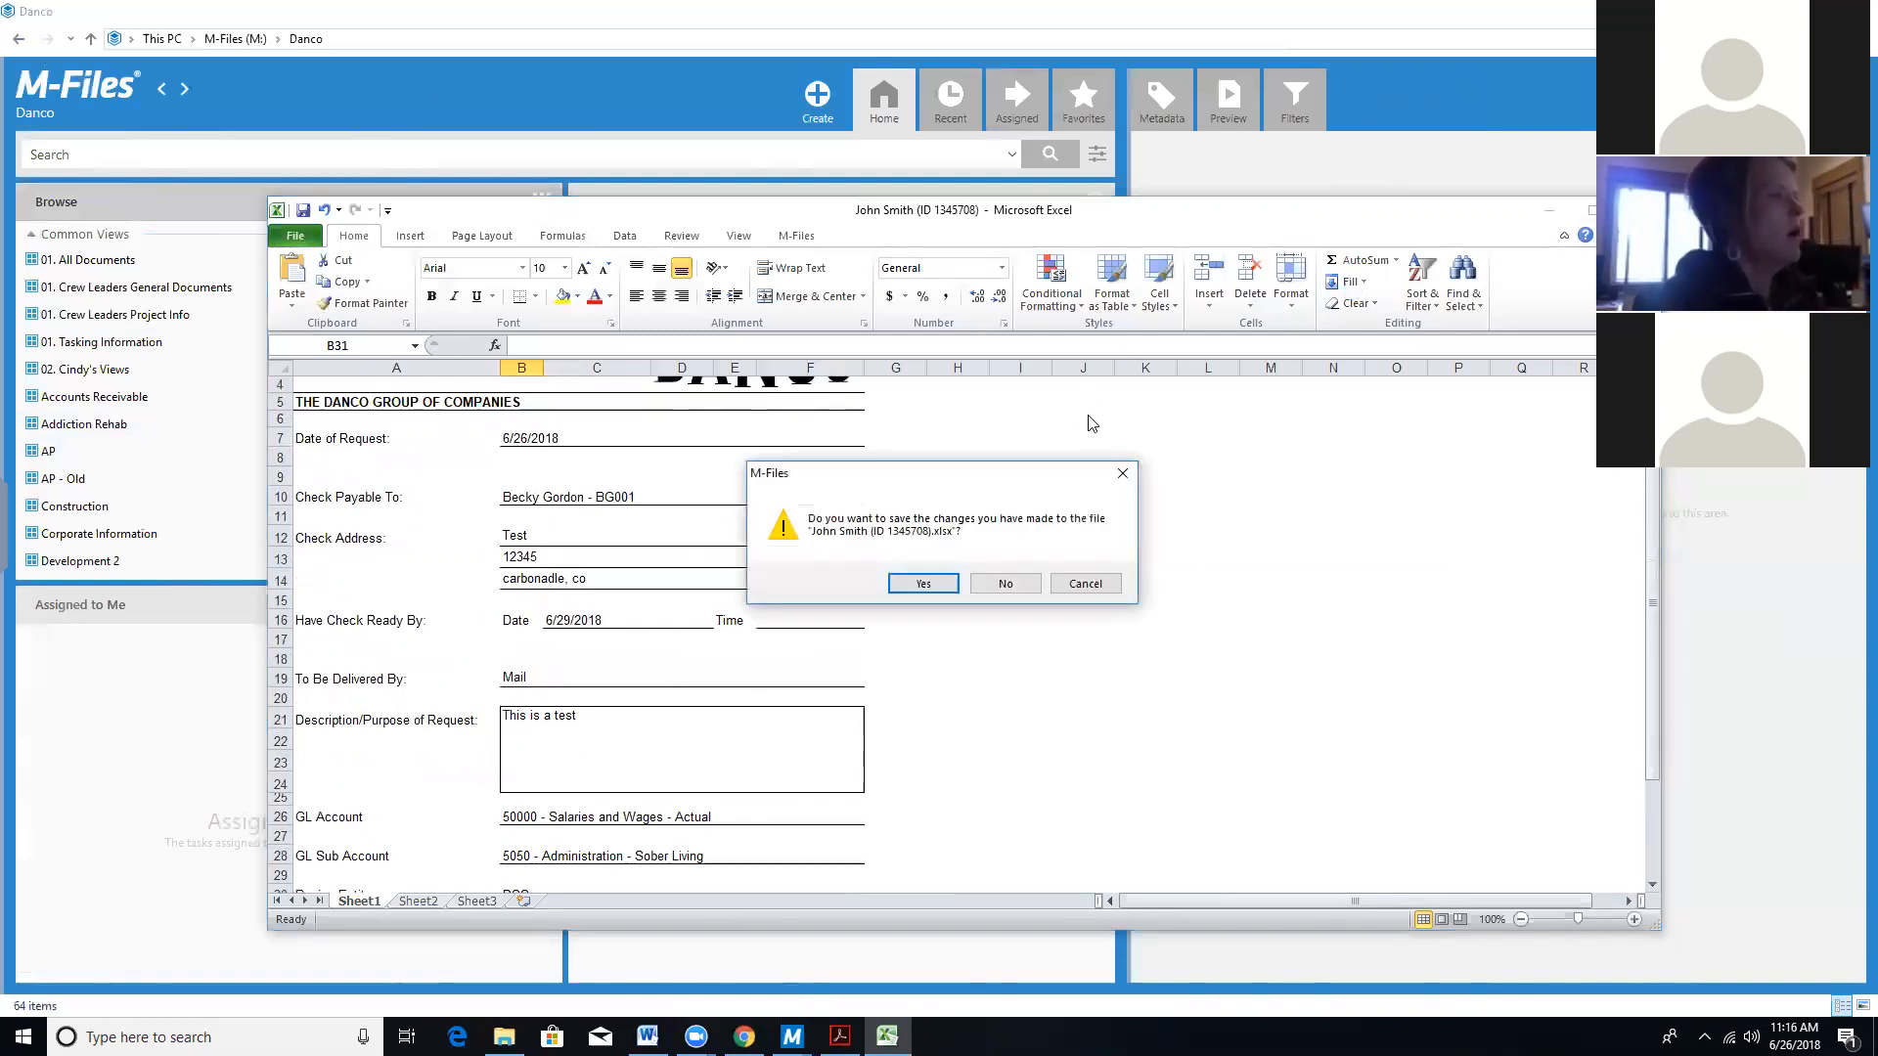
click(919, 585)
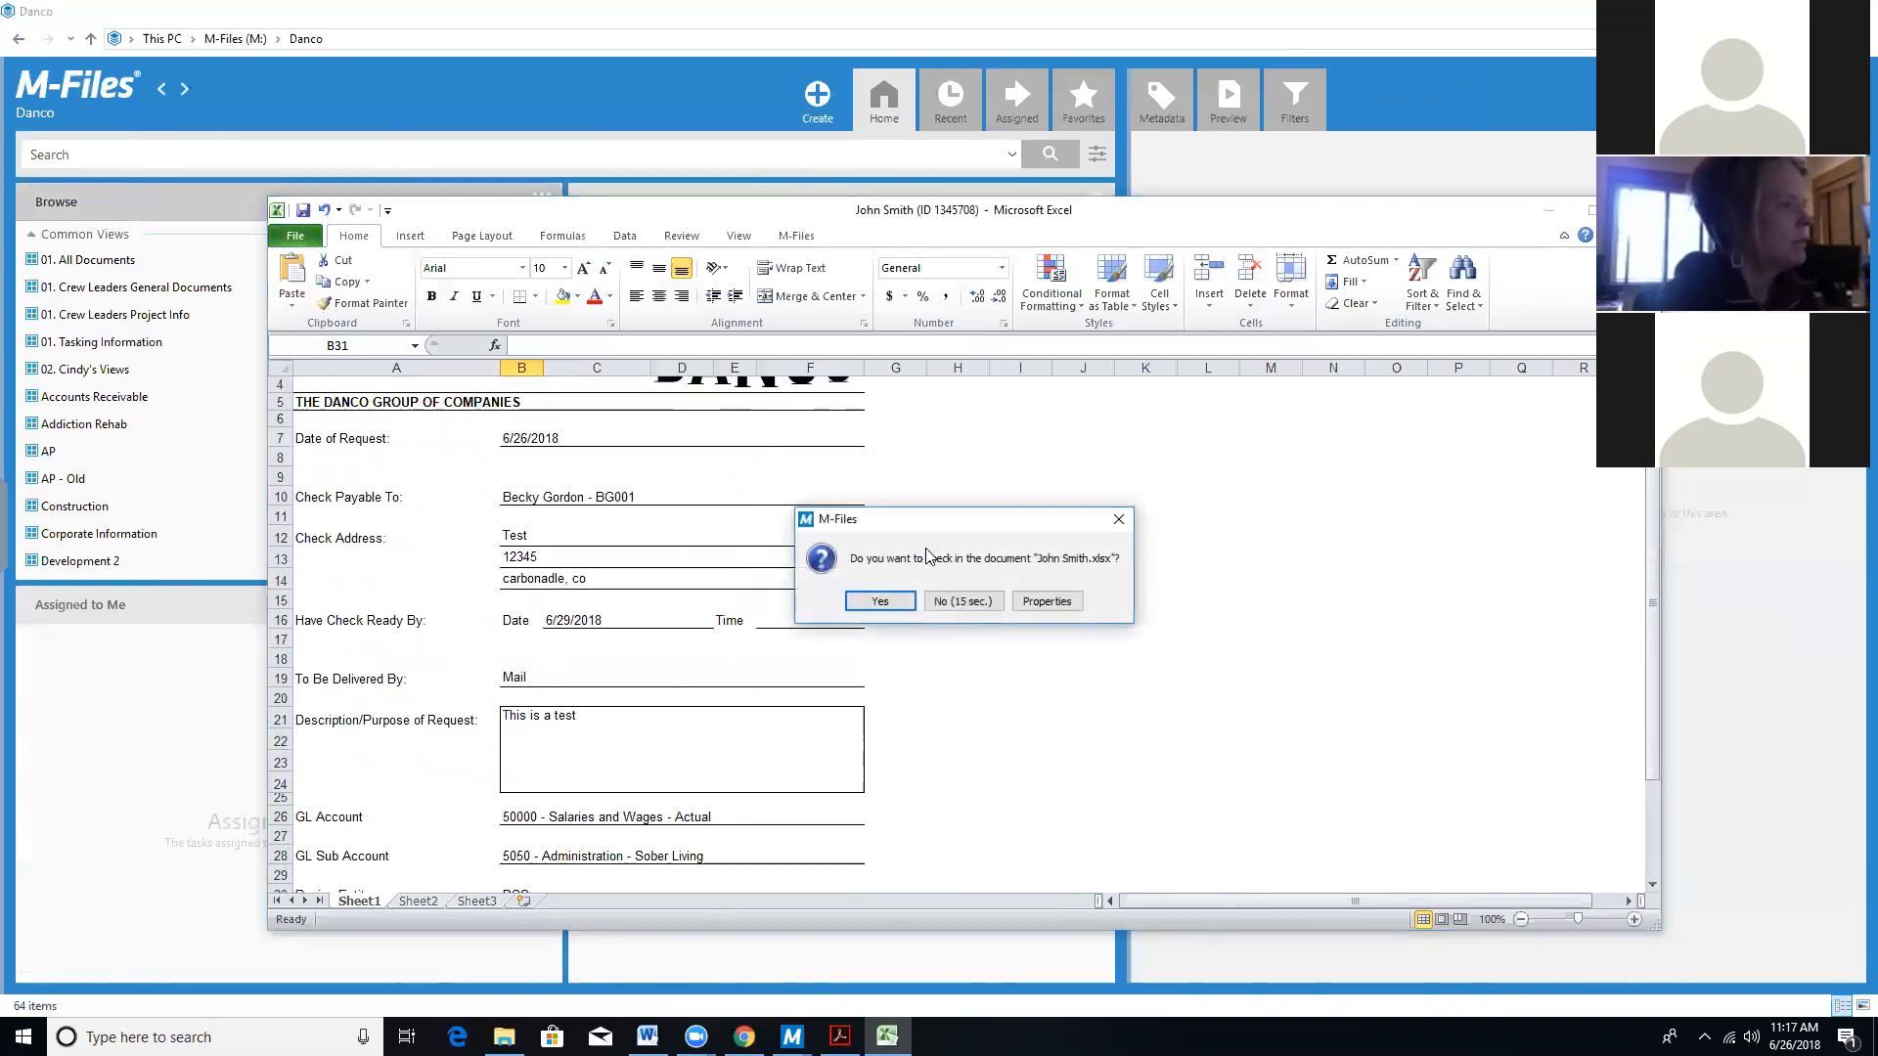
click(880, 601)
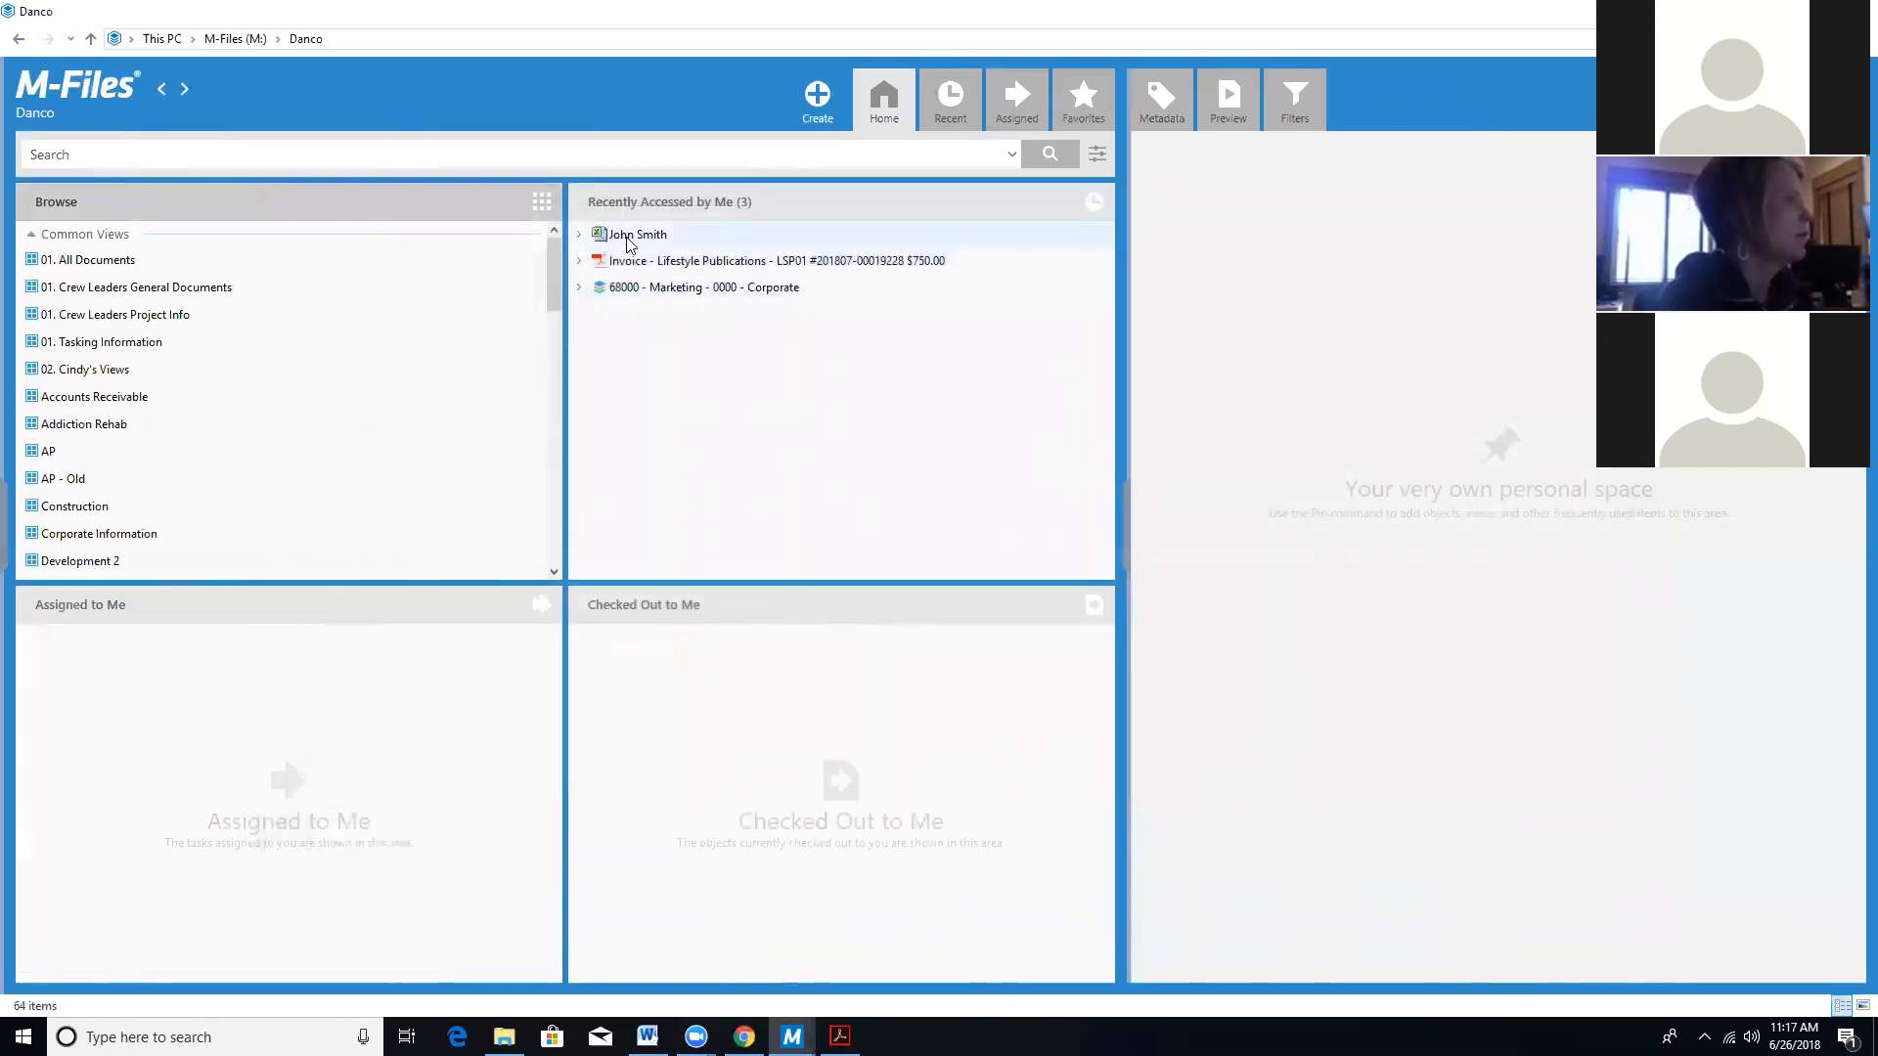
Show the checked-in check request's metadata, then go to the Danco vault's AP view.
click(629, 243)
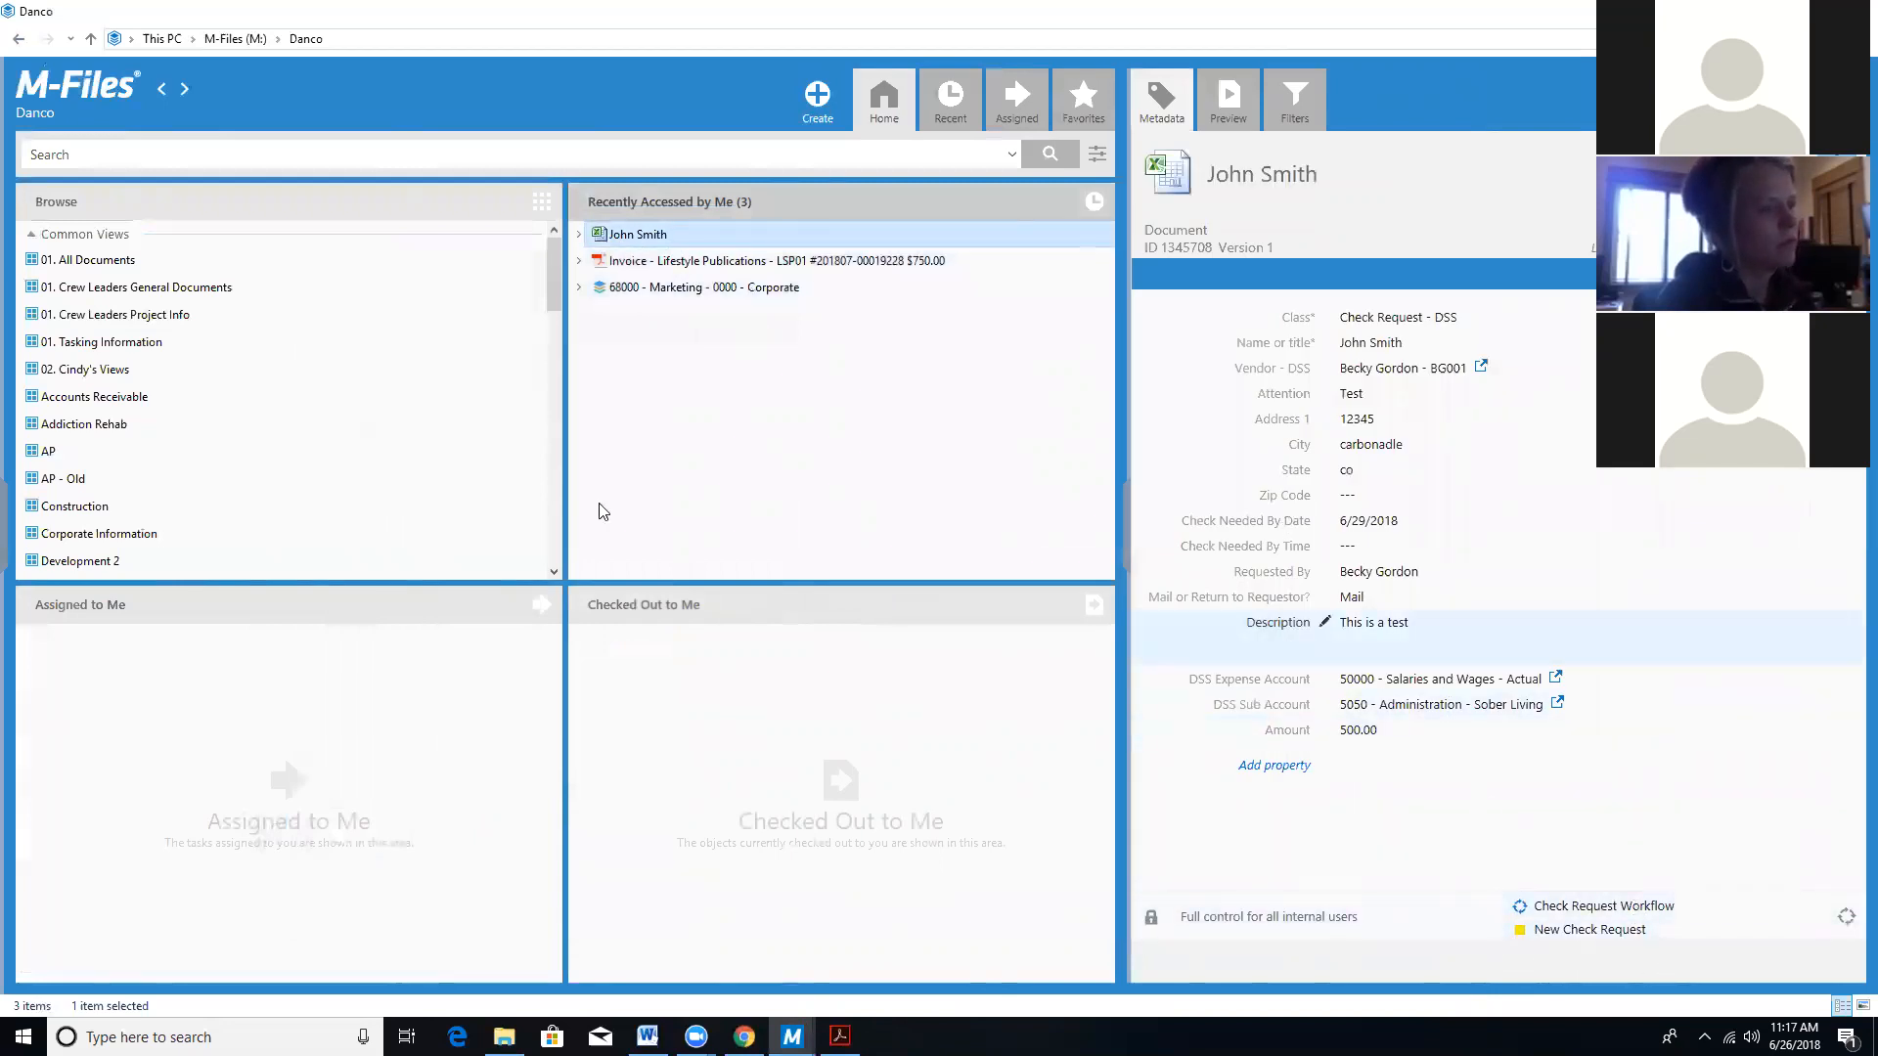
double_click(60, 453)
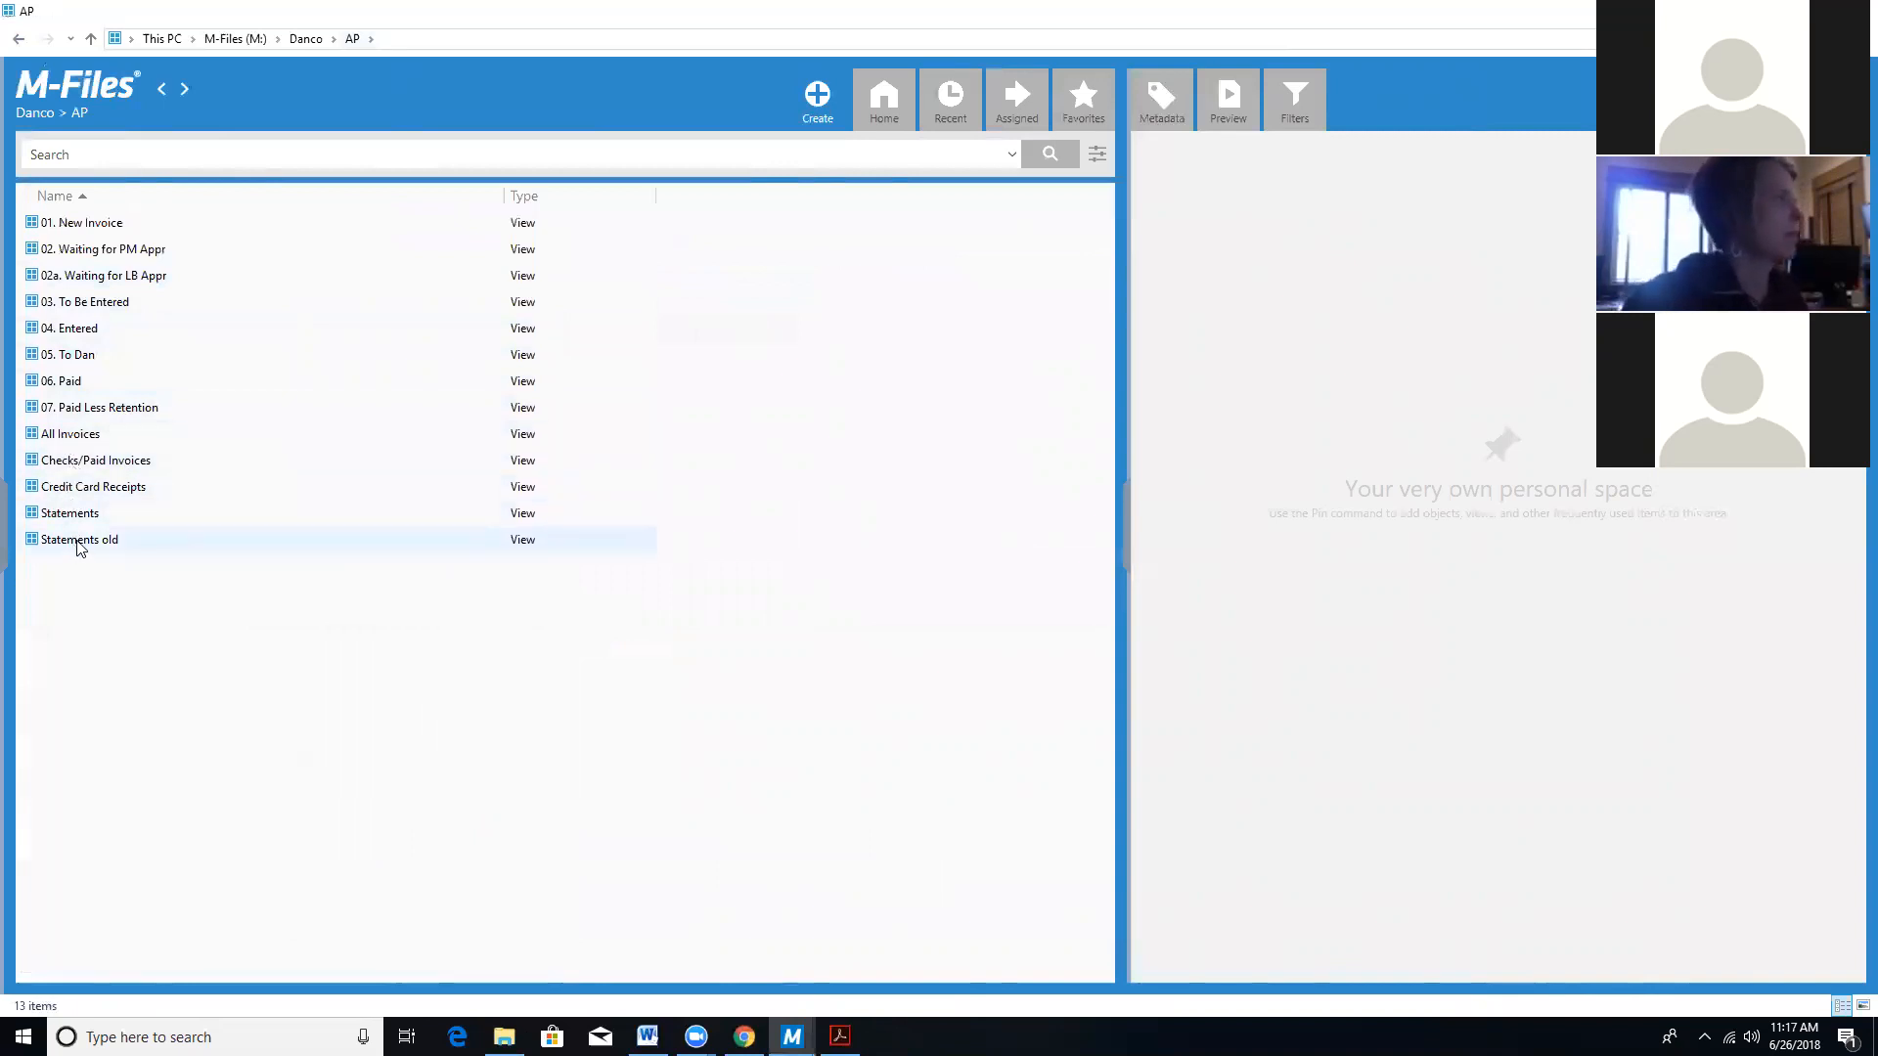
click(18, 39)
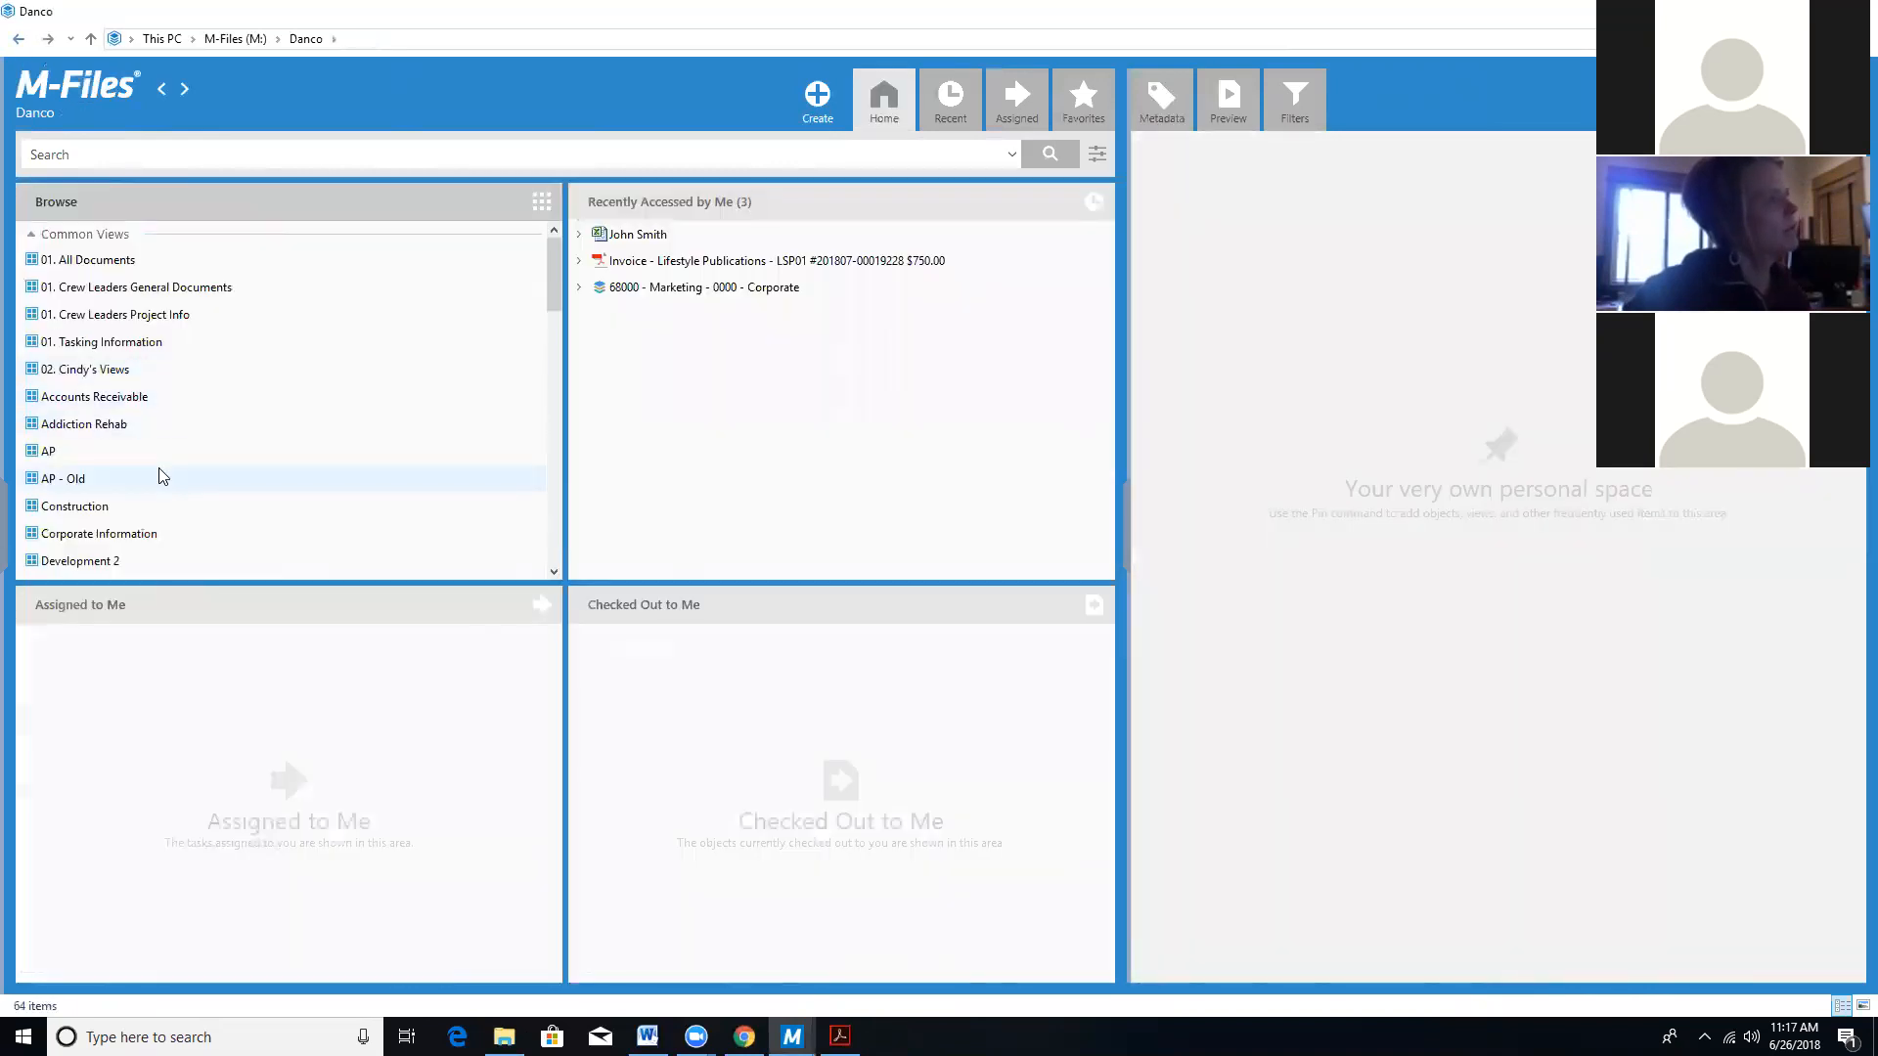
scroll(148, 507, down, 5)
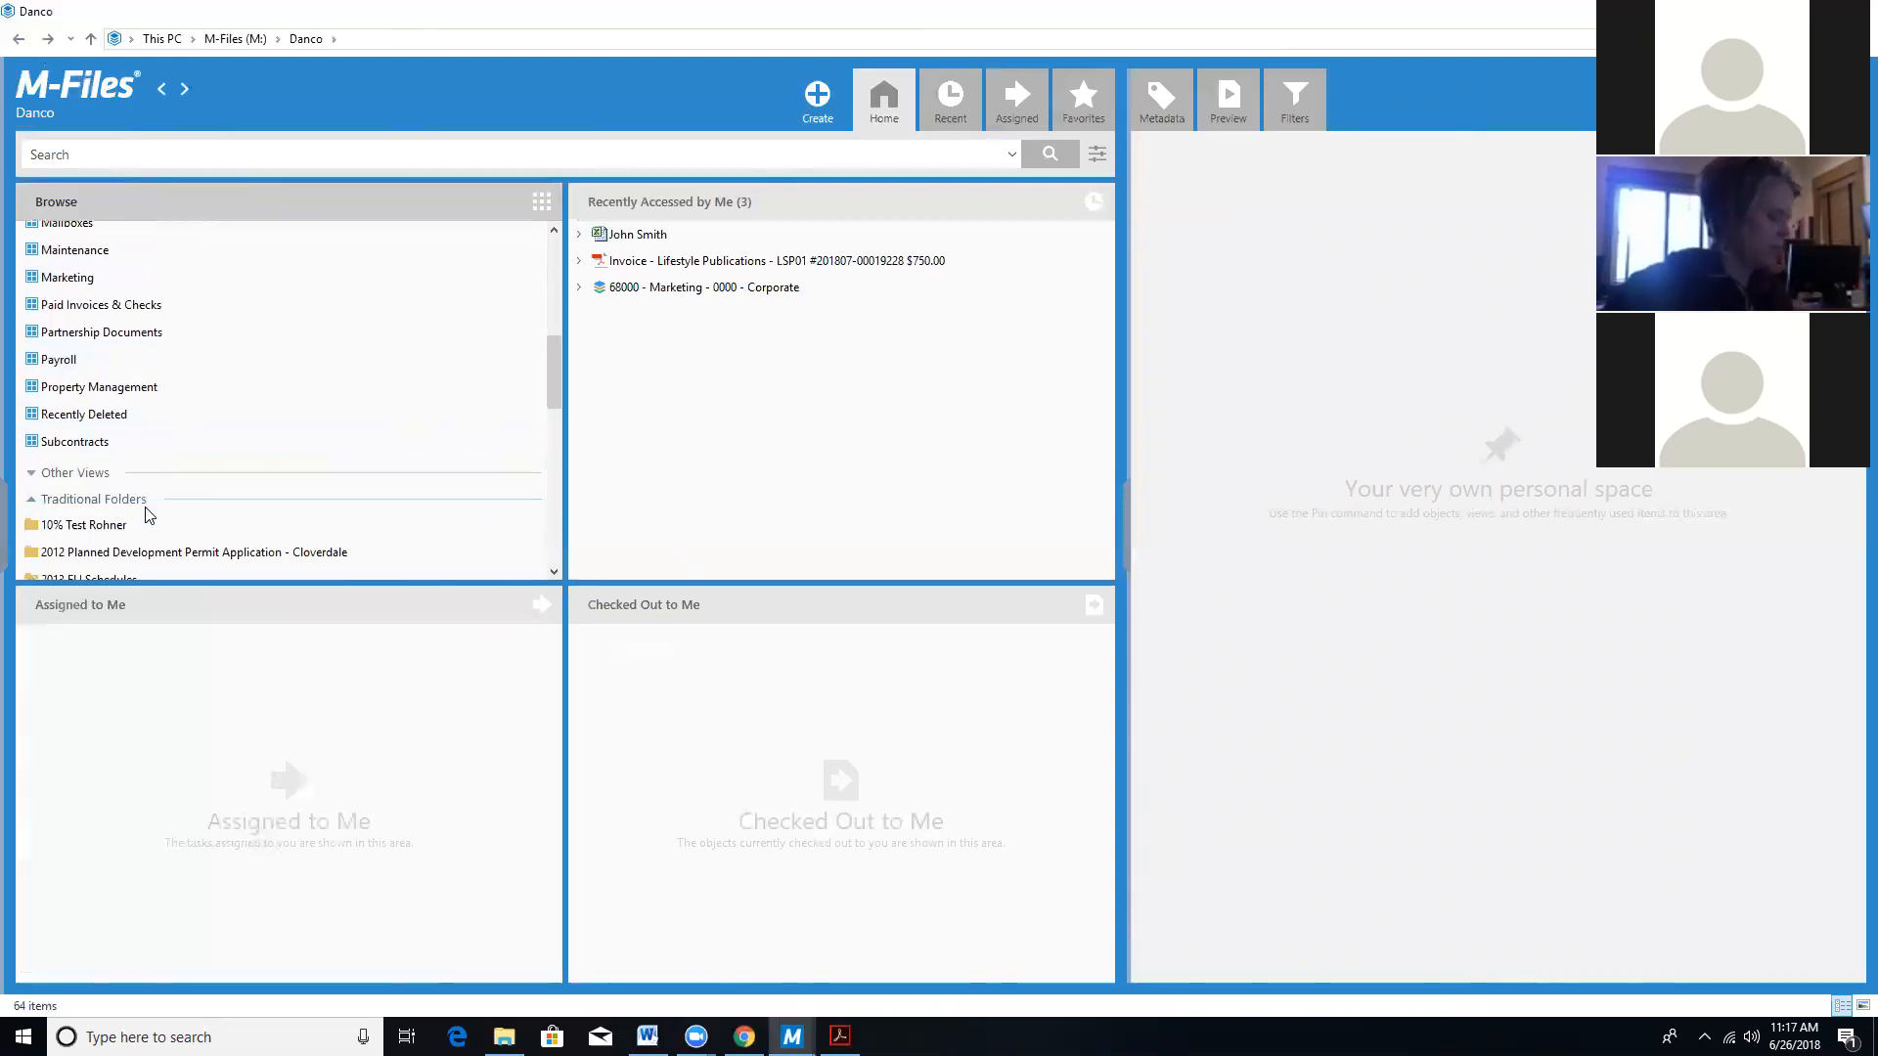
click(98, 308)
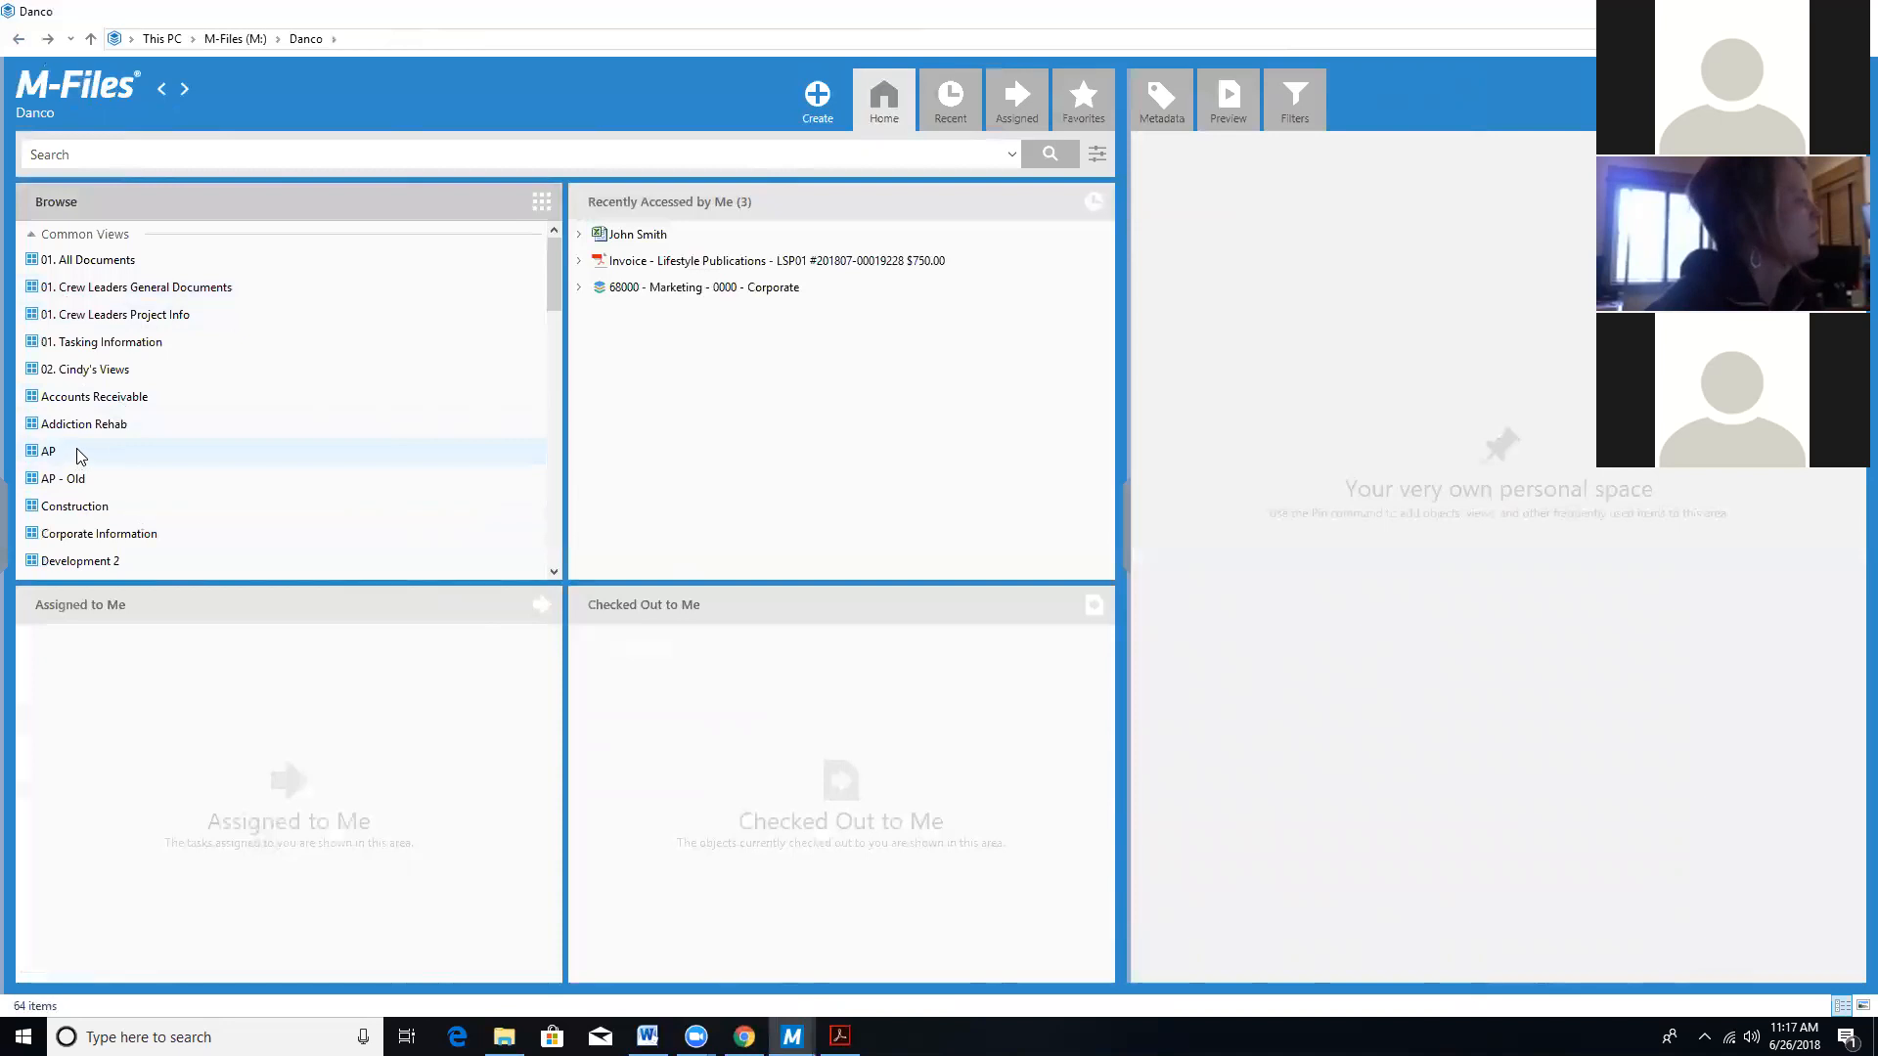
click(78, 262)
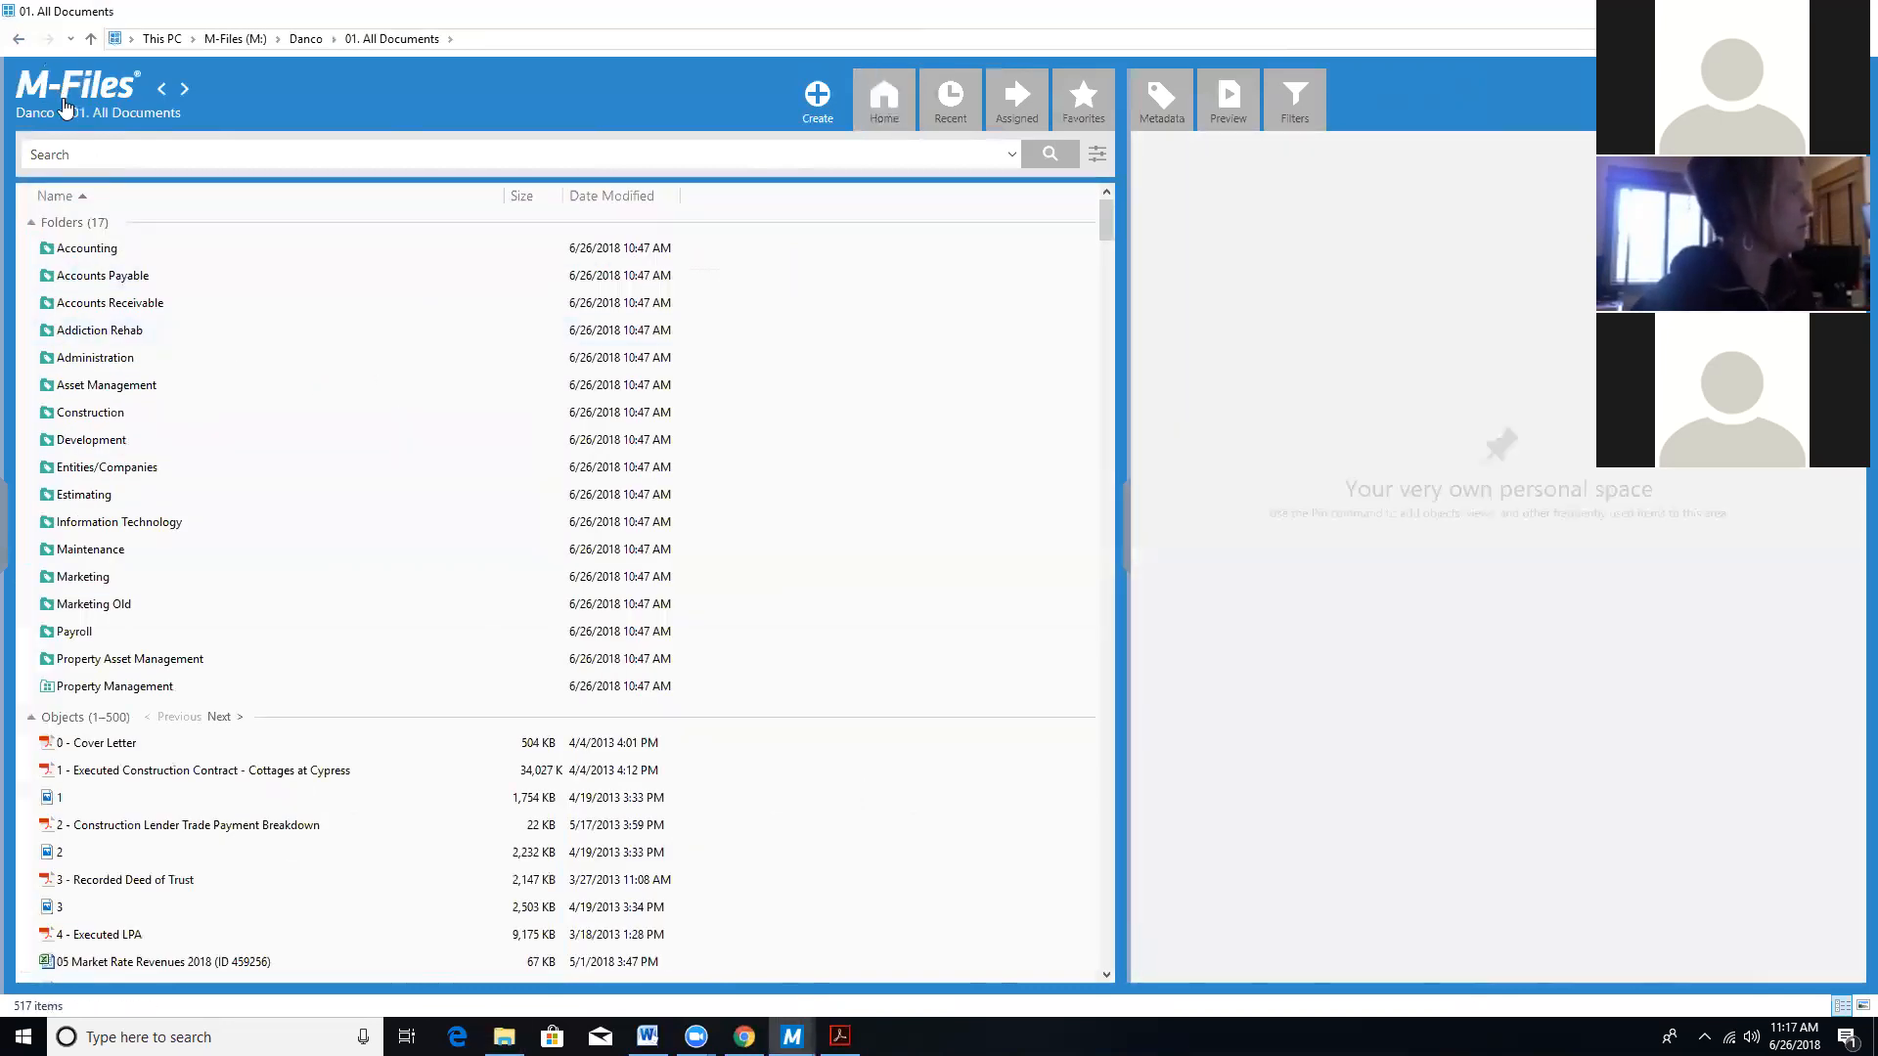
key(alt+Left)
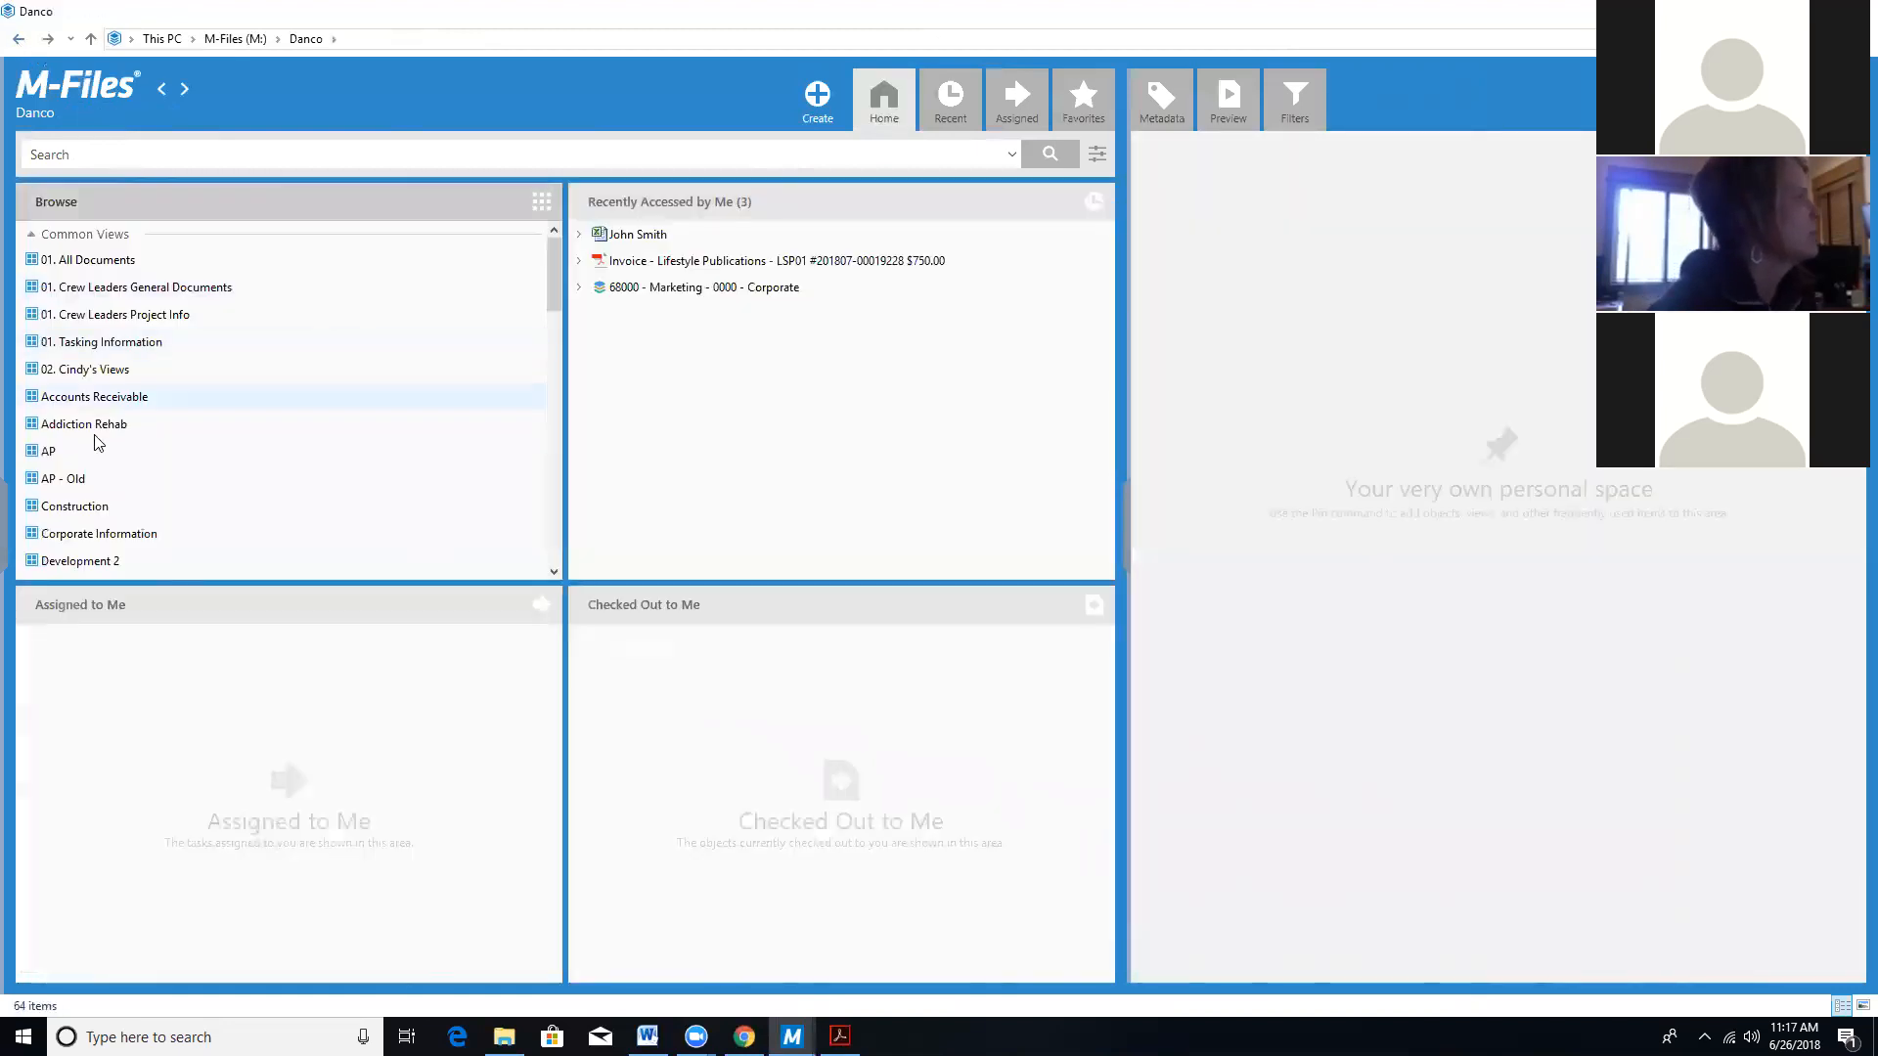
double_click(49, 455)
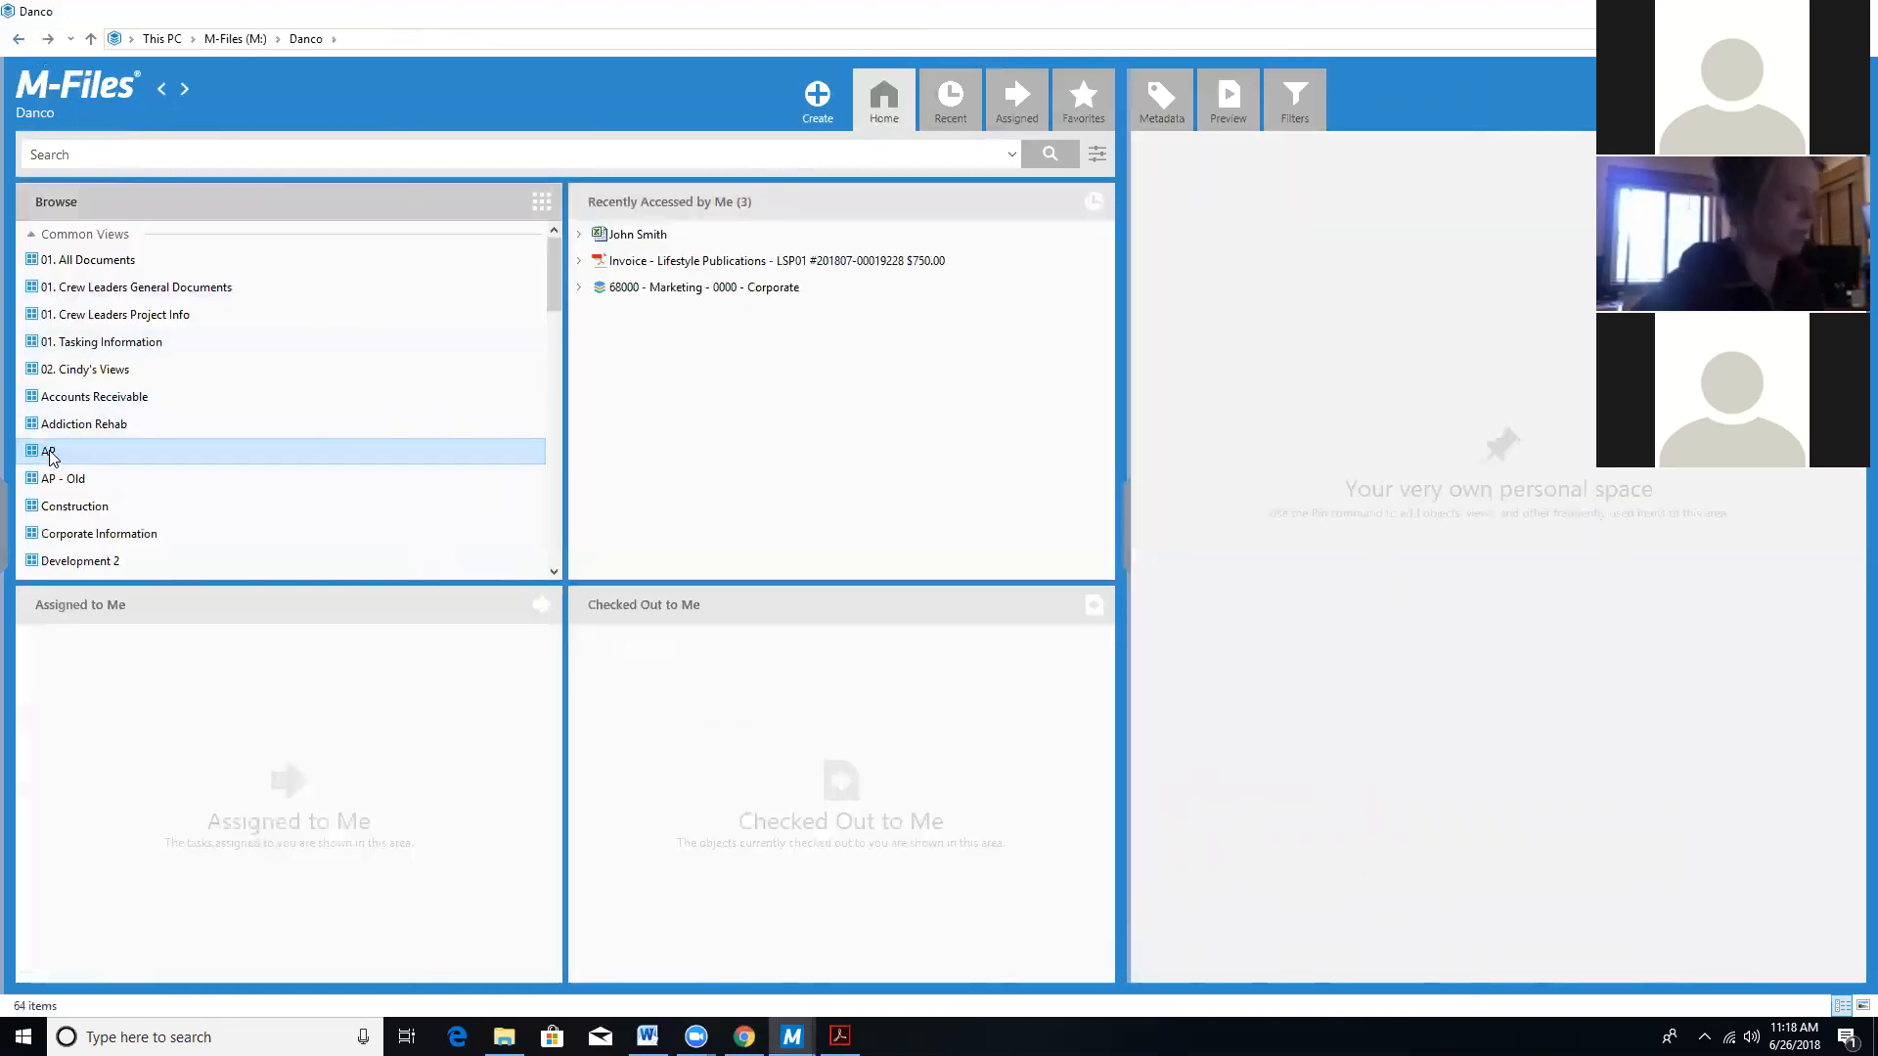